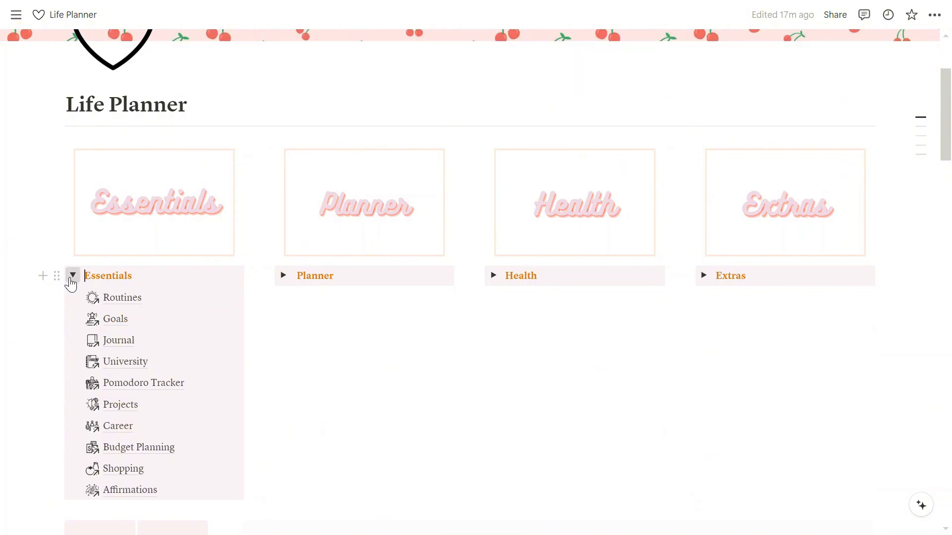
# - Collapse the Essentials list and look through the Life Planner dashboard down to the habit and hydration trackers
pyautogui.click(72, 275)
pyautogui.scroll(-2, 925, 260)
pyautogui.scroll(-8, 843, 267)
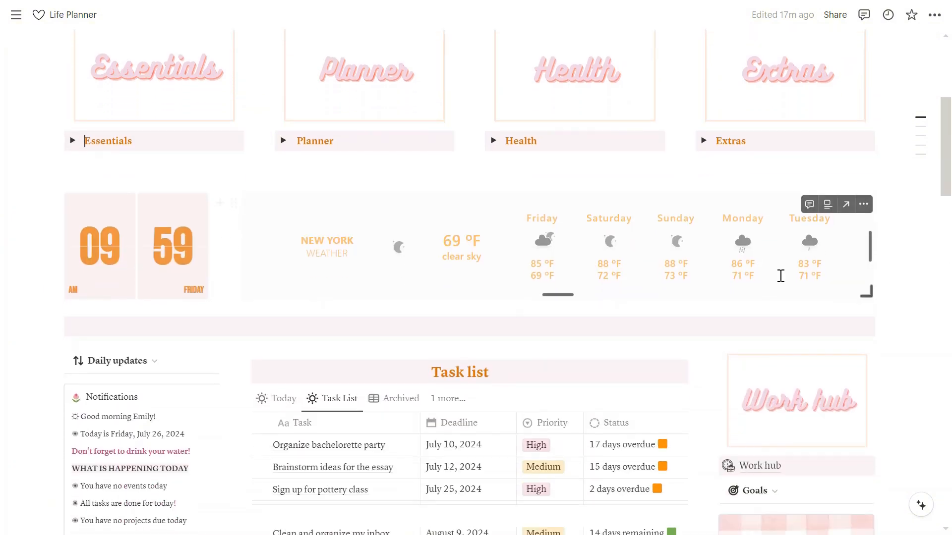
pyautogui.scroll(-6, 124, 427)
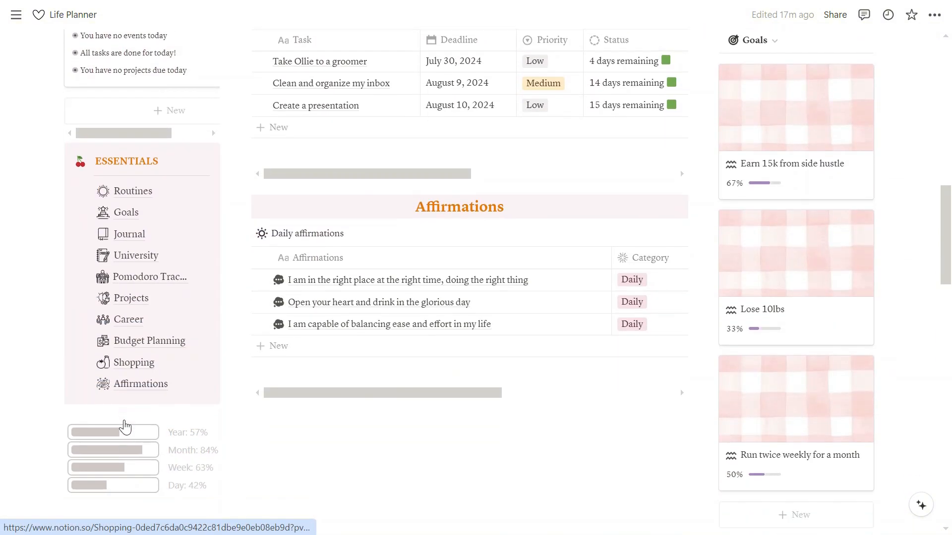
pyautogui.scroll(-15, 158, 408)
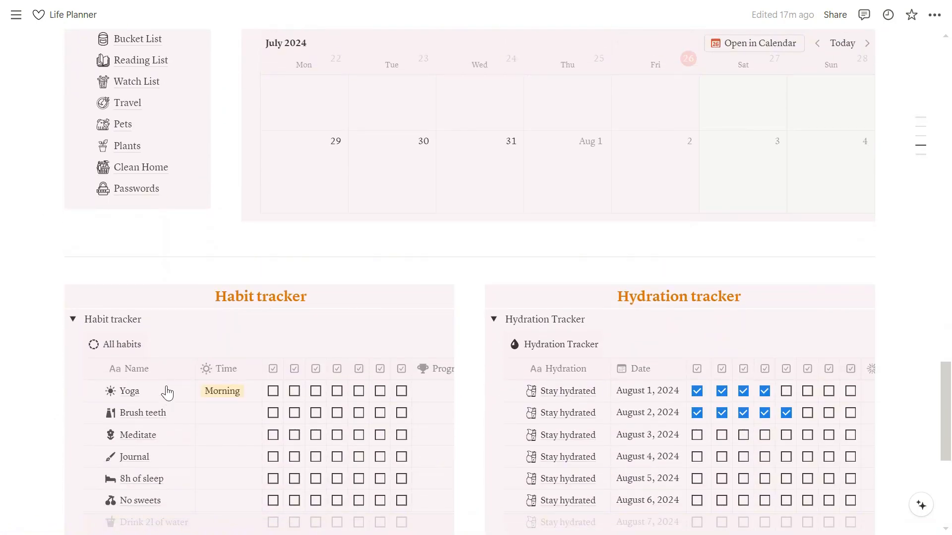
# - View the details of the Pottery class event in the July 2024 calendar and close them again
pyautogui.scroll(9, 167, 392)
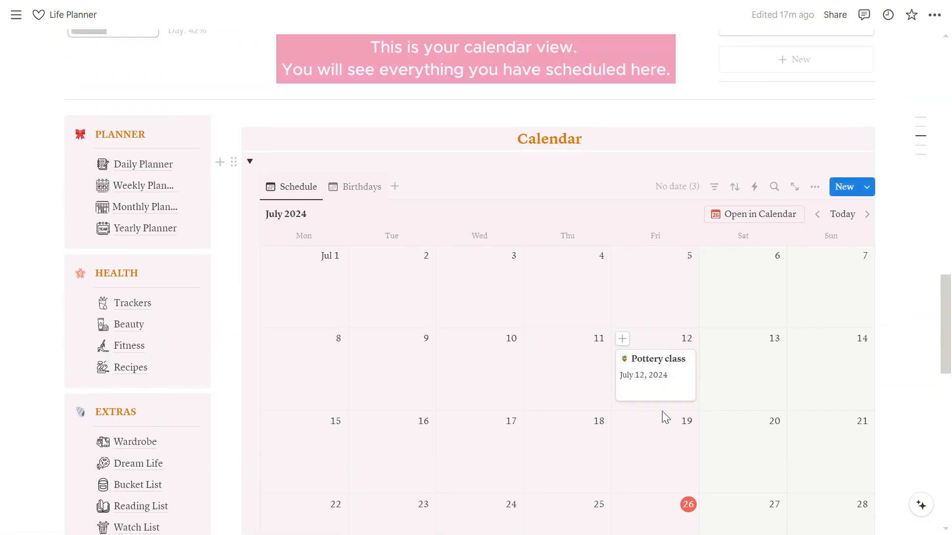
pyautogui.scroll(-2, 790, 419)
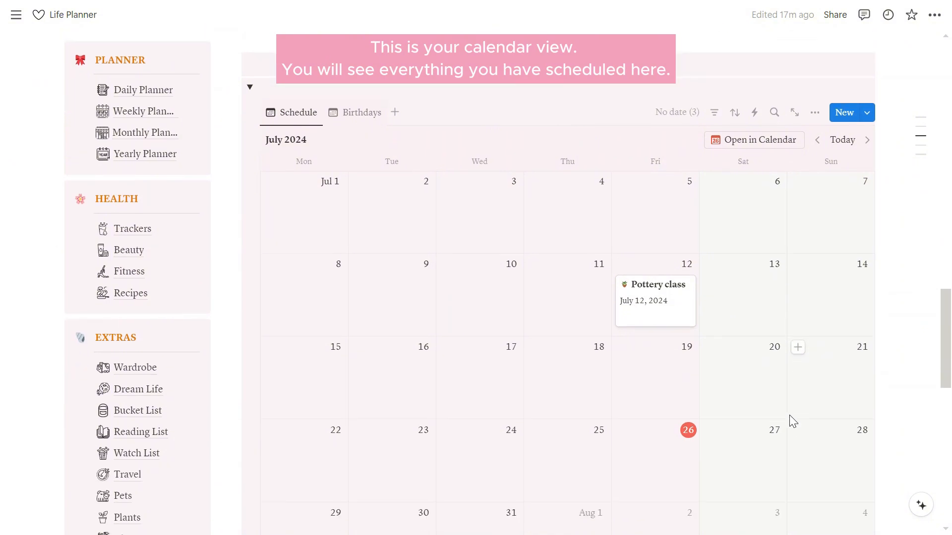
pyautogui.click(659, 299)
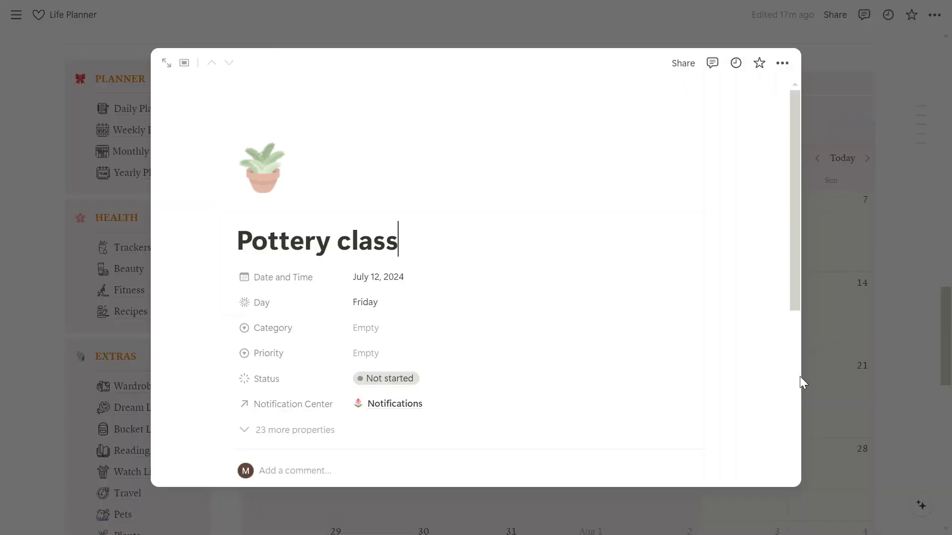
pyautogui.click(901, 338)
pyautogui.scroll(-2, 759, 309)
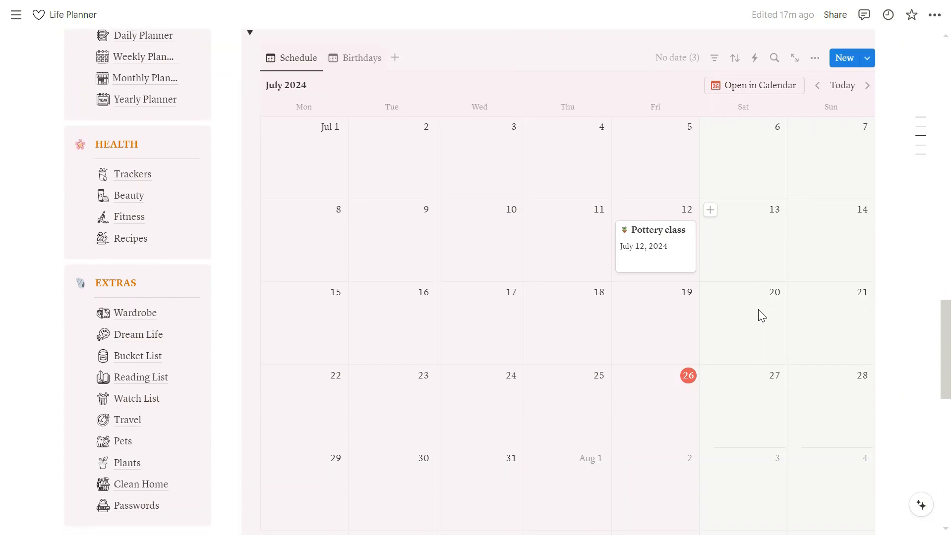
pyautogui.scroll(-8, 757, 309)
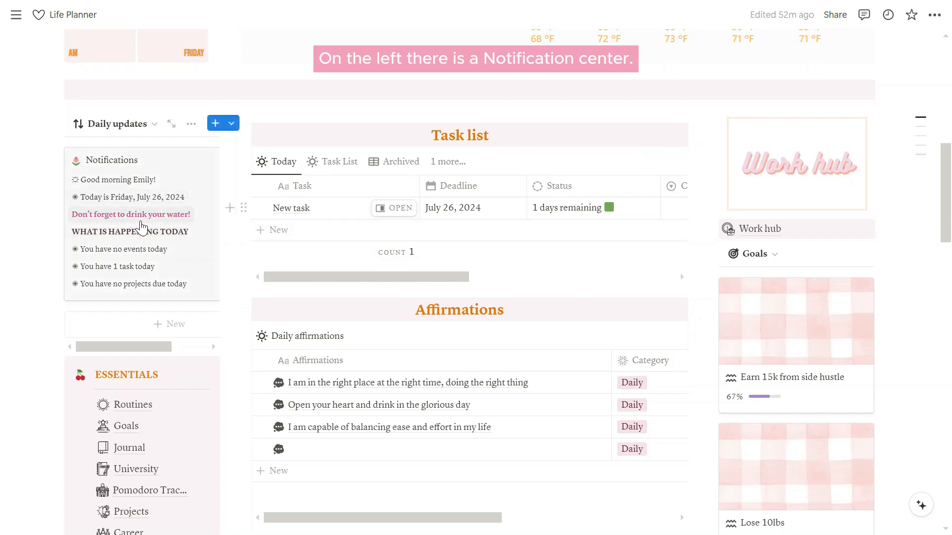
# - Inspect the name in each greeting of the Notifications card's formula and open the card's water reminder text for editing
pyautogui.click(149, 183)
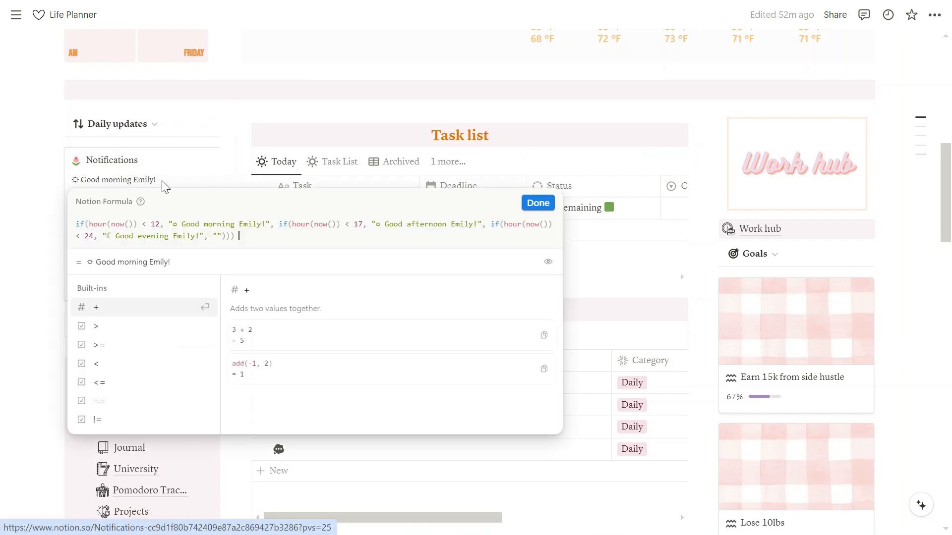
pyautogui.doubleClick(246, 224)
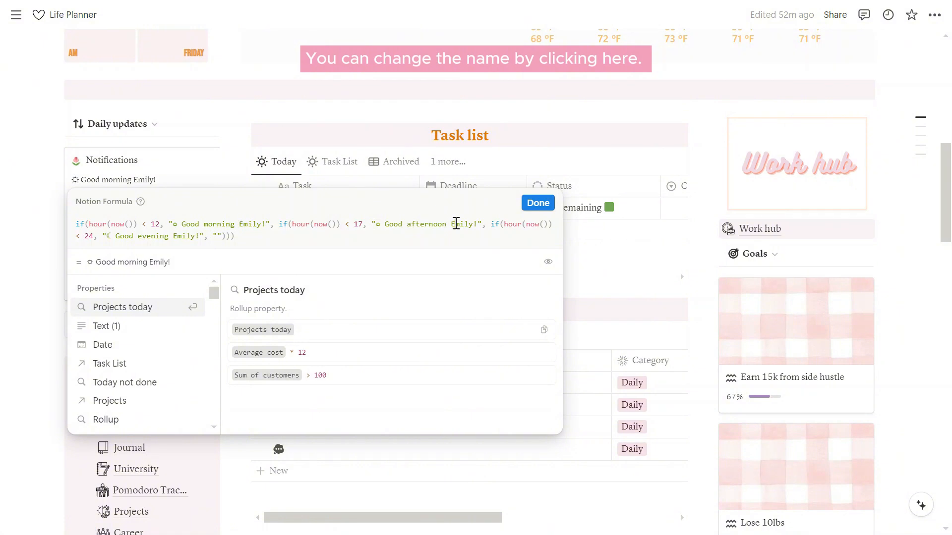
pyautogui.doubleClick(456, 224)
pyautogui.doubleClick(184, 235)
pyautogui.click(538, 202)
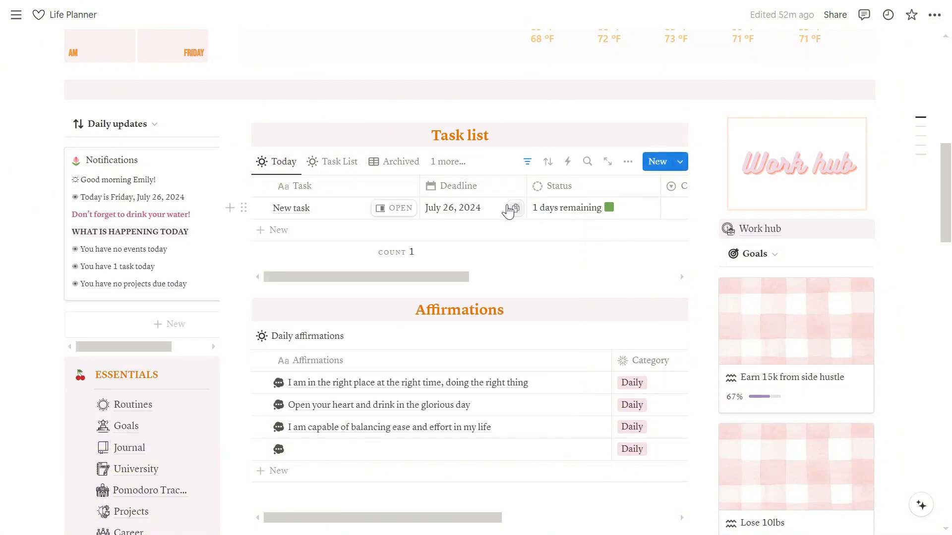
pyautogui.click(178, 218)
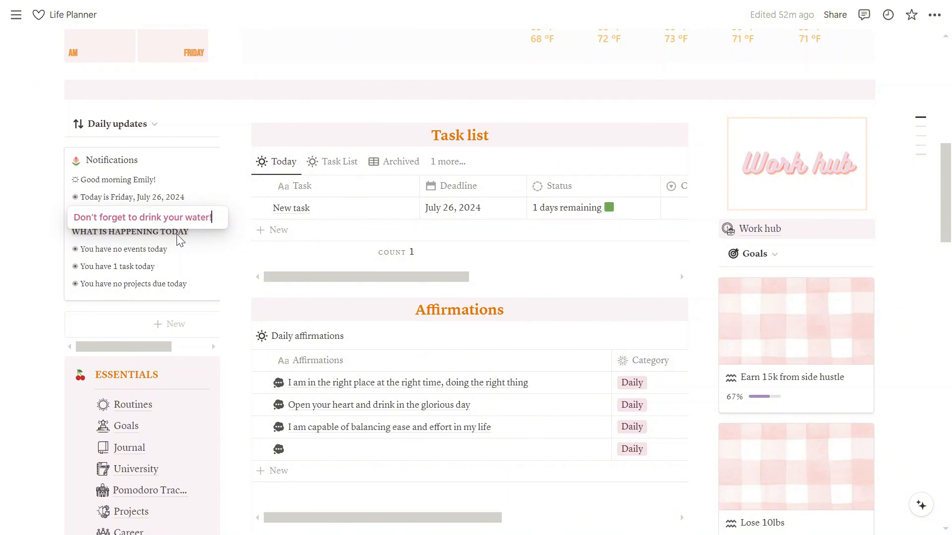
pyautogui.press('Escape')
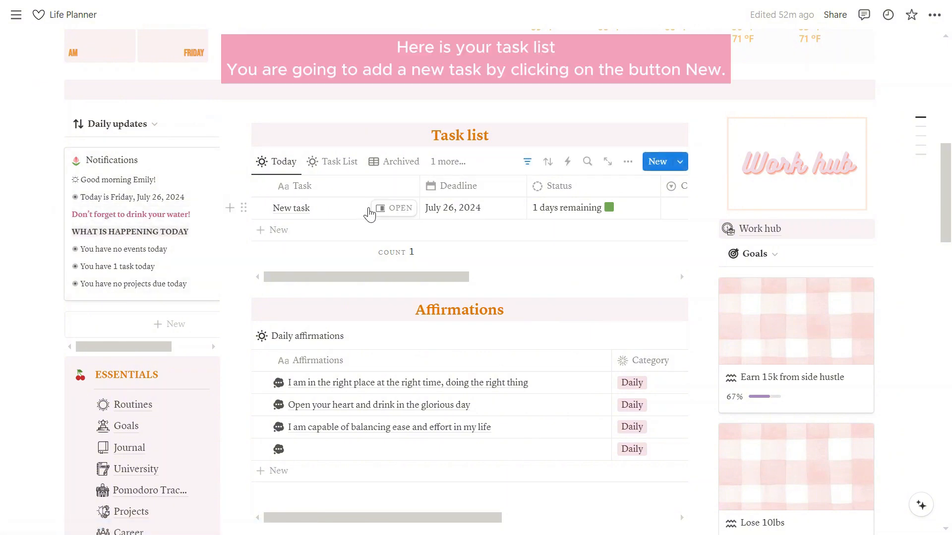
# - Add a new task with its default name to the Today view of the Task list
pyautogui.click(329, 236)
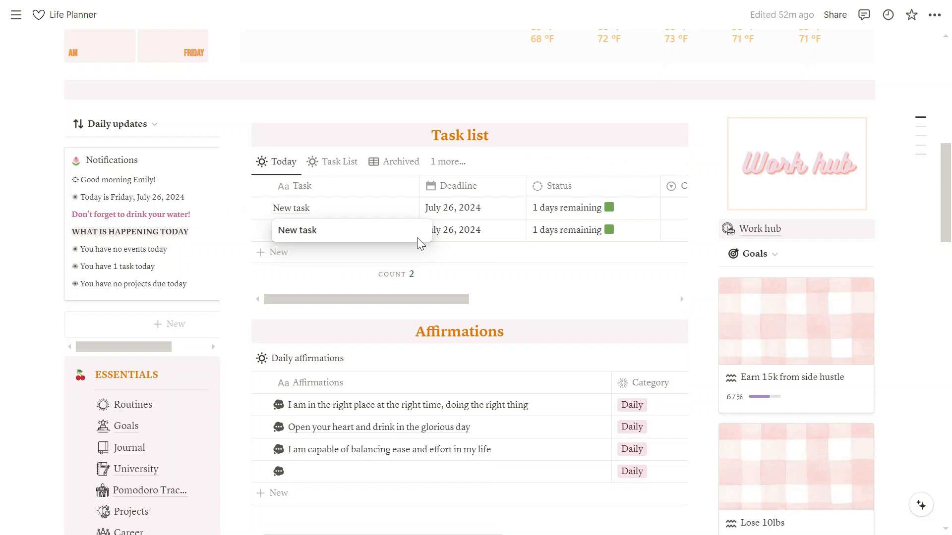
pyautogui.press('Escape')
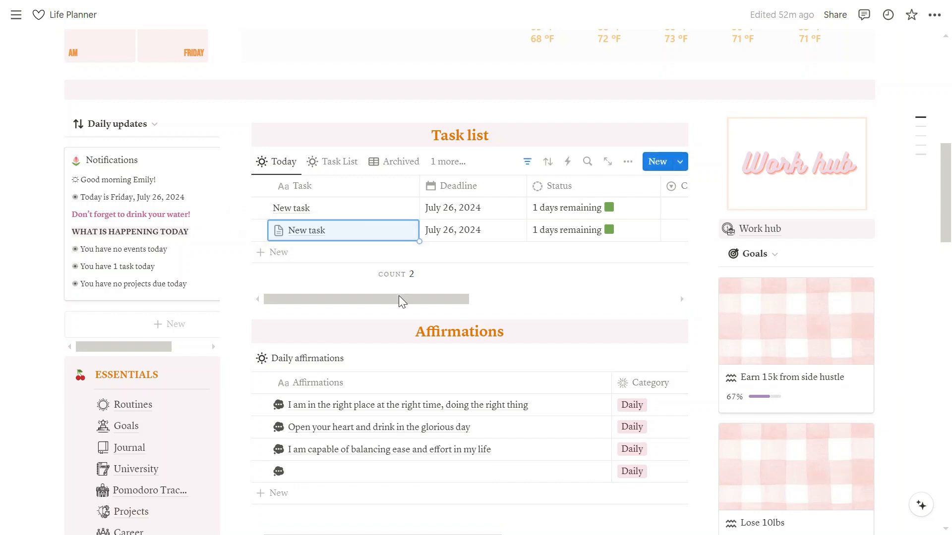
pyautogui.moveTo(402, 298); pyautogui.dragTo(361, 300)
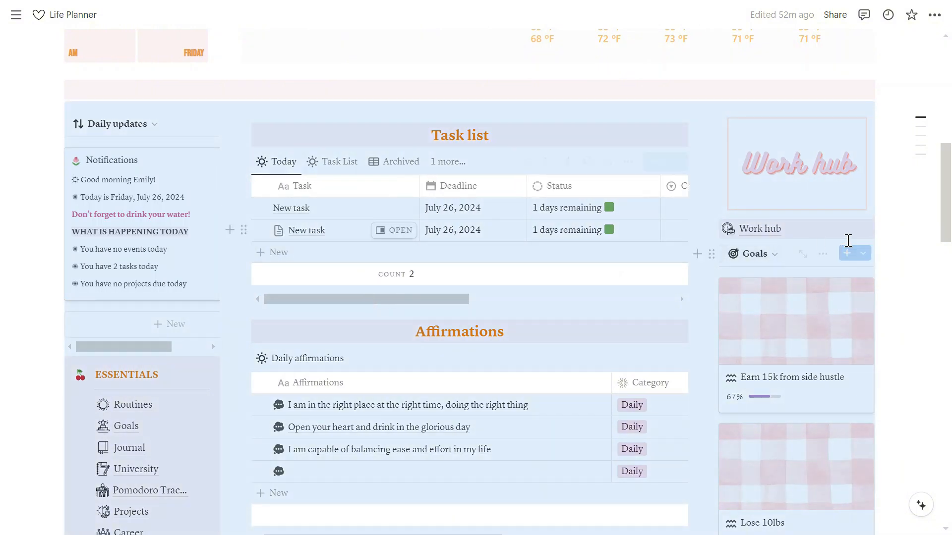
pyautogui.click(904, 255)
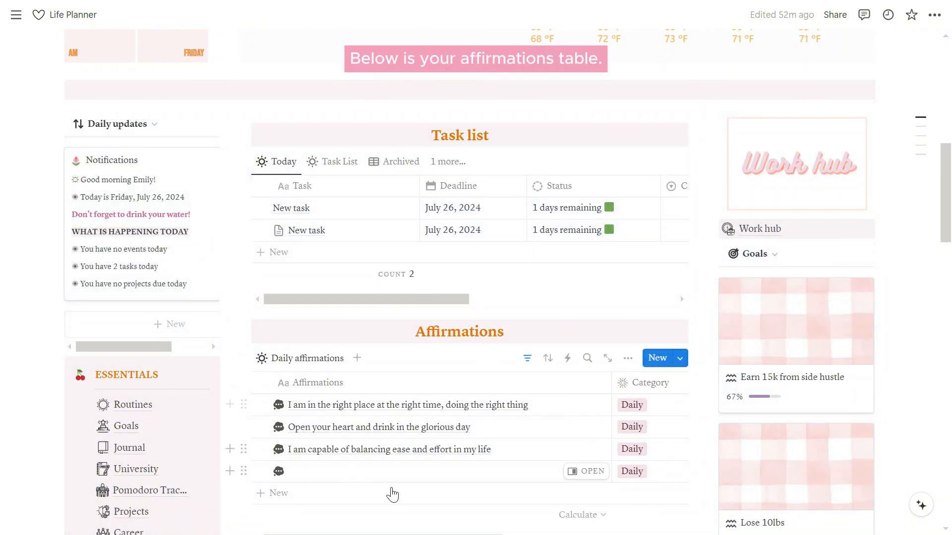
# - Look over the affirmations table and the goals gallery, and open the Work hub page
pyautogui.scroll(-2, 781, 272)
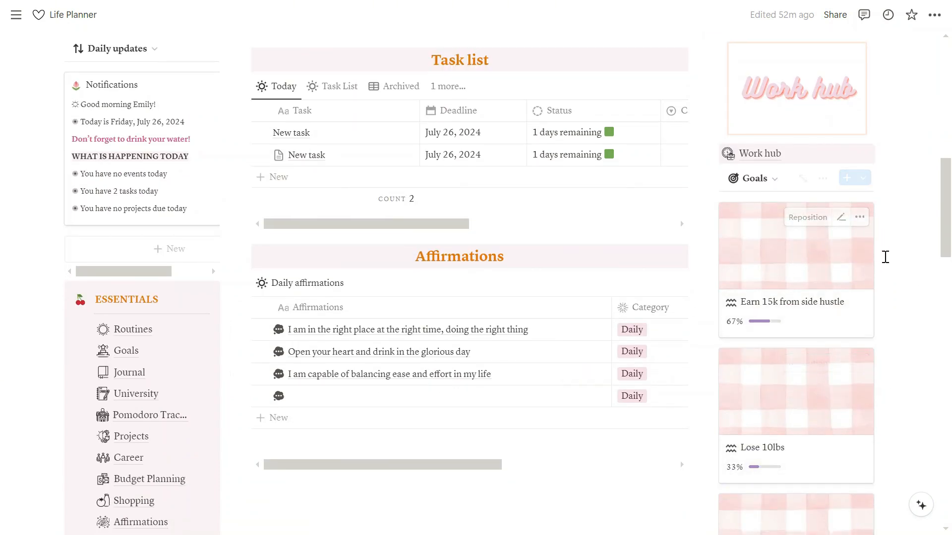
pyautogui.scroll(-4, 884, 255)
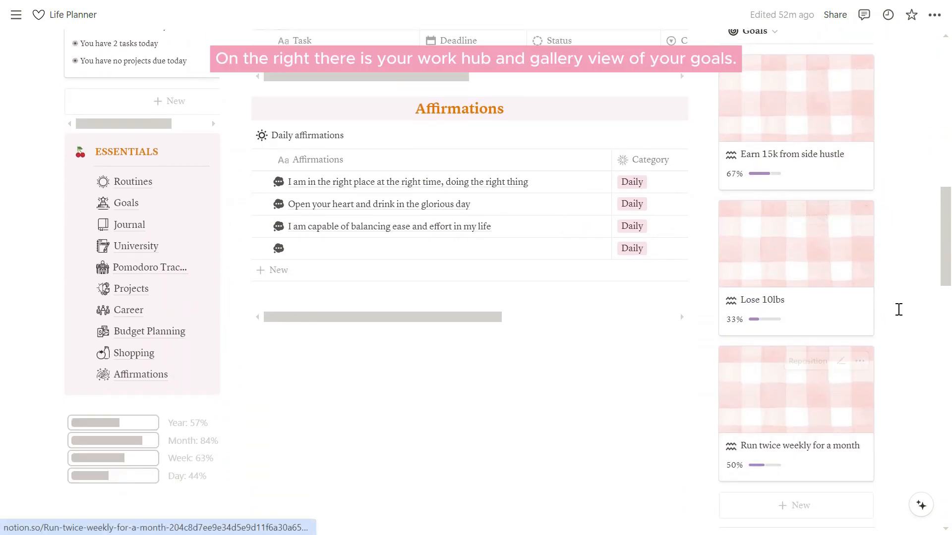
pyautogui.scroll(3, 897, 308)
pyautogui.scroll(2, 898, 309)
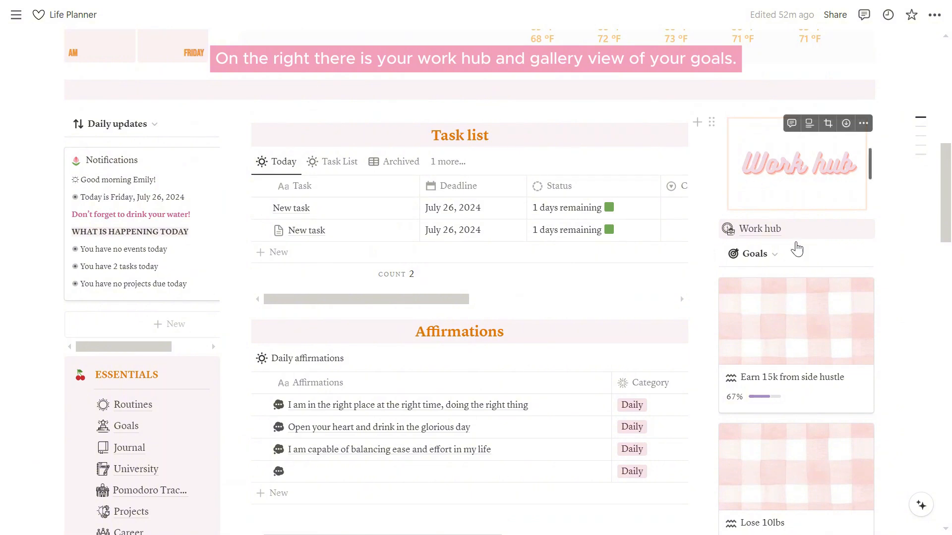
pyautogui.click(770, 230)
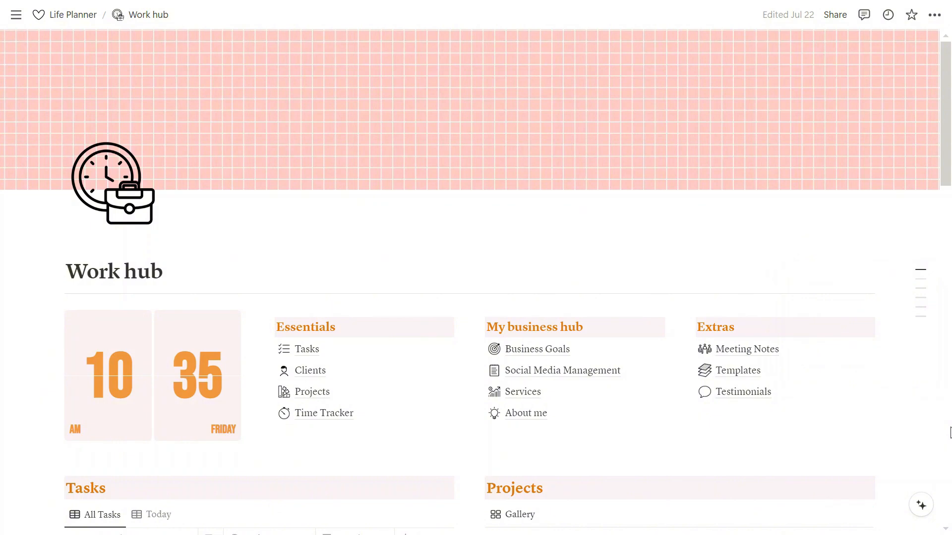
# - Review the Work hub's page links, task list and project gallery, and view its Tasks page
pyautogui.scroll(-2, 947, 433)
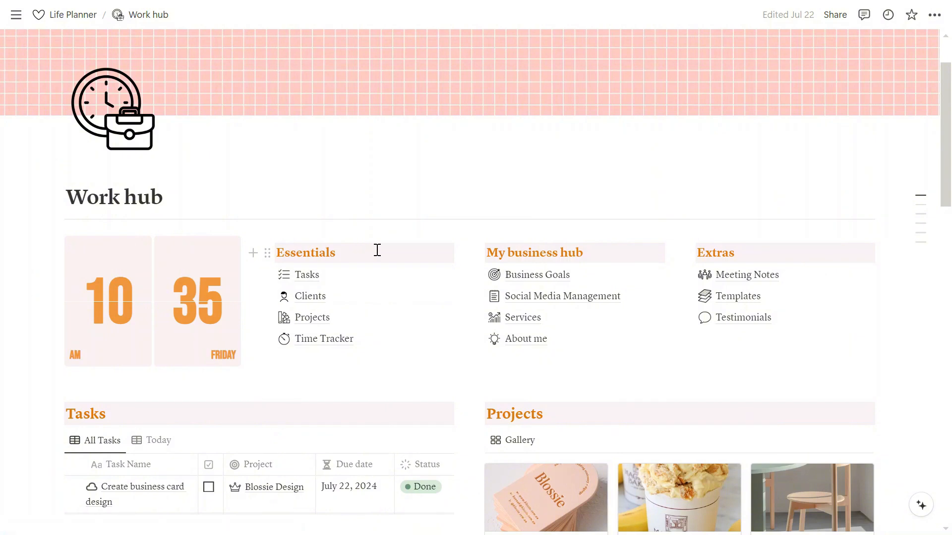
pyautogui.scroll(-3, 890, 314)
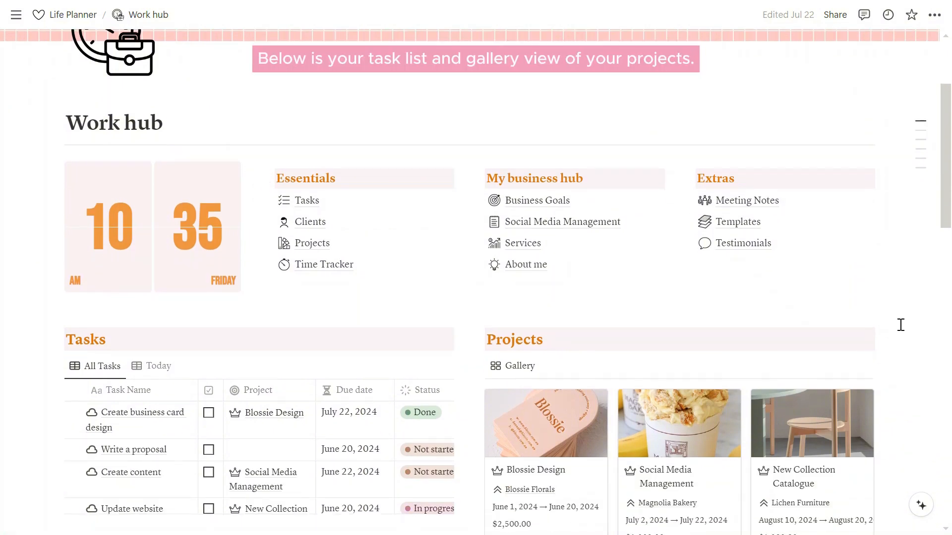
pyautogui.scroll(-3, 904, 322)
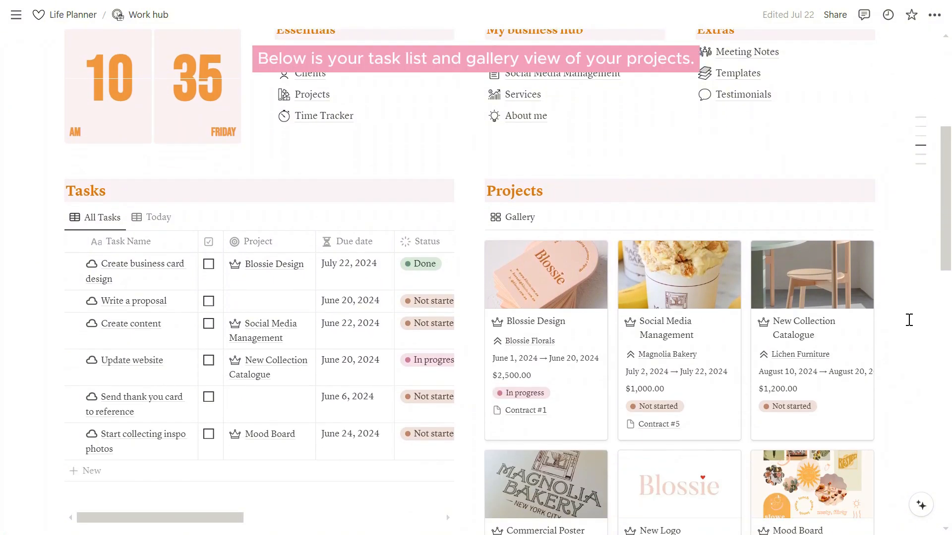
pyautogui.scroll(-2, 917, 337)
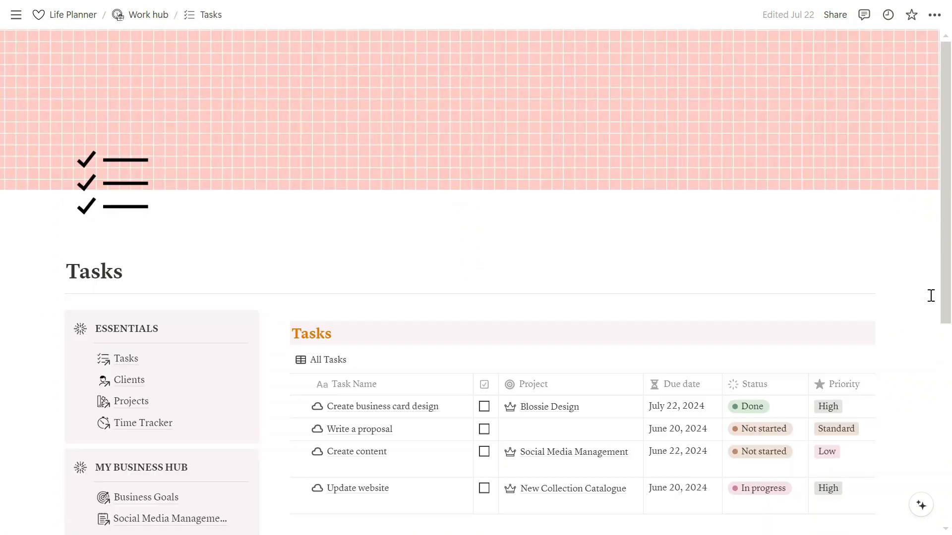
pyautogui.scroll(-3, 930, 296)
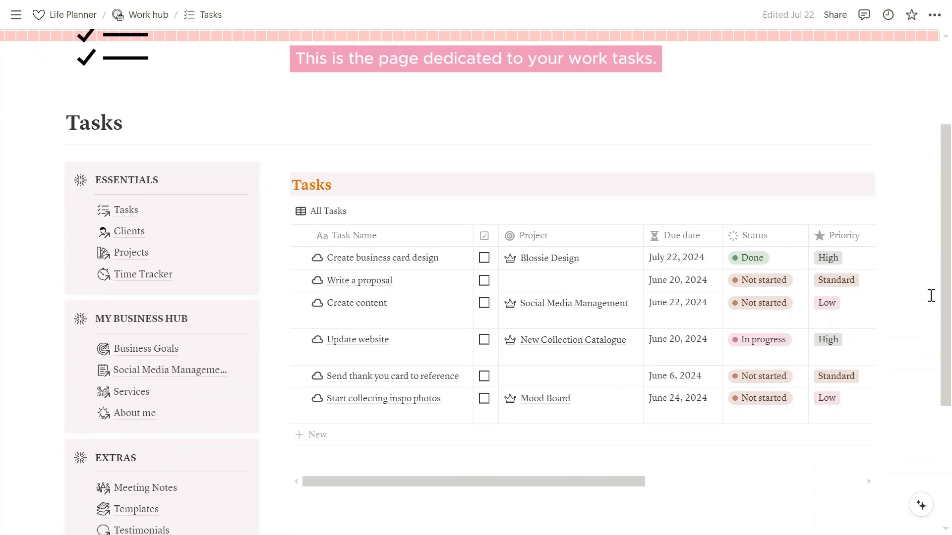
# - Look over the clients and leads on the Clients page and add a new client entry to the gallery
pyautogui.scroll(-2, 931, 295)
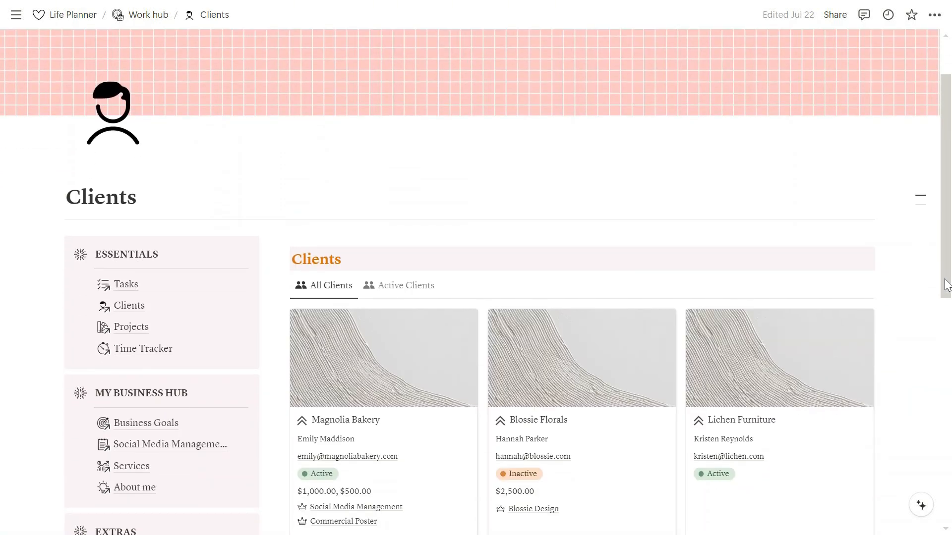
pyautogui.scroll(-3, 946, 285)
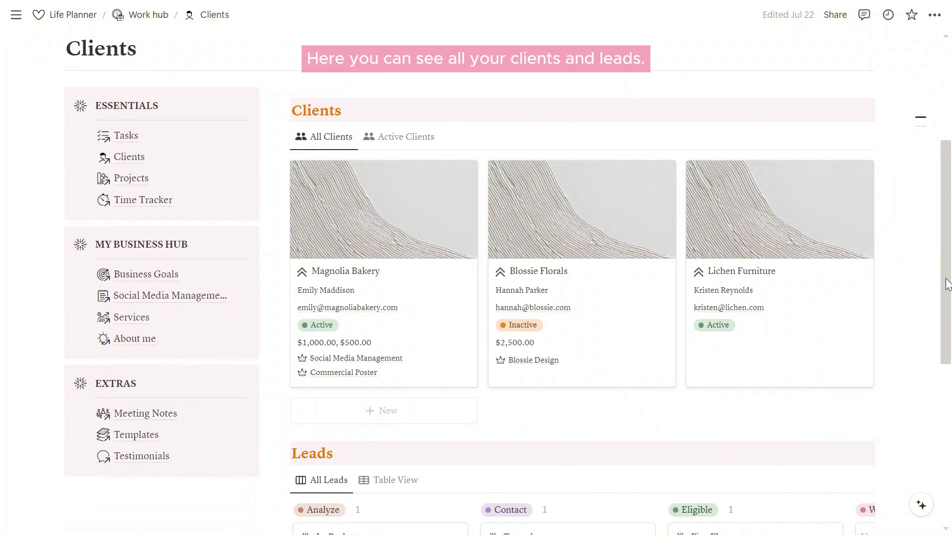
pyautogui.scroll(-2, 946, 285)
pyautogui.scroll(-3, 947, 285)
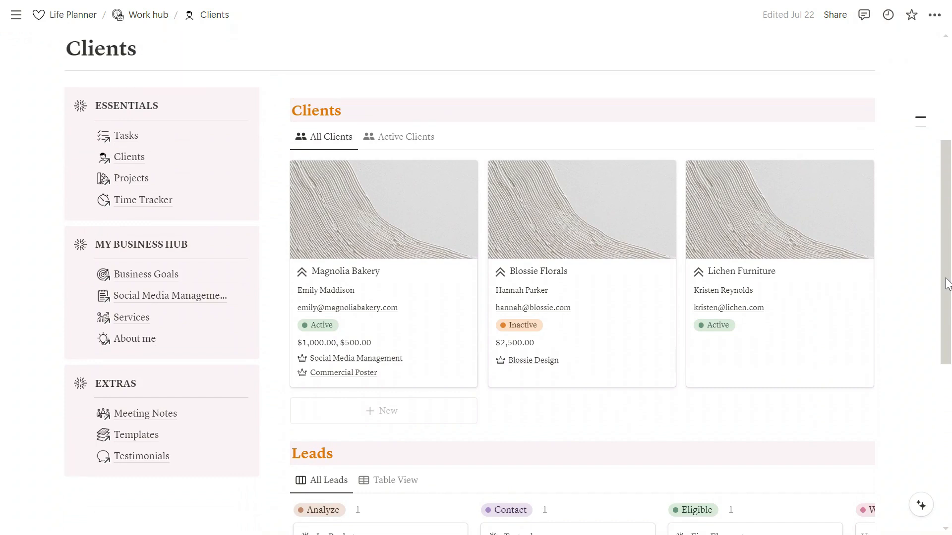
pyautogui.click(431, 415)
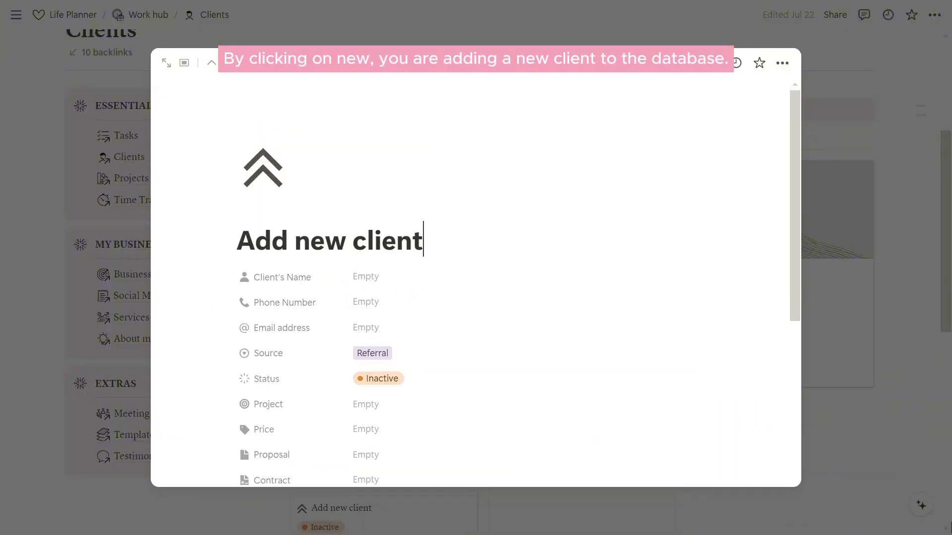
# - Go to the Time Tracker page and add a new entry with a blank date title to the table
pyautogui.scroll(-2, 605, 276)
pyautogui.scroll(-2, 600, 277)
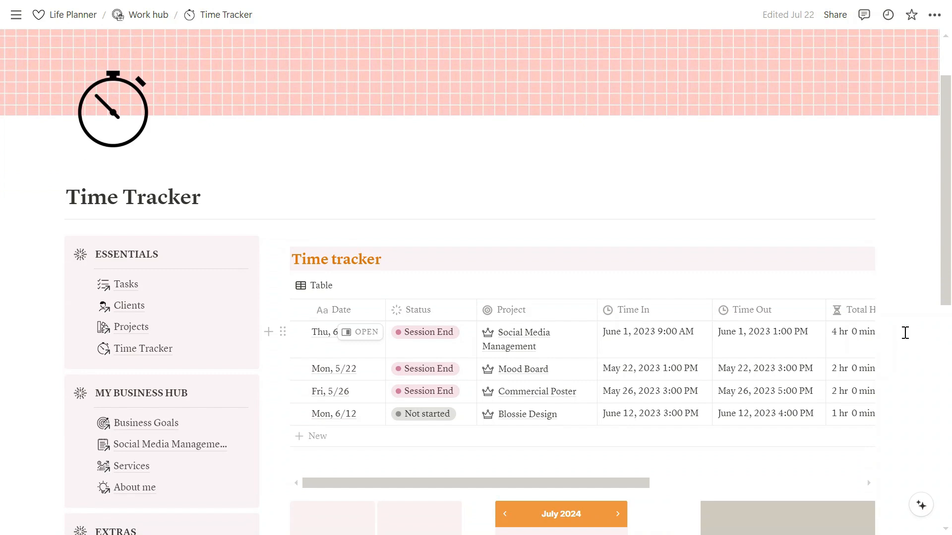
pyautogui.scroll(-3, 904, 333)
pyautogui.scroll(-3, 904, 332)
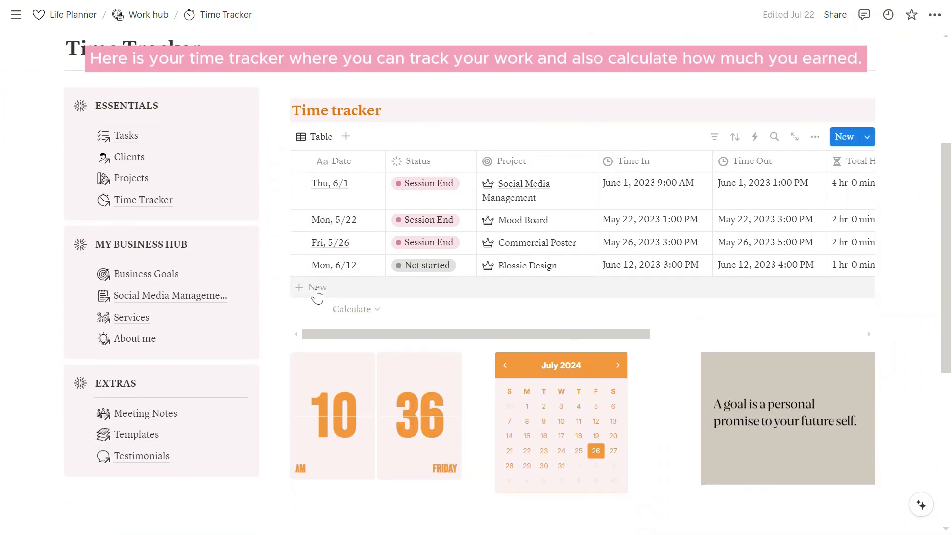
pyautogui.click(357, 287)
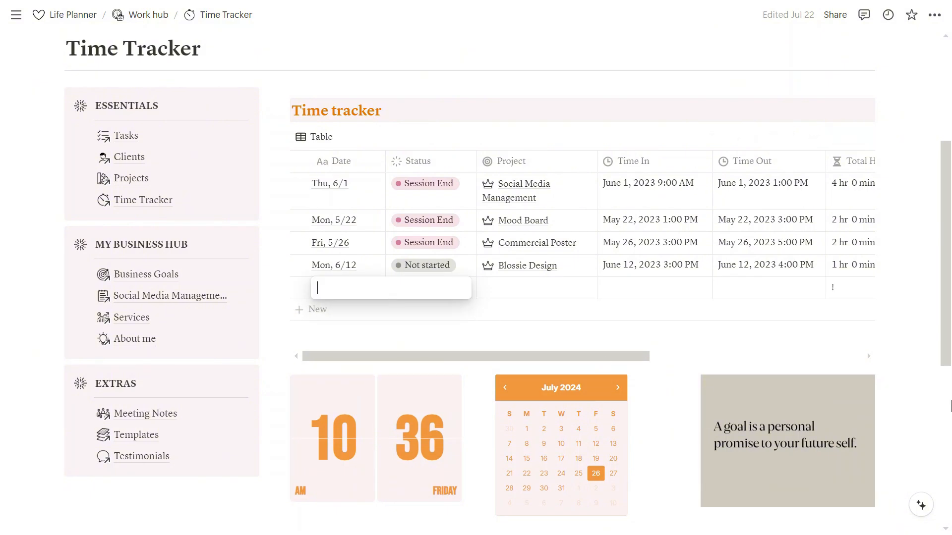
pyautogui.press('Escape')
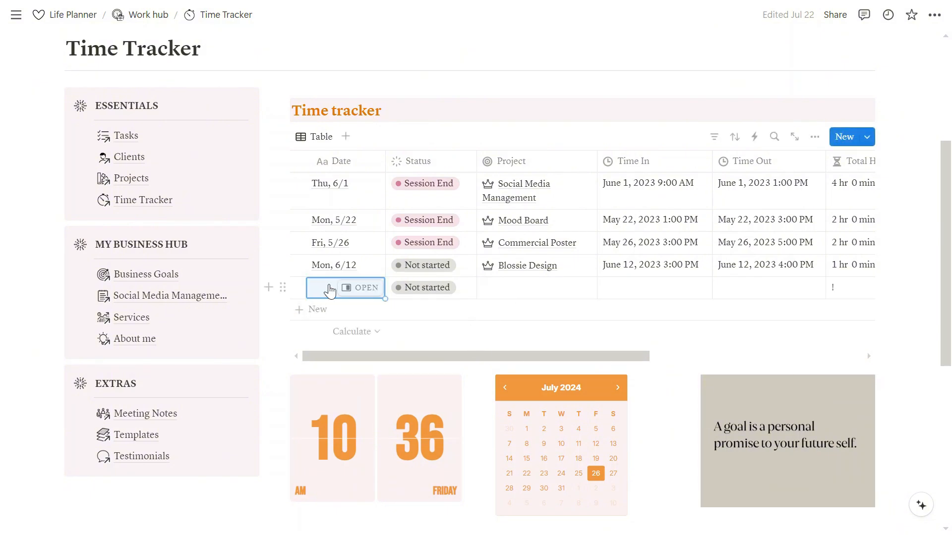
# - View the projects available to link to the new time entry, and set its Time In to July 26, 2024 with time included
pyautogui.click(522, 293)
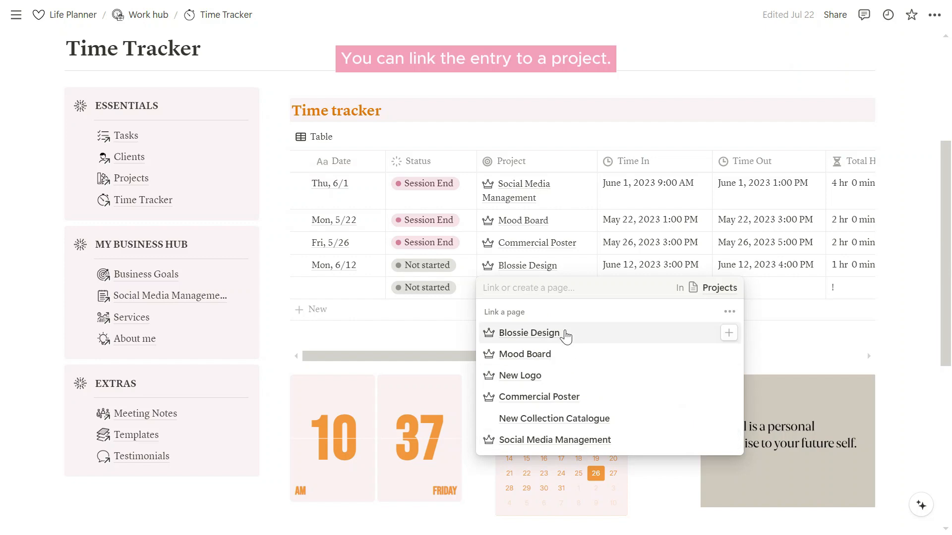
pyautogui.press('Escape')
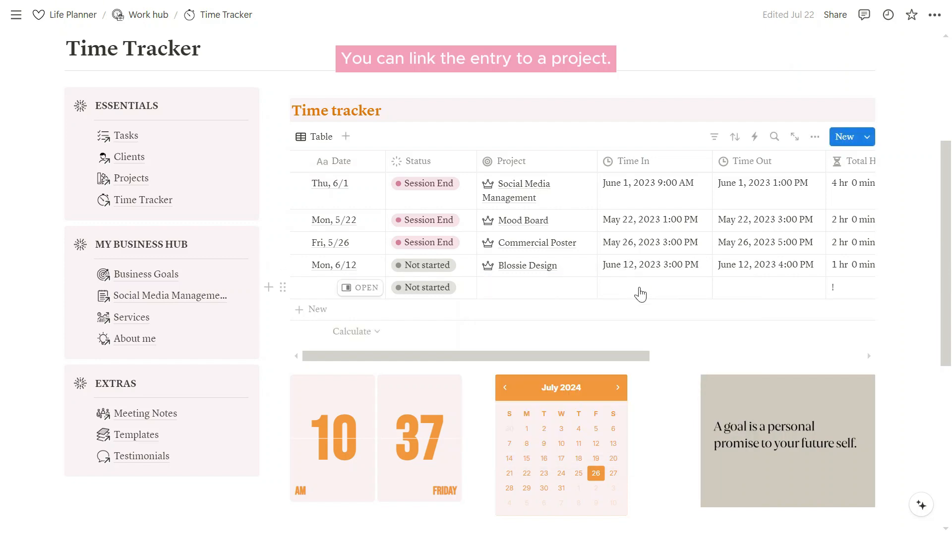
pyautogui.click(644, 290)
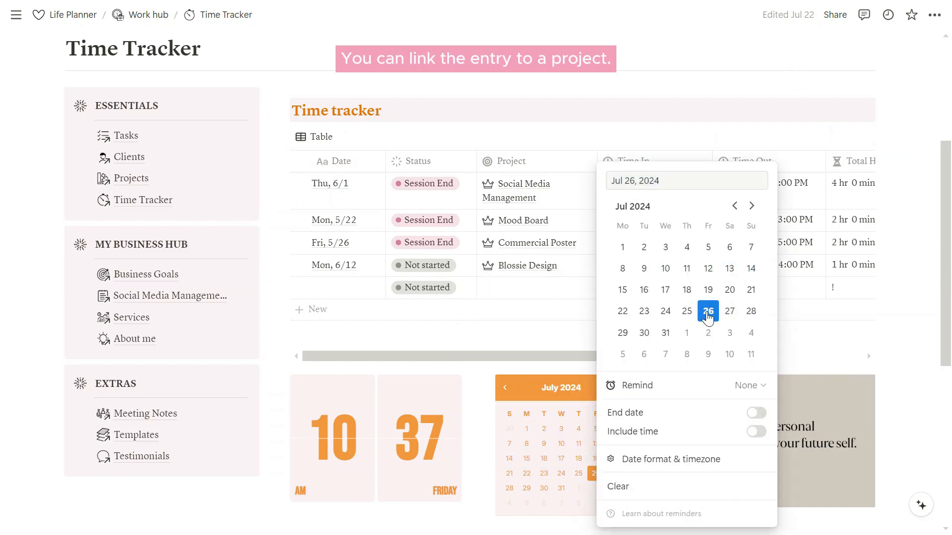
pyautogui.click(805, 289)
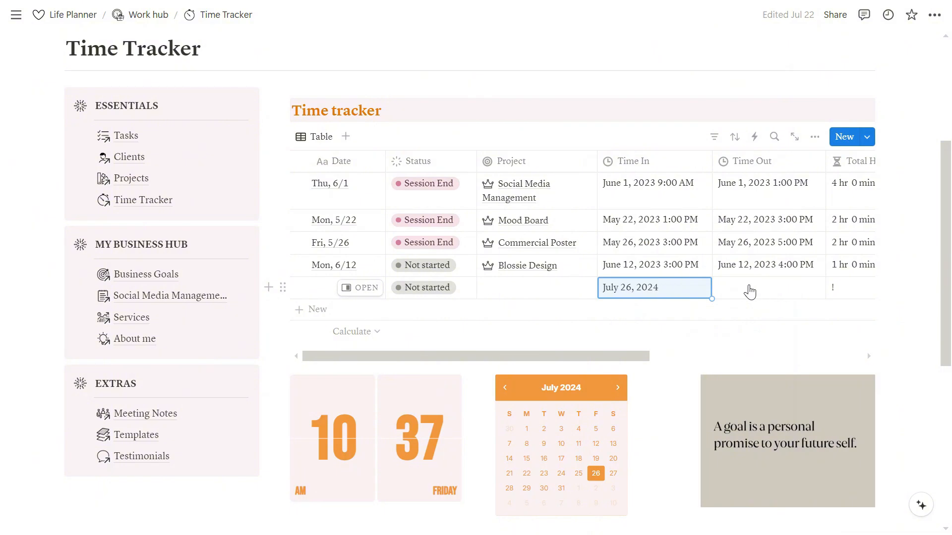
pyautogui.click(662, 294)
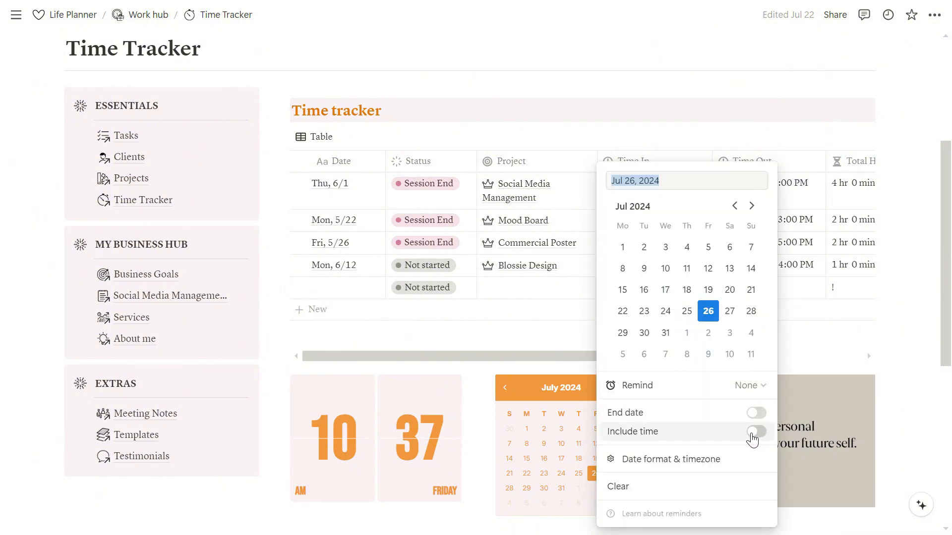
pyautogui.click(752, 435)
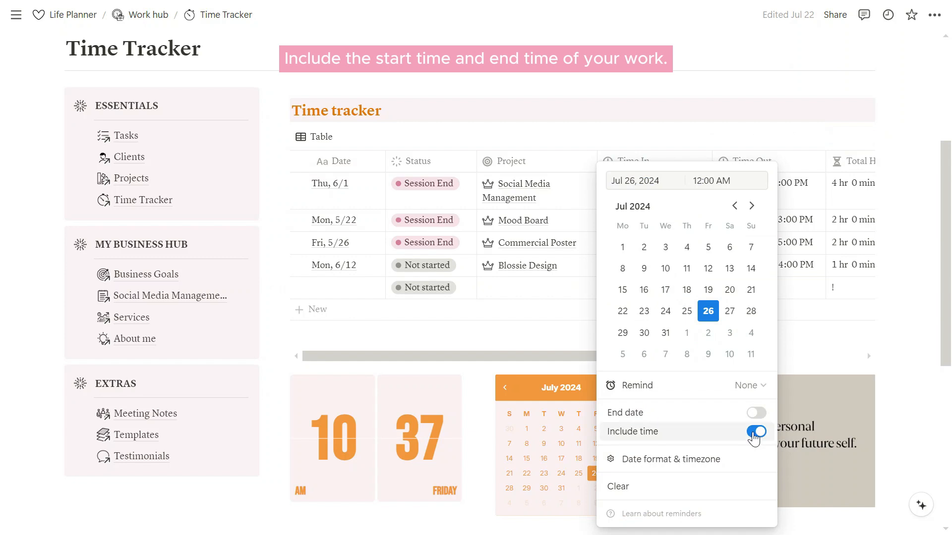
pyautogui.click(776, 299)
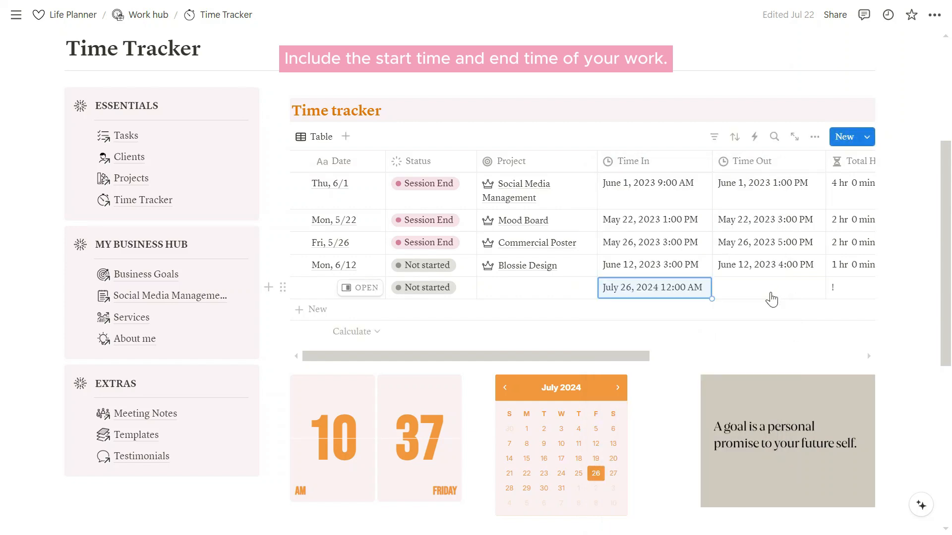
# - Set the new entry's Time Out to July 26, 2024 2:00 PM and its Time In to 12:00 PM
pyautogui.click(771, 299)
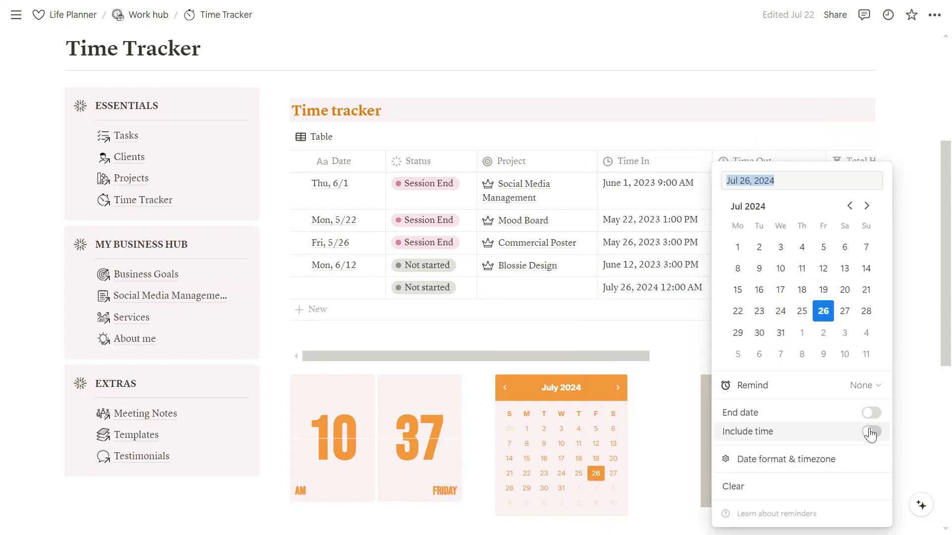
pyautogui.click(870, 433)
pyautogui.click(909, 294)
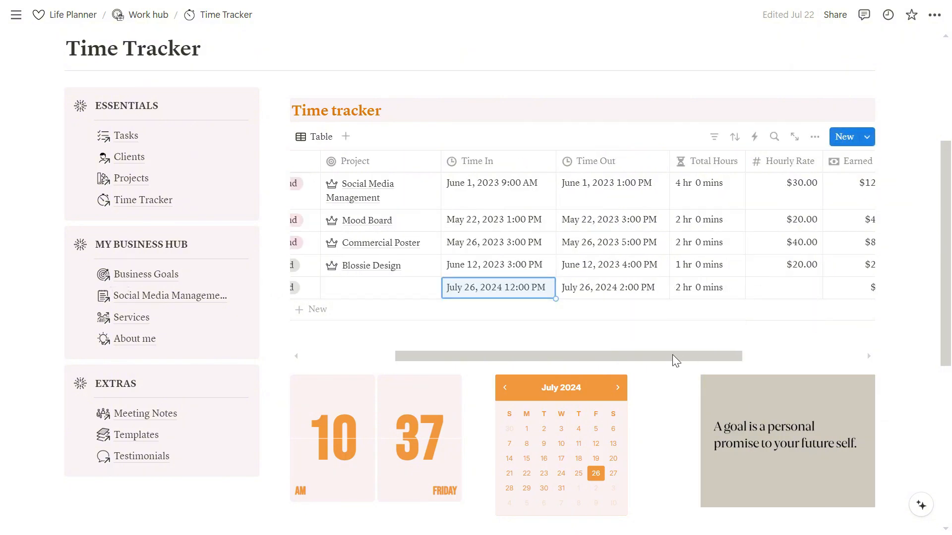
# - Set the new entry's hourly rate to $30 and look at the remaining columns of the time tracker table
pyautogui.moveTo(672, 355); pyautogui.dragTo(728, 357)
pyautogui.click(714, 291)
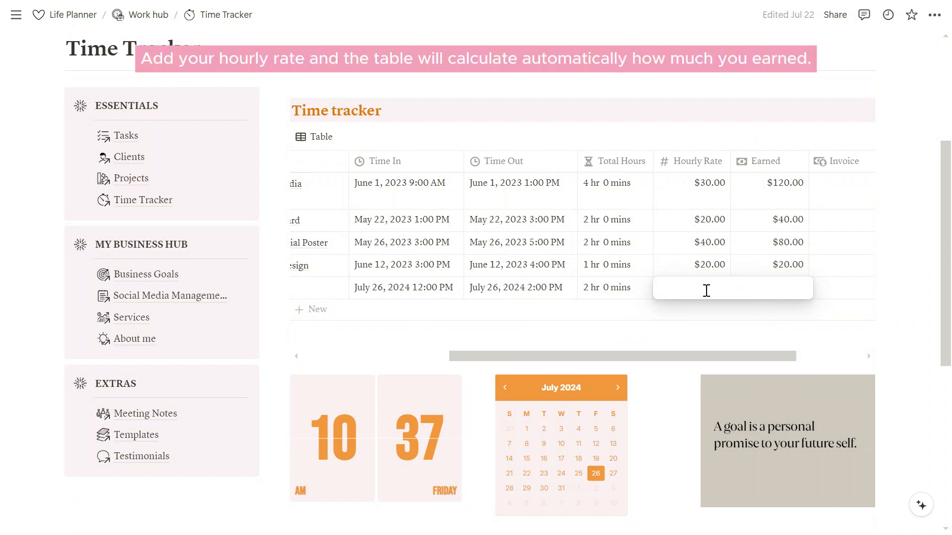
pyautogui.write('30')
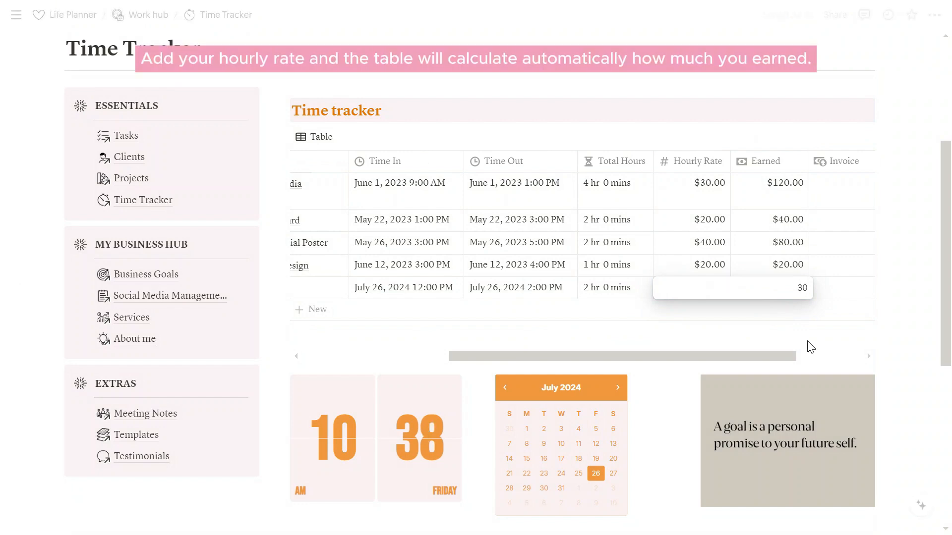
pyautogui.press('Return')
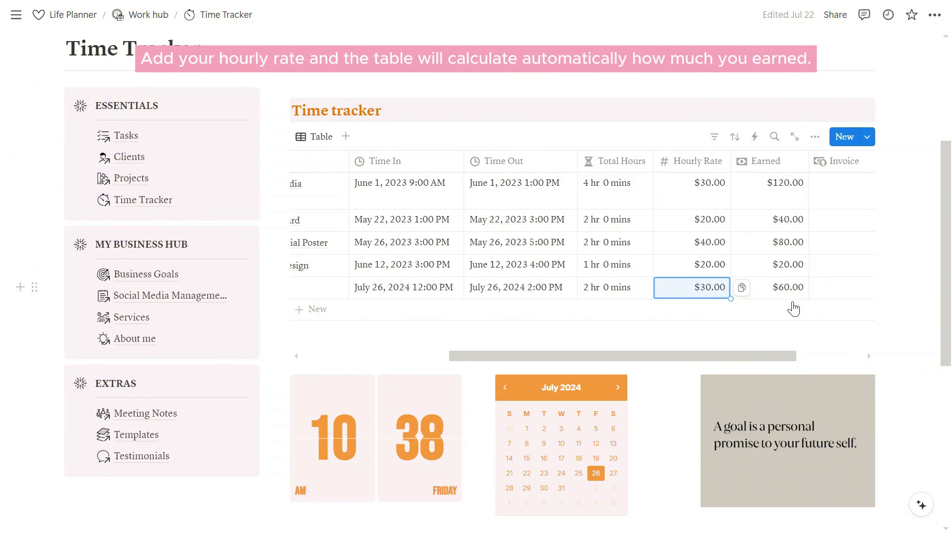
pyautogui.moveTo(776, 355); pyautogui.dragTo(815, 358)
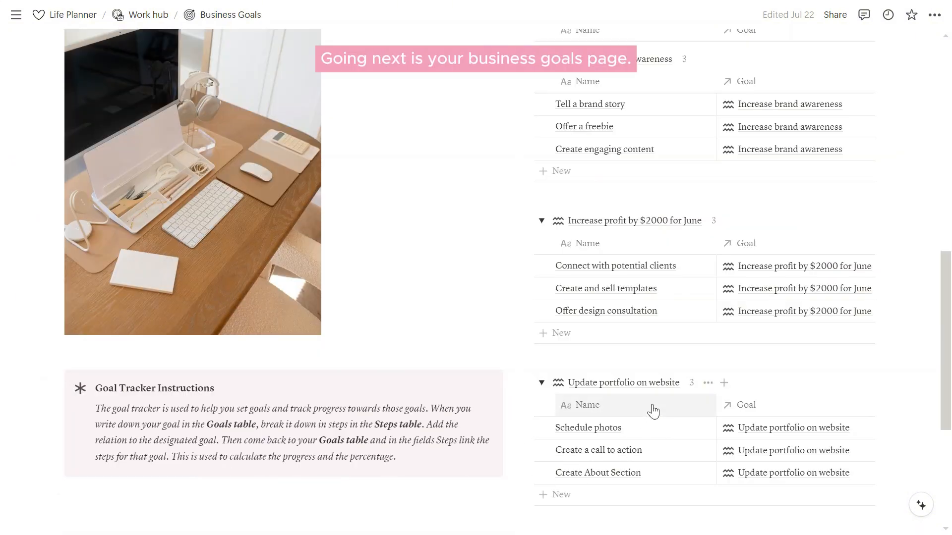
# - On the Business Goals page, add a goal named "New project" to the Goals table with the category Website
pyautogui.scroll(1, 464, 358)
pyautogui.scroll(5, 464, 358)
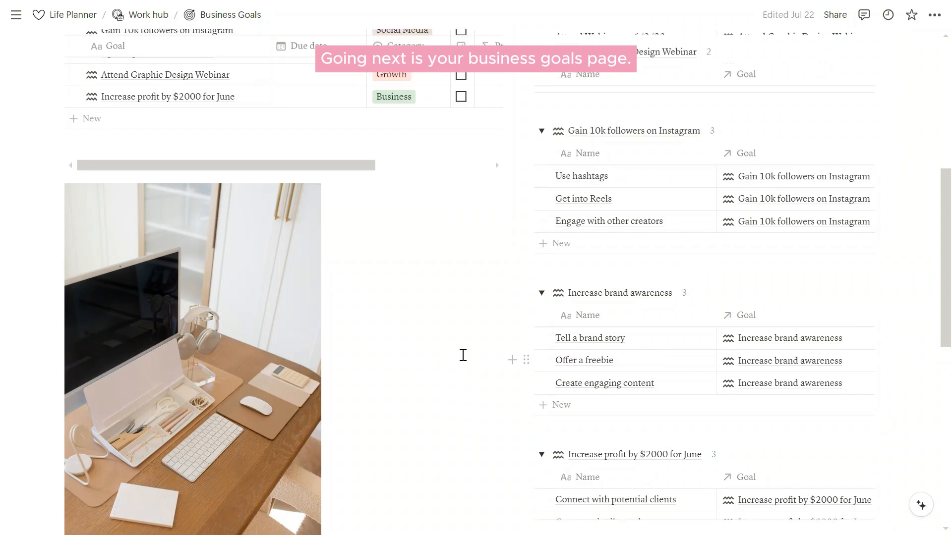
pyautogui.click(137, 184)
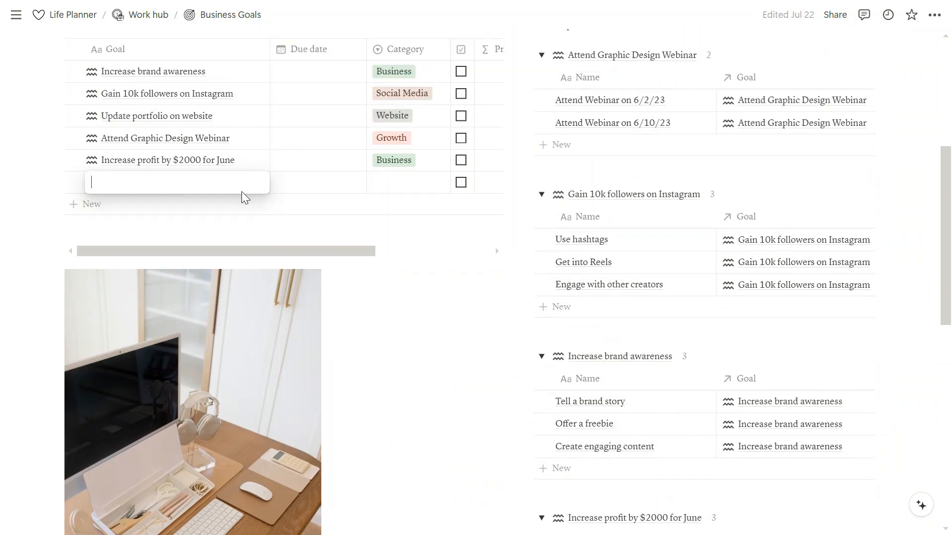
pyautogui.write('New project')
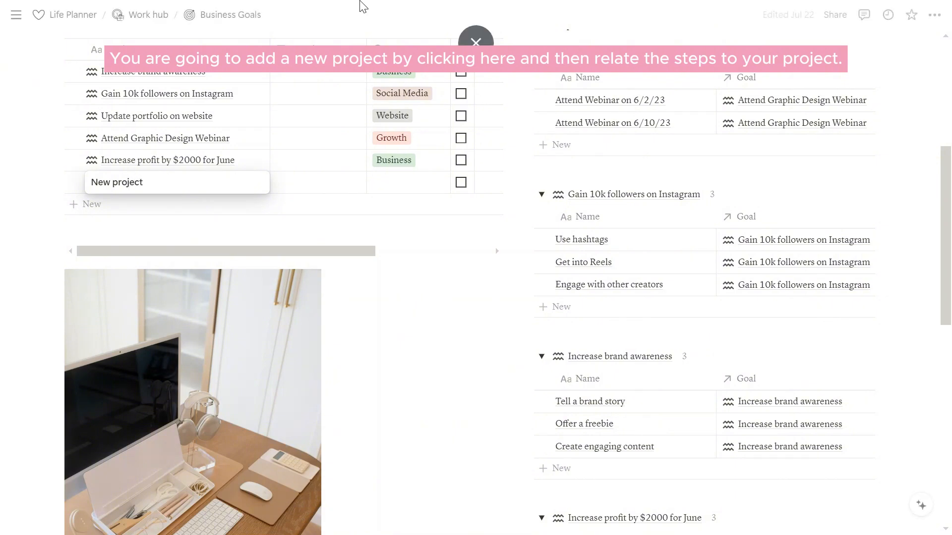
pyautogui.press('Escape')
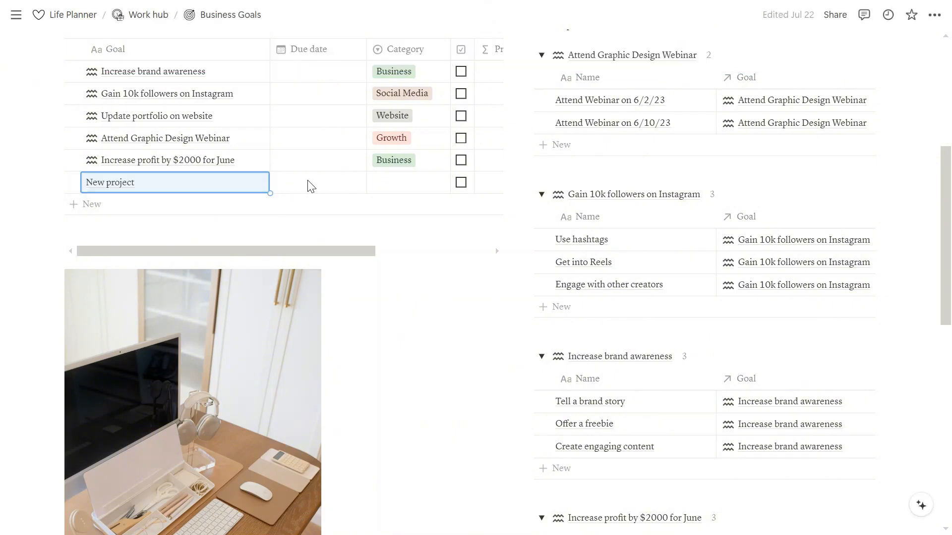
pyautogui.click(399, 188)
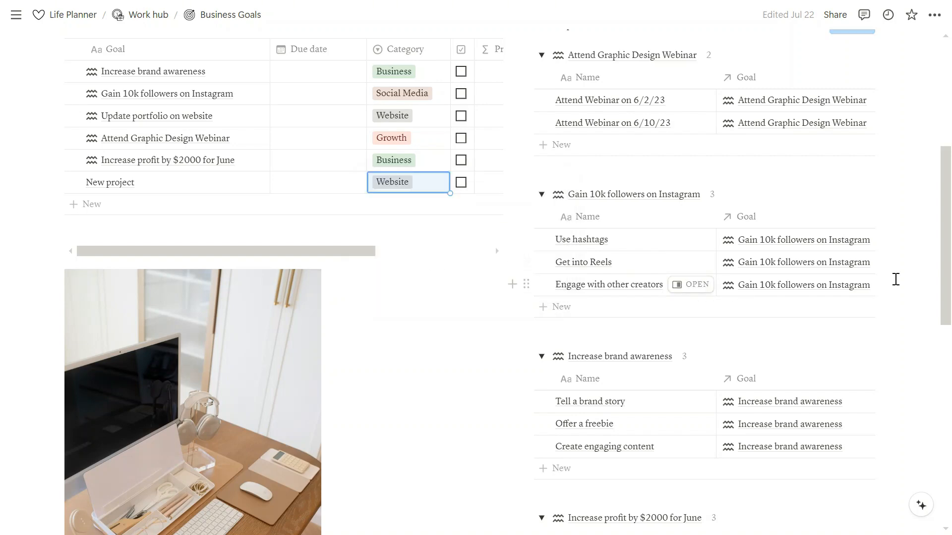
# - Add a New project group to the Steps table and create the step "New project step one" in it
pyautogui.scroll(-5, 902, 266)
pyautogui.scroll(-4, 908, 269)
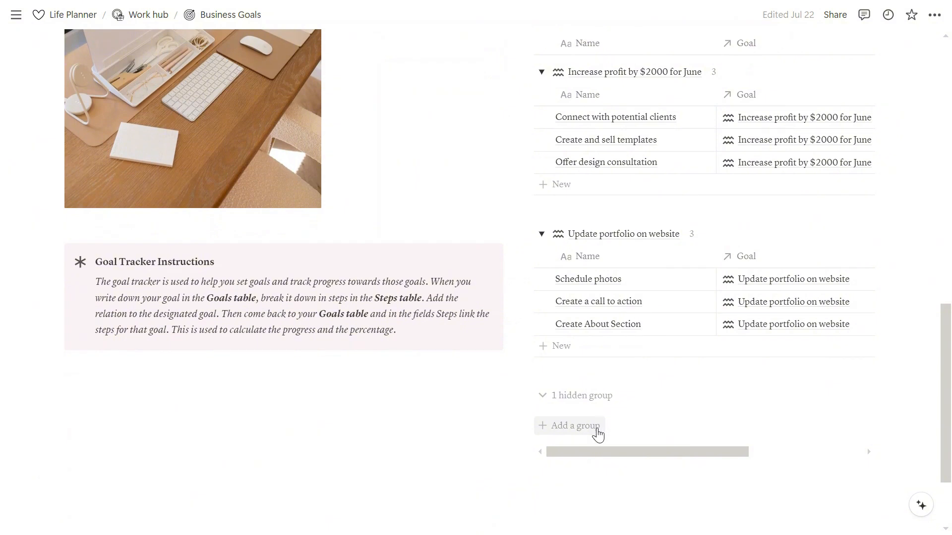
pyautogui.click(596, 426)
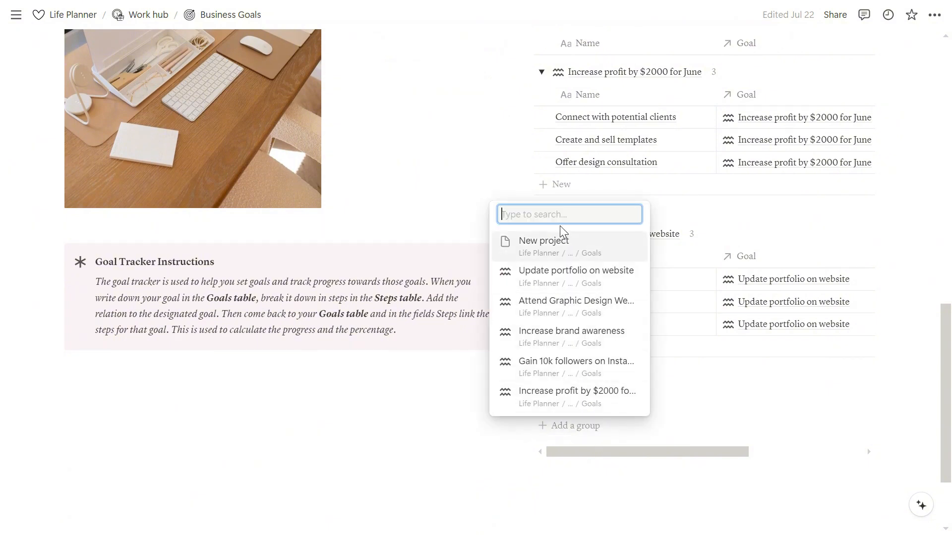
pyautogui.click(559, 253)
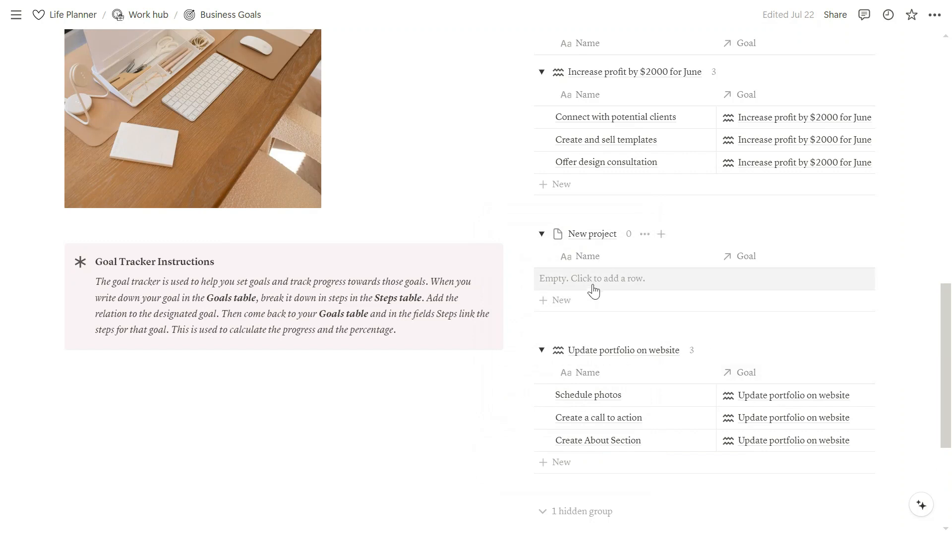
pyautogui.click(609, 298)
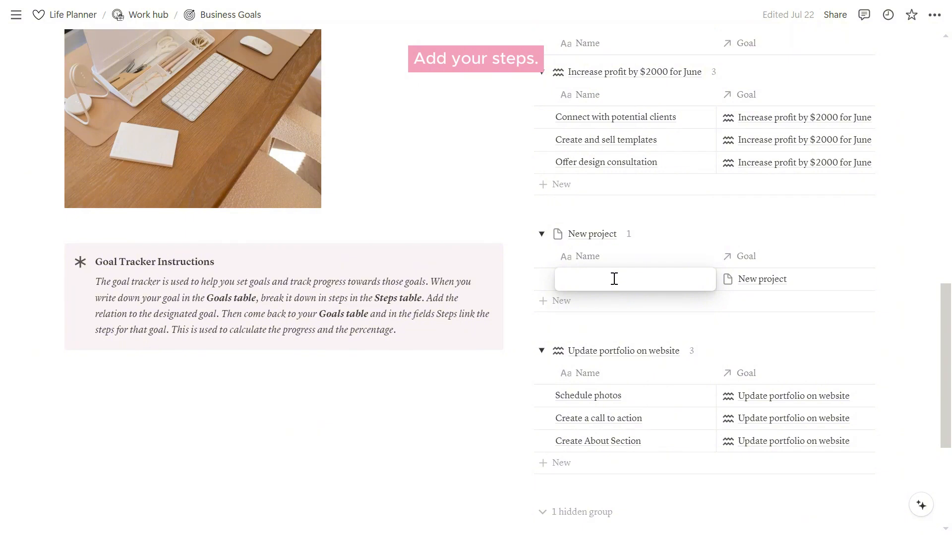
pyautogui.write('New project step one')
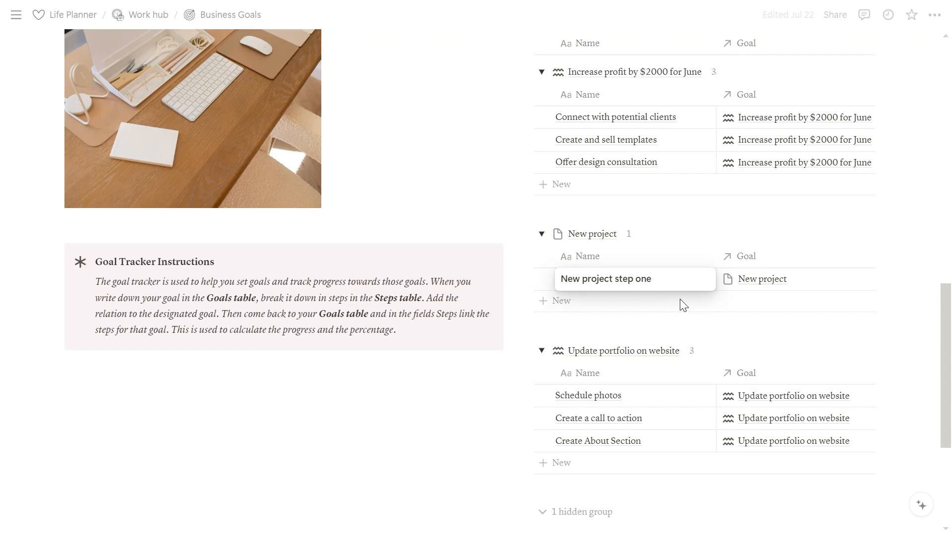
pyautogui.press('Return')
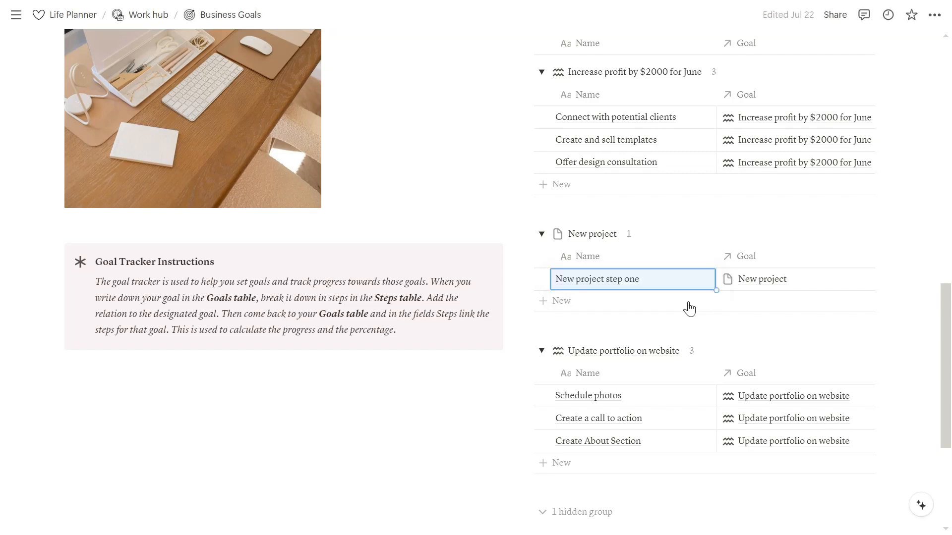
# - Link "New project step one" in the New project goal's Steps property, and view the Progress column of the Goals table
pyautogui.scroll(1, 707, 296)
pyautogui.scroll(9, 708, 297)
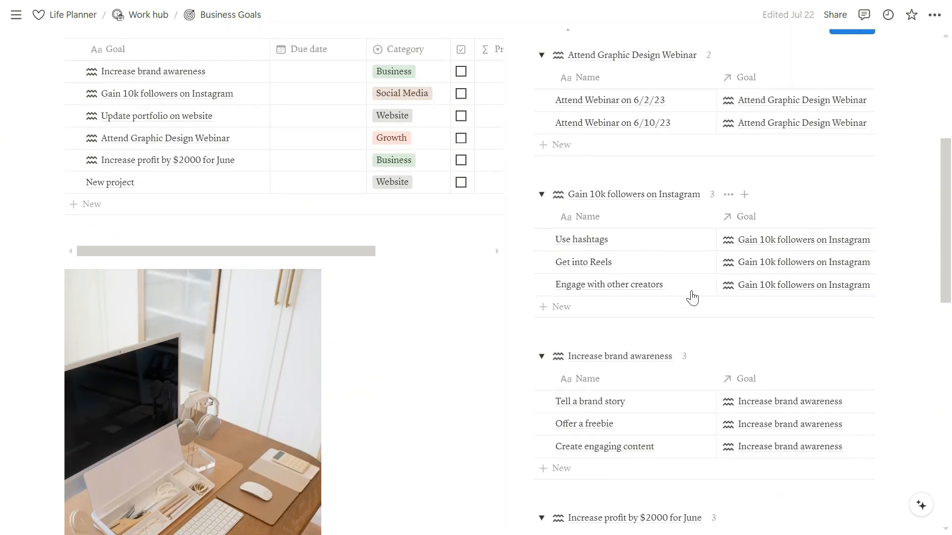
pyautogui.click(245, 182)
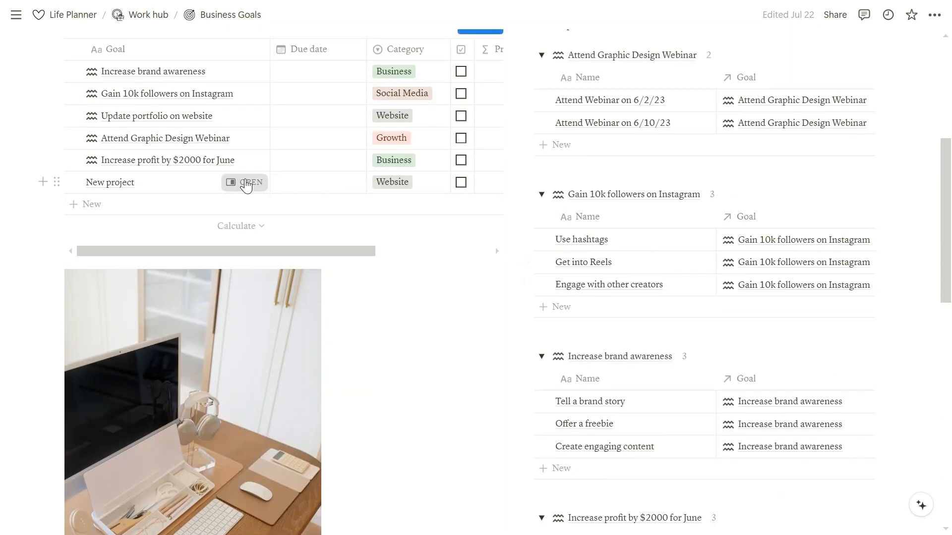
pyautogui.click(644, 179)
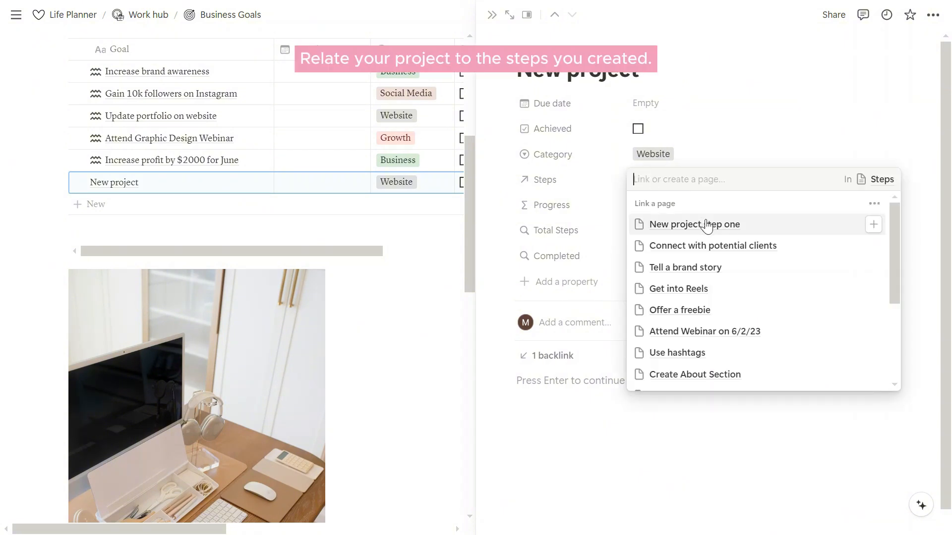
pyautogui.click(707, 225)
pyautogui.click(849, 127)
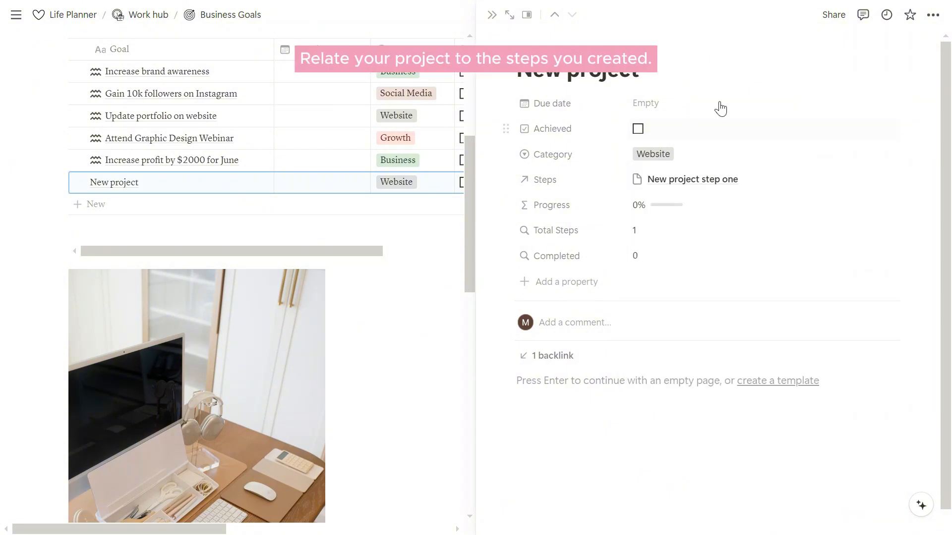
pyautogui.click(492, 16)
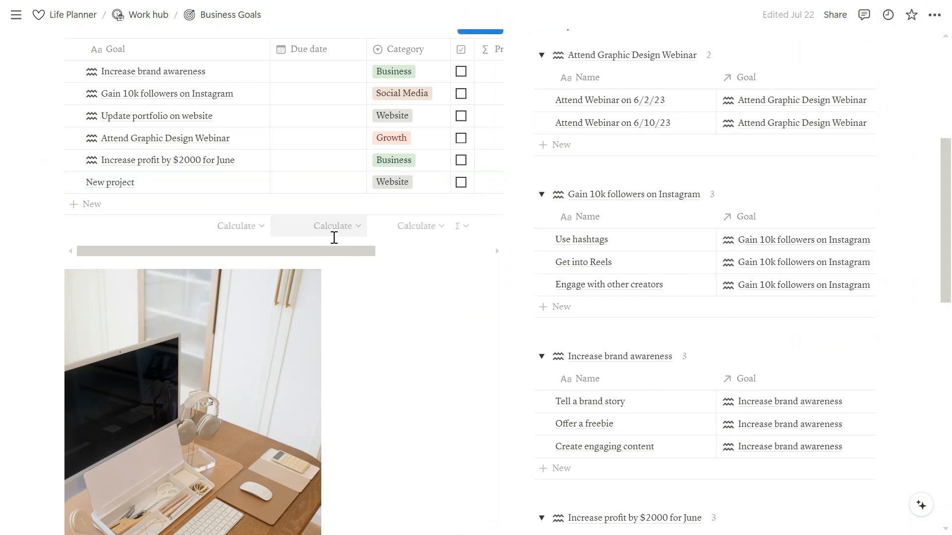
pyautogui.moveTo(323, 251); pyautogui.dragTo(454, 258)
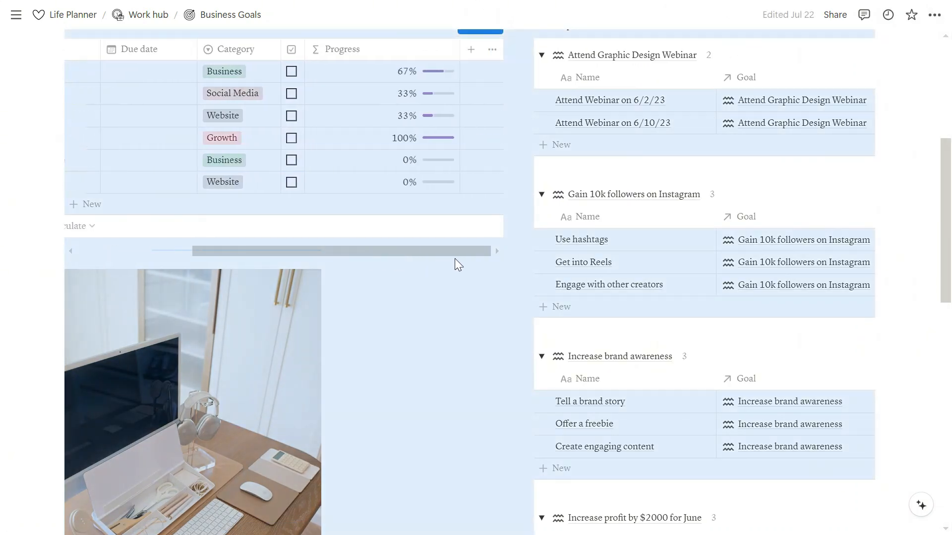
pyautogui.click(924, 223)
# - Mark "New project step one" as achieved and check the goal's progress in the Goals table
pyautogui.scroll(-6, 680, 266)
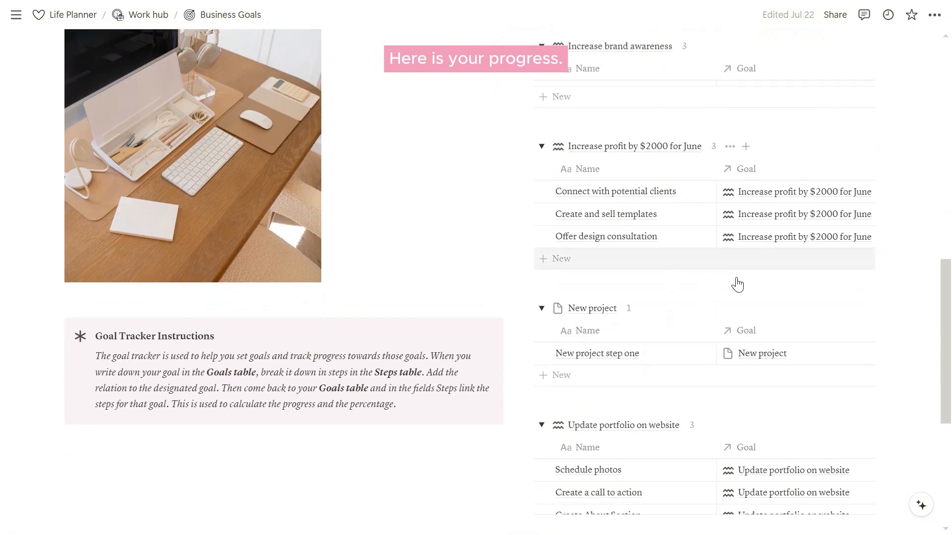
pyautogui.click(640, 353)
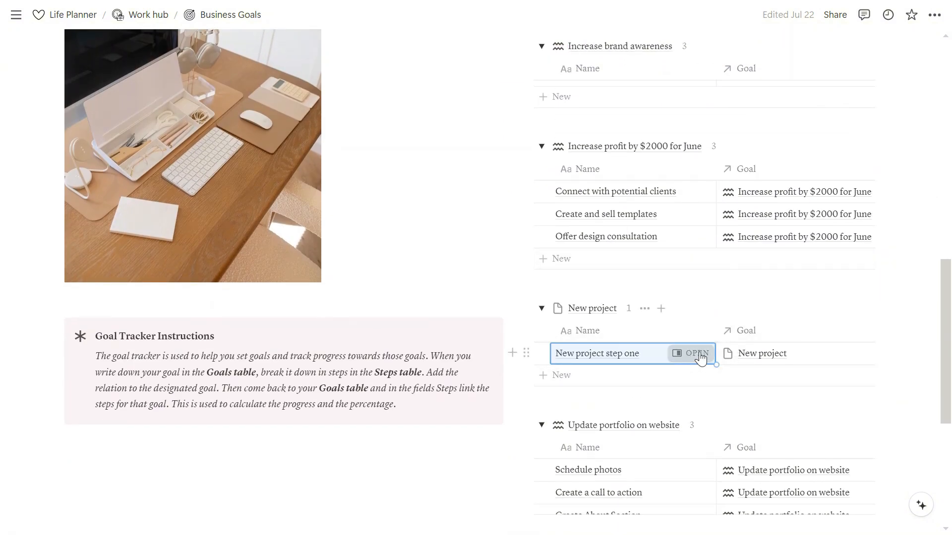
pyautogui.click(694, 353)
pyautogui.click(637, 128)
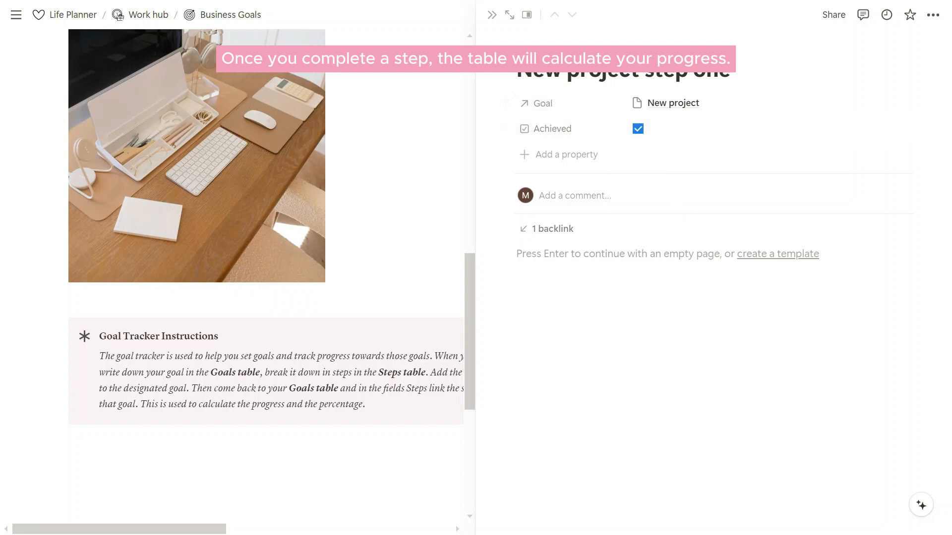
pyautogui.click(494, 15)
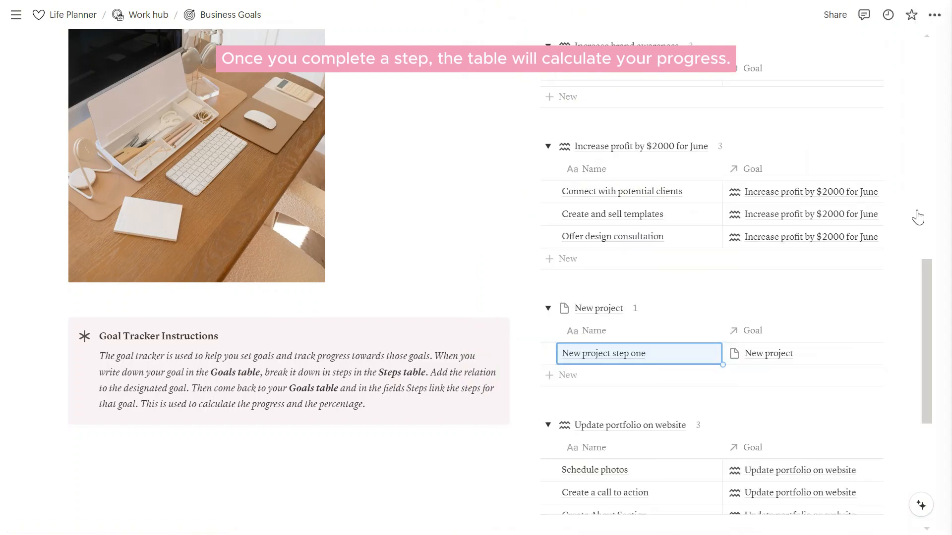
pyautogui.scroll(5, 917, 215)
pyautogui.scroll(3, 917, 217)
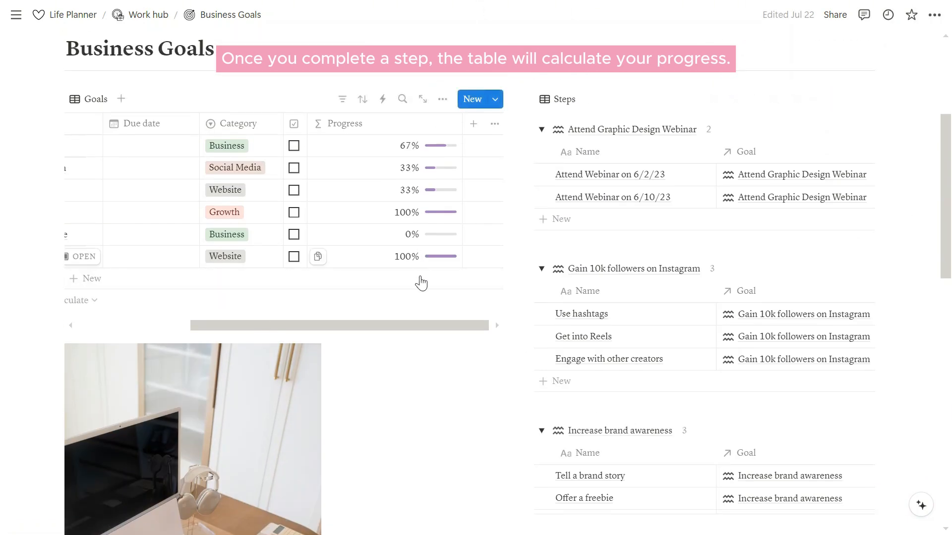
# - Open the Social Media Management page and review its content calendar, social media strategy table, and customer and demographics sections
pyautogui.moveTo(351, 326); pyautogui.dragTo(449, 327)
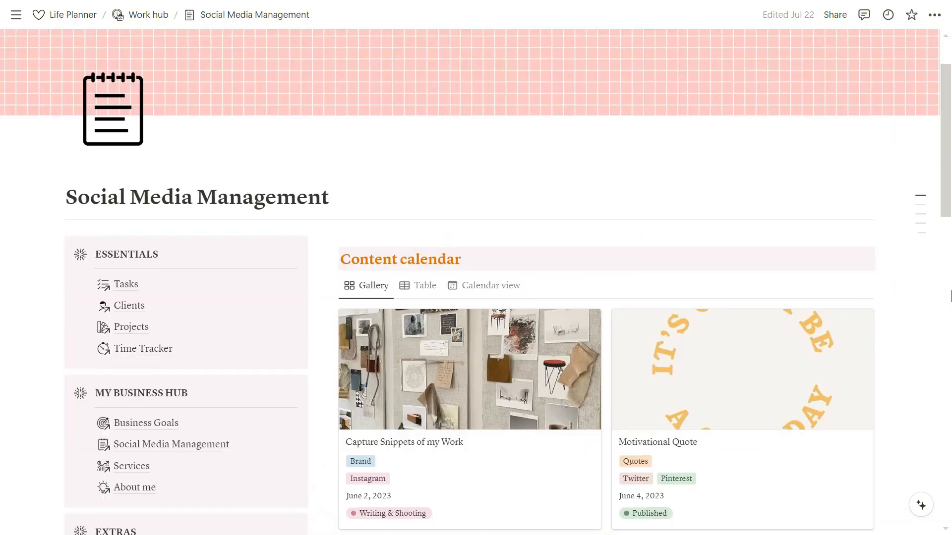
pyautogui.scroll(-3, 941, 322)
pyautogui.scroll(-2, 930, 280)
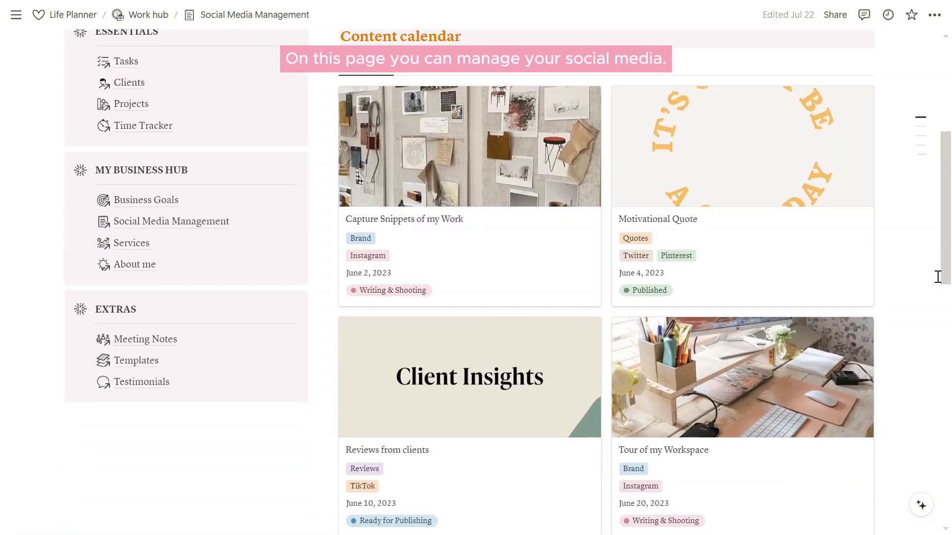
pyautogui.scroll(-10, 939, 276)
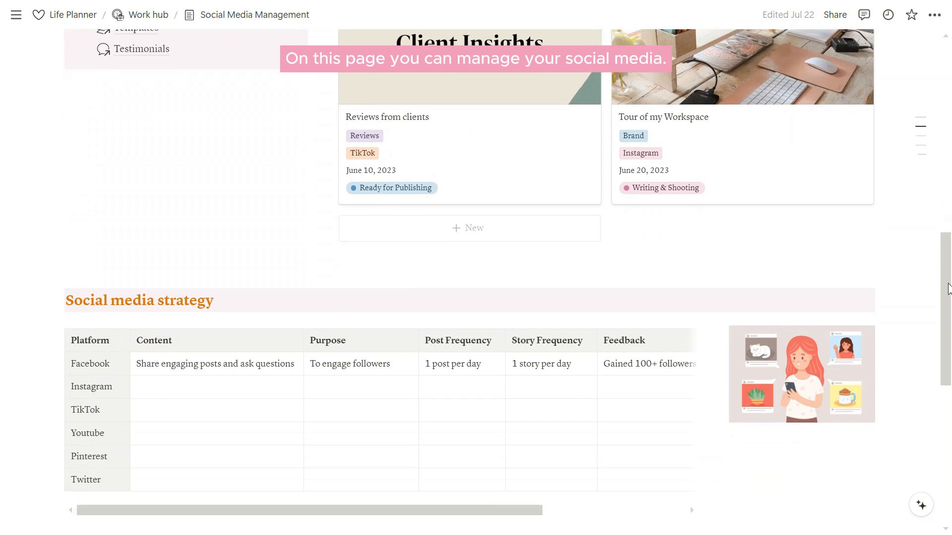
pyautogui.scroll(-2, 947, 289)
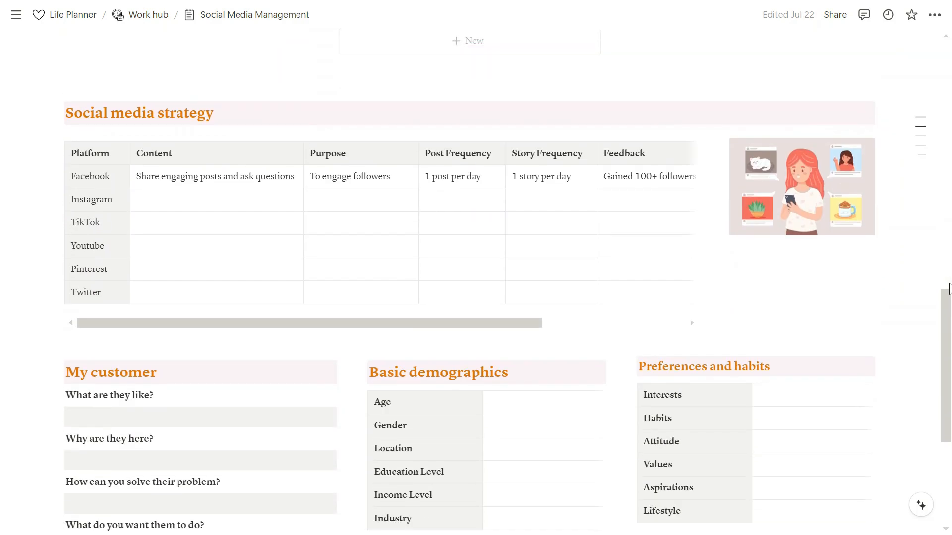
pyautogui.scroll(-2, 948, 288)
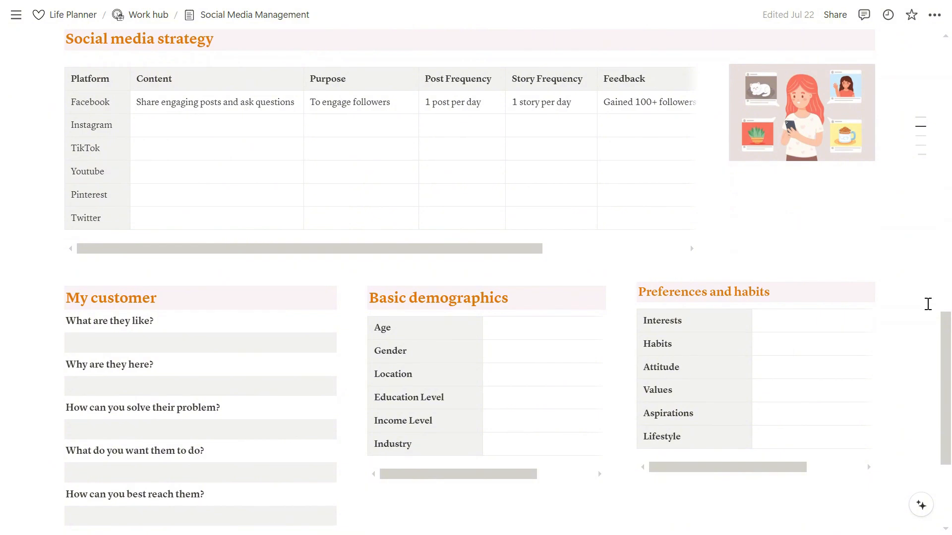
# - Return to the Content calendar gallery, view the properties of the "Capture Snippets of my Work" entry, and close it
pyautogui.scroll(14, 928, 304)
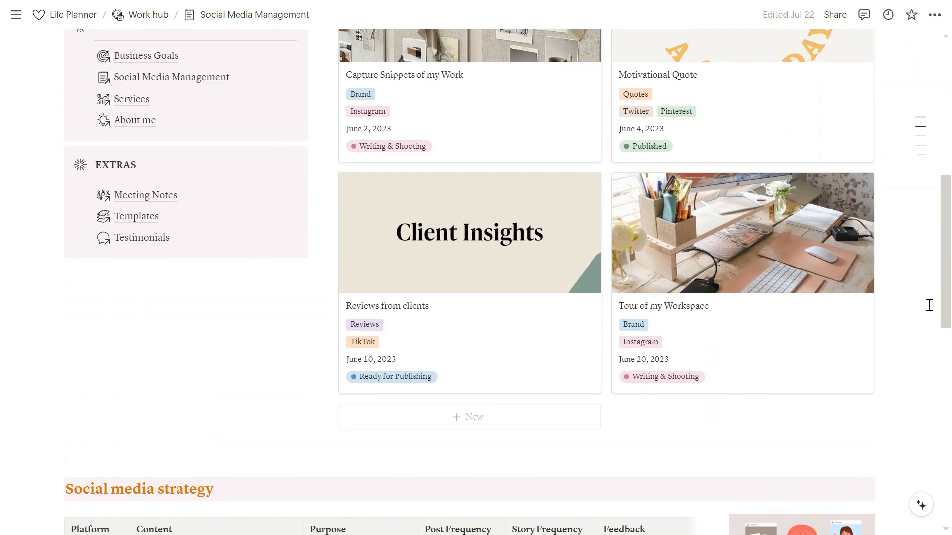
pyautogui.scroll(3, 928, 305)
pyautogui.scroll(-2, 930, 305)
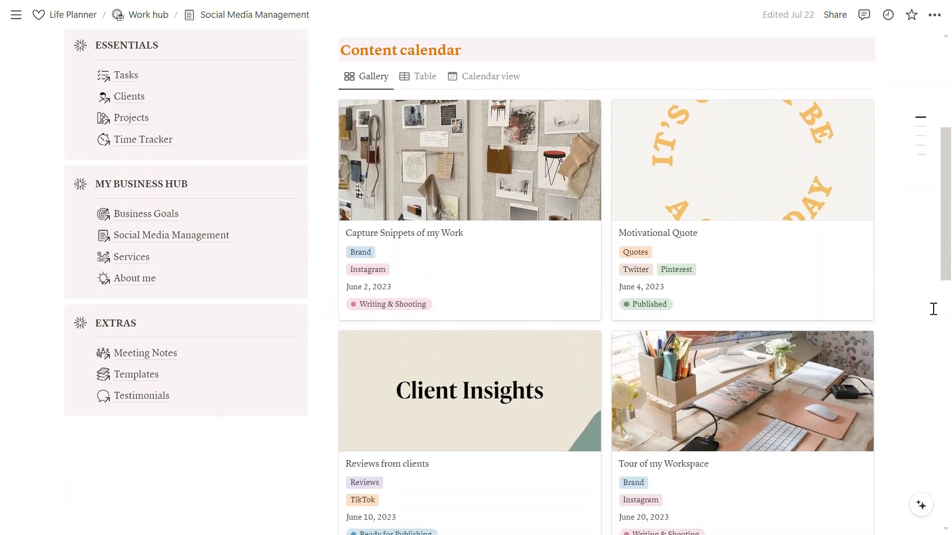
pyautogui.scroll(-5, 924, 327)
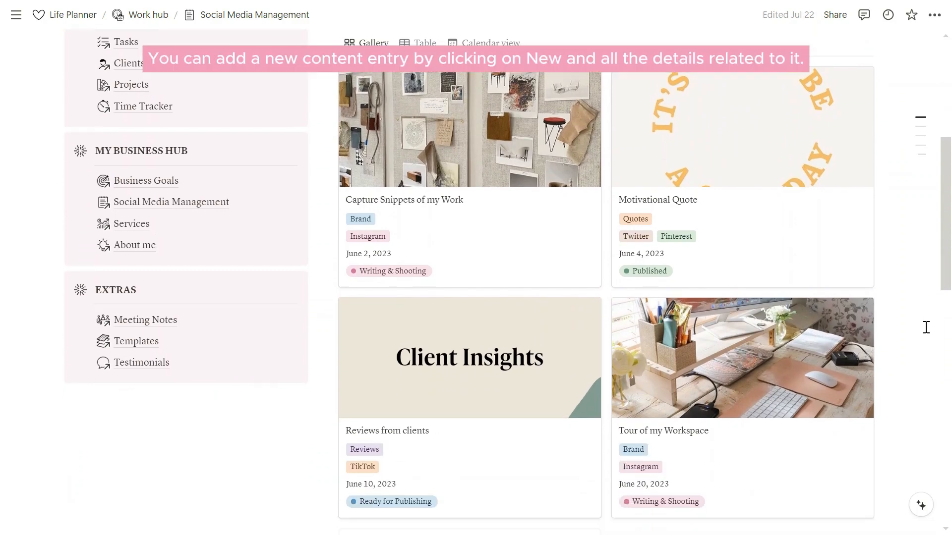
pyautogui.scroll(5, 774, 317)
pyautogui.scroll(3, 774, 317)
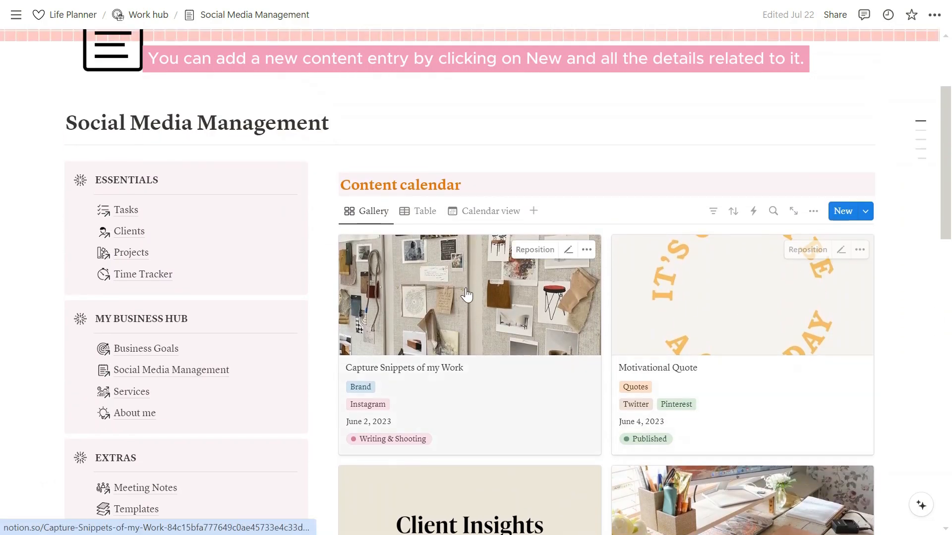
pyautogui.click(466, 295)
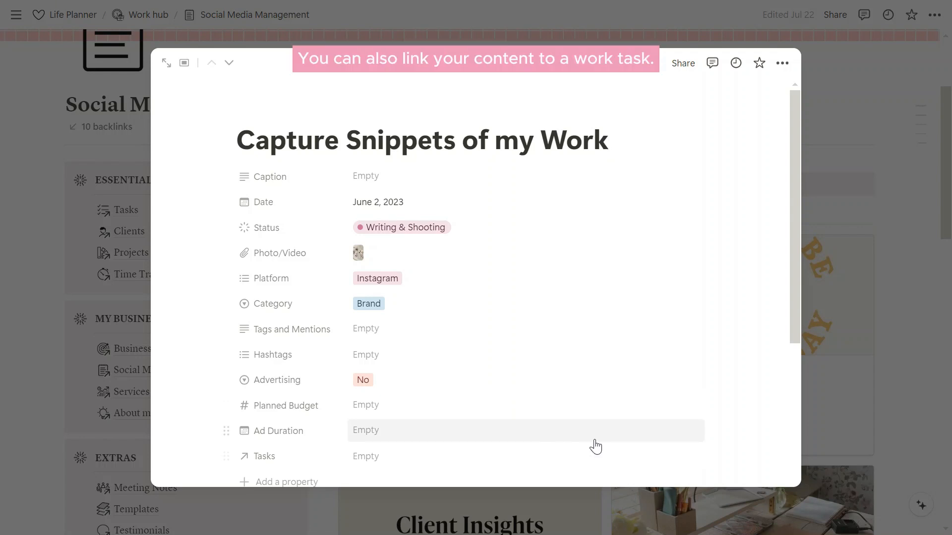
pyautogui.click(902, 346)
# - Open the Services page and review the Logo Design service down to its total price and the New service button
pyautogui.scroll(-2, 136, 342)
pyautogui.click(132, 317)
pyautogui.scroll(-4, 949, 289)
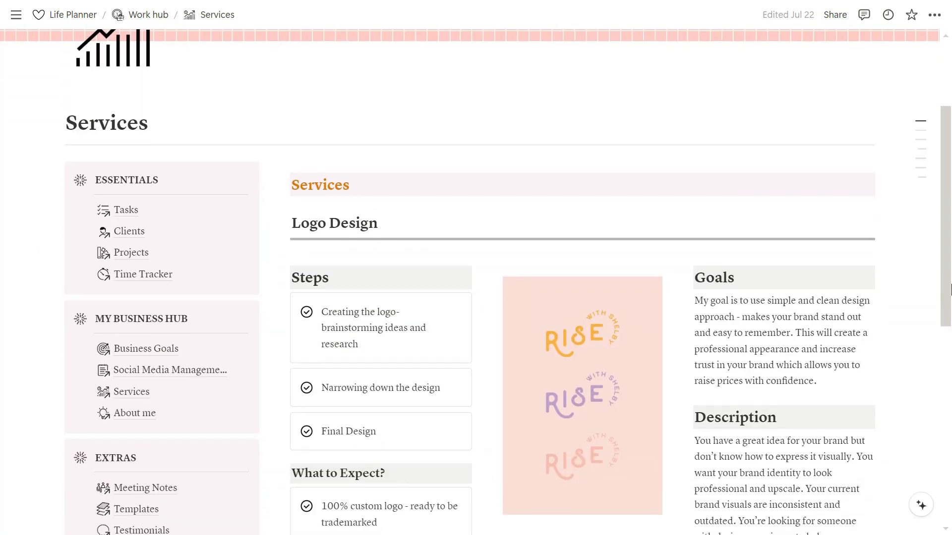
pyautogui.scroll(-1, 950, 289)
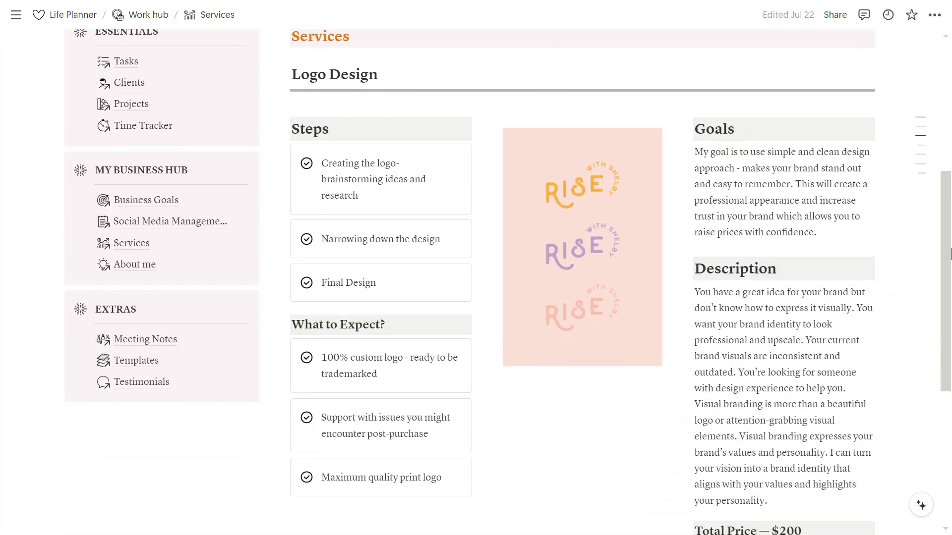
pyautogui.scroll(-3, 943, 330)
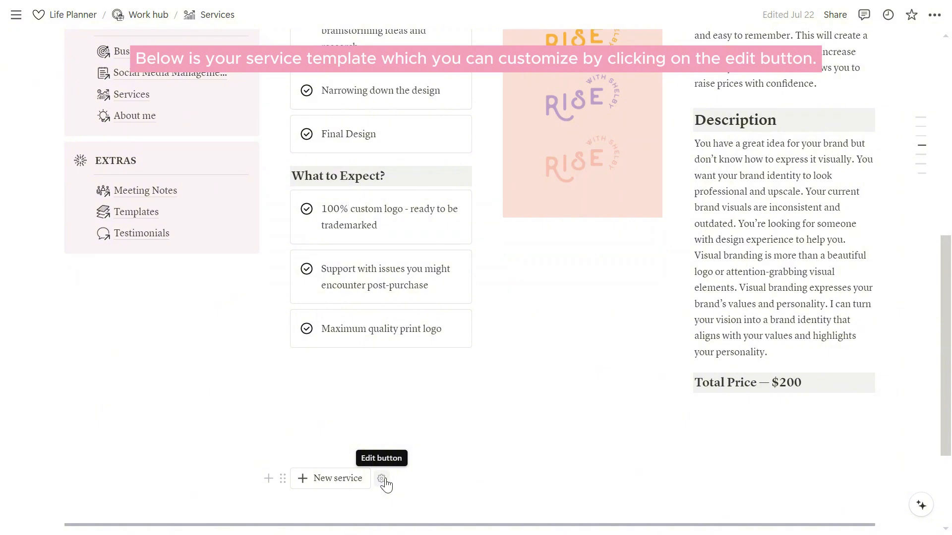
# - Open the New service button's settings, look through the Logo Design blocks it inserts, and close the settings
pyautogui.click(382, 479)
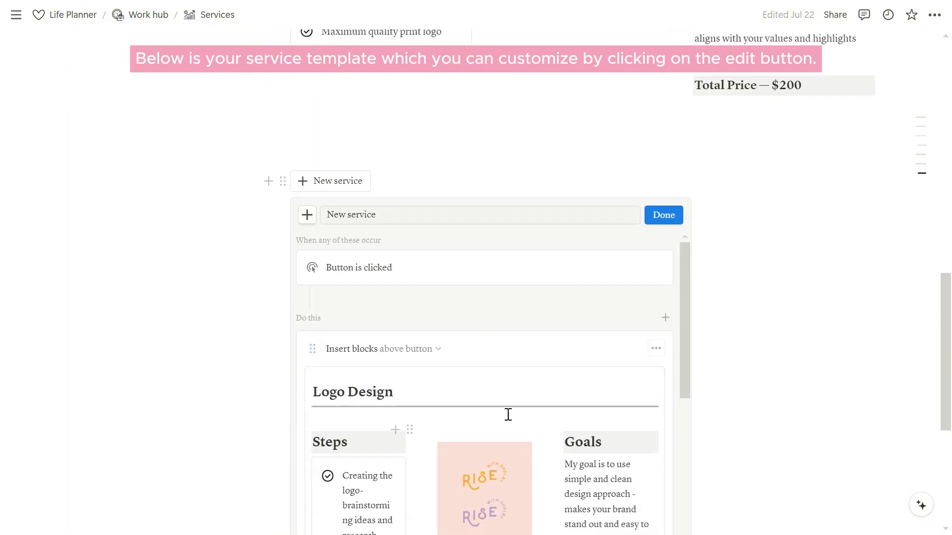
pyautogui.scroll(-2, 539, 317)
pyautogui.scroll(-2, 579, 376)
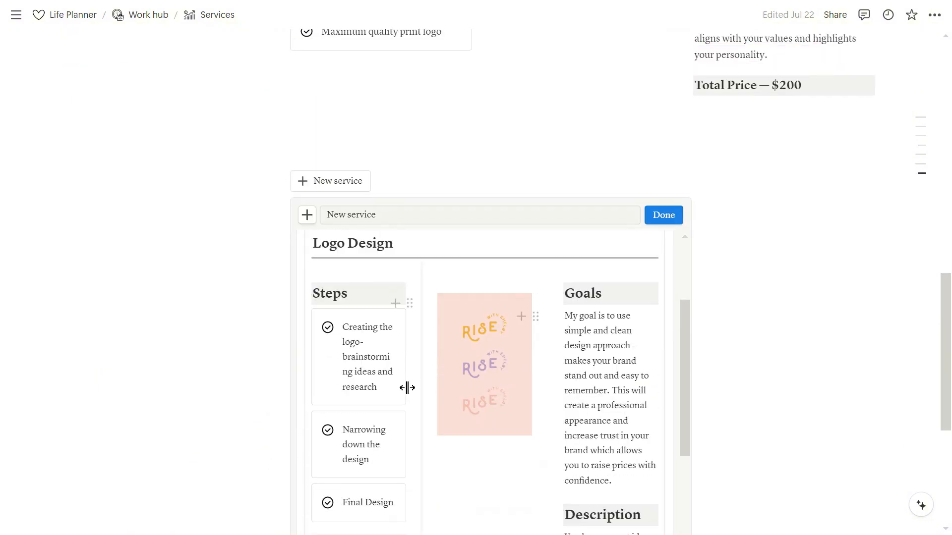
pyautogui.scroll(-8, 600, 401)
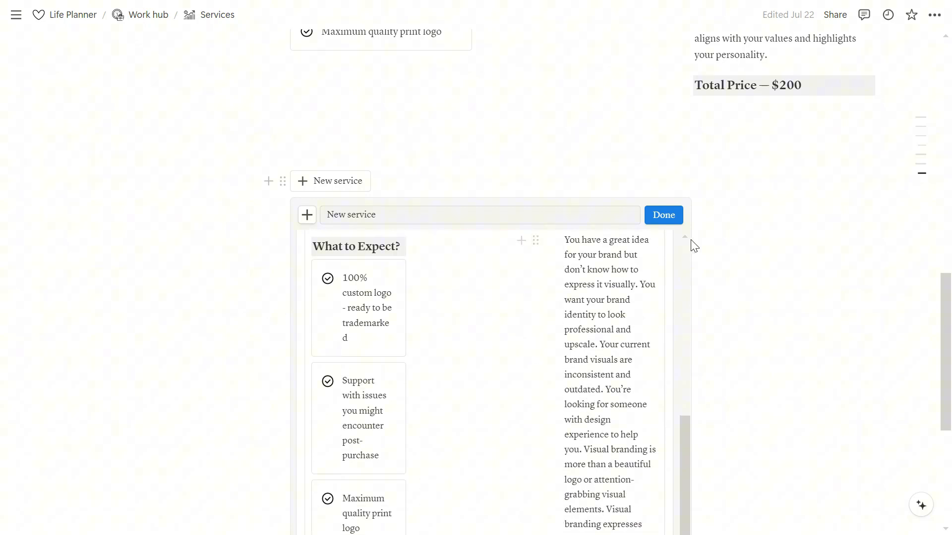
pyautogui.click(671, 218)
# - Open the About me page and review its profile sections, resume and portfolio placeholders, and the profile photo template
pyautogui.scroll(5, 849, 250)
pyautogui.scroll(2, 852, 255)
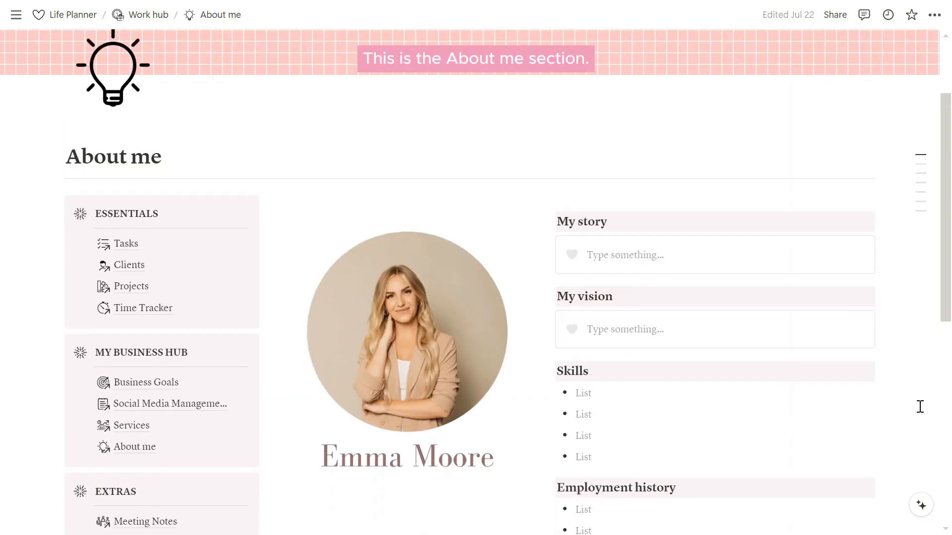
pyautogui.scroll(-3, 925, 404)
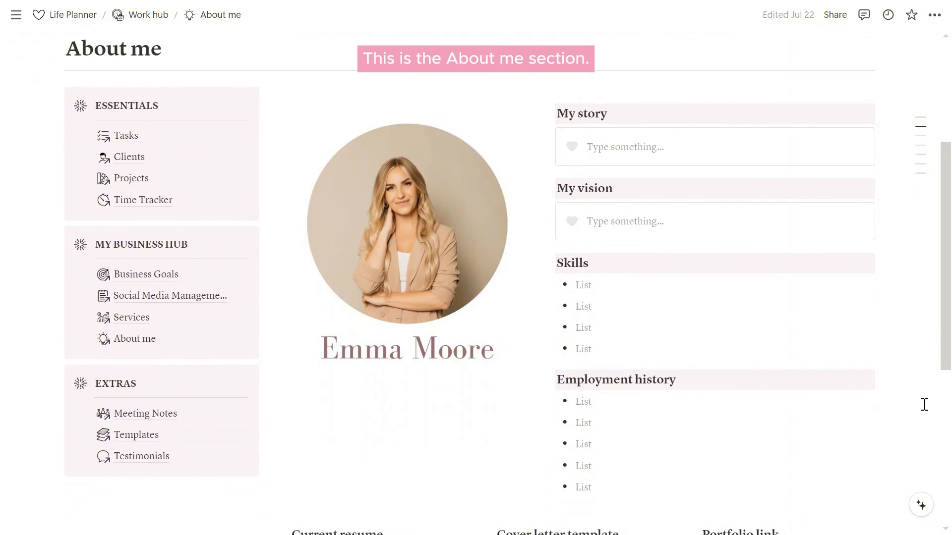
pyautogui.scroll(-3, 924, 404)
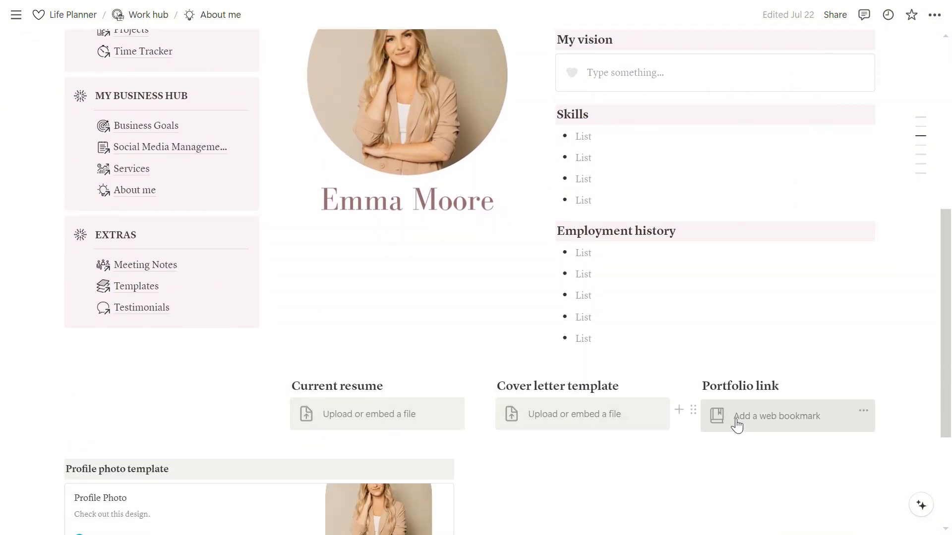
pyautogui.scroll(-3, 918, 419)
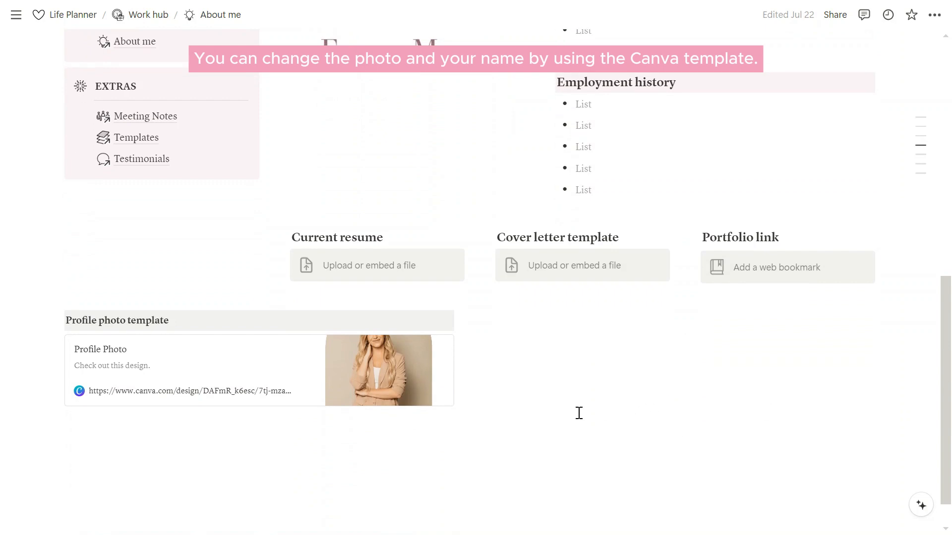
pyautogui.scroll(6, 578, 413)
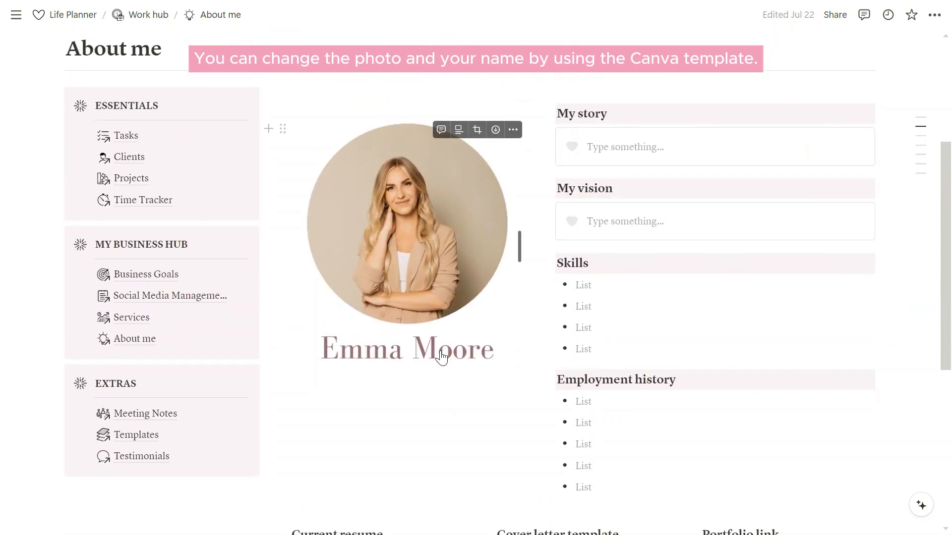
pyautogui.scroll(-5, 441, 375)
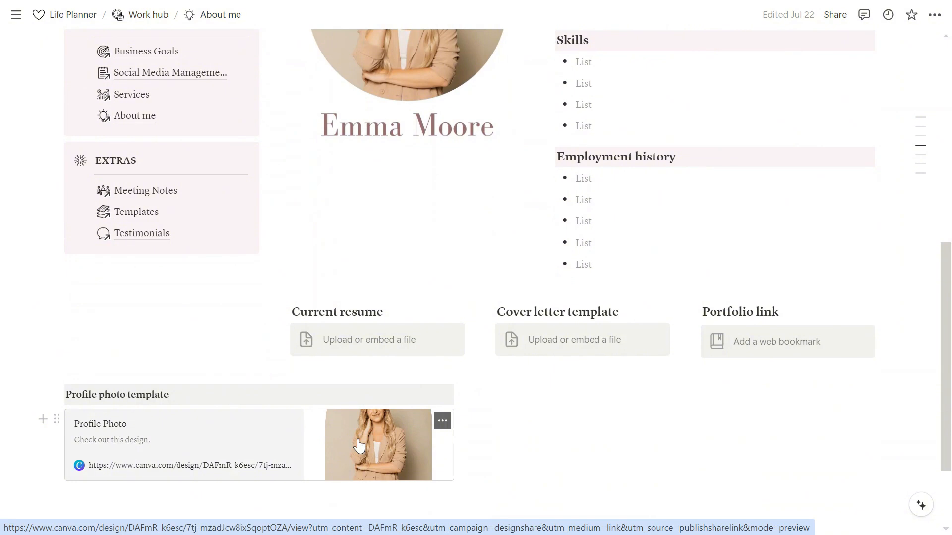
# - Open the Meeting Notes page, read through an "Email review" note's properties and agenda, and close it
pyautogui.click(174, 191)
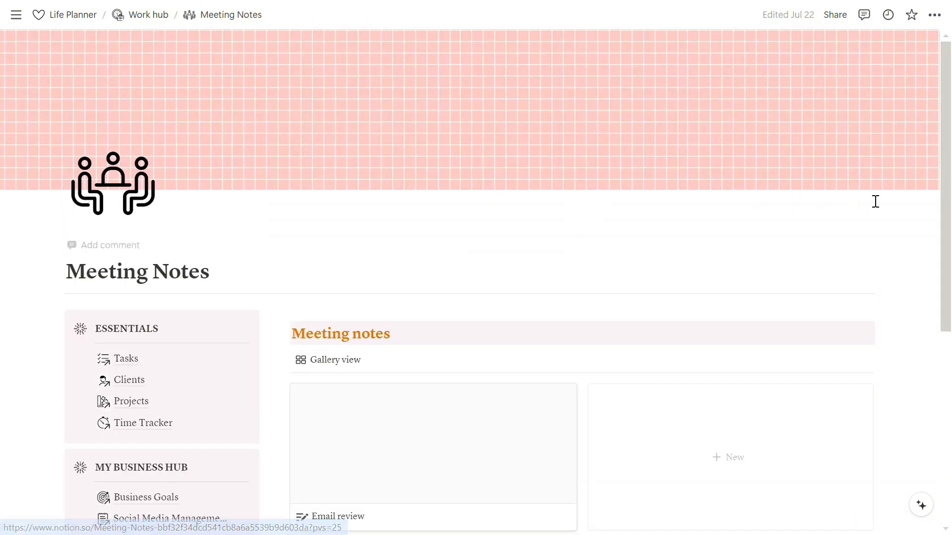
pyautogui.scroll(-3, 923, 239)
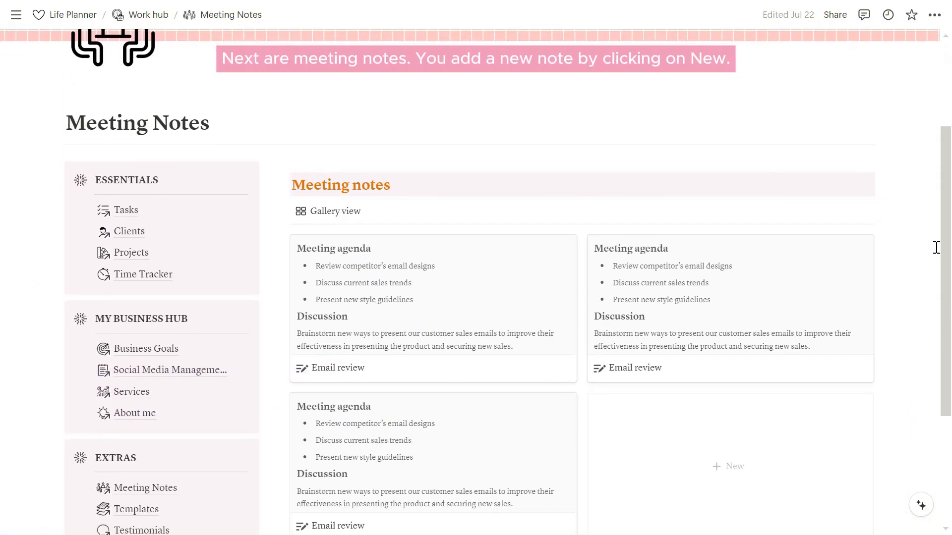
pyautogui.scroll(-3, 936, 248)
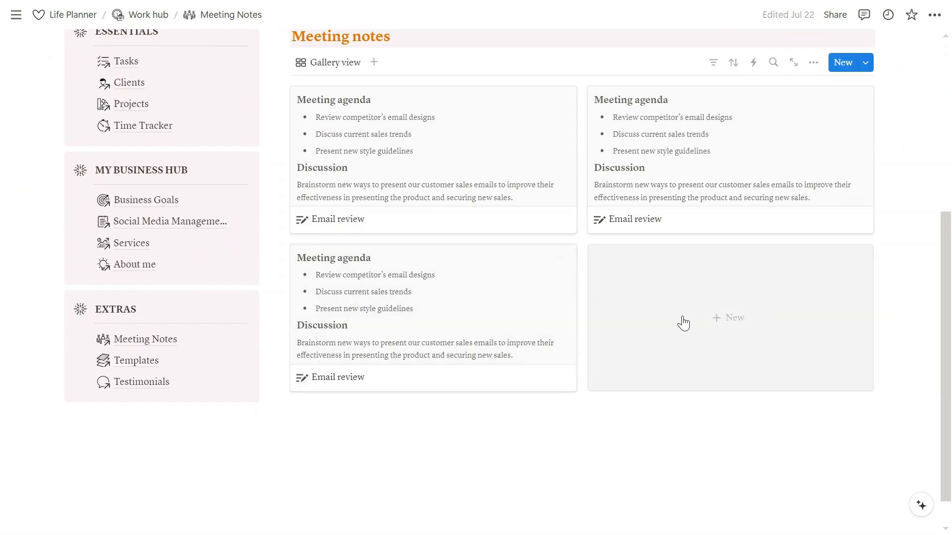
pyautogui.click(516, 323)
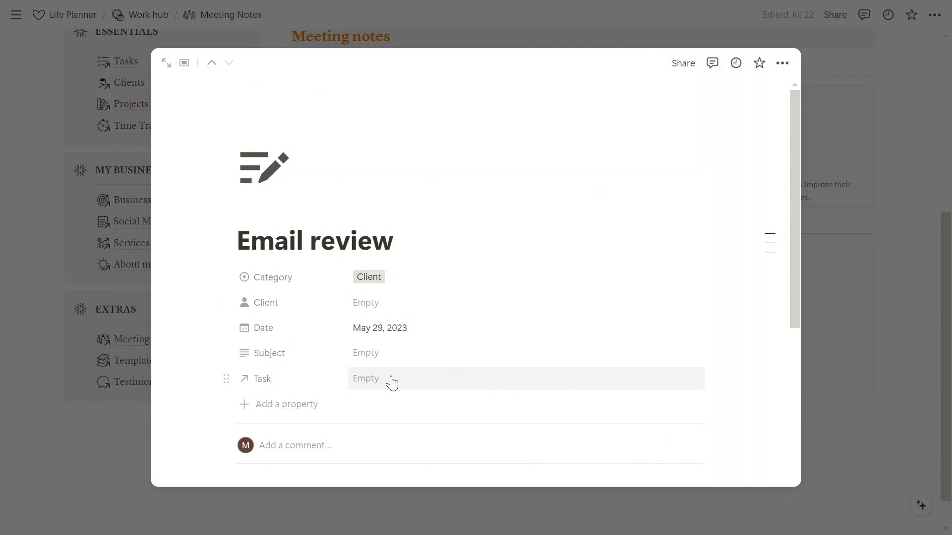
pyautogui.scroll(-6, 607, 389)
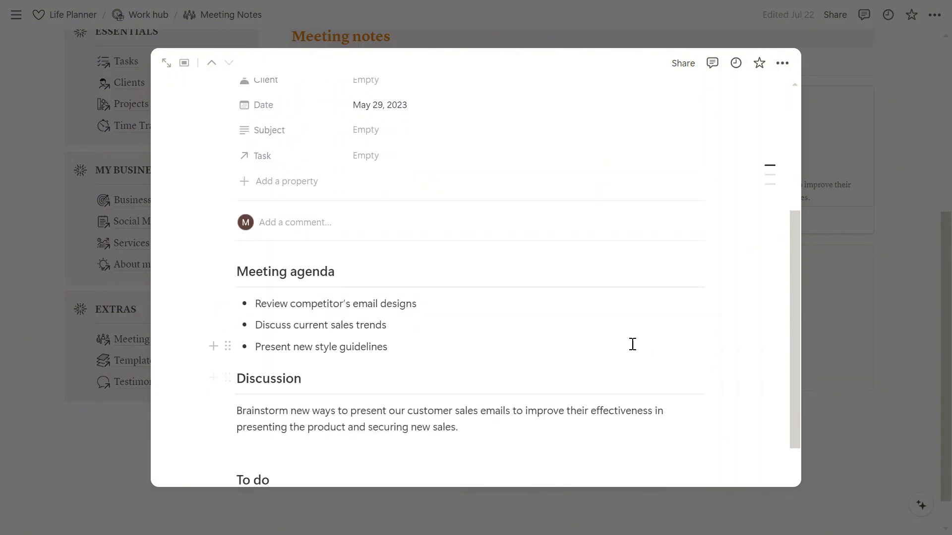
pyautogui.scroll(-1, 633, 344)
pyautogui.click(898, 387)
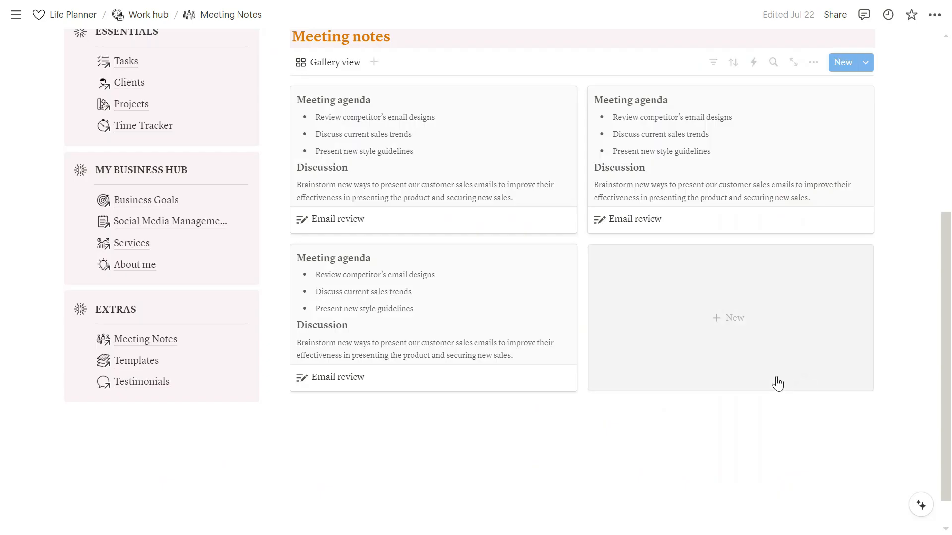
# - Open the Templates page, review its Documents and Emails sections, and open the "Review" email template from the General group
pyautogui.click(151, 367)
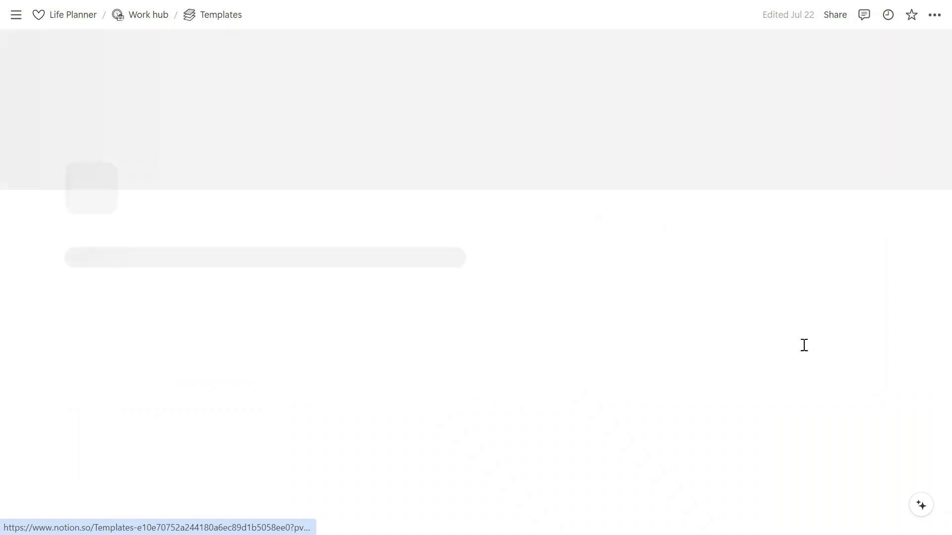
pyautogui.scroll(-3, 949, 333)
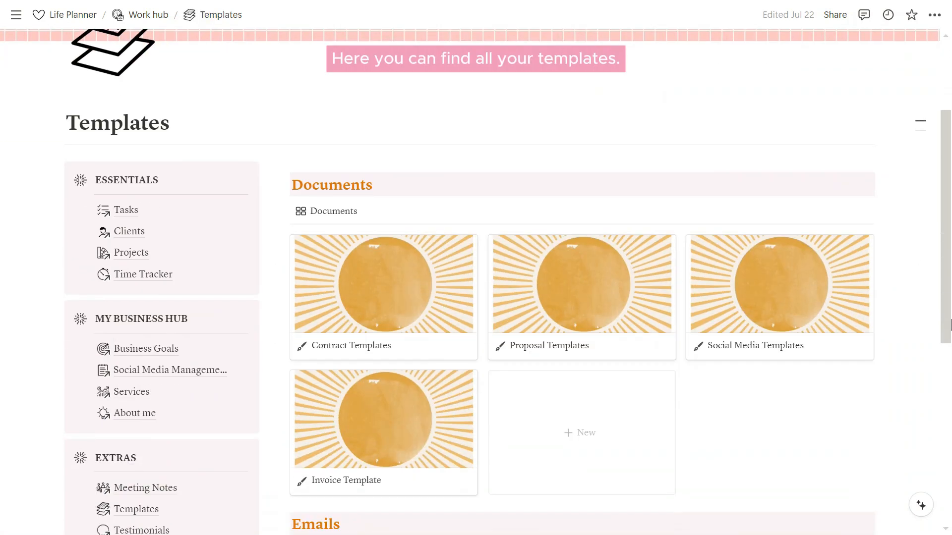
pyautogui.scroll(-3, 949, 330)
pyautogui.scroll(-2, 948, 332)
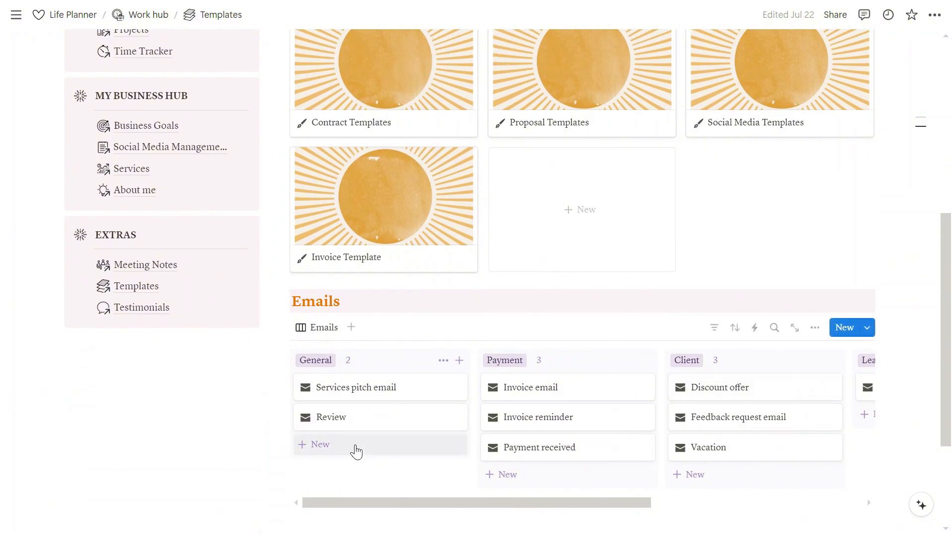
pyautogui.click(389, 418)
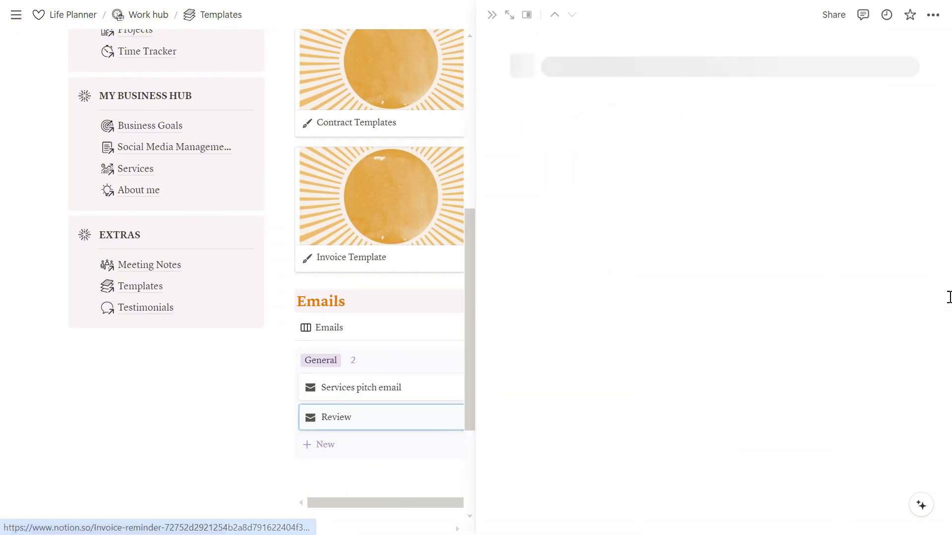
pyautogui.moveTo(575, 419); pyautogui.dragTo(501, 227)
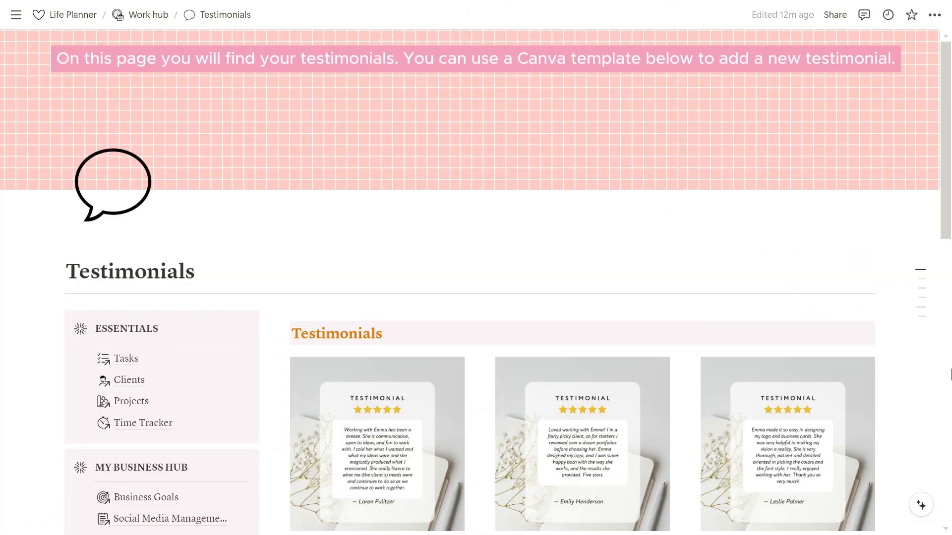
# - Look through the Testimonials page, including the client testimonials, the Referrals table and the testimonial templates
pyautogui.scroll(-3, 951, 376)
pyautogui.scroll(-3, 950, 376)
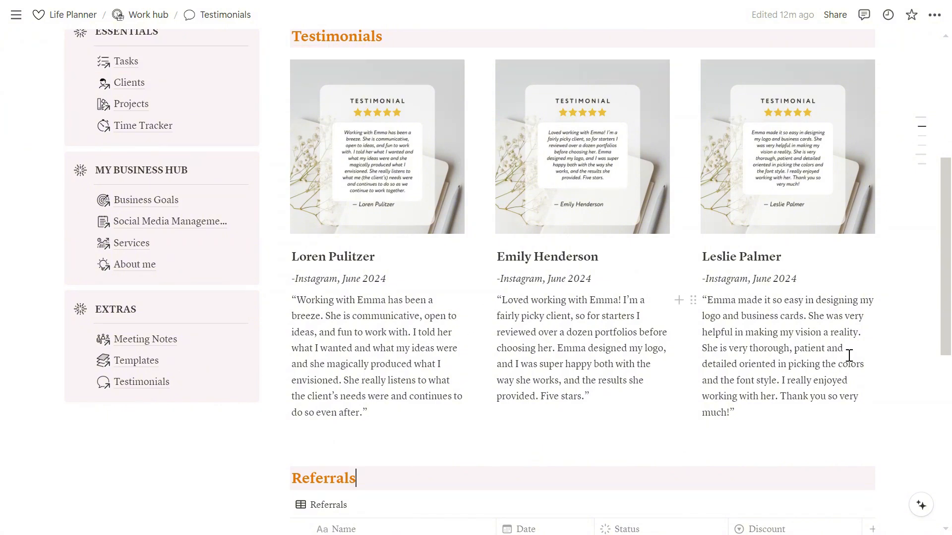
pyautogui.scroll(-6, 850, 356)
pyautogui.scroll(-2, 853, 359)
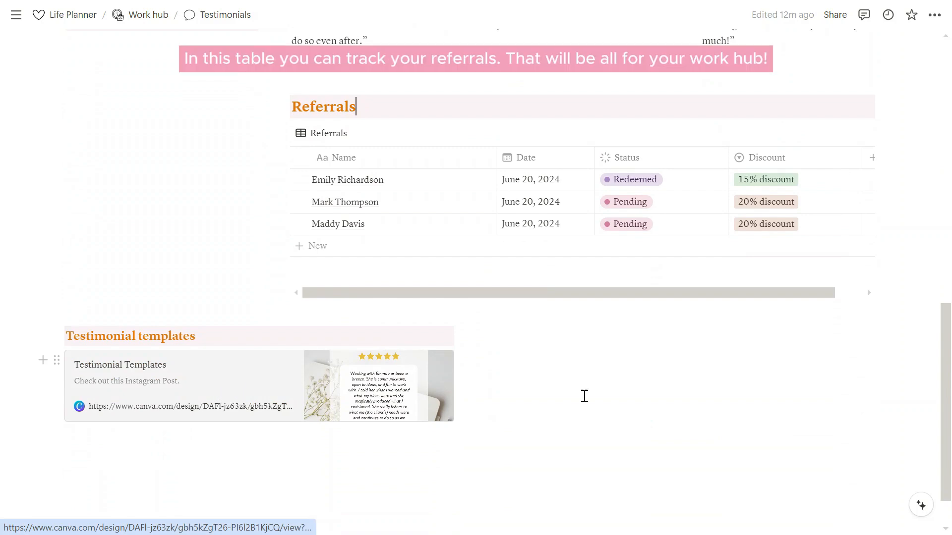
# - Open the redeemed referral with the 15% discount from the Referrals table, review its properties, and close it
pyautogui.scroll(5, 701, 394)
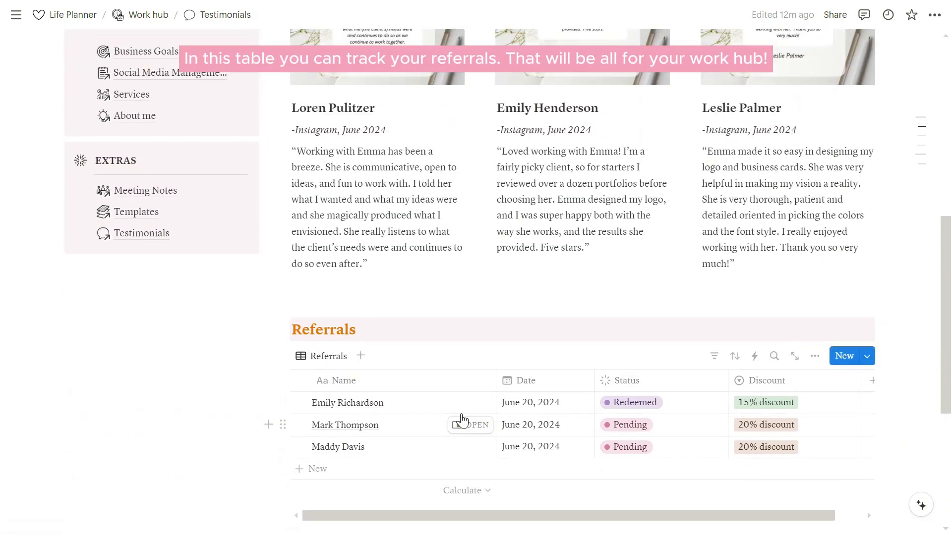
pyautogui.click(463, 403)
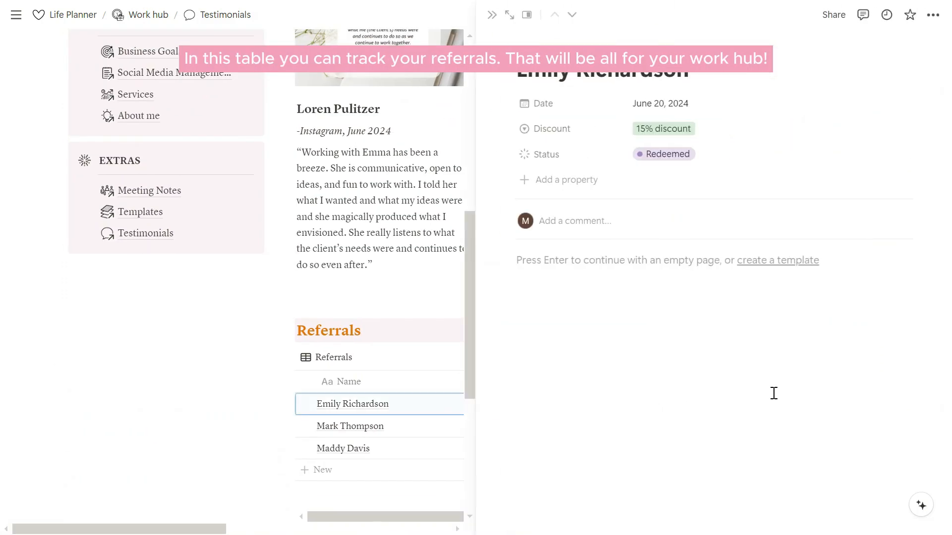
pyautogui.click(491, 14)
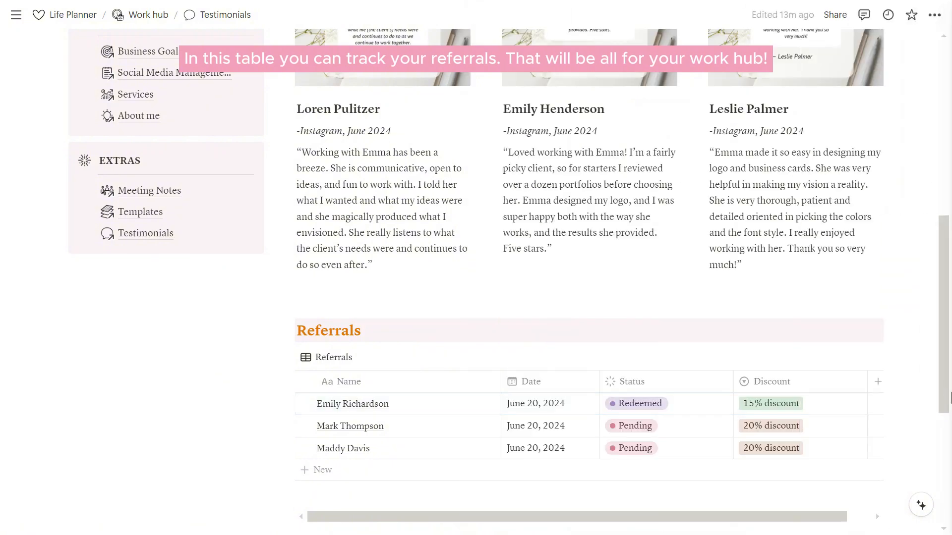
pyautogui.scroll(10, 950, 401)
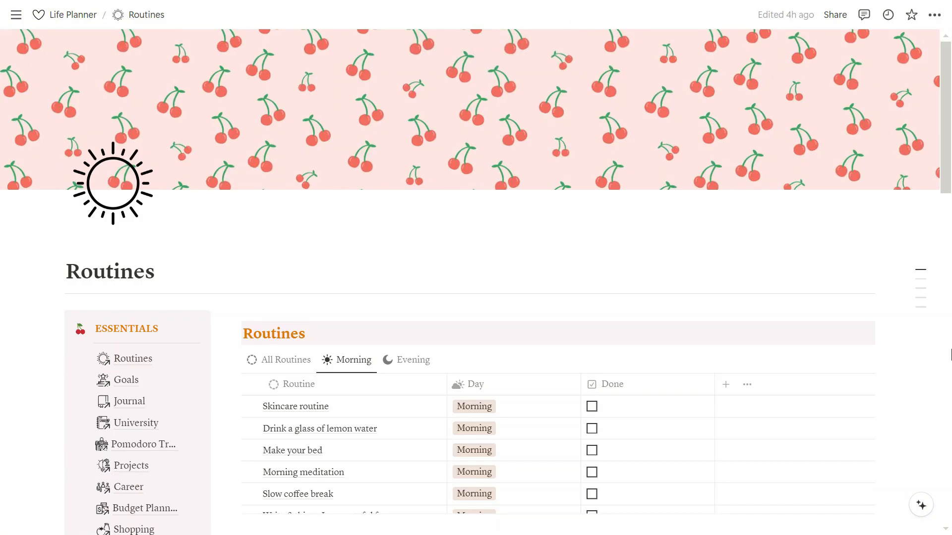
# - Look through the Routines page, covering the morning routines, Habit tracker and Daily affirmations tables
pyautogui.scroll(-3, 950, 356)
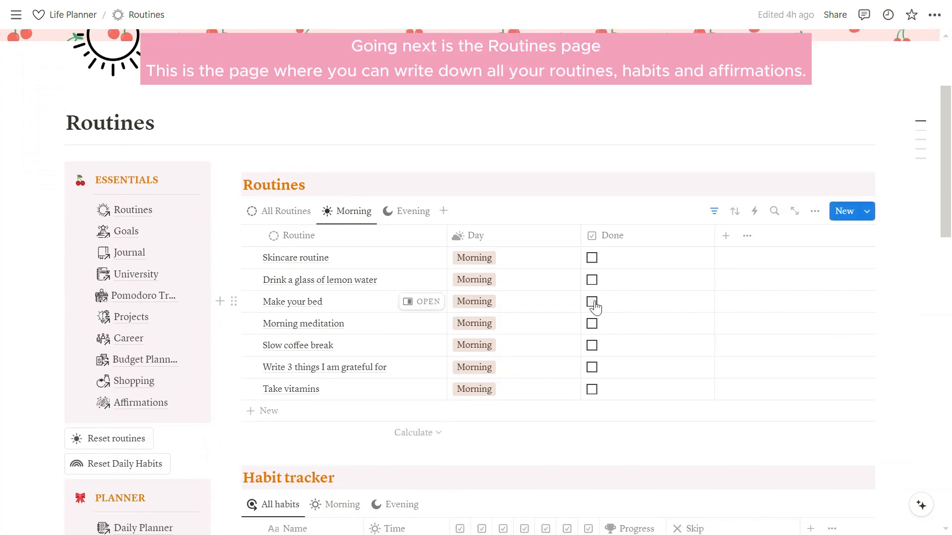
pyautogui.scroll(-2, 592, 308)
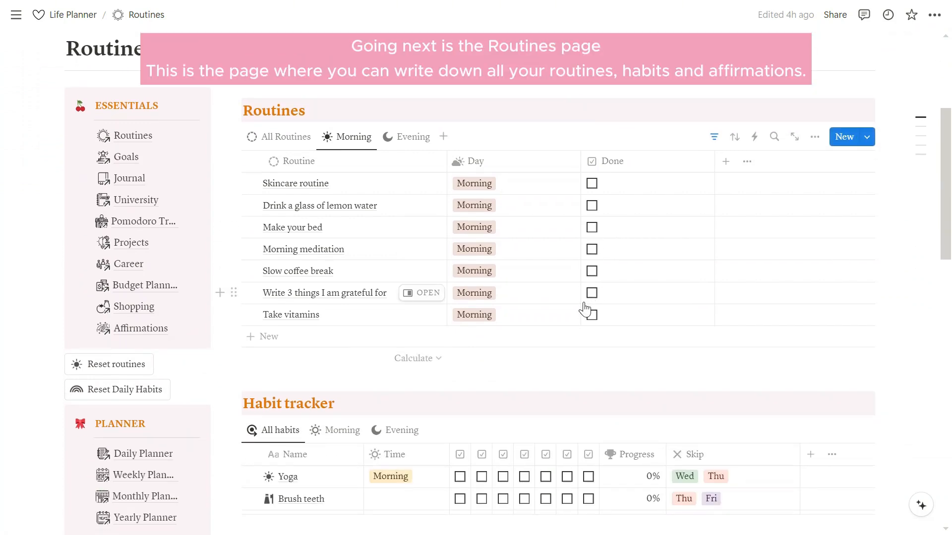
pyautogui.scroll(-6, 585, 310)
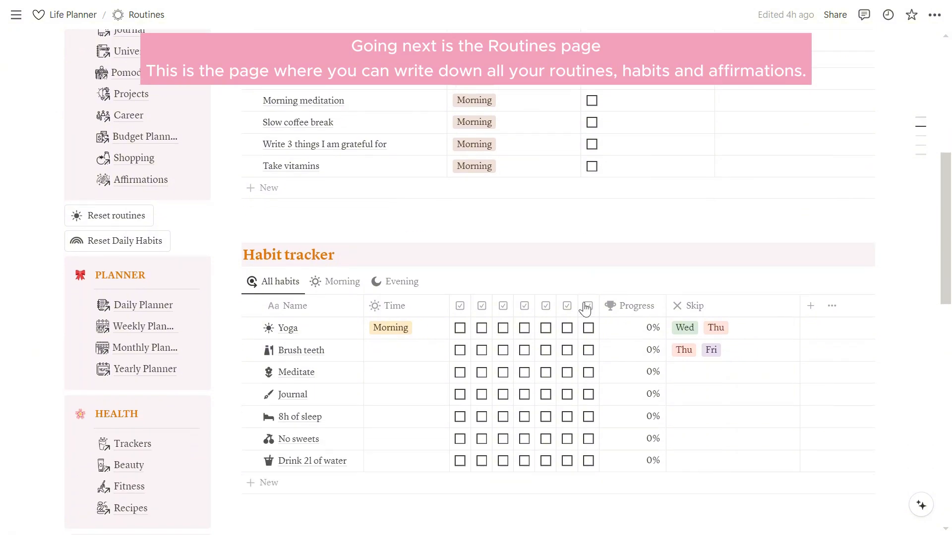
pyautogui.scroll(-3, 585, 307)
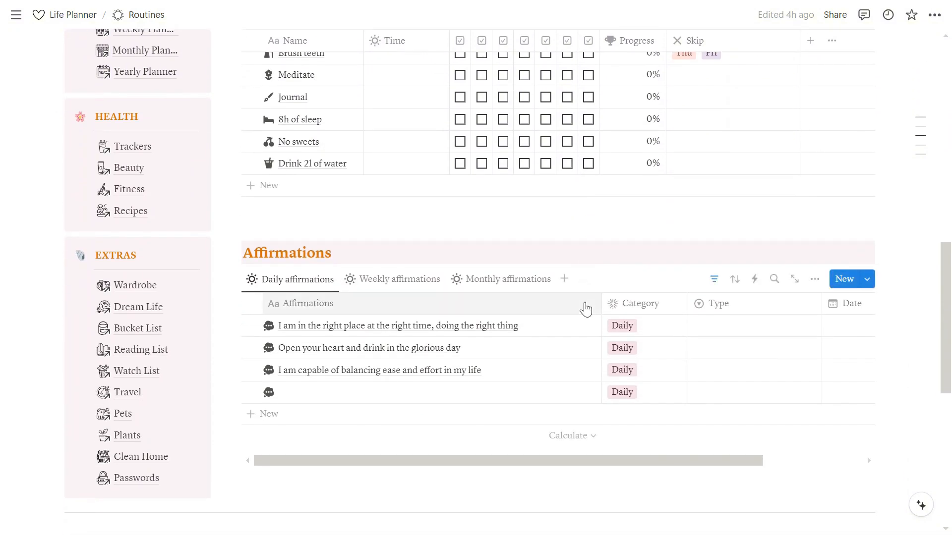
pyautogui.scroll(3, 585, 304)
pyautogui.scroll(-2, 526, 454)
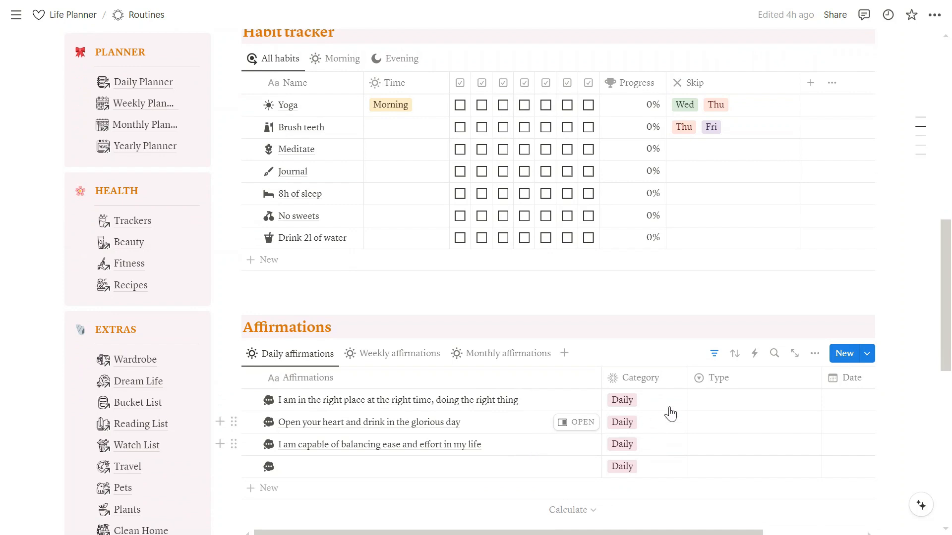
pyautogui.scroll(3, 686, 399)
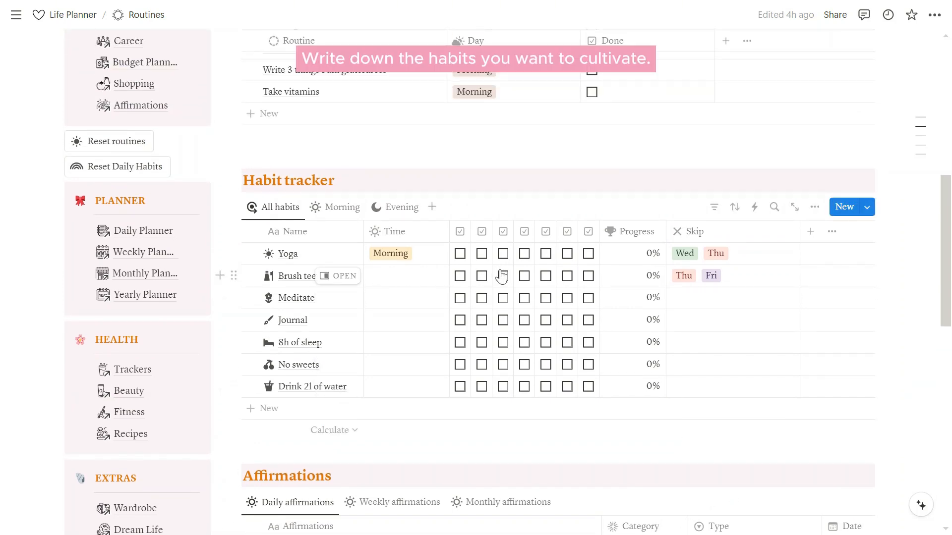
# - View the Yoga habit's Morning and Evening time options and check off its first two days in the Habit tracker
pyautogui.click(406, 256)
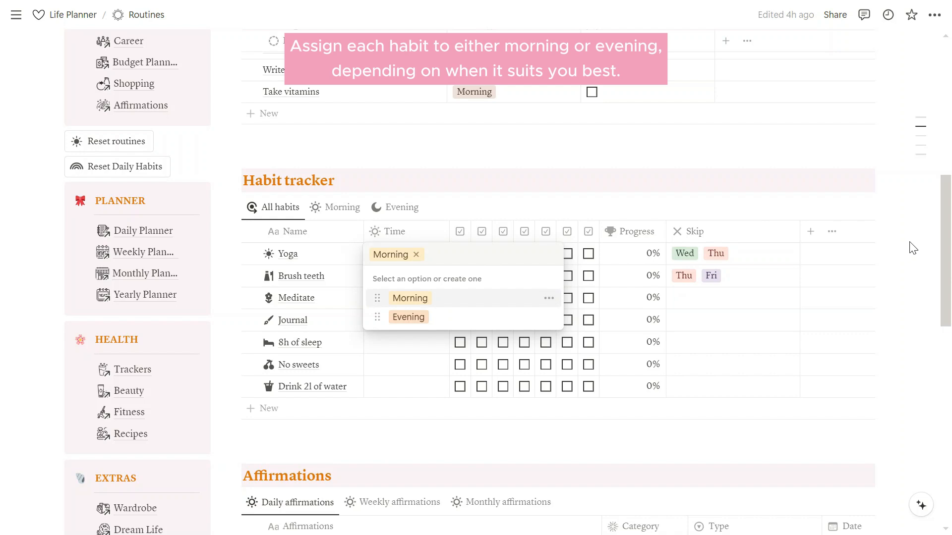
pyautogui.press('Escape')
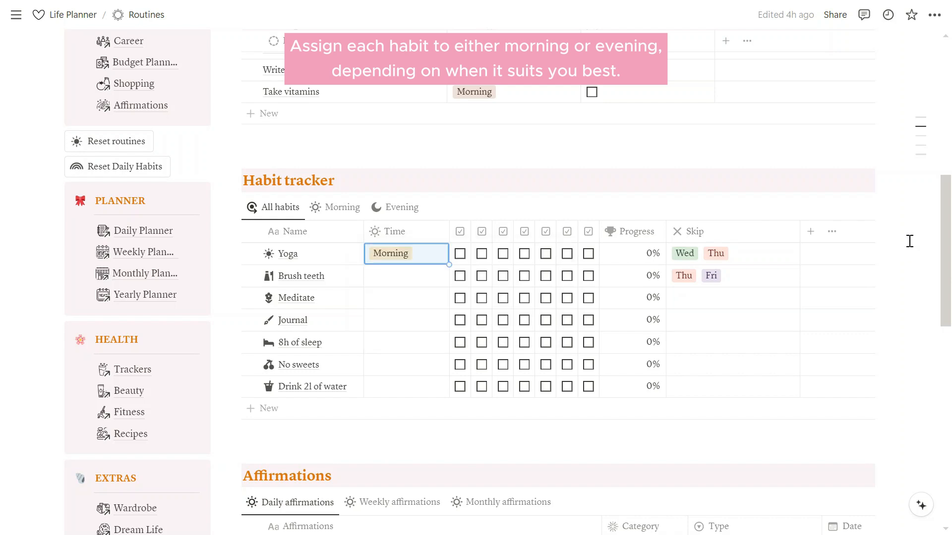
pyautogui.click(461, 255)
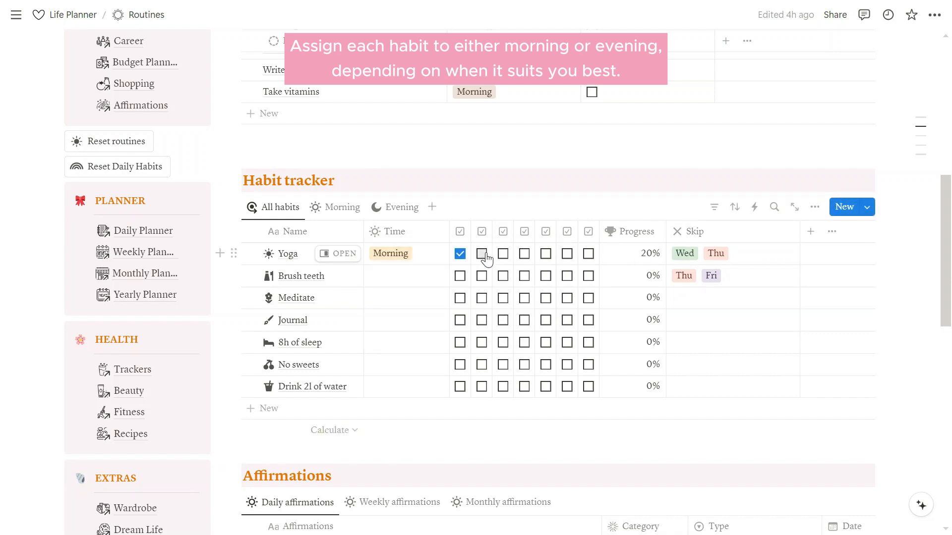
pyautogui.click(481, 255)
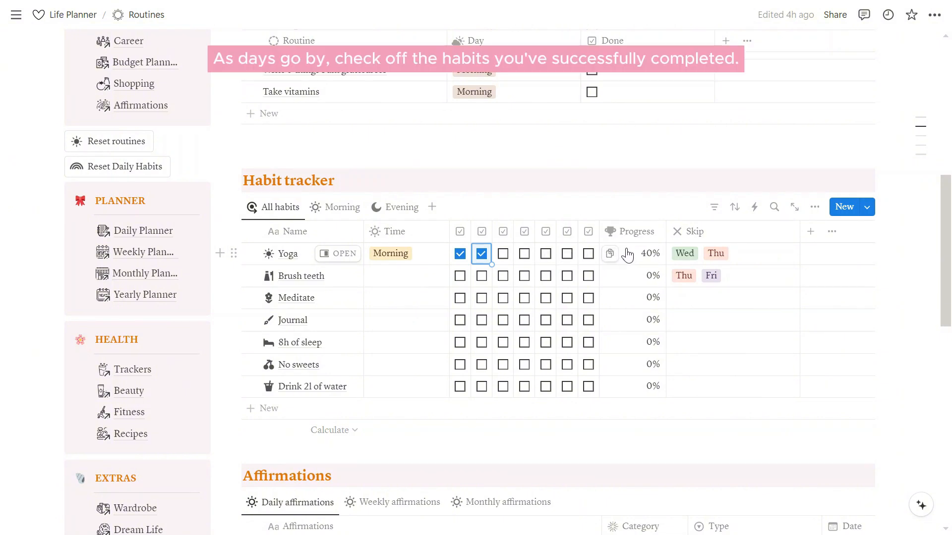
# - View the Yoga habit's skip-day options without changing them, and reset the daily habits
pyautogui.click(688, 259)
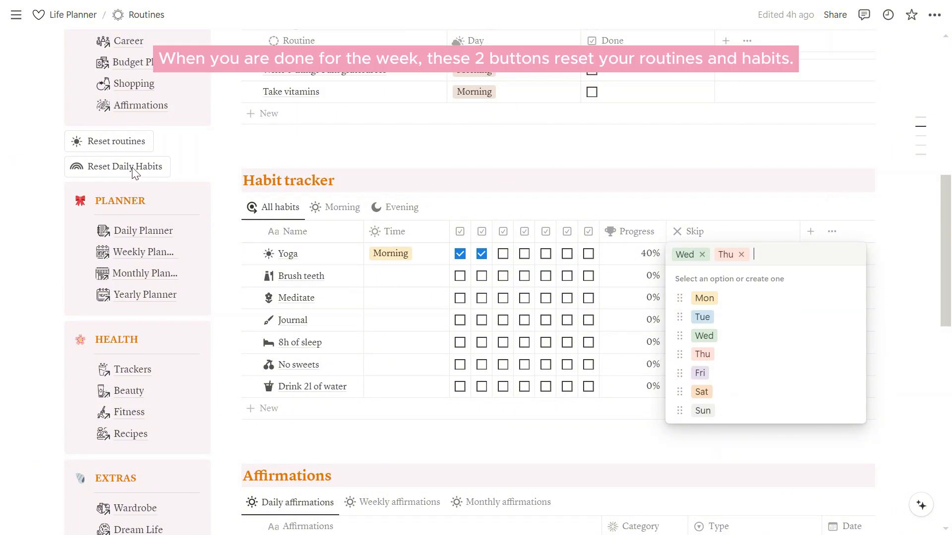
pyautogui.press('Escape')
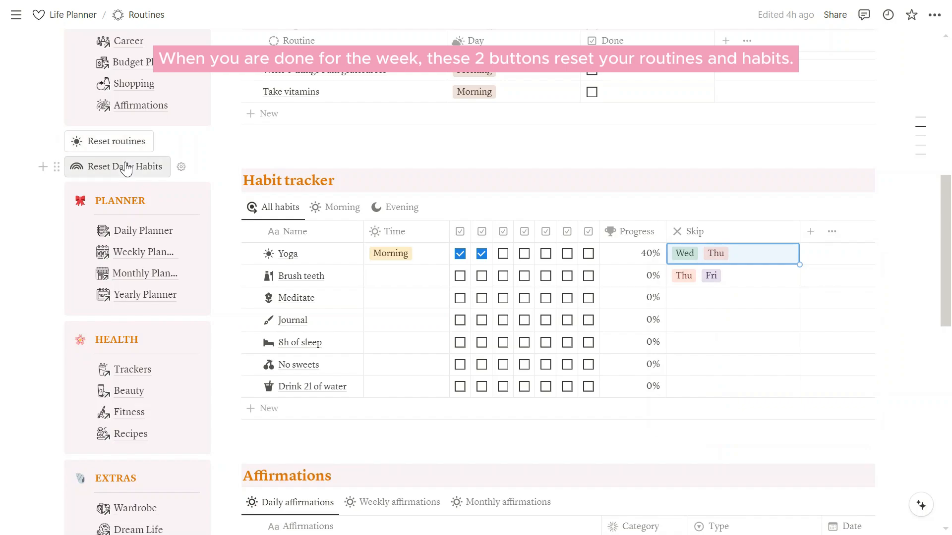
pyautogui.click(126, 168)
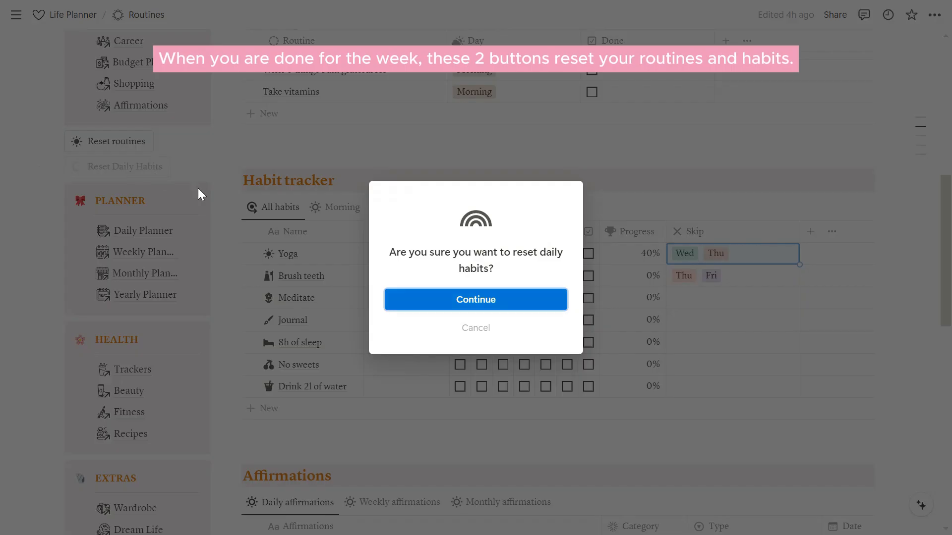
pyautogui.click(456, 298)
# - Review the Morning yoga and Evening yoga videos and show the Replace action for the Morning yoga video without applying it
pyautogui.scroll(-1, 679, 280)
pyautogui.scroll(-7, 678, 280)
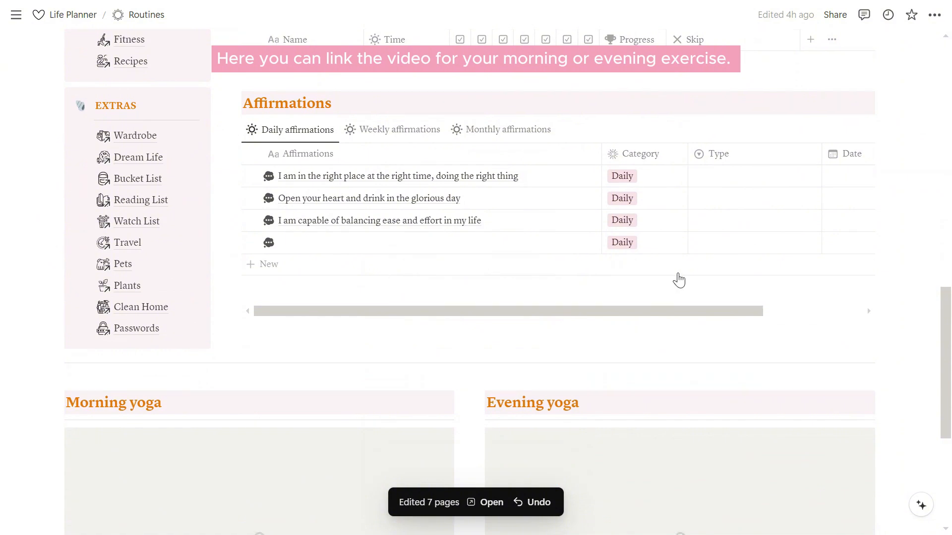
pyautogui.scroll(-3, 678, 274)
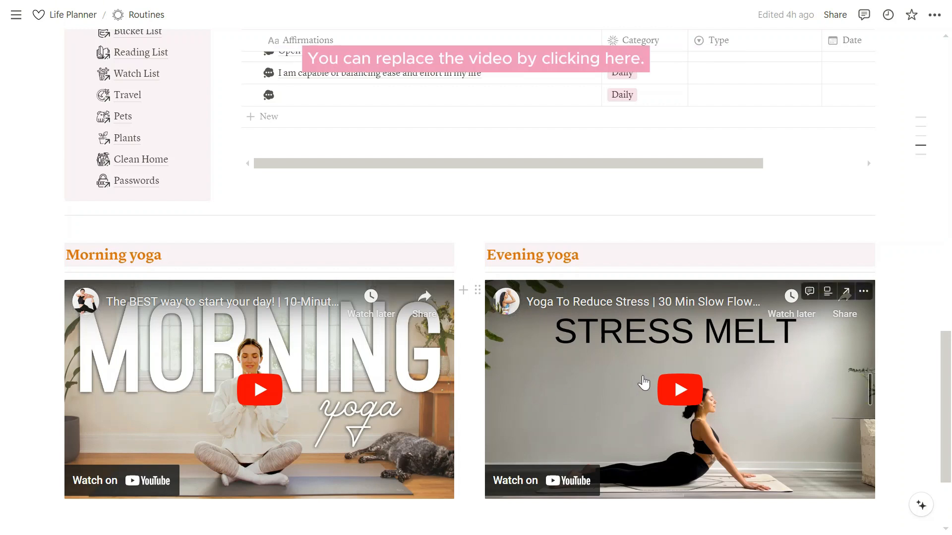
pyautogui.scroll(-2, 644, 383)
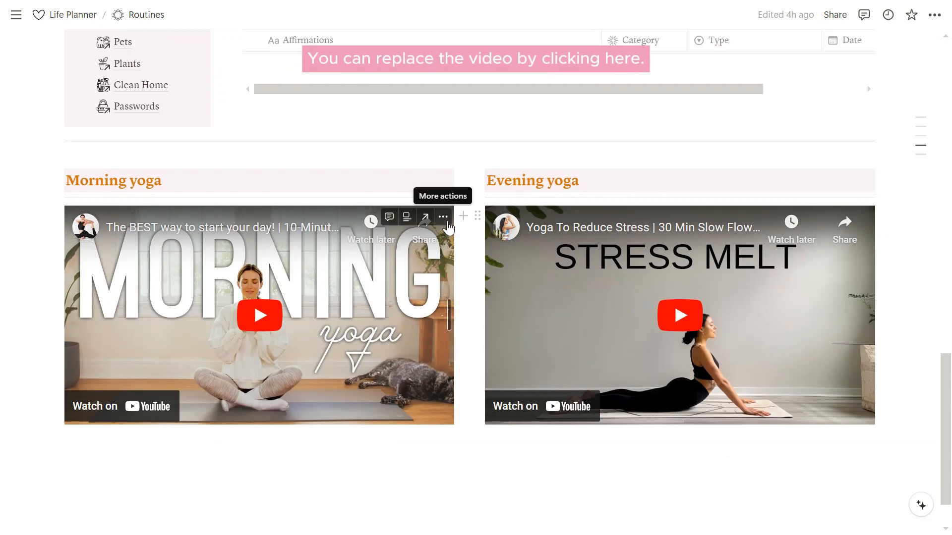
pyautogui.click(443, 216)
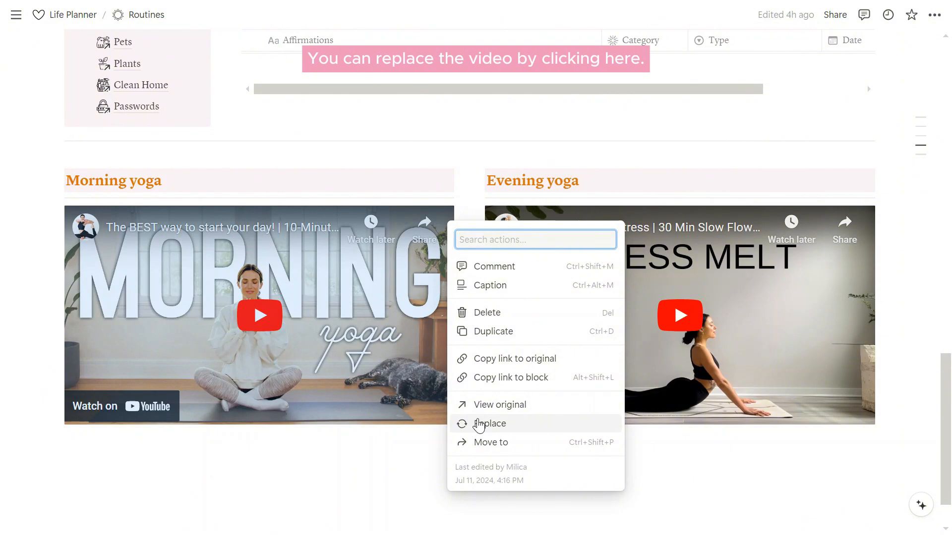
pyautogui.click(909, 314)
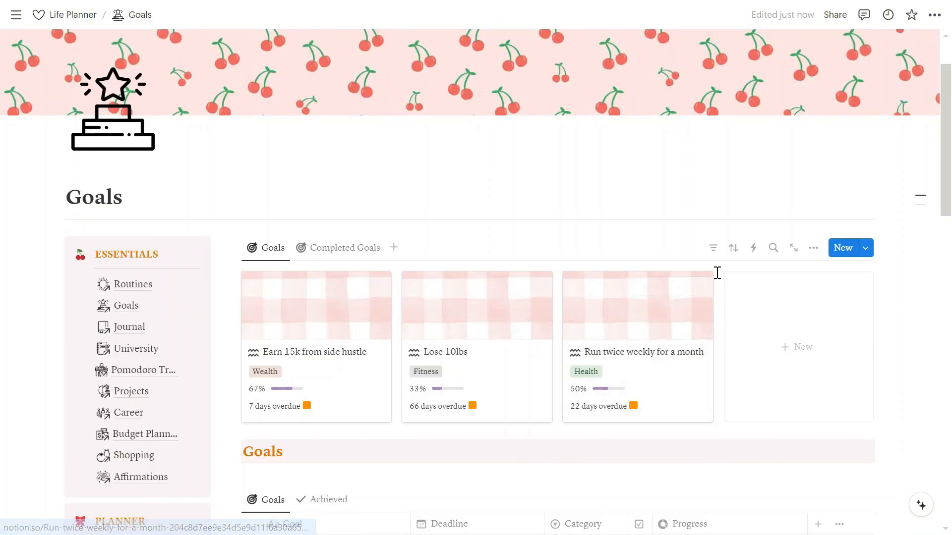
# - Look through the Goals page, including the goal cards, the Goals table, the grouped Steps table and the Goal Tracker Instructions
pyautogui.scroll(-3, 717, 272)
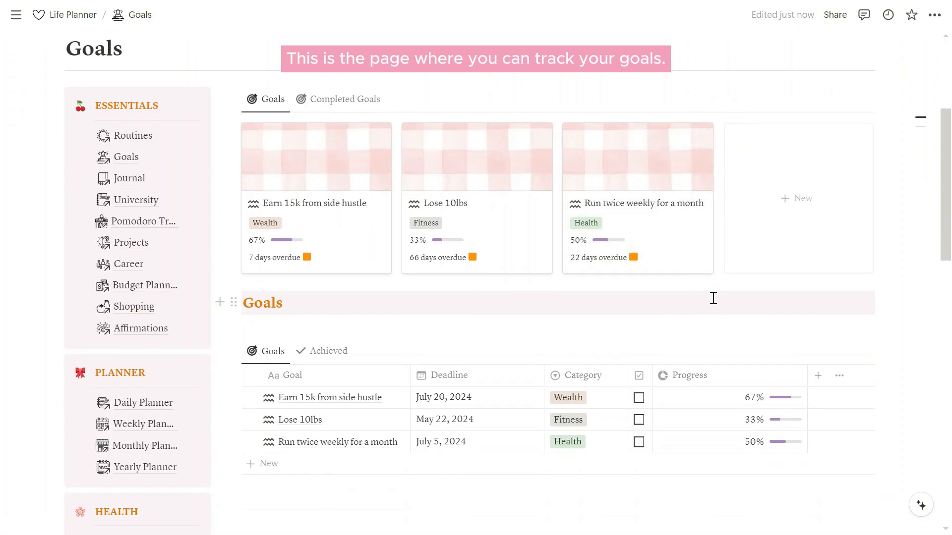
pyautogui.scroll(-8, 743, 326)
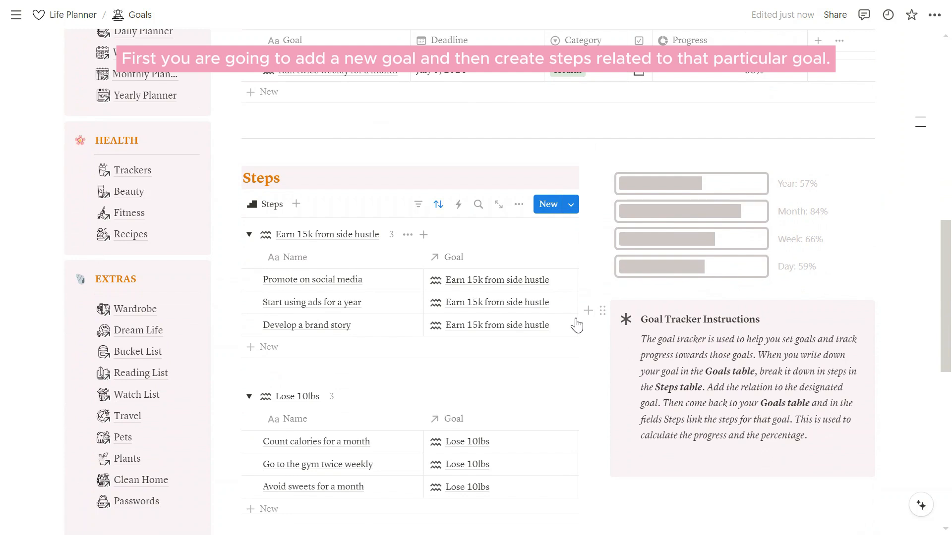
pyautogui.scroll(-1, 579, 320)
pyautogui.scroll(1, 584, 320)
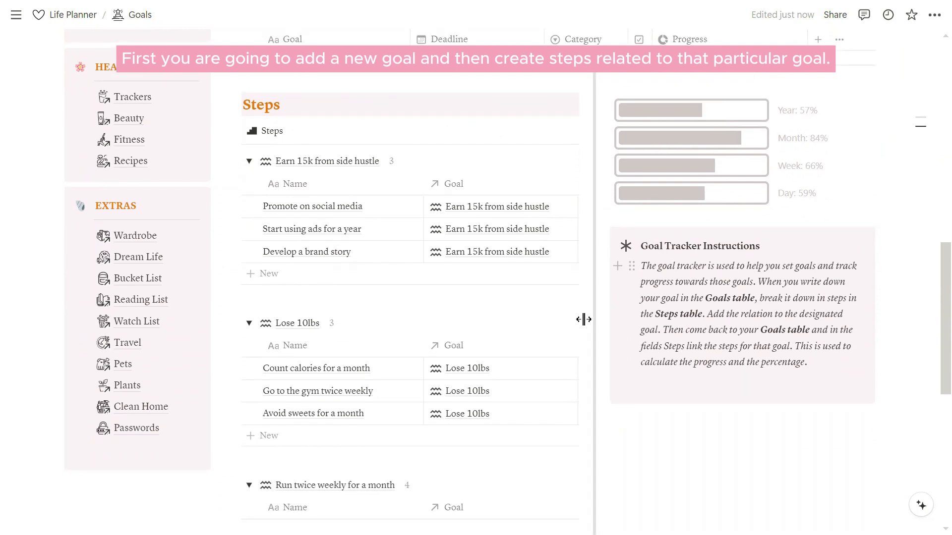
pyautogui.scroll(1, 586, 320)
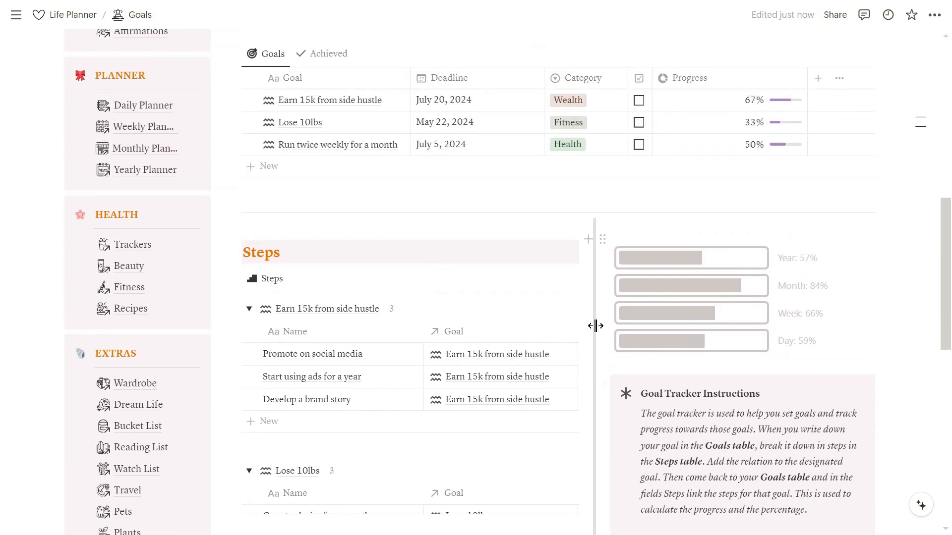
pyautogui.scroll(1, 595, 326)
pyautogui.scroll(1, 596, 330)
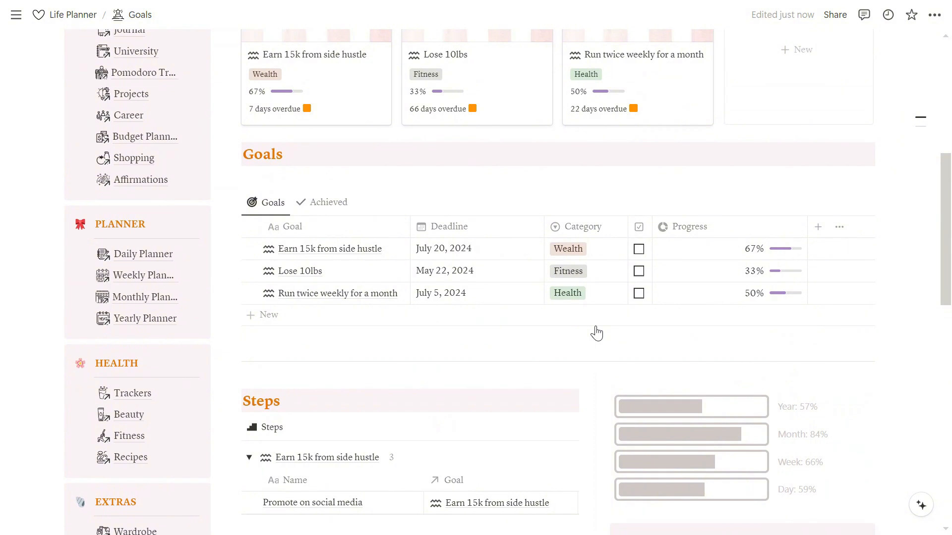
# - Add a new goal named "Goal 1" to the Goals table
pyautogui.scroll(1, 597, 333)
pyautogui.scroll(-1, 485, 325)
pyautogui.click(378, 316)
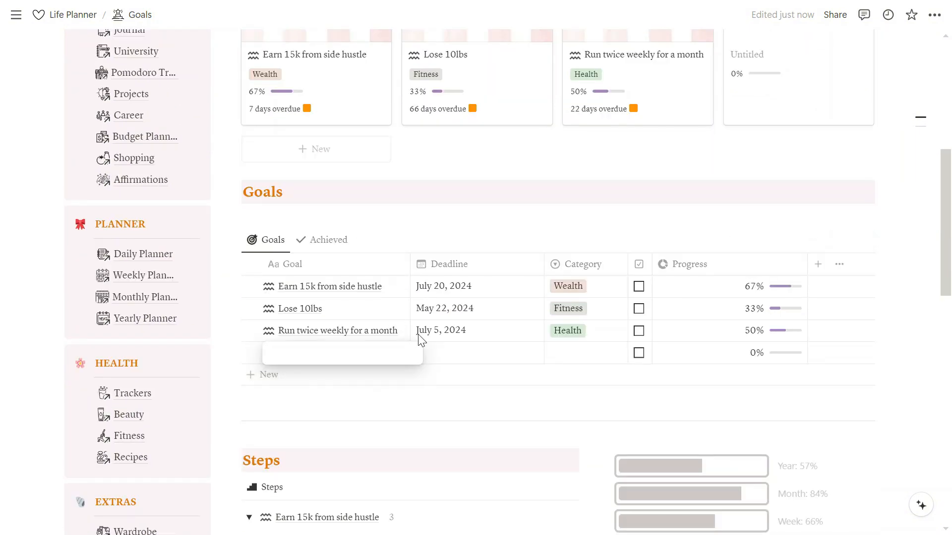
pyautogui.write('Goal 1')
pyautogui.press('Escape')
# - Add a group for Goal 1 to the Steps table
pyautogui.scroll(-1, 896, 285)
pyautogui.scroll(-12, 897, 289)
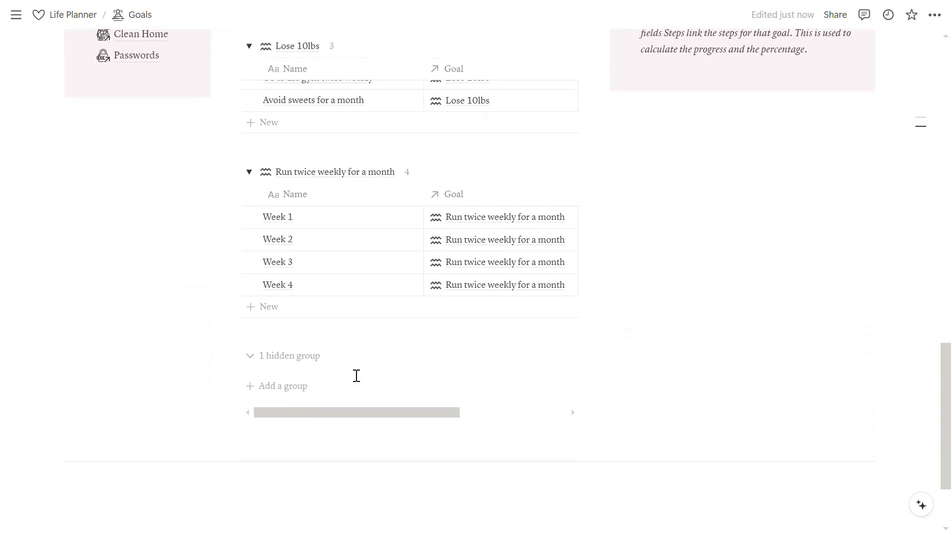
pyautogui.click(290, 387)
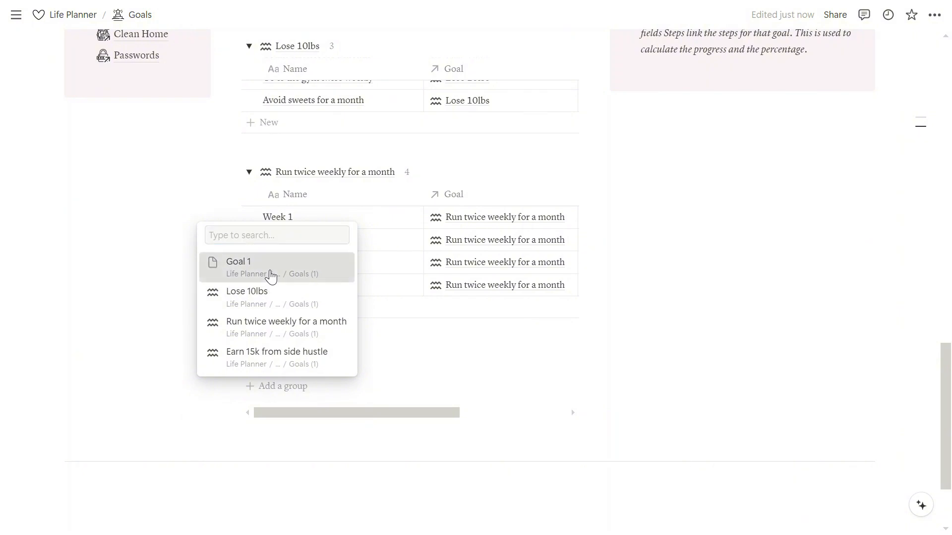
pyautogui.click(271, 274)
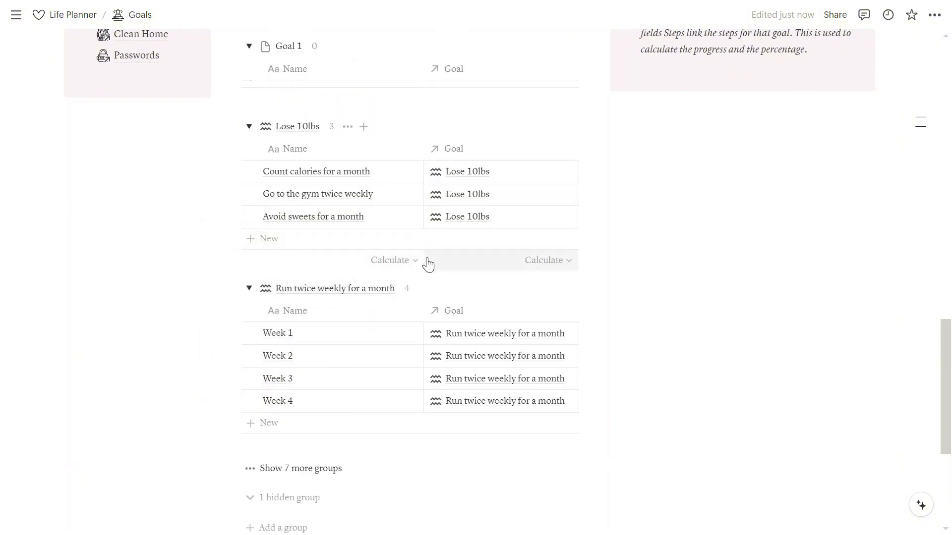
# - Add a step named "Goal step 1" to the Goal 1 group of the Steps table
pyautogui.scroll(3, 336, 225)
pyautogui.click(313, 183)
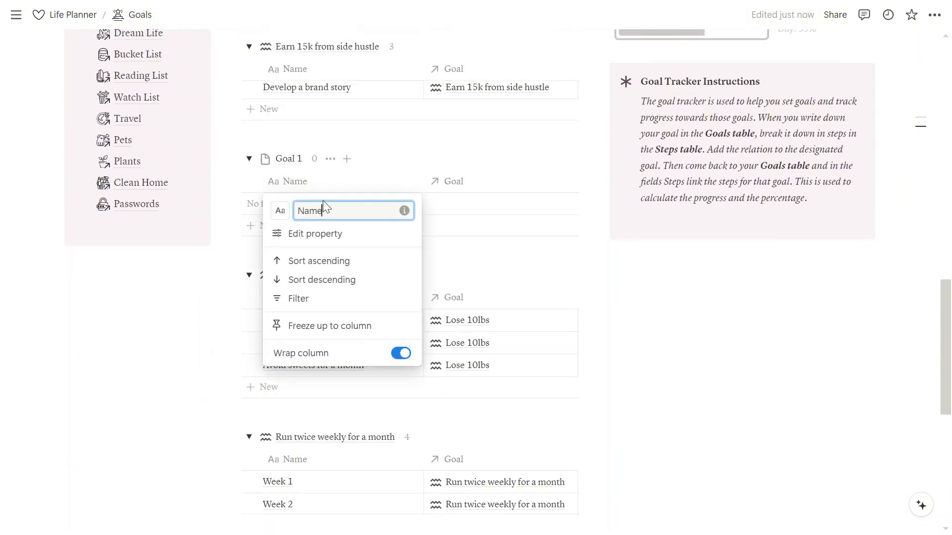
pyautogui.click(464, 203)
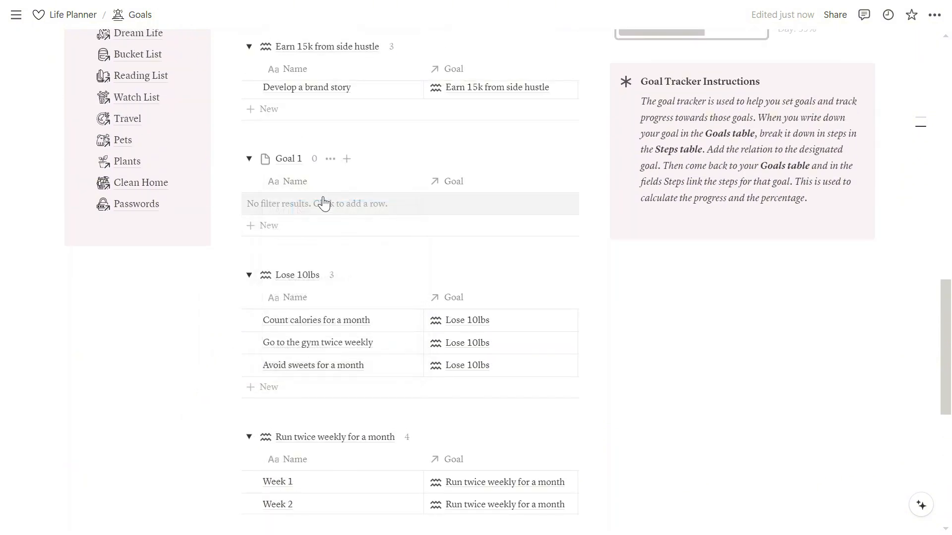
pyautogui.click(287, 227)
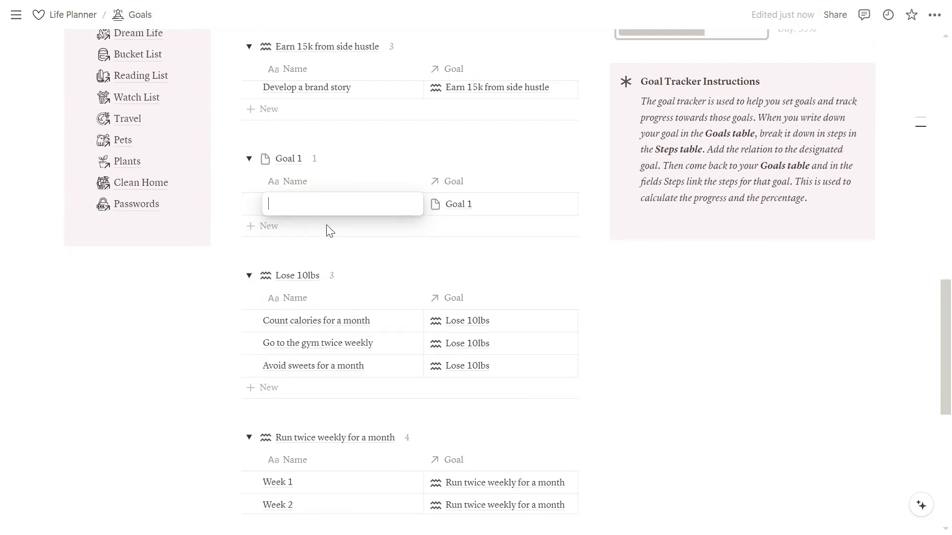
pyautogui.write('Goal ste')
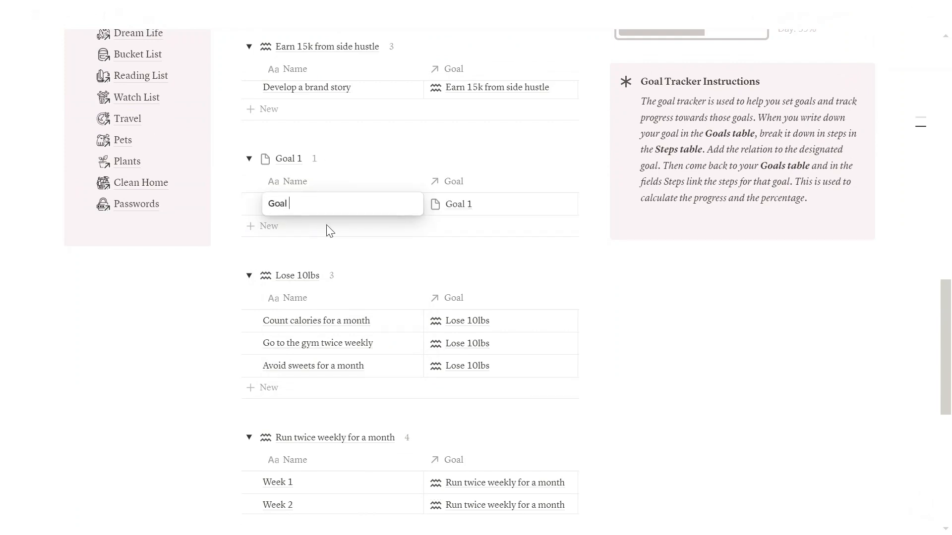
pyautogui.write('p 1')
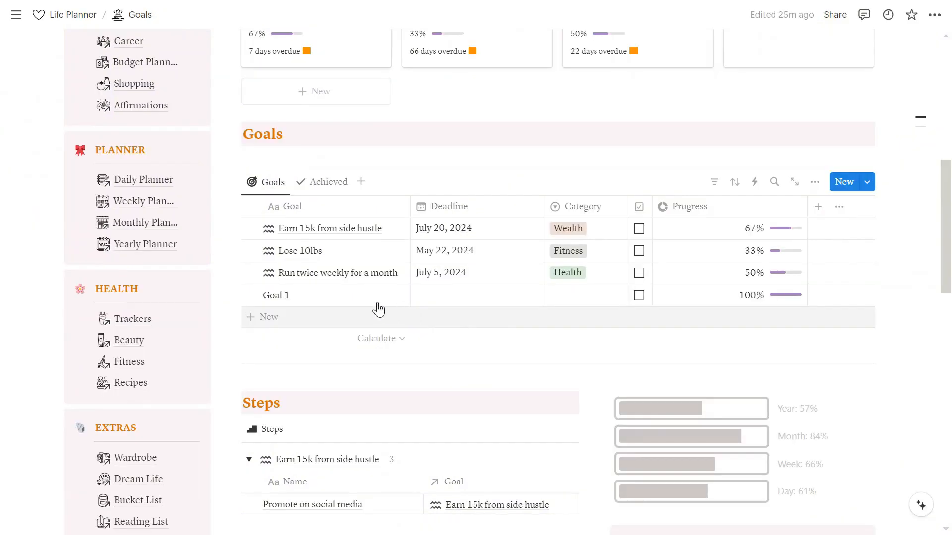
# - Link "Goal step 1" in the Steps property of Goal 1 in the Goals table and close the goal
pyautogui.click(384, 295)
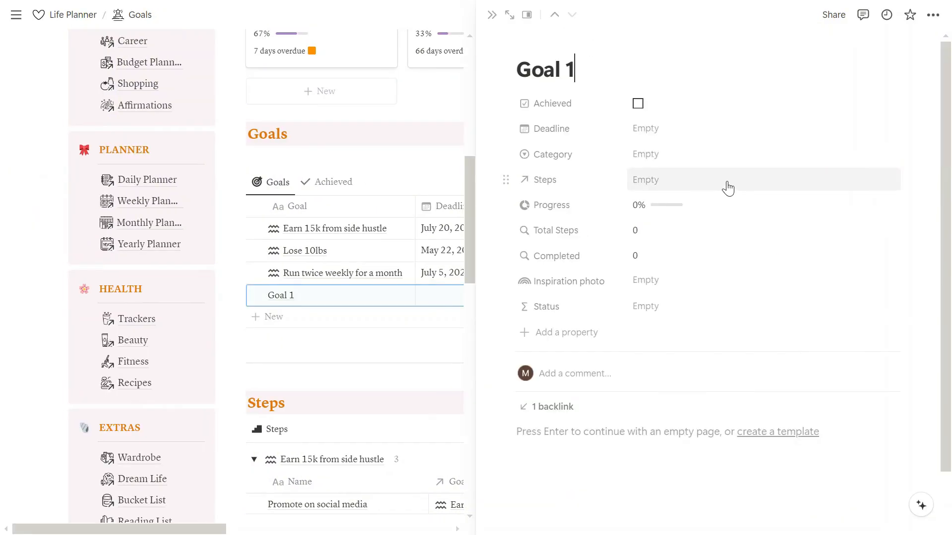
pyautogui.click(728, 187)
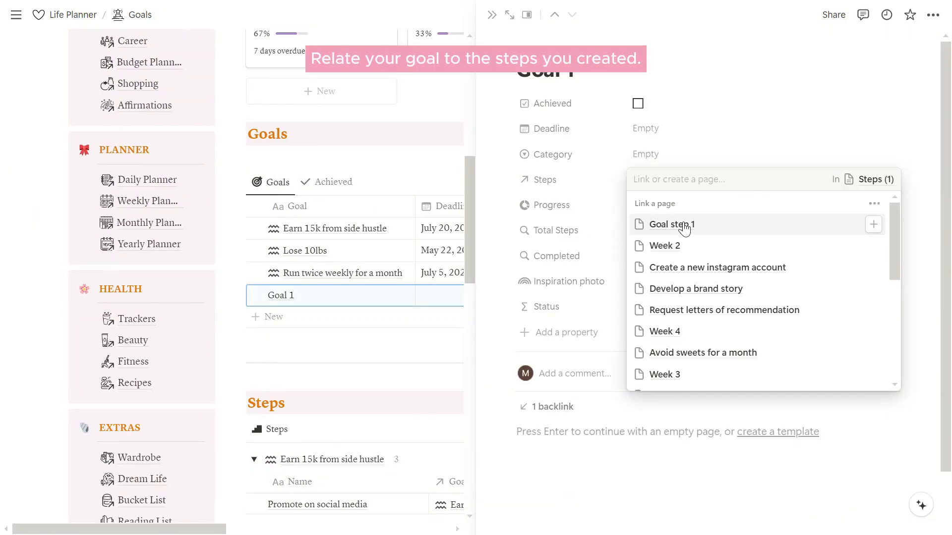
pyautogui.click(684, 227)
pyautogui.click(913, 224)
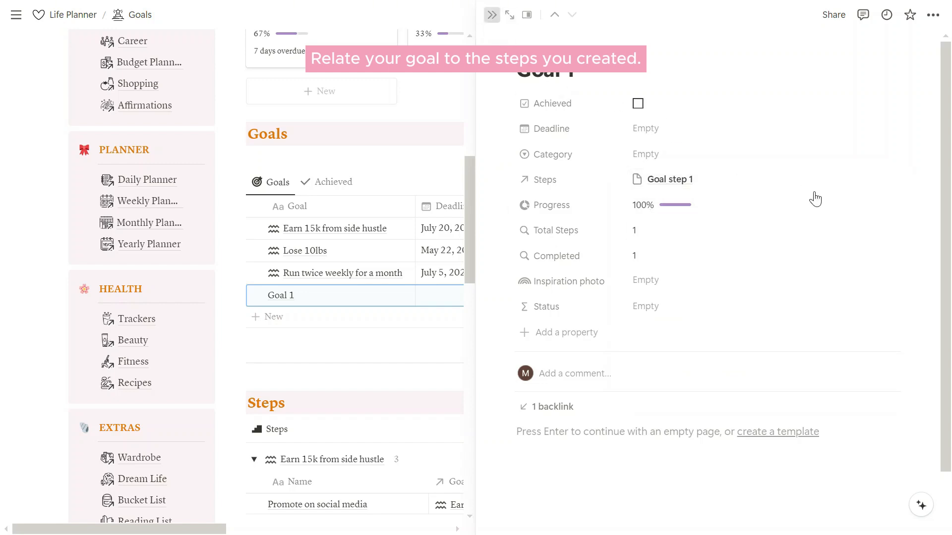
pyautogui.press('Escape')
# - Mark "Goal step 1" as achieved and check the progress of Goal 1 in the Goals table and on its card
pyautogui.scroll(-10, 826, 219)
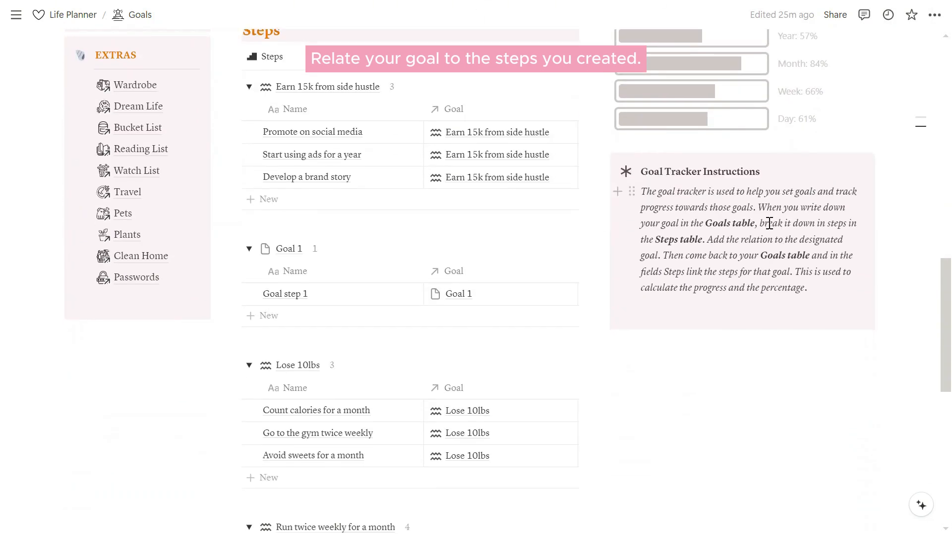
pyautogui.scroll(-1, 769, 223)
pyautogui.click(399, 222)
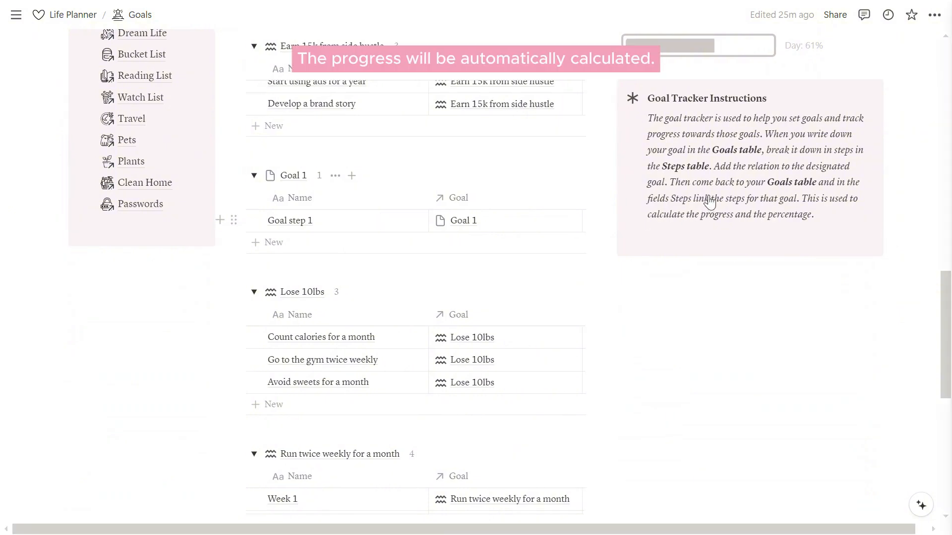
pyautogui.click(638, 104)
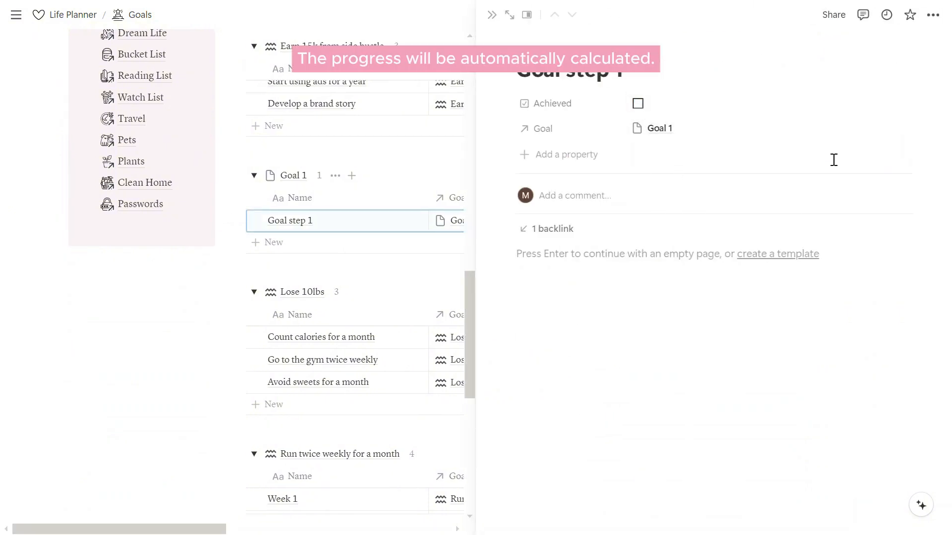
pyautogui.click(638, 103)
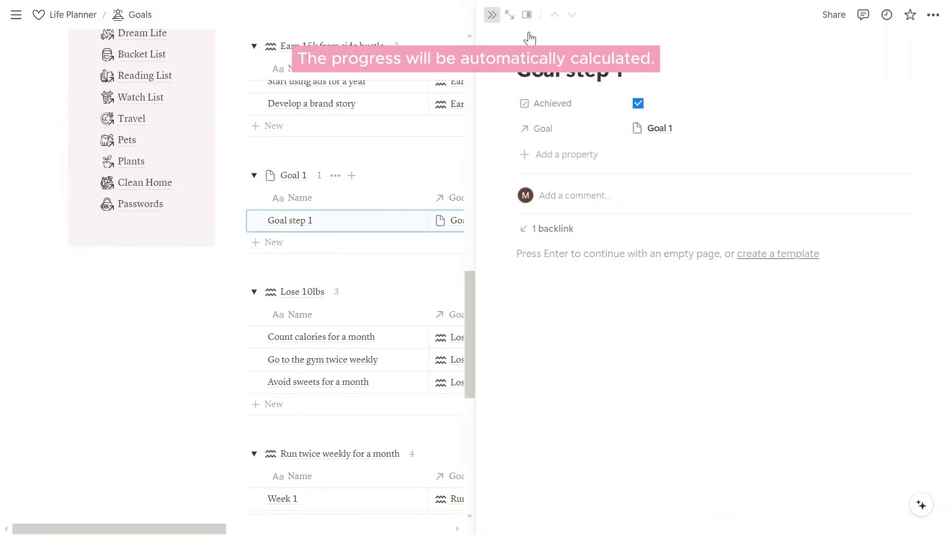
pyautogui.press('Escape')
pyautogui.scroll(8, 639, 193)
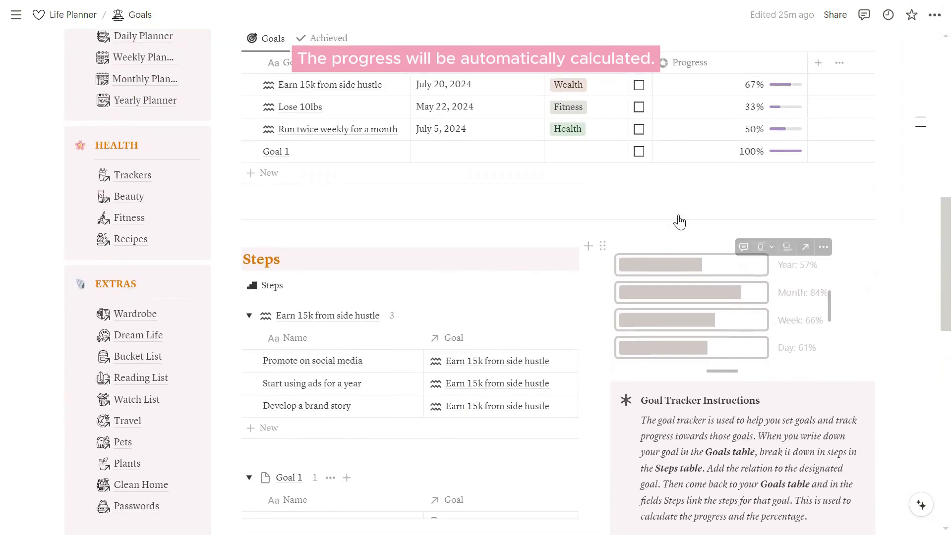
pyautogui.scroll(8, 760, 236)
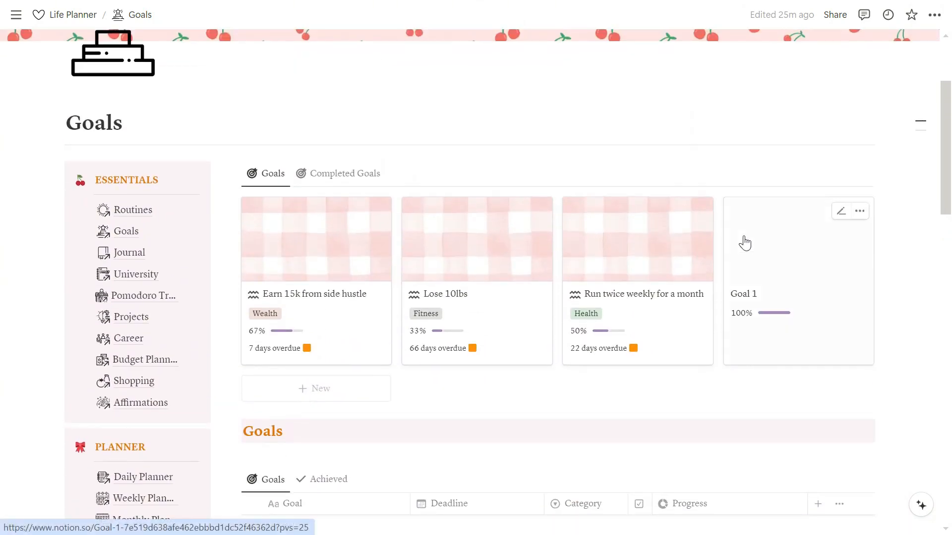
# - Review the properties of the "Earn 15k from side hustle" goal and show where its inspiration photo can be changed
pyautogui.click(328, 250)
pyautogui.scroll(-2, 668, 314)
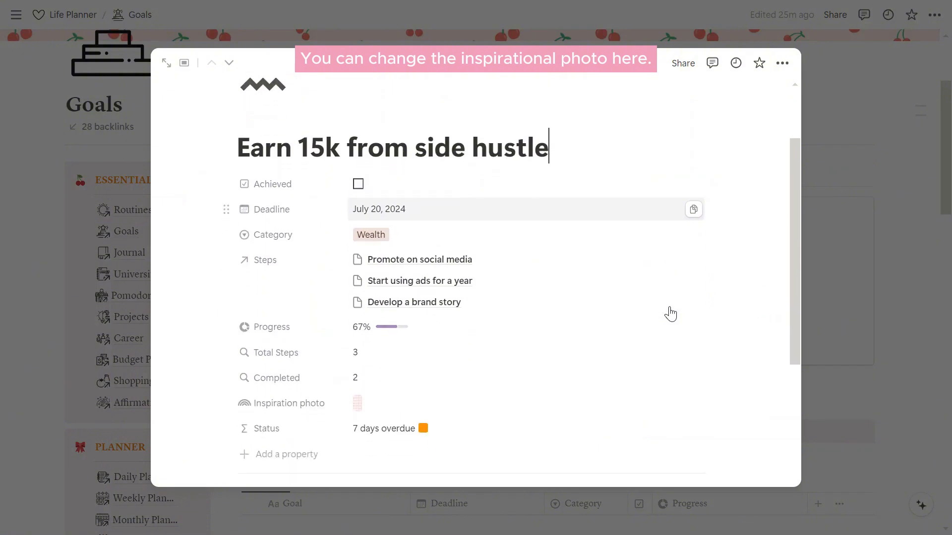
pyautogui.scroll(-1, 670, 314)
pyautogui.click(373, 350)
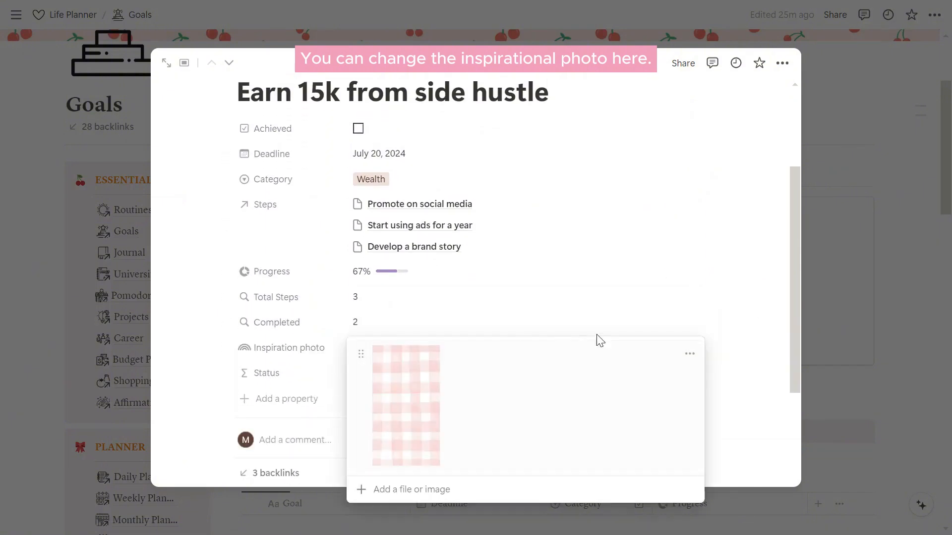
pyautogui.click(758, 328)
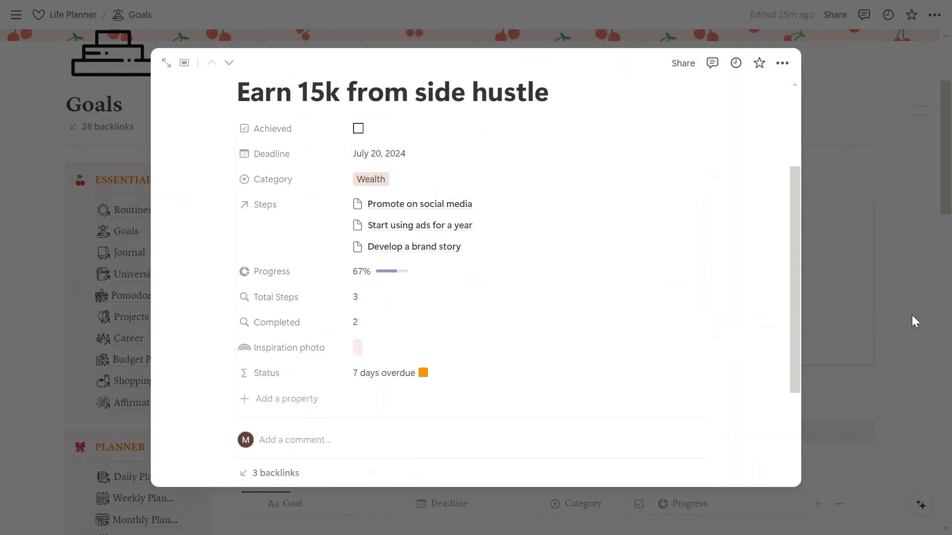
pyautogui.press('Escape')
# - Open the Journal page and look through the prompts of the MM/DD/YEAR entry under January
pyautogui.click(129, 252)
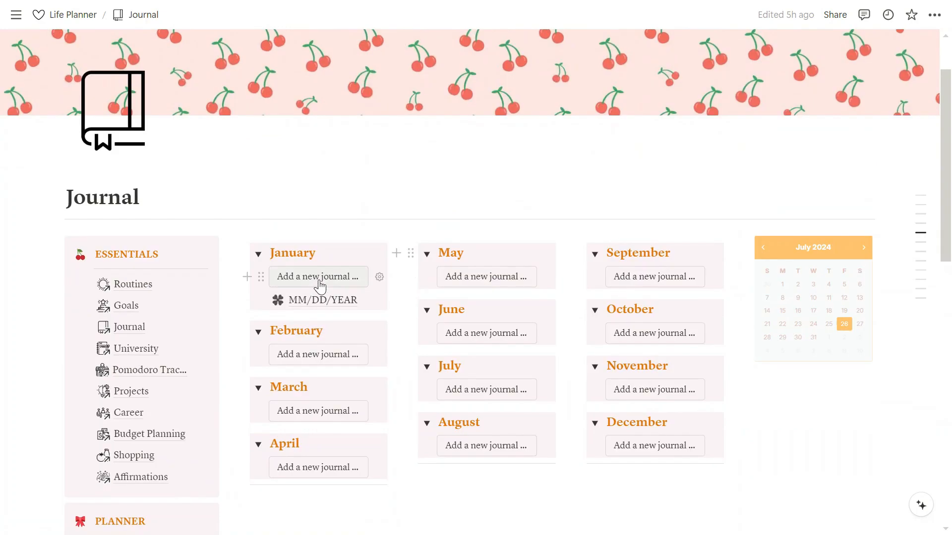
pyautogui.click(320, 300)
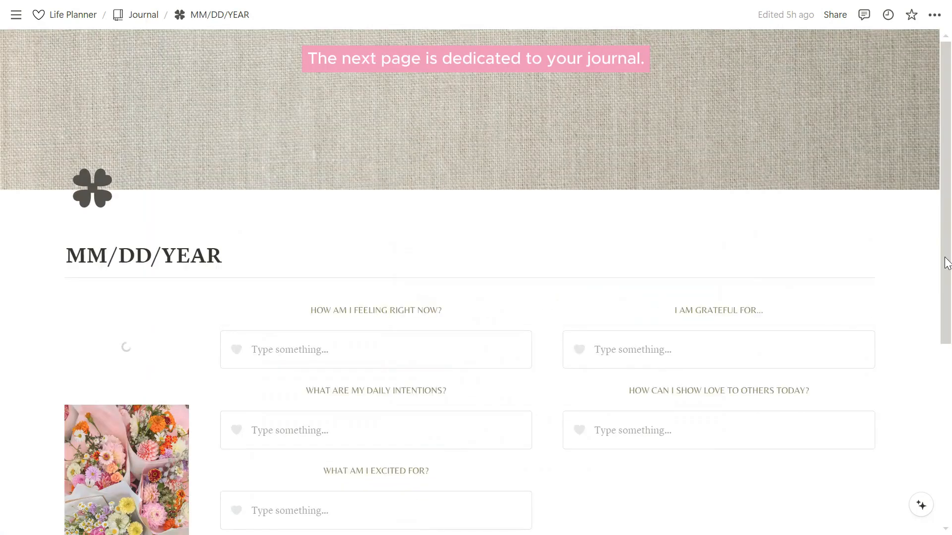
pyautogui.scroll(-2, 937, 265)
pyautogui.scroll(-2, 936, 267)
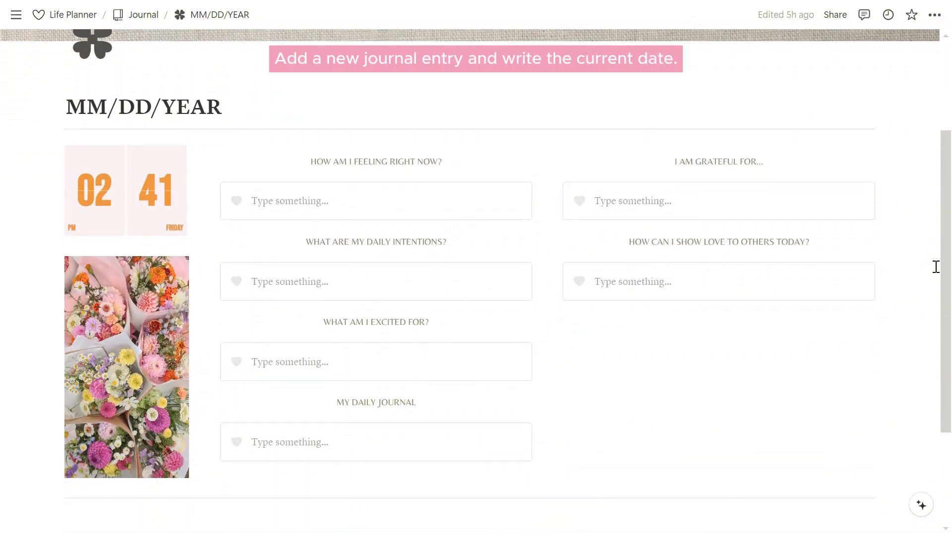
pyautogui.scroll(4, 935, 266)
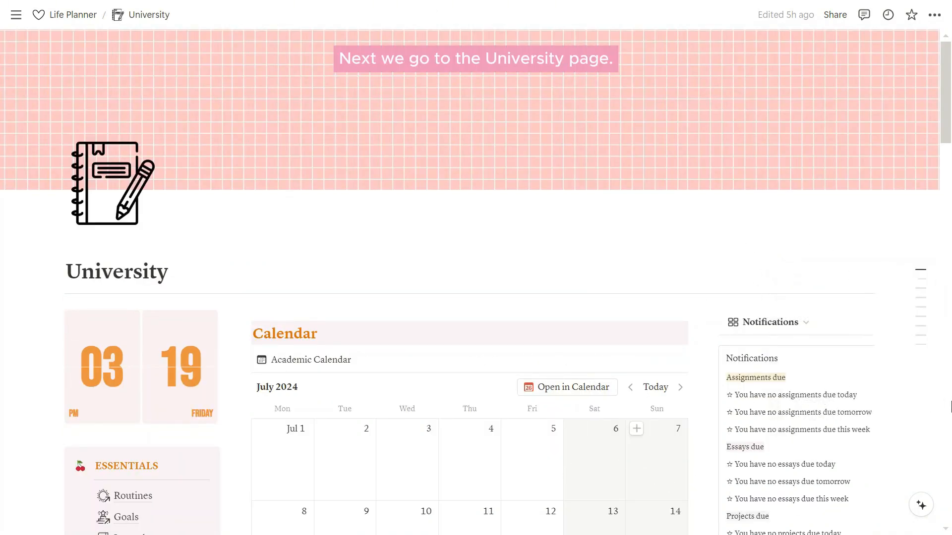
# - Look through the University page, from the Academic Calendar and the Notifications table to the Courses list
pyautogui.scroll(-2, 950, 411)
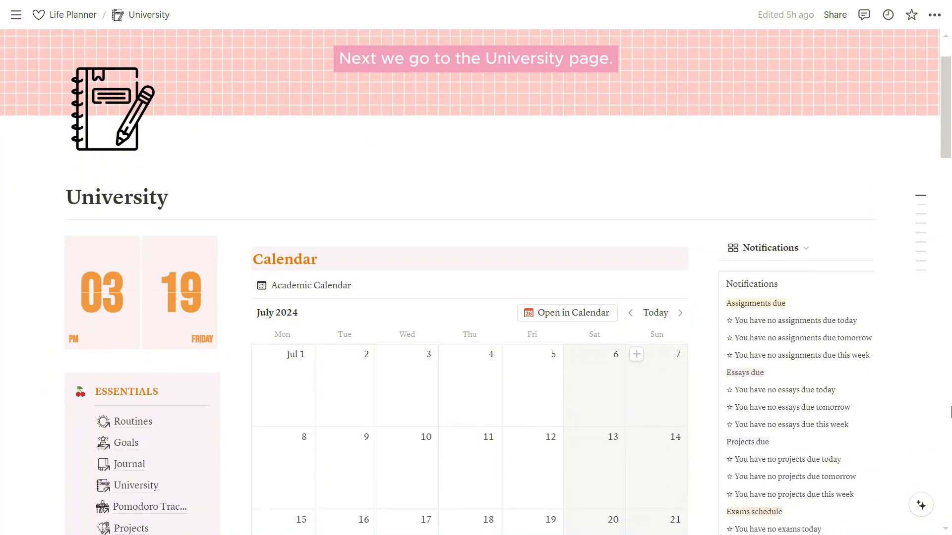
pyautogui.scroll(-2, 950, 411)
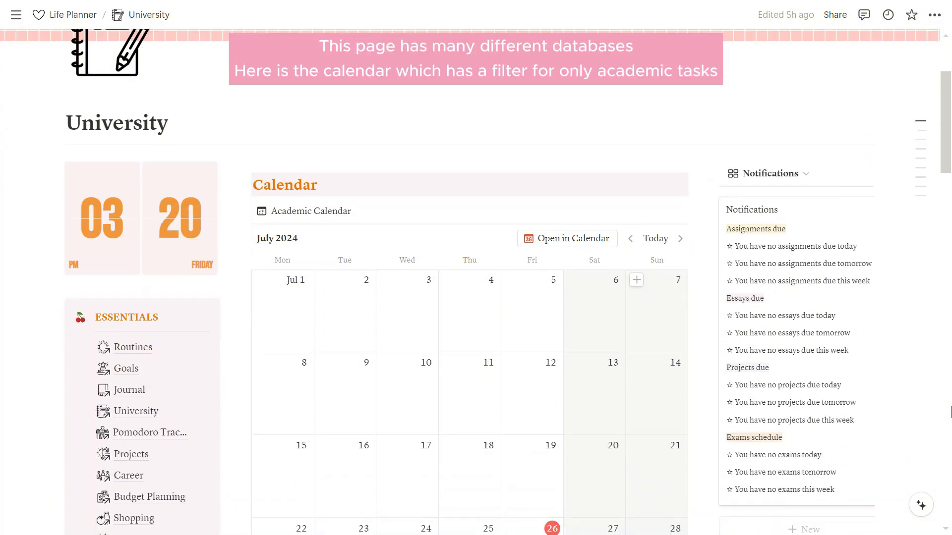
pyautogui.scroll(-2, 950, 411)
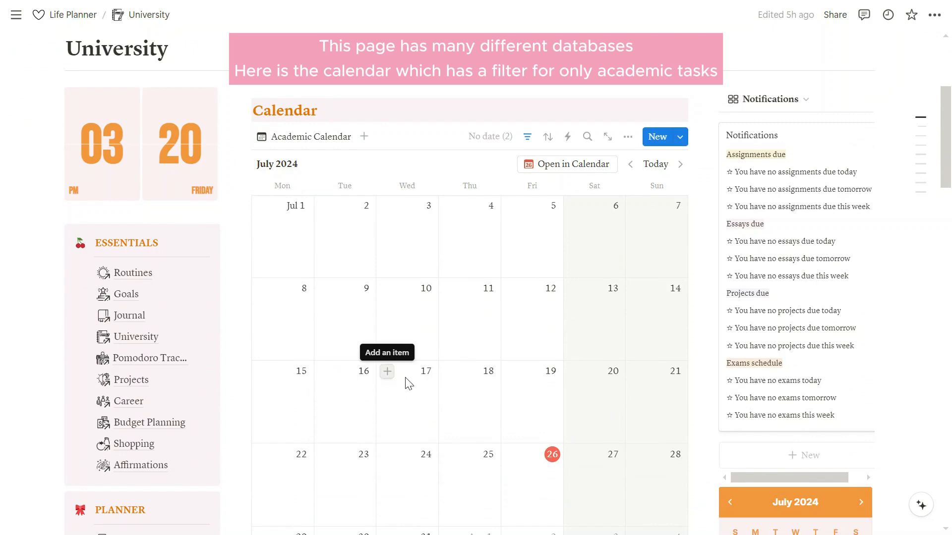
pyautogui.scroll(-2, 424, 391)
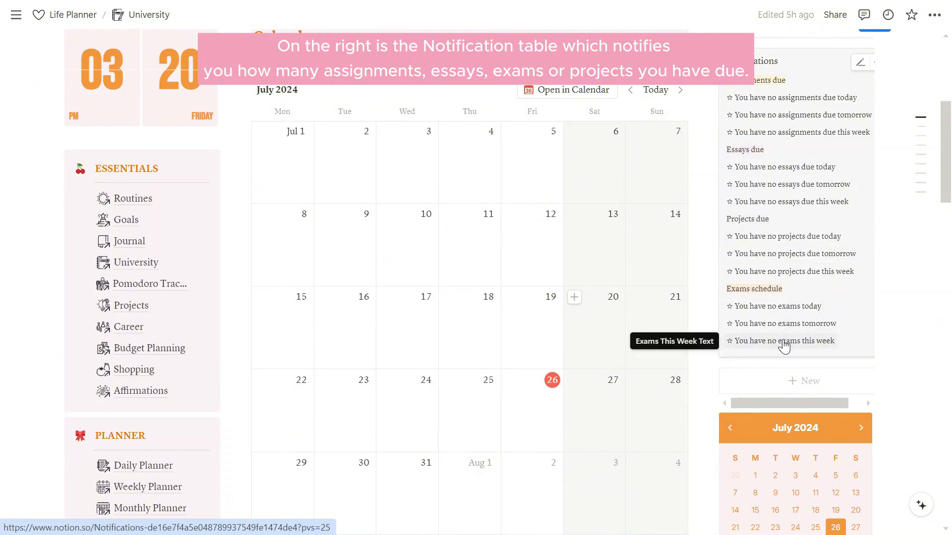
pyautogui.scroll(-2, 696, 321)
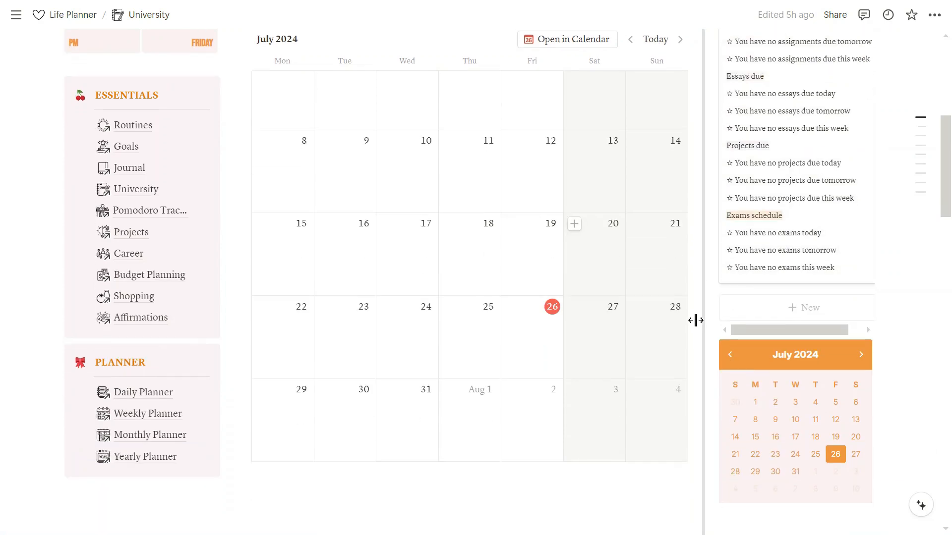
pyautogui.scroll(-5, 669, 319)
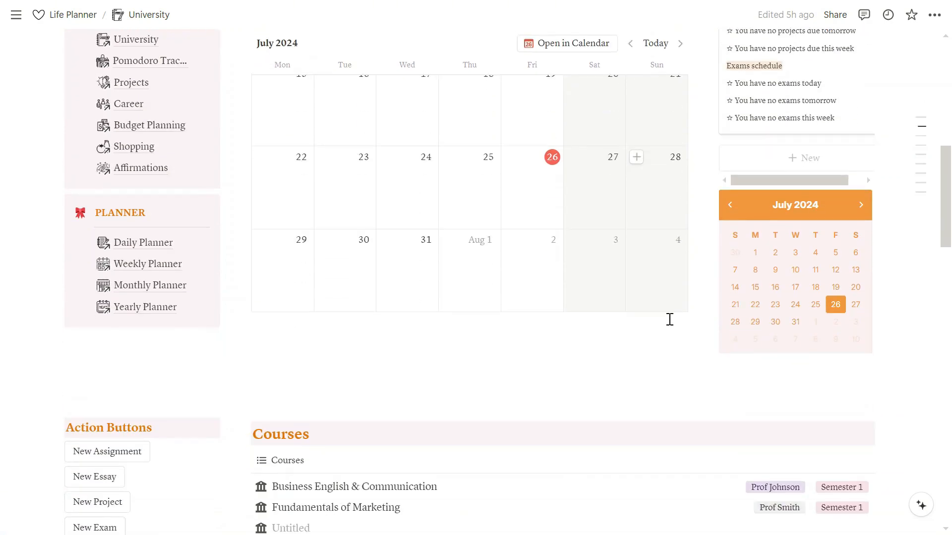
pyautogui.scroll(-2, 669, 319)
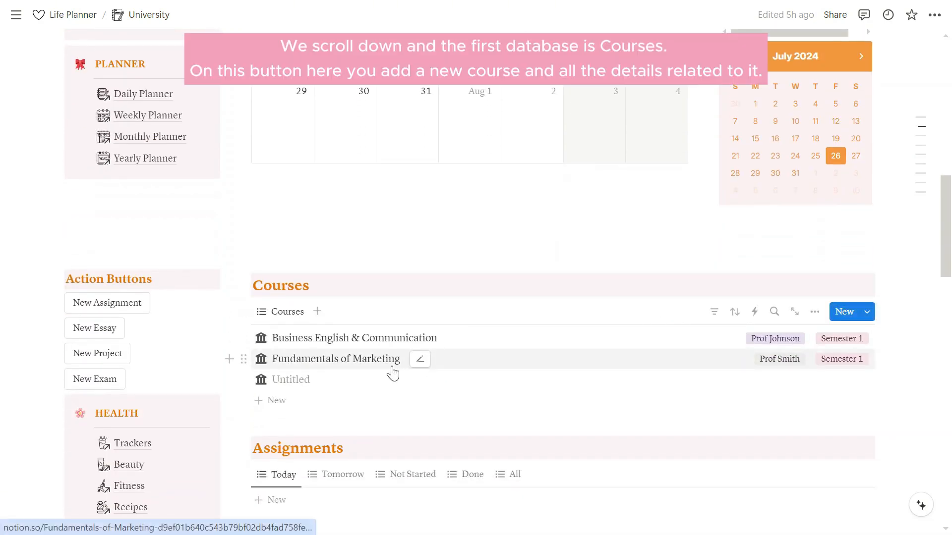
# - Review the fields and sections of the untitled course page in the Courses list, and close it
pyautogui.click(297, 385)
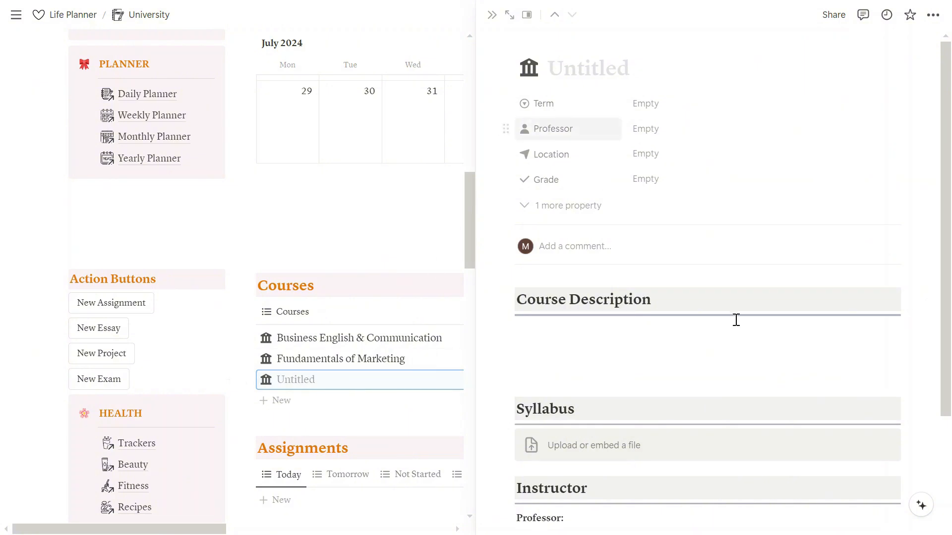
pyautogui.scroll(-3, 743, 327)
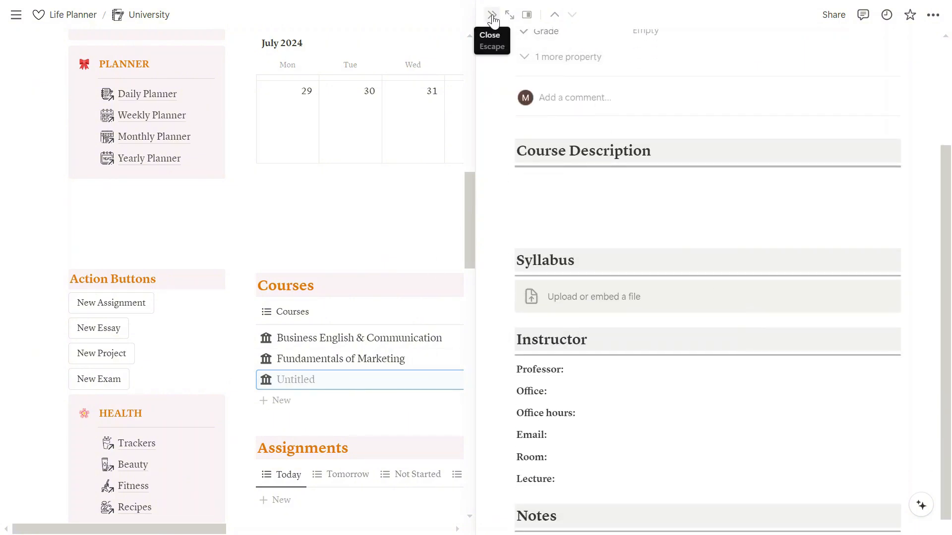
pyautogui.press('Escape')
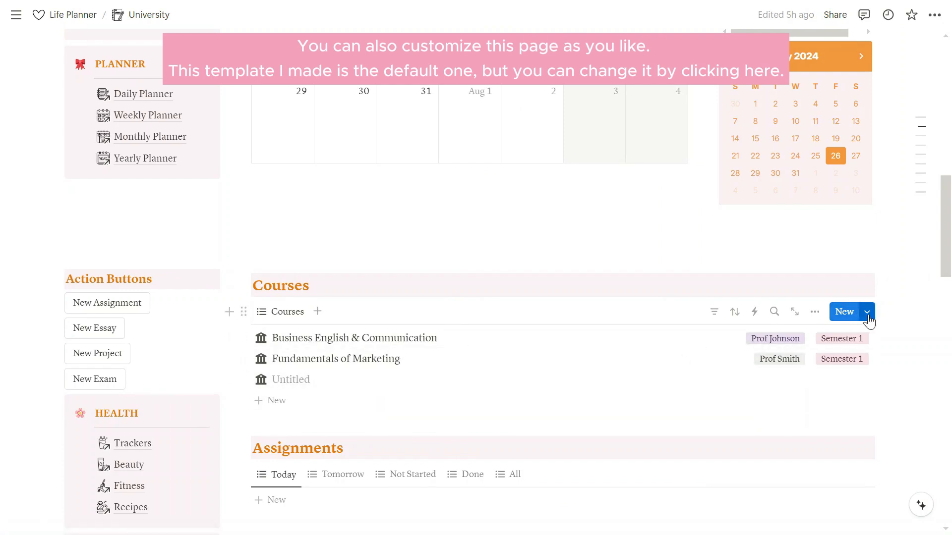
# - Show the template list of the Courses database and the options for its default template without applying any
pyautogui.click(867, 312)
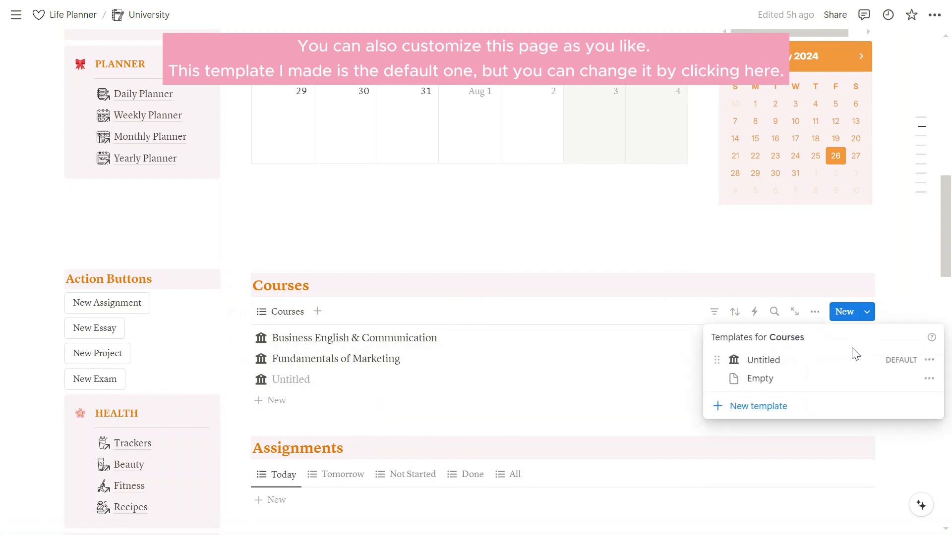
pyautogui.click(929, 361)
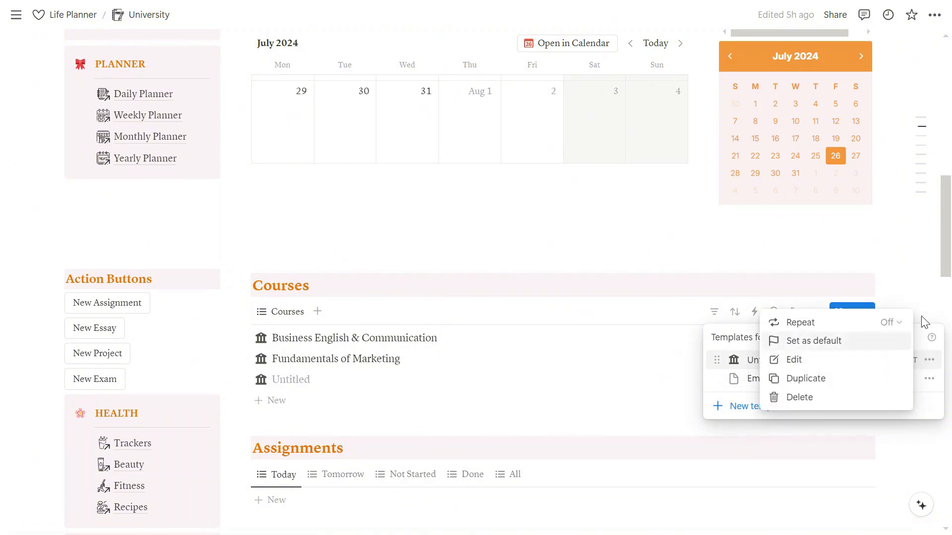
pyautogui.click(934, 310)
pyautogui.click(929, 304)
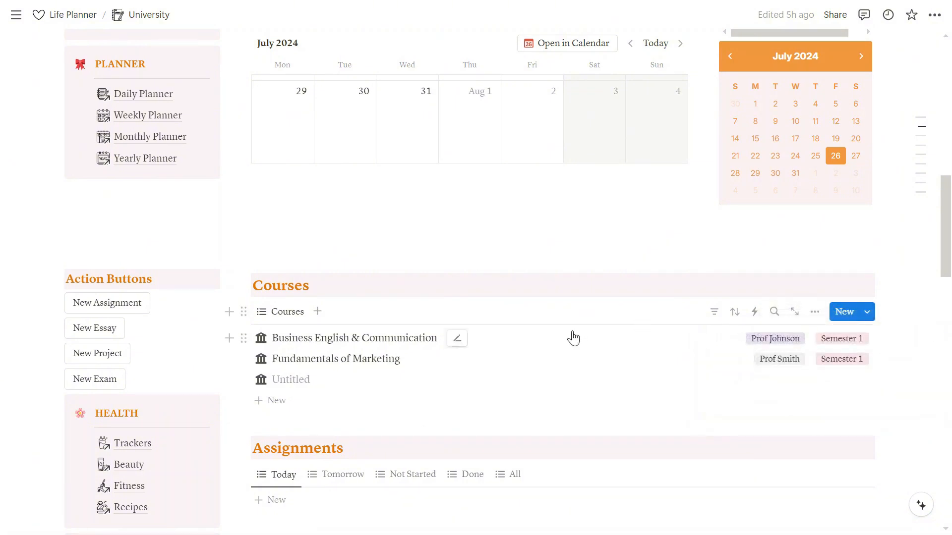
# - Create a new exam from the University action buttons, set its Date and Time to July 26, 2024, and close its page
pyautogui.scroll(-5, 571, 339)
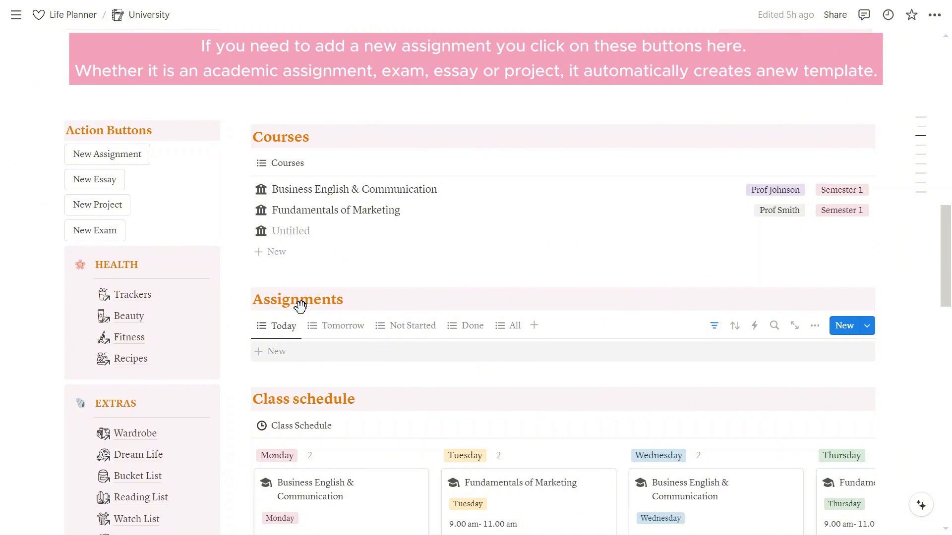
pyautogui.click(107, 233)
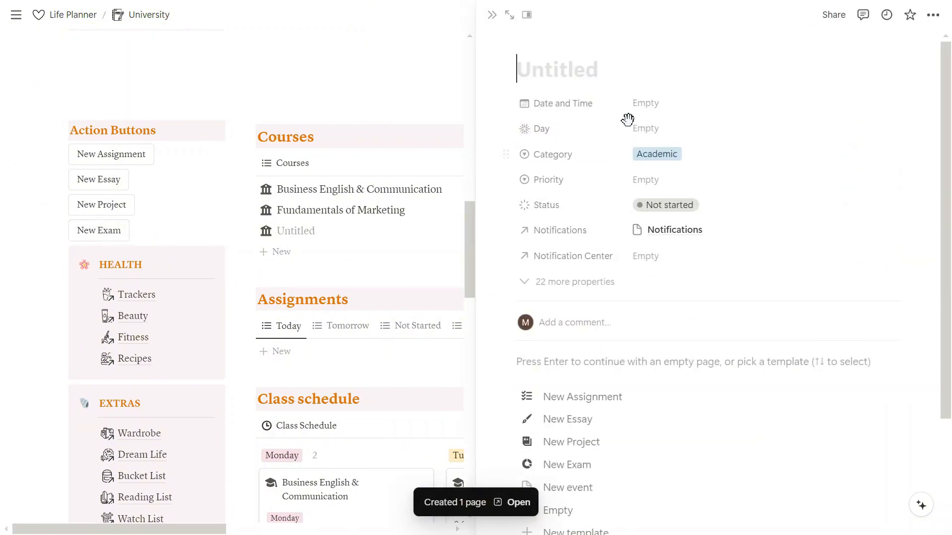
pyautogui.click(658, 109)
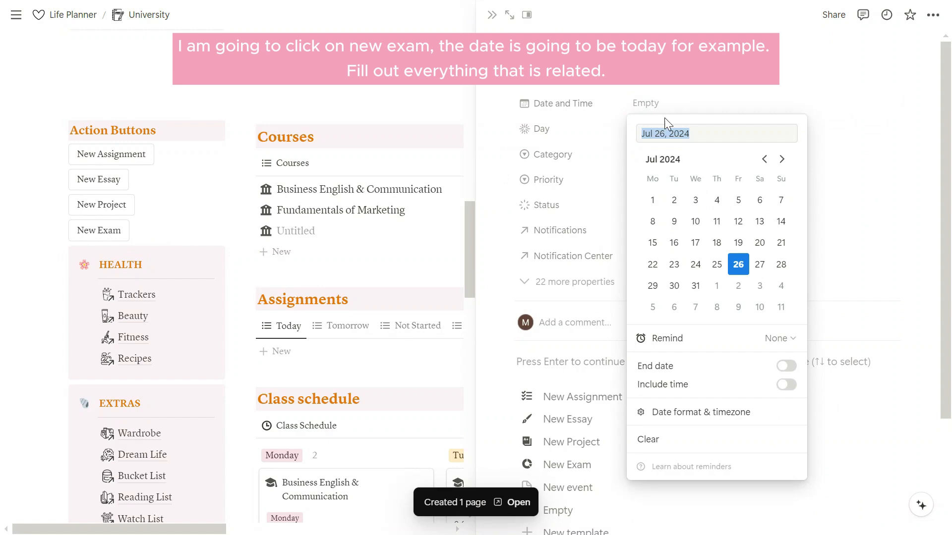
pyautogui.click(738, 264)
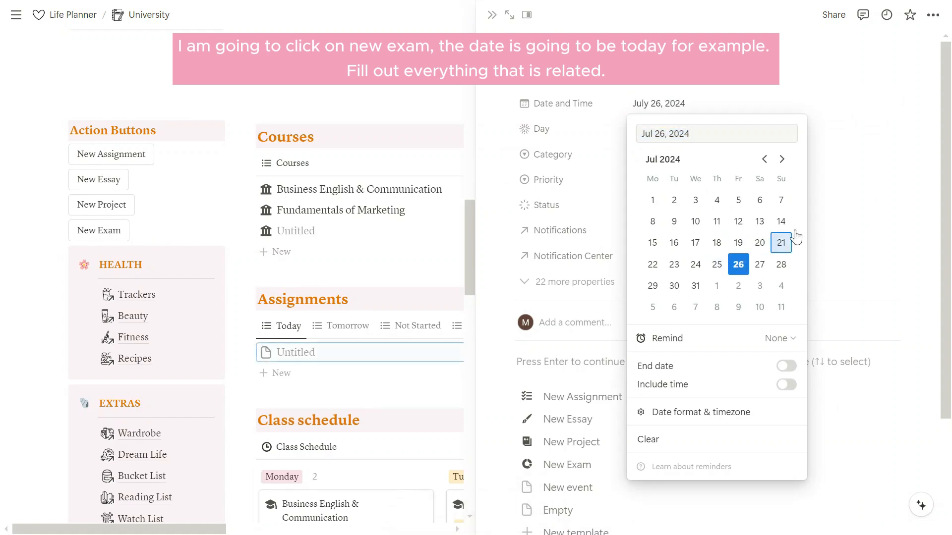
pyautogui.click(883, 181)
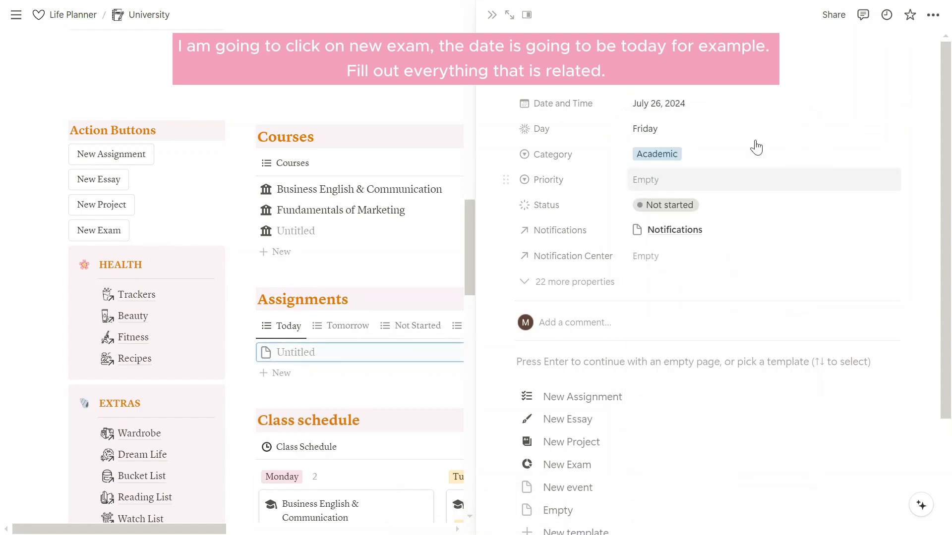
pyautogui.click(490, 17)
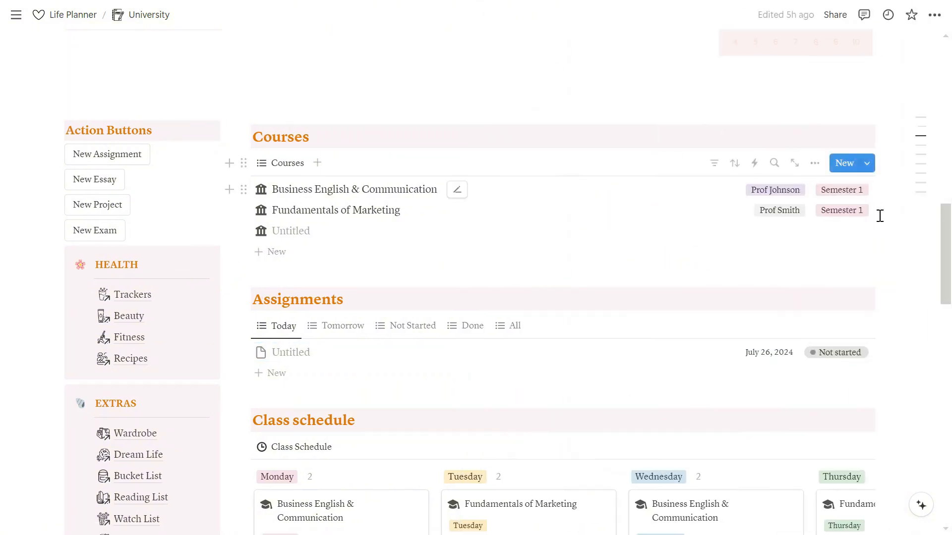
# - Check the Exams schedule section of the University notifications and the July 2024 calendar for the new exam
pyautogui.scroll(8, 937, 266)
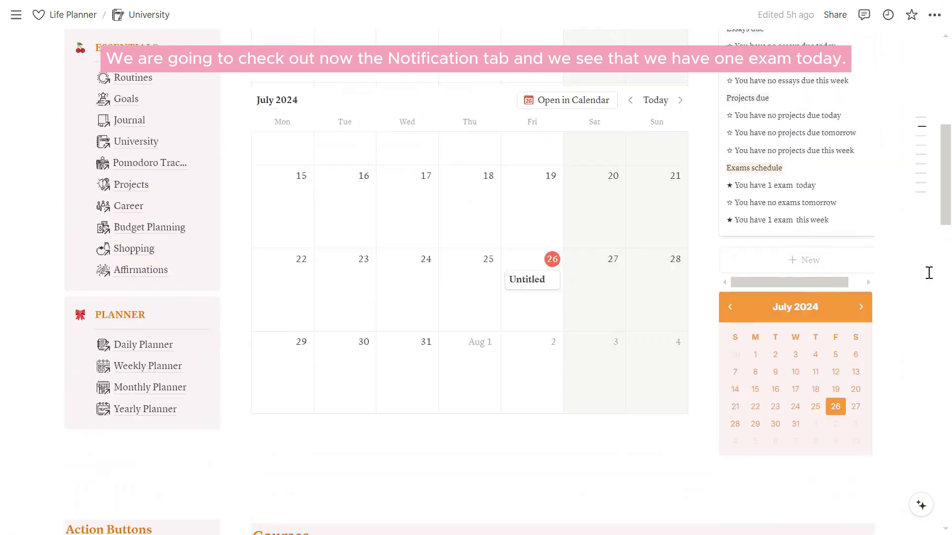
pyautogui.scroll(3, 929, 273)
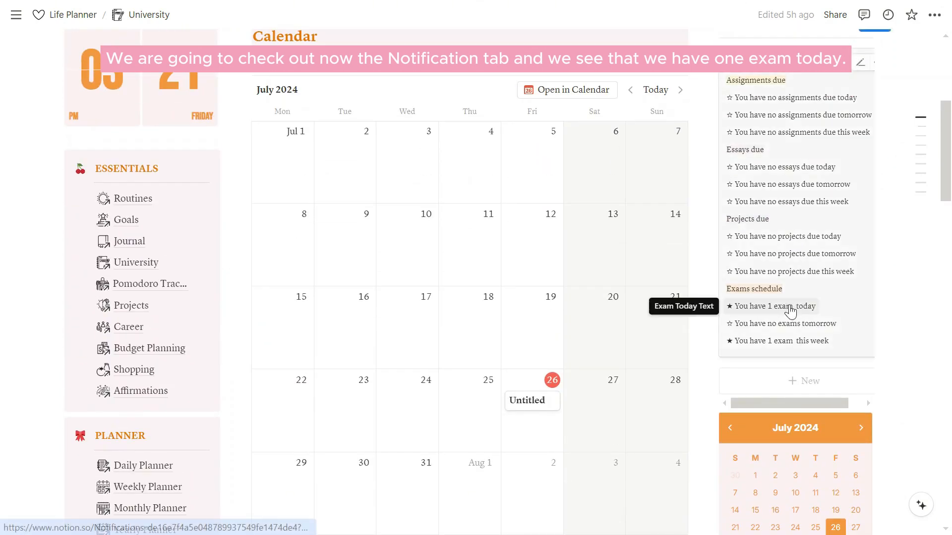
pyautogui.scroll(-3, 936, 309)
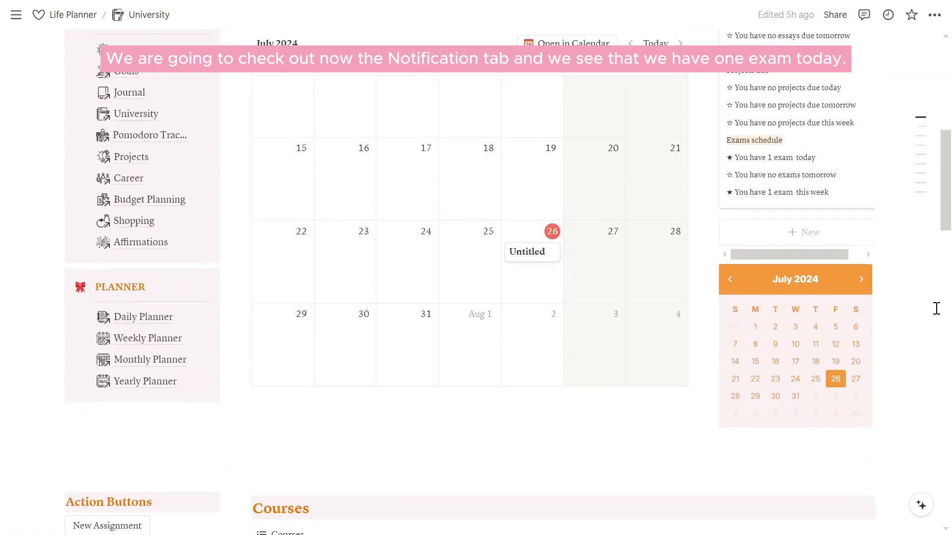
pyautogui.scroll(-8, 936, 308)
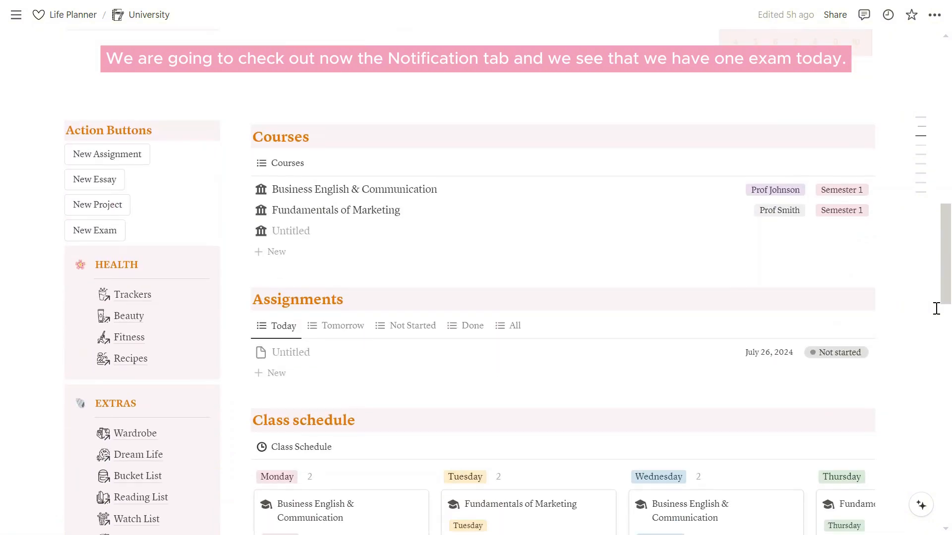
# - Look through the Class schedule board with its courses by weekday, down to the Class notes table
pyautogui.scroll(-2, 936, 308)
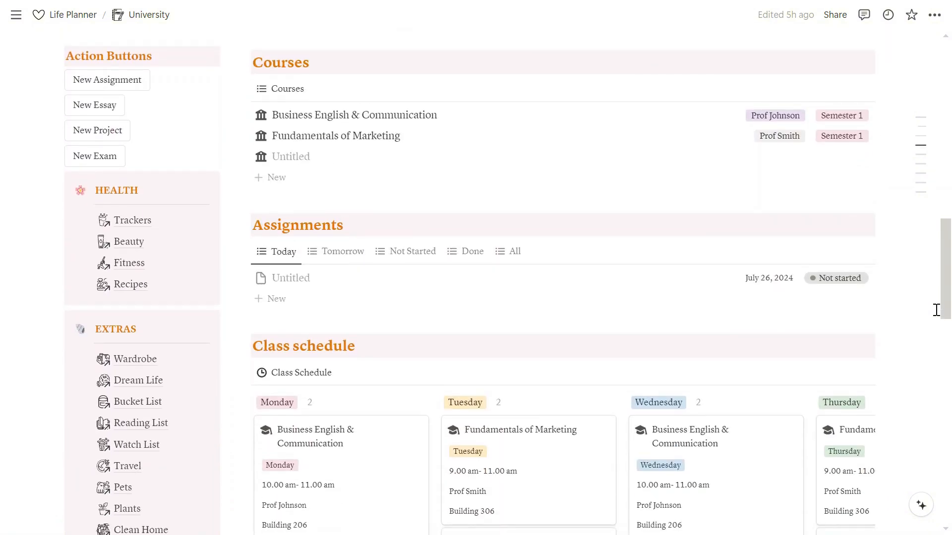
pyautogui.scroll(-3, 935, 310)
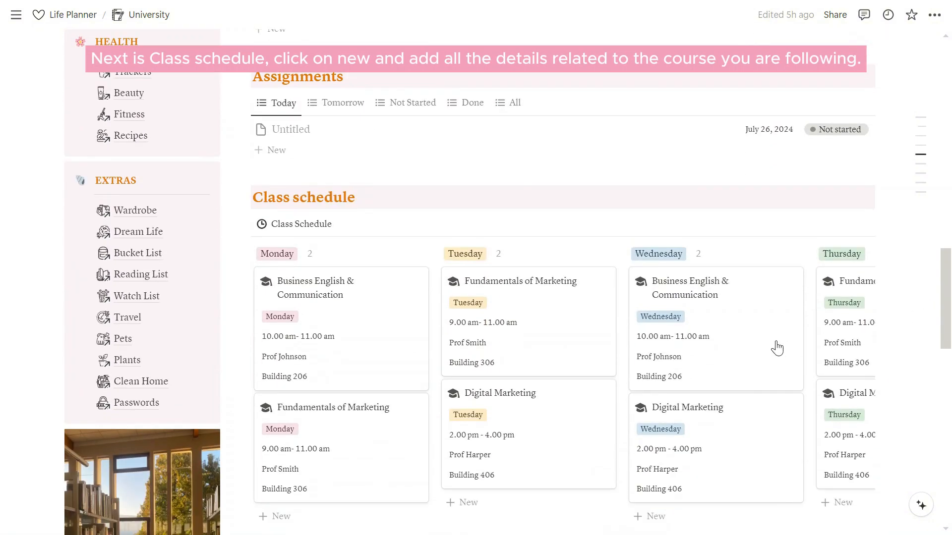
pyautogui.scroll(-2, 758, 347)
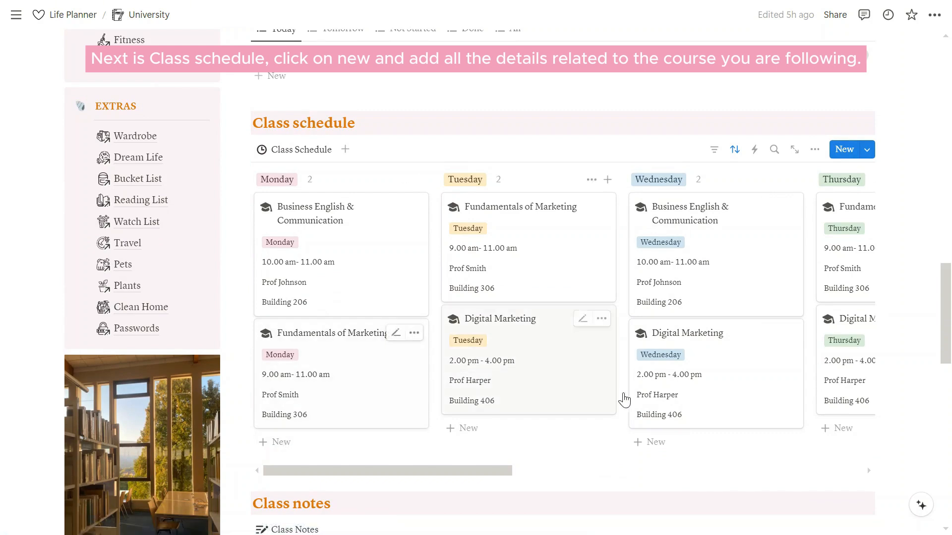
pyautogui.scroll(-2, 832, 394)
pyautogui.scroll(-4, 836, 392)
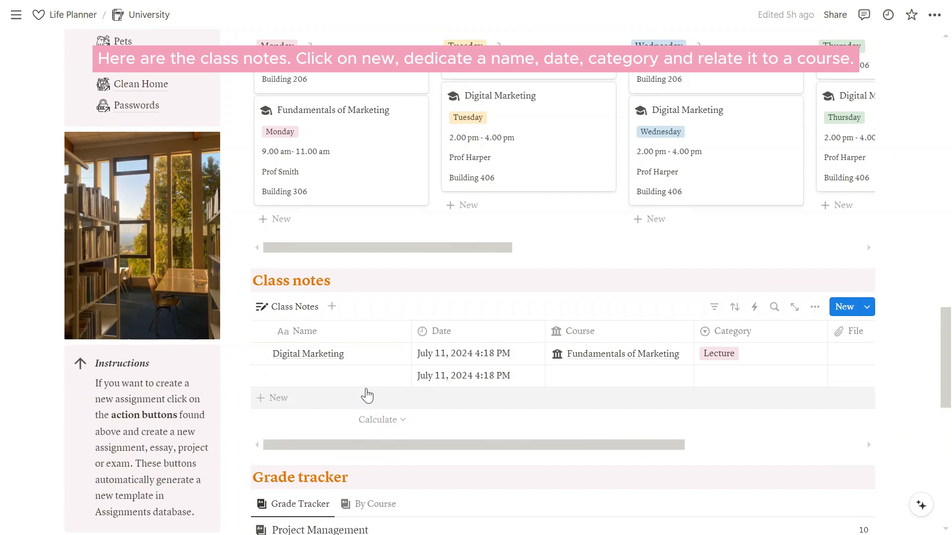
# - Open the unnamed class note, show the courses it can be related to without linking one, and close it
pyautogui.click(383, 377)
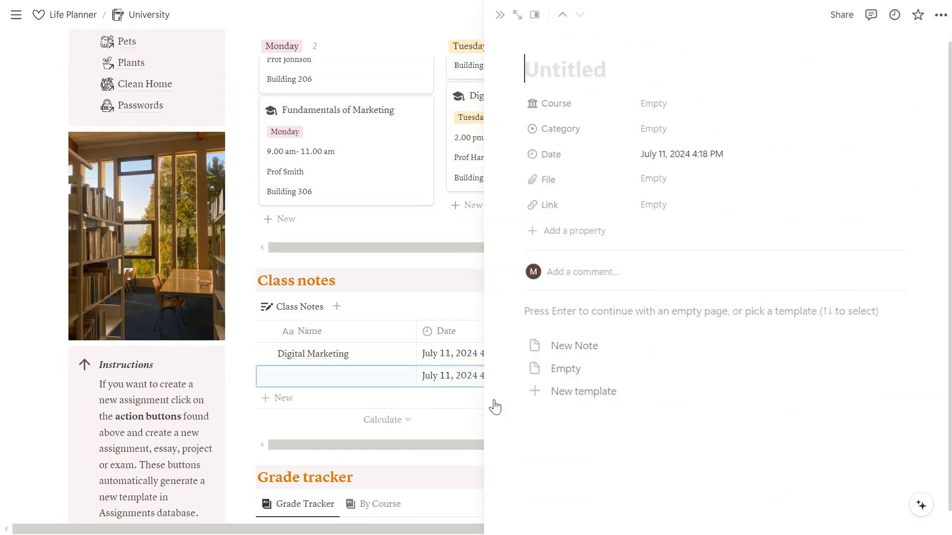
pyautogui.click(667, 103)
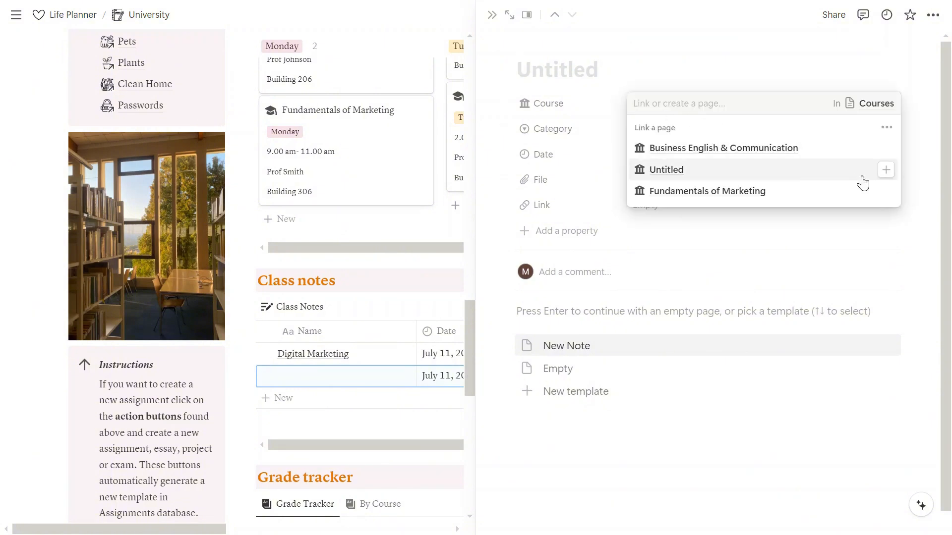
pyautogui.click(934, 212)
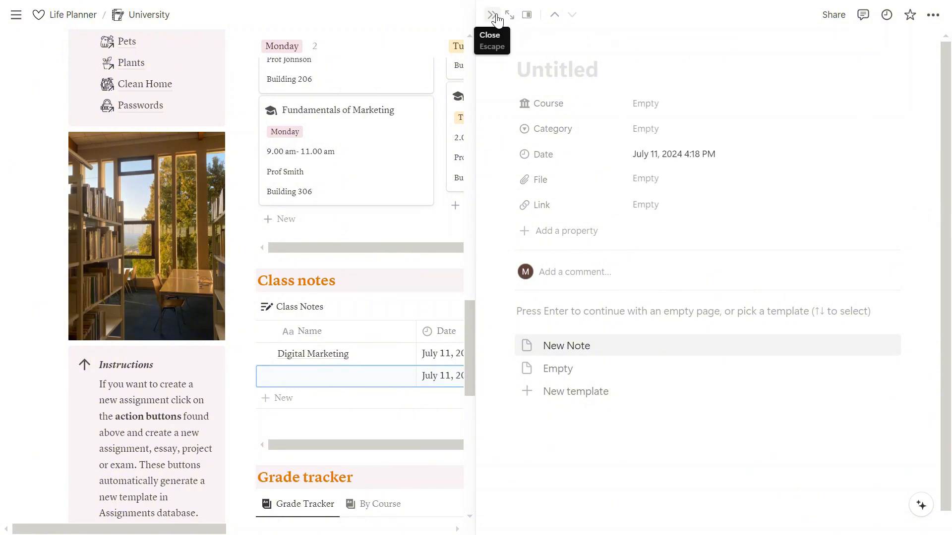
pyautogui.click(496, 20)
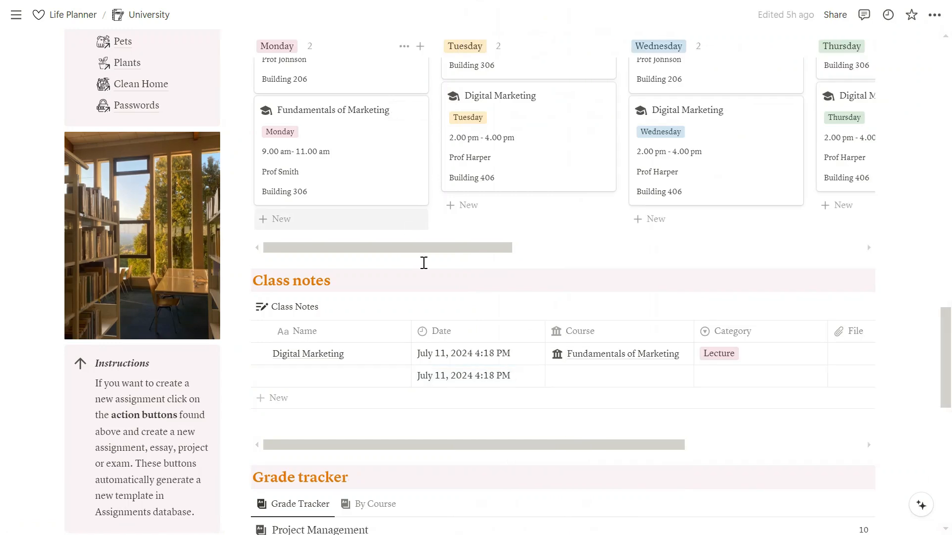
# - Look through the Grade tracker list and the Readings table on the University page
pyautogui.scroll(-2, 425, 266)
pyautogui.scroll(-4, 427, 269)
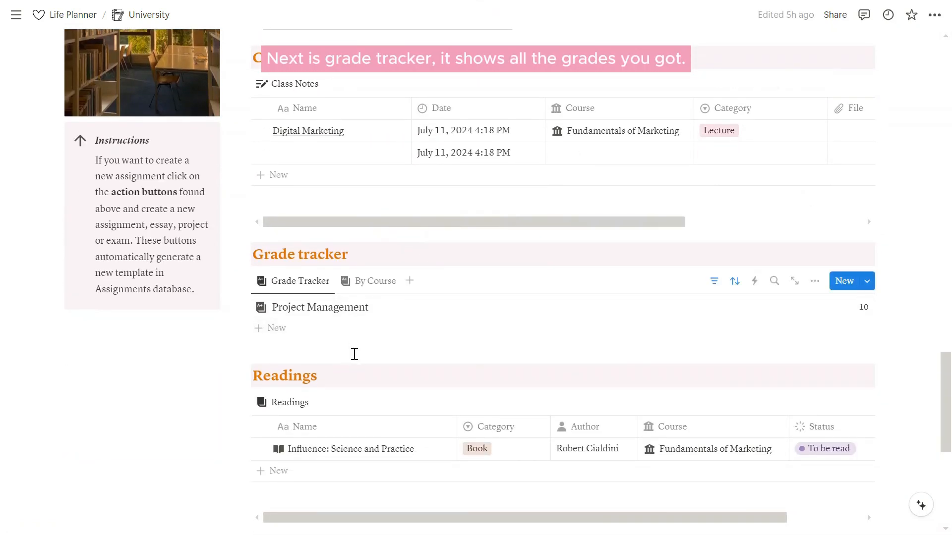
pyautogui.scroll(-2, 431, 342)
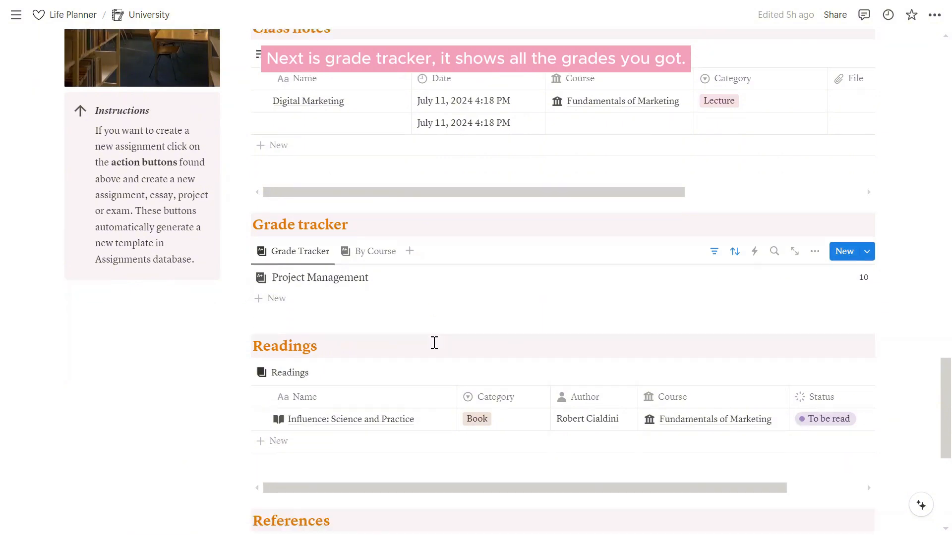
pyautogui.scroll(-2, 434, 349)
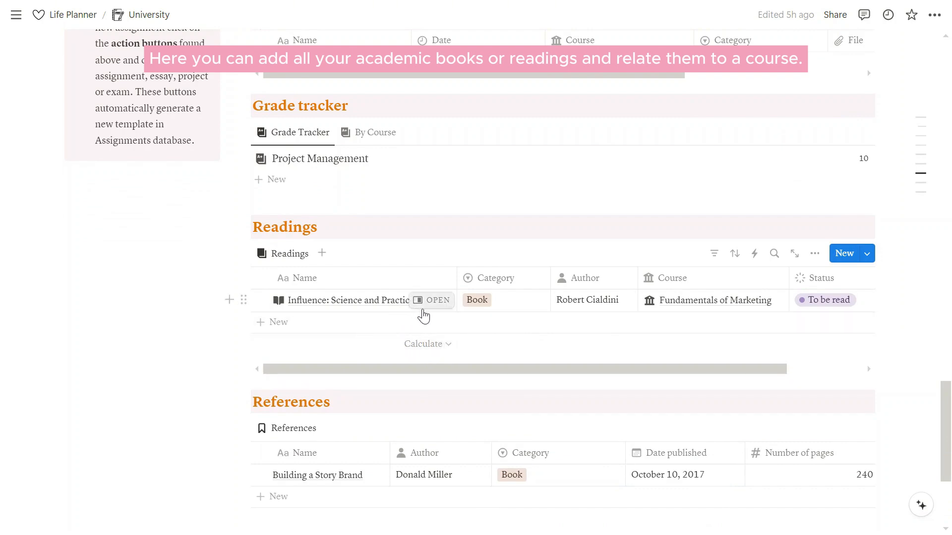
# - Review the Key Points, Summary and Conclusion sections of the reading Influence: Science and Practice, and close it
pyautogui.click(429, 300)
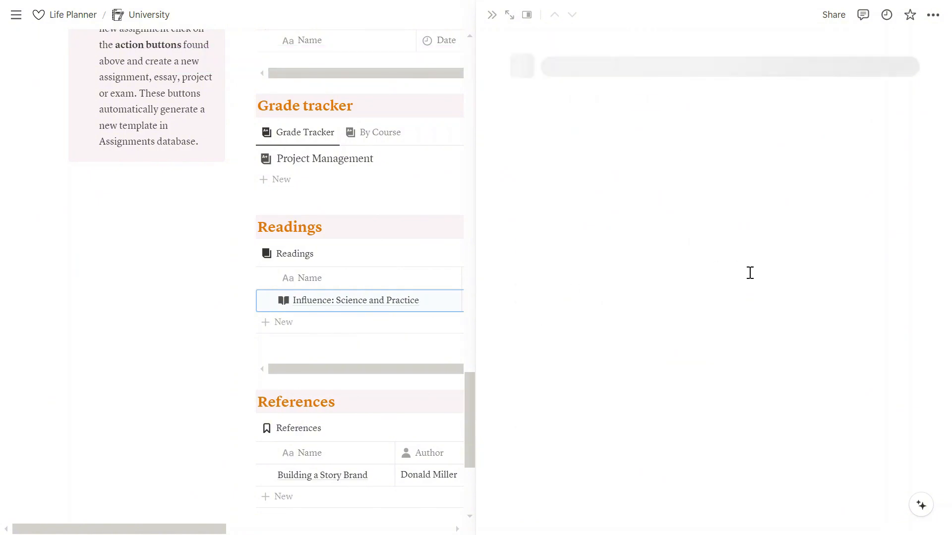
pyautogui.scroll(-2, 782, 325)
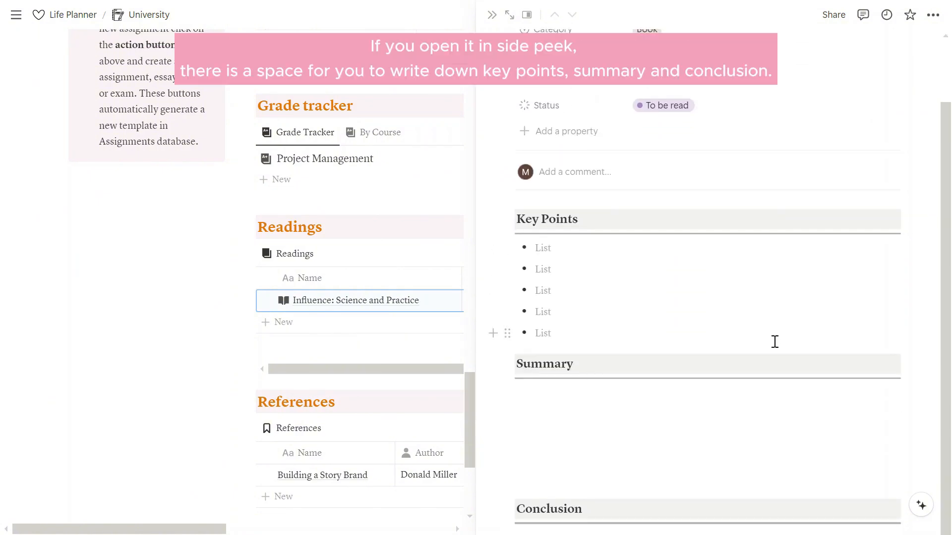
pyautogui.scroll(-1, 748, 434)
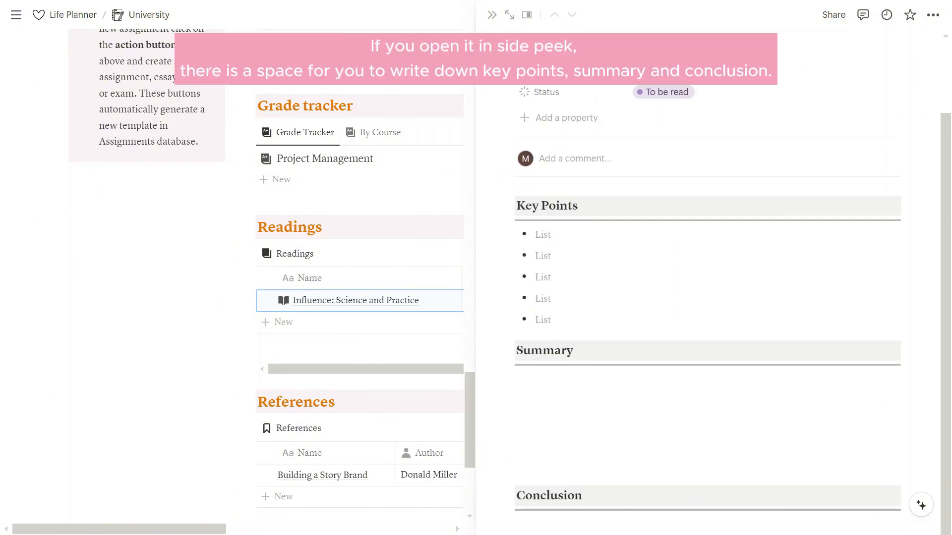
pyautogui.click(495, 16)
# - Examine the References table across to its Assignment and Course columns
pyautogui.scroll(-2, 370, 348)
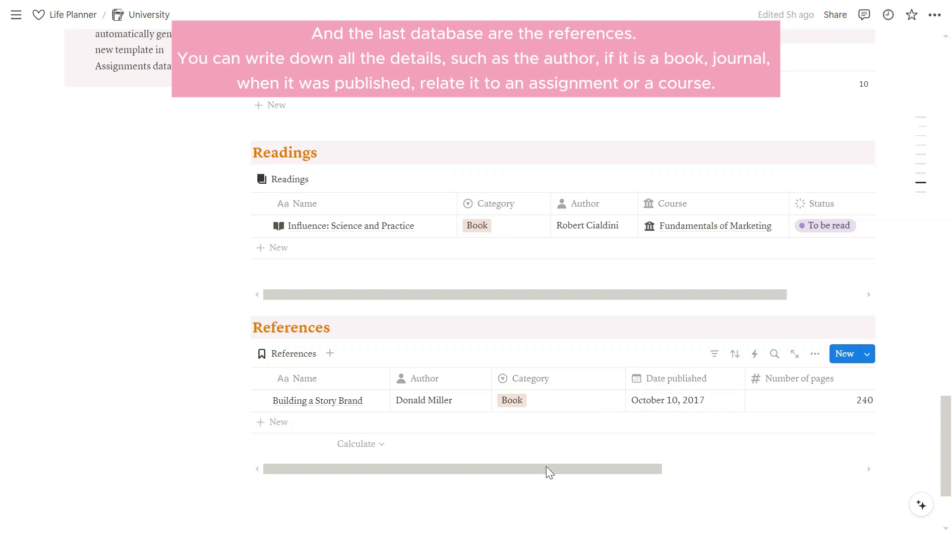
pyautogui.moveTo(546, 469); pyautogui.dragTo(747, 480)
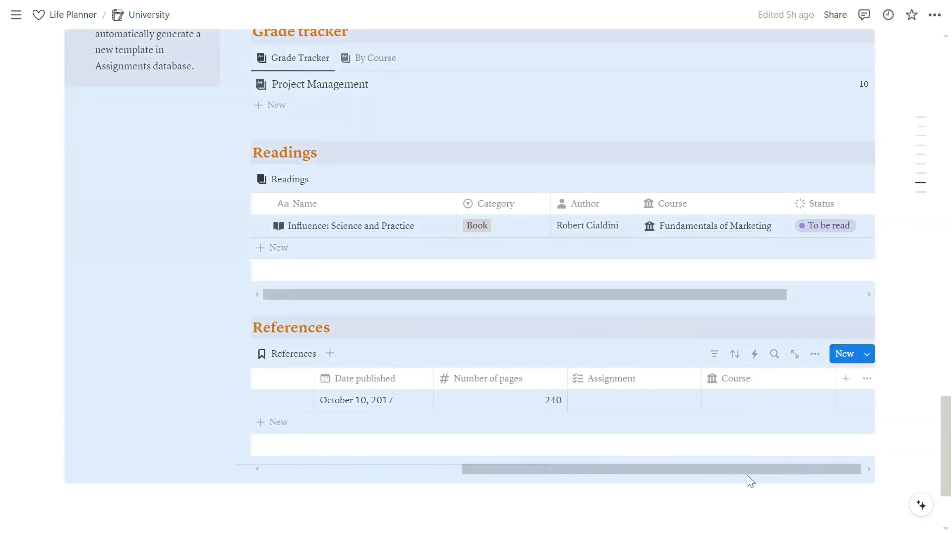
pyautogui.click(916, 397)
# - Open the Pomodoro Tracker page and look through its timer, task list, tracker table and usage instructions
pyautogui.scroll(1, 755, 342)
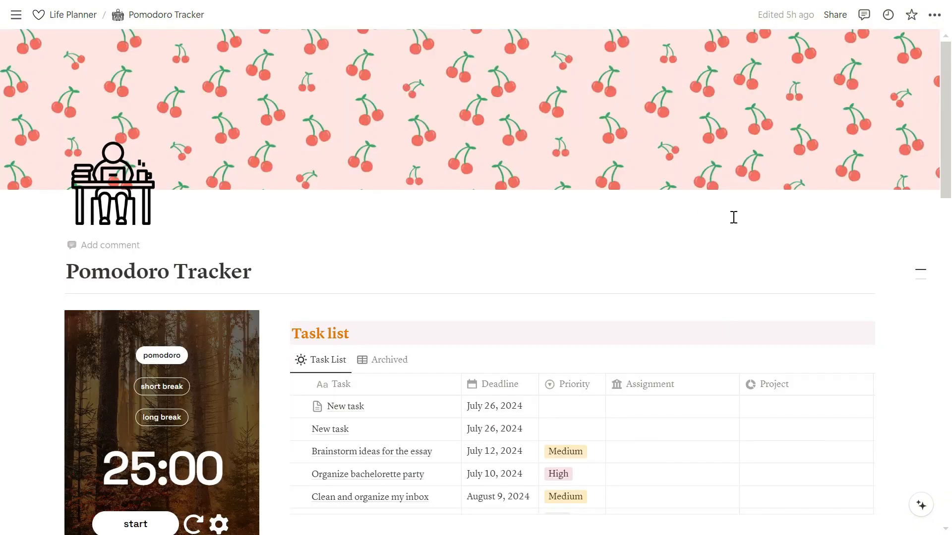
pyautogui.scroll(-3, 765, 240)
pyautogui.scroll(-2, 763, 245)
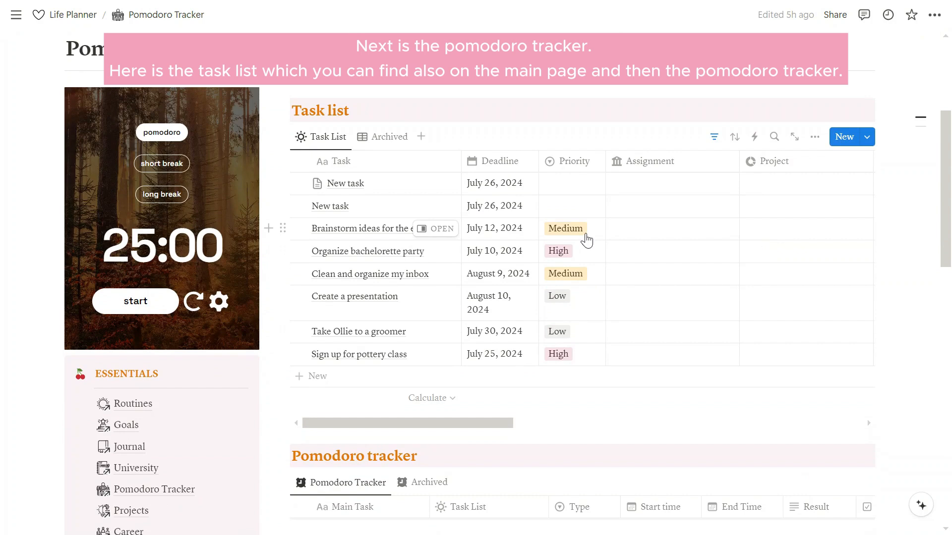
pyautogui.scroll(-2, 644, 248)
pyautogui.scroll(-1, 842, 307)
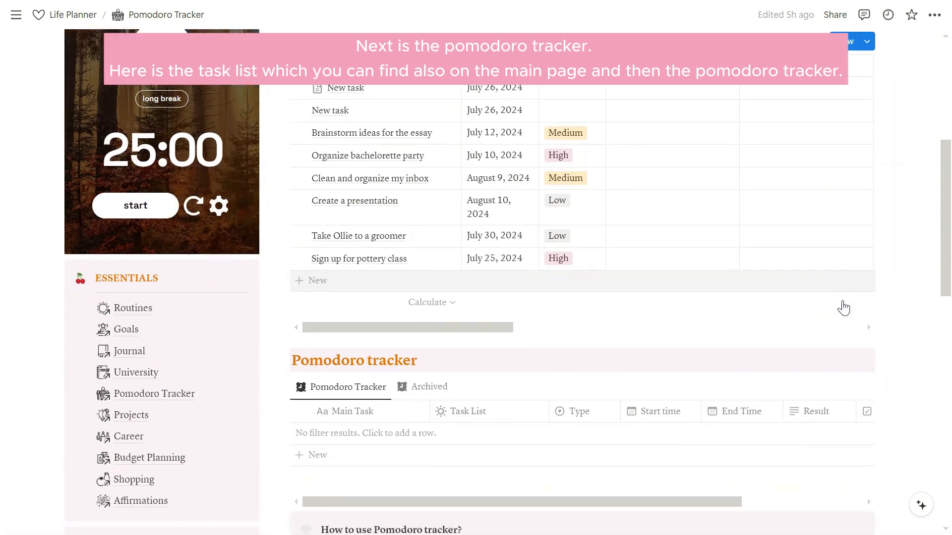
pyautogui.scroll(-1, 842, 307)
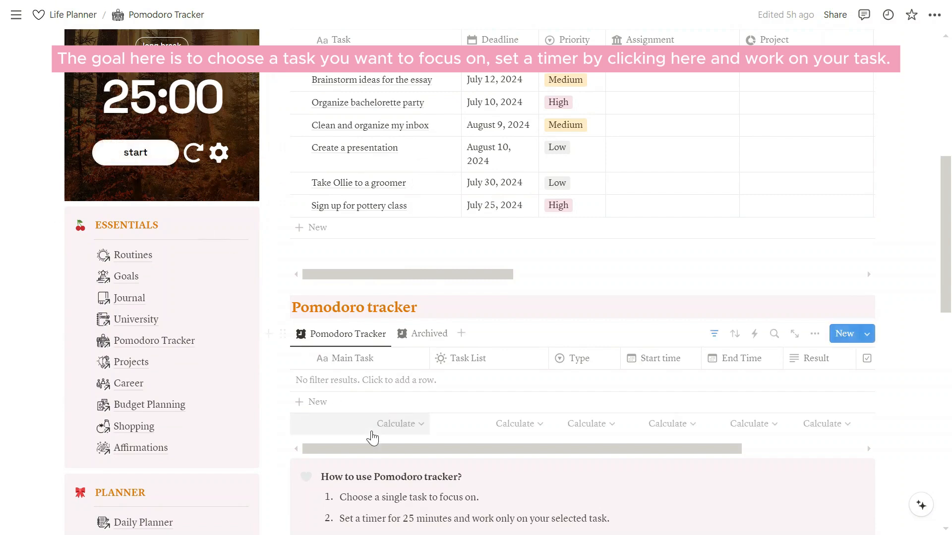
pyautogui.scroll(-2, 713, 335)
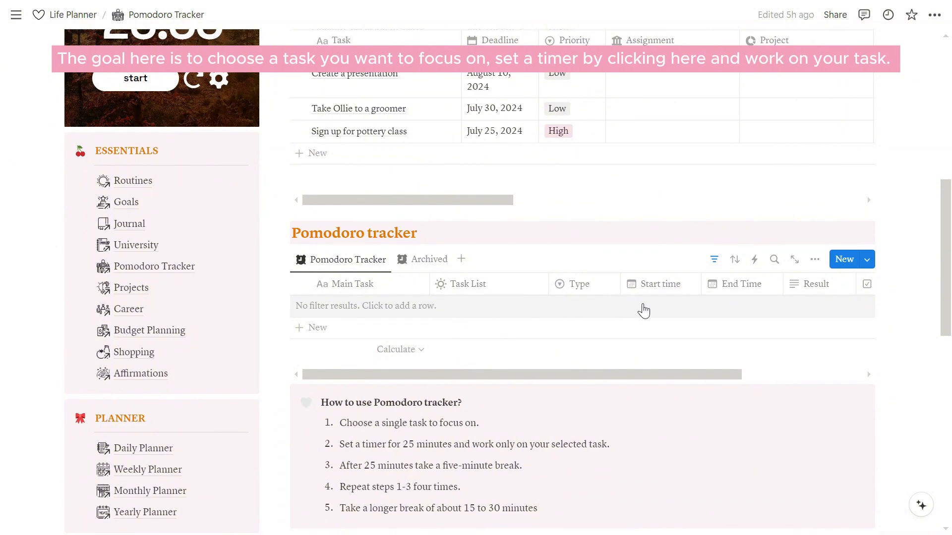
# - Add an empty row to the Pomodoro tracker table and show its remaining columns across to Complete and Archive
pyautogui.click(723, 320)
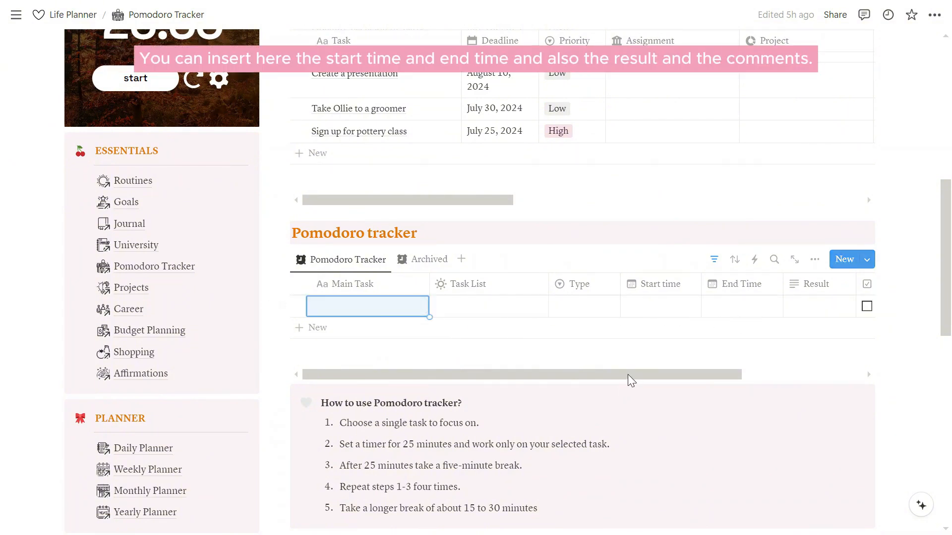
pyautogui.moveTo(627, 374); pyautogui.dragTo(781, 374)
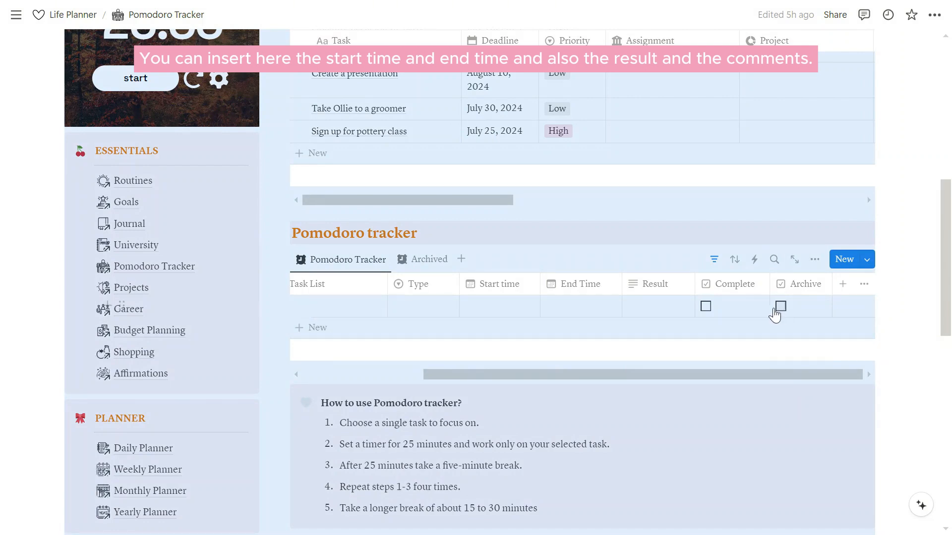
pyautogui.click(896, 320)
pyautogui.scroll(2, 606, 320)
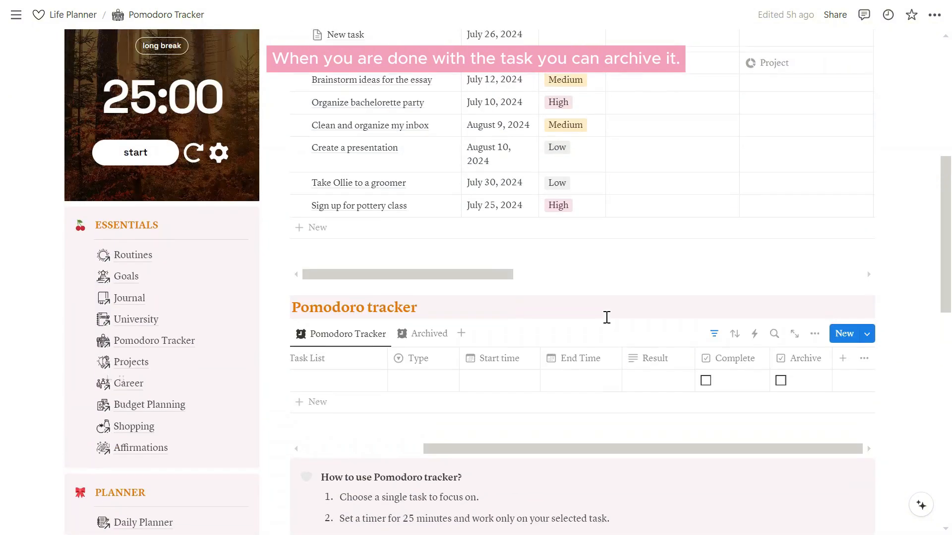
pyautogui.scroll(-3, 606, 319)
pyautogui.scroll(3, 606, 318)
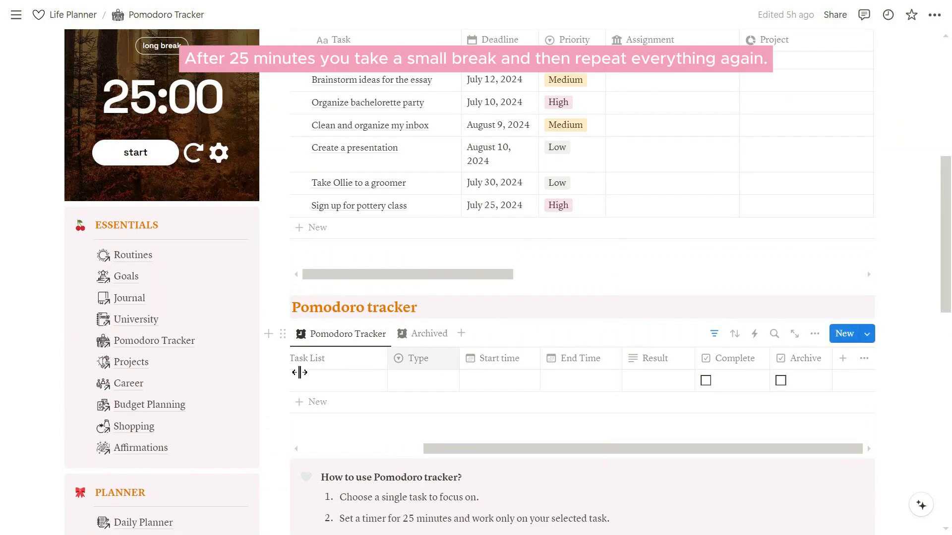
# - Open the Projects page and view the properties of the project "Create a brand story" in side peek, and close it
pyautogui.click(144, 369)
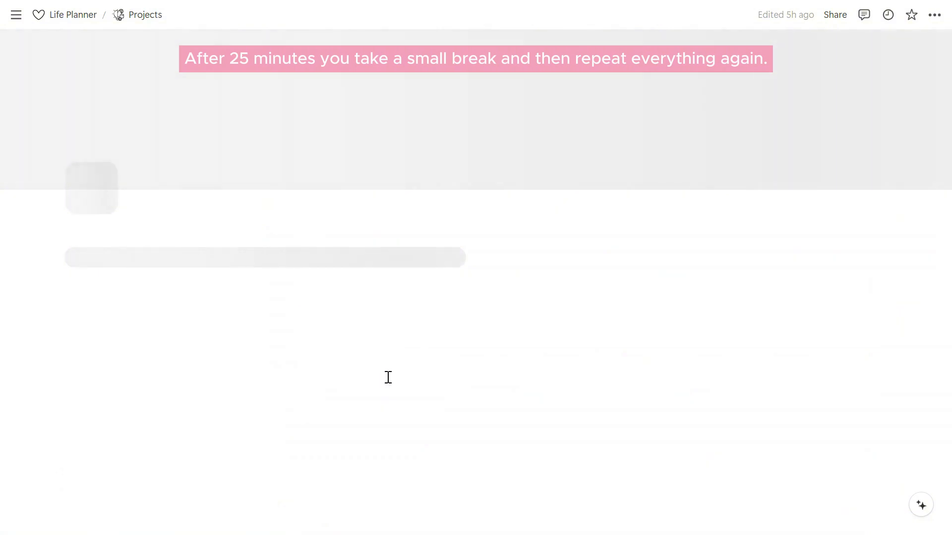
pyautogui.scroll(-3, 854, 171)
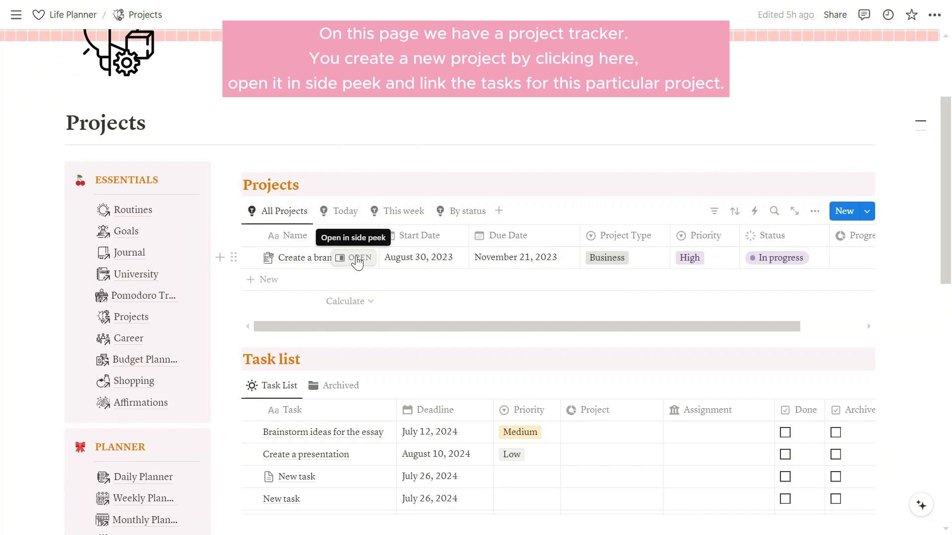
pyautogui.click(353, 257)
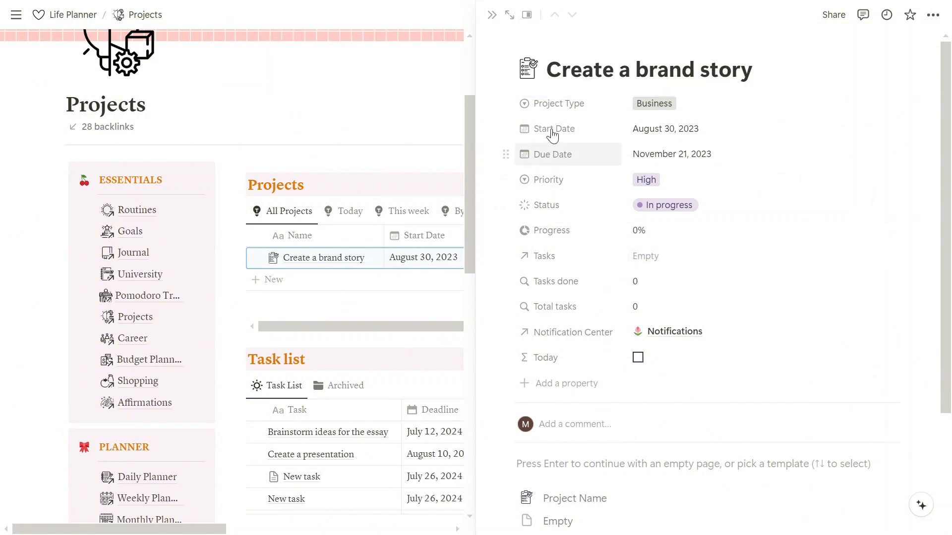
pyautogui.click(492, 15)
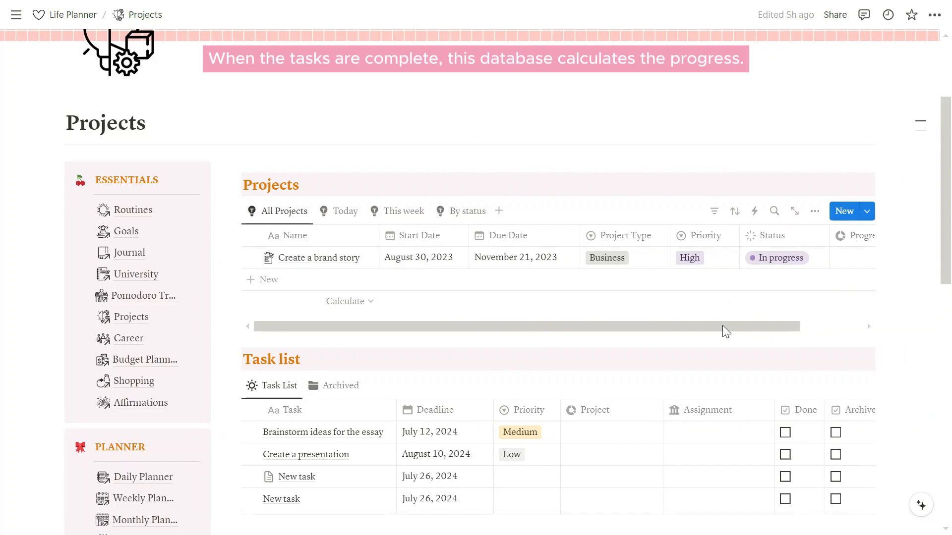
# - Examine the Projects table across to its Progress column and look through the Task list and Instructions below it
pyautogui.moveTo(725, 331); pyautogui.dragTo(768, 333)
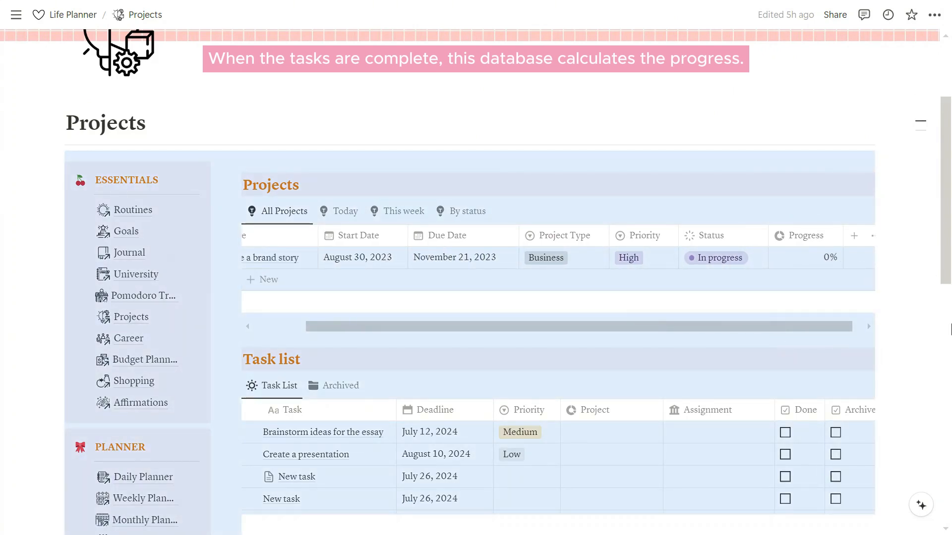
pyautogui.click(927, 324)
pyautogui.scroll(-5, 939, 278)
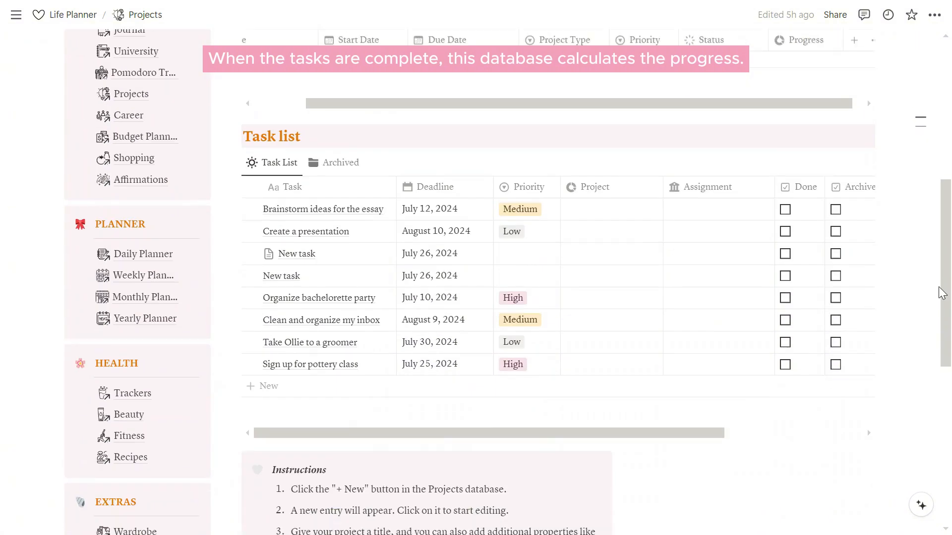
pyautogui.scroll(-5, 943, 292)
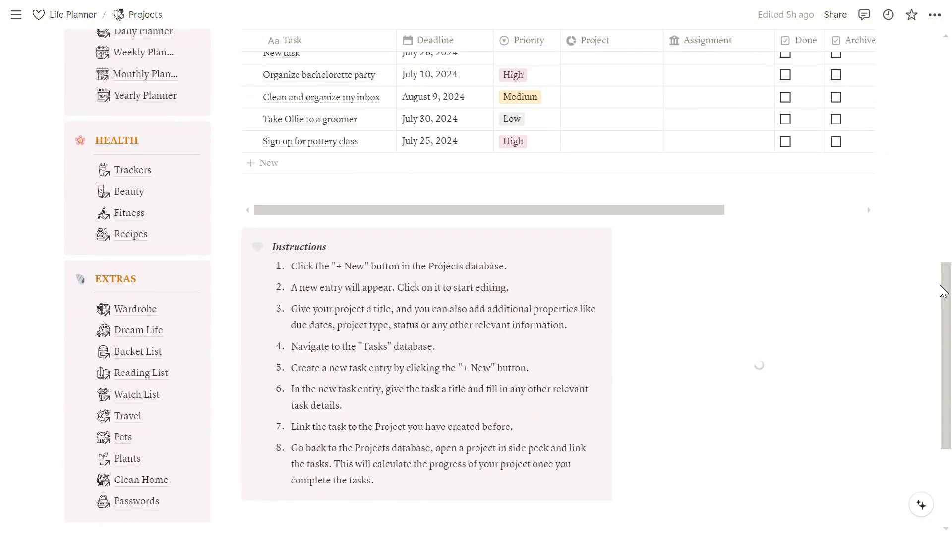
# - Show the available actions of the embedded Spotify playlist beside the Instructions and dismiss them
pyautogui.scroll(-2, 943, 292)
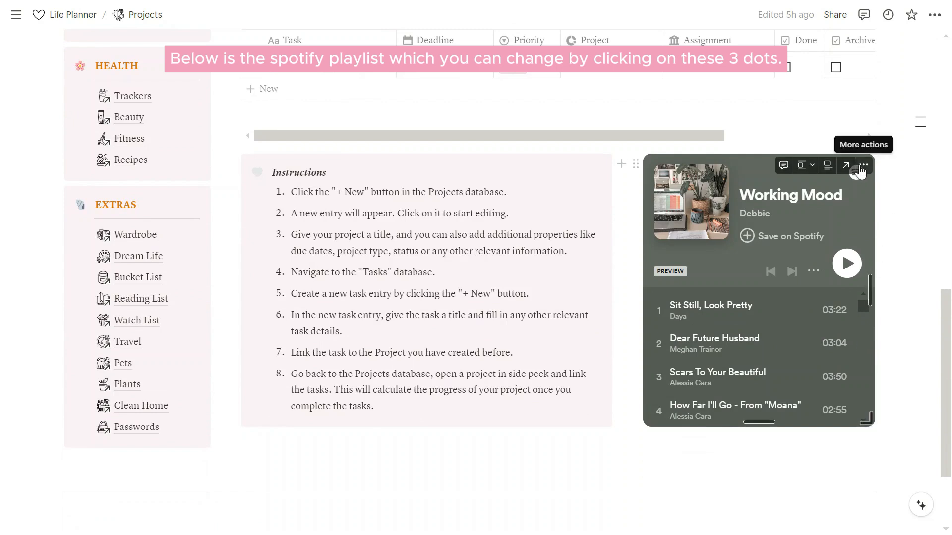
pyautogui.click(863, 167)
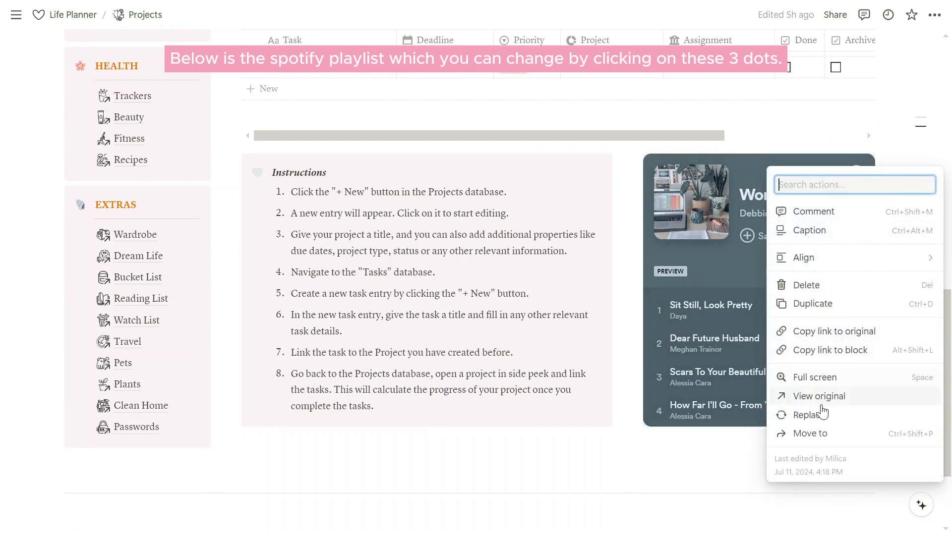
pyautogui.click(699, 463)
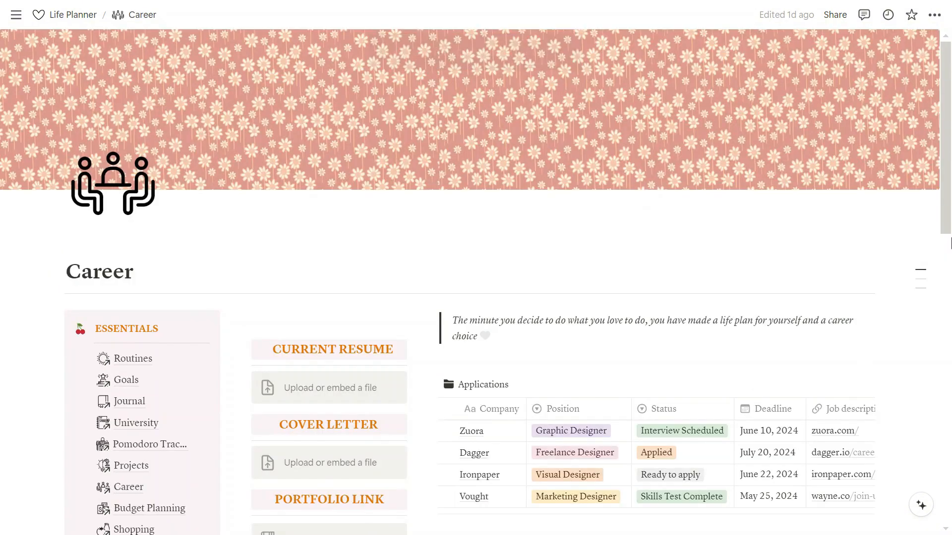
# - Look over the Career page's document blocks and Applications table, and open the Budget Planning page
pyautogui.scroll(-3, 951, 248)
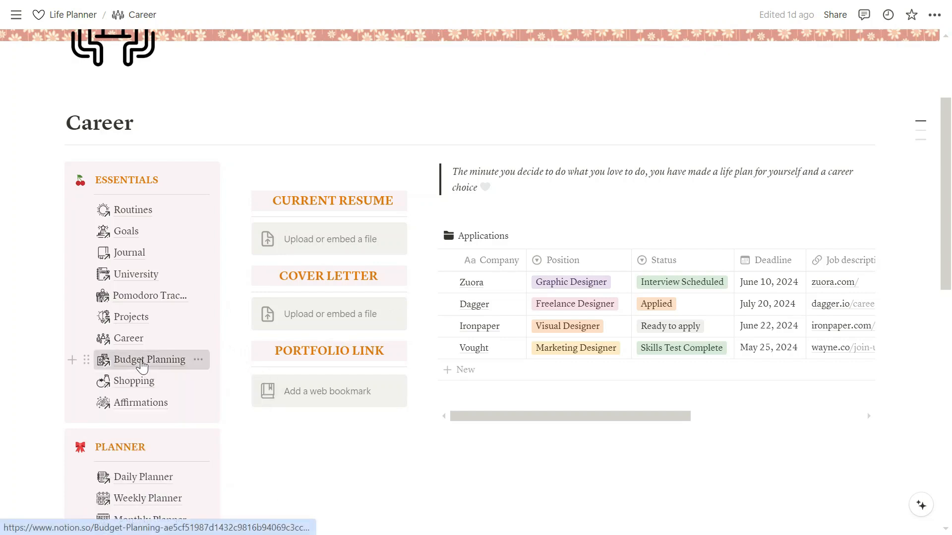
pyautogui.click(142, 365)
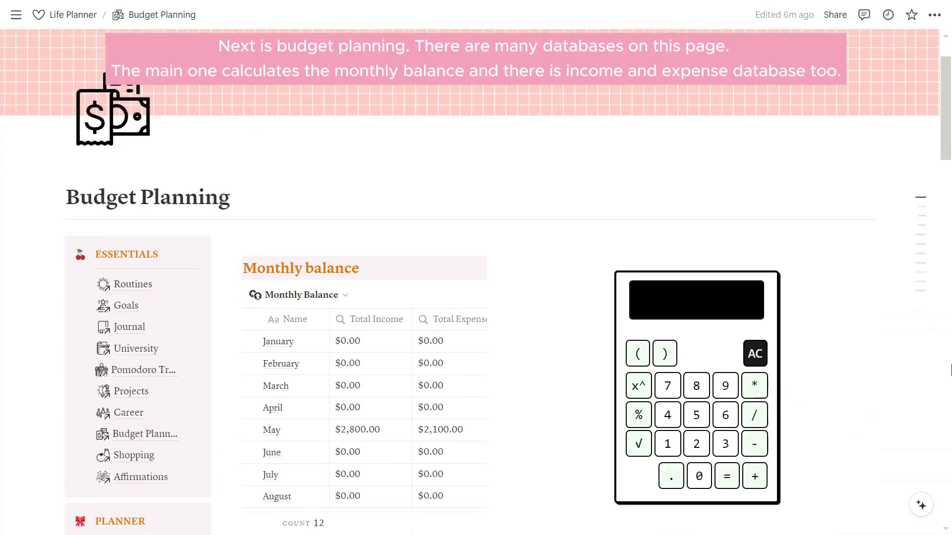
# - Look through the Budget Planning page from Monthly balance, Income and Expenses down to My Accounts, Bill tracker and Debt Tracker
pyautogui.scroll(-3, 950, 369)
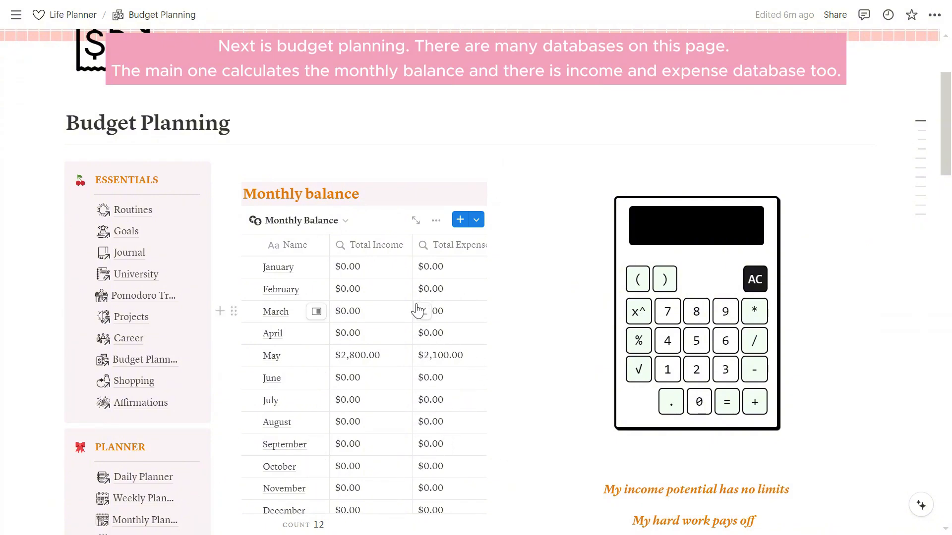
pyautogui.scroll(-3, 418, 311)
pyautogui.scroll(-8, 416, 310)
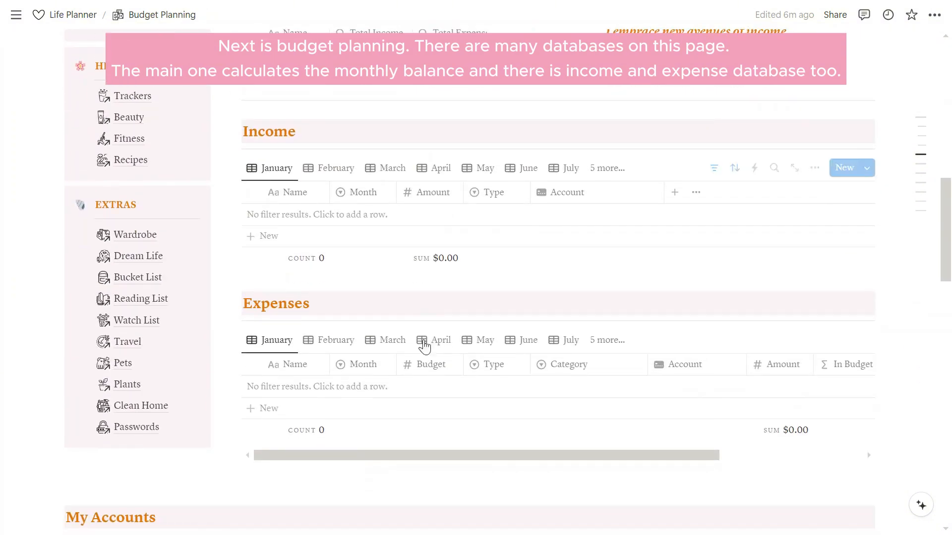
pyautogui.scroll(-6, 420, 352)
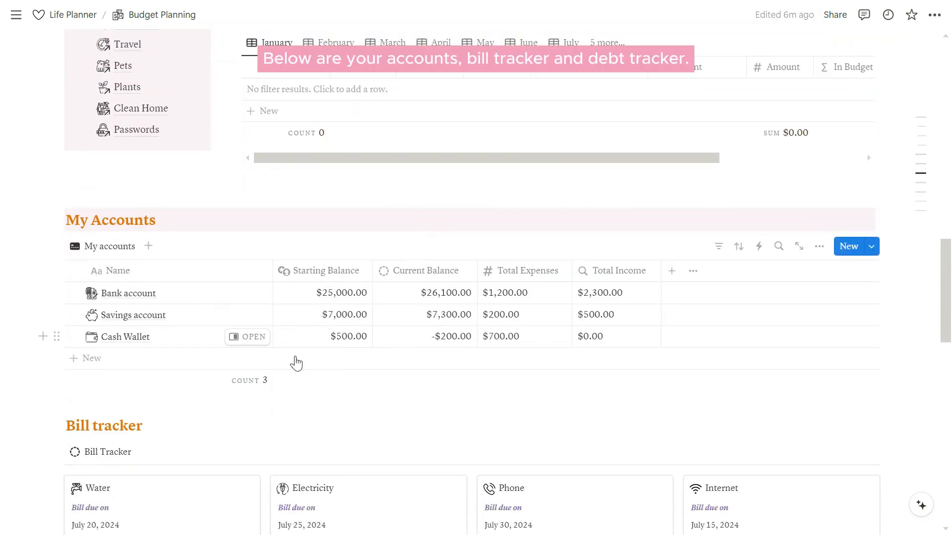
pyautogui.scroll(-6, 295, 362)
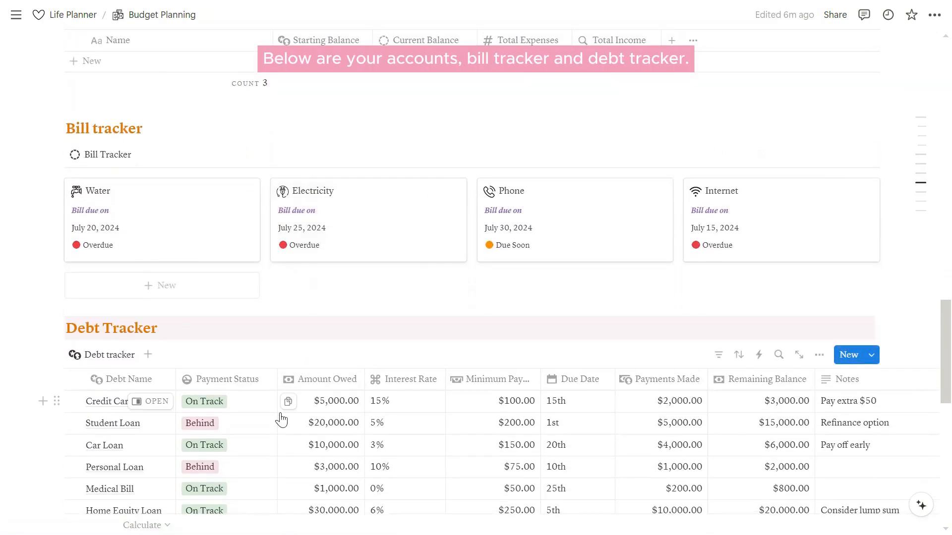
pyautogui.scroll(-2, 281, 419)
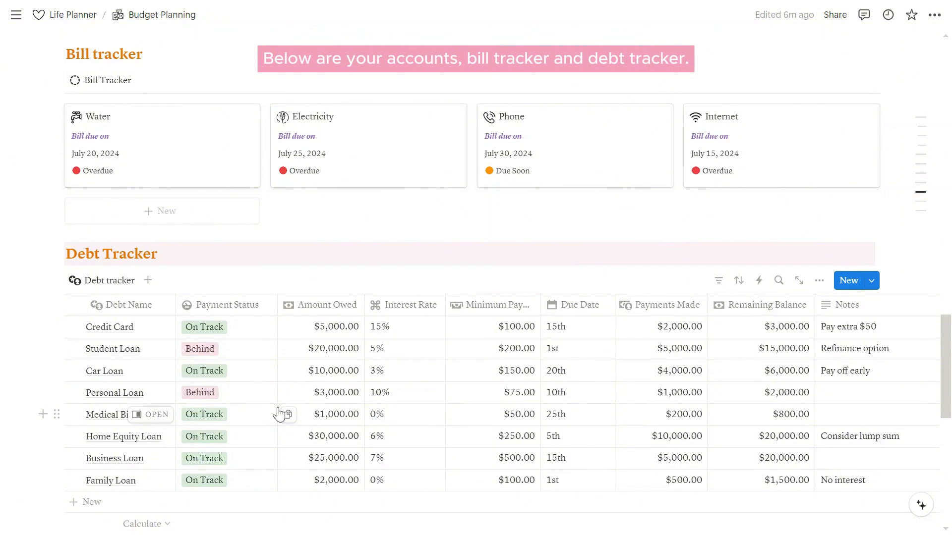
# - Return to the Income table and show its June view and its July view
pyautogui.scroll(7, 898, 323)
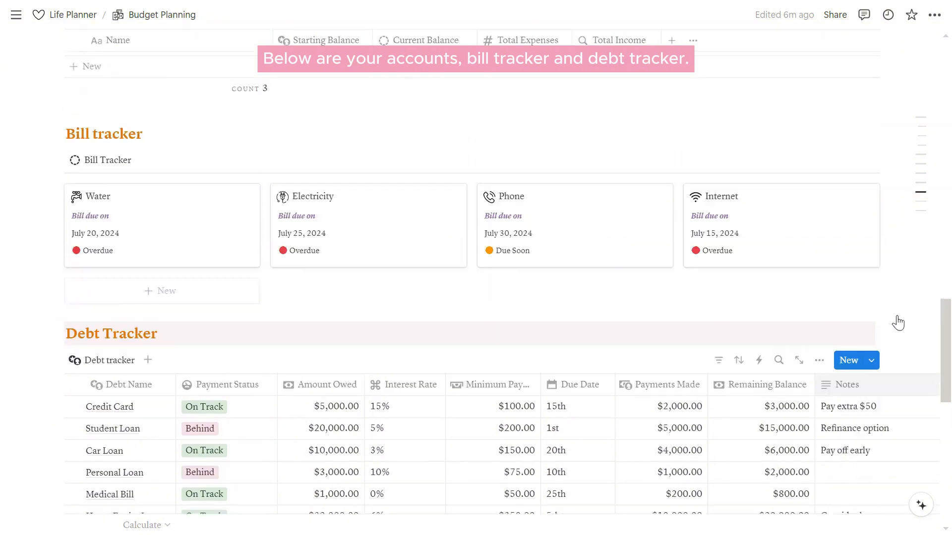
pyautogui.scroll(6, 900, 317)
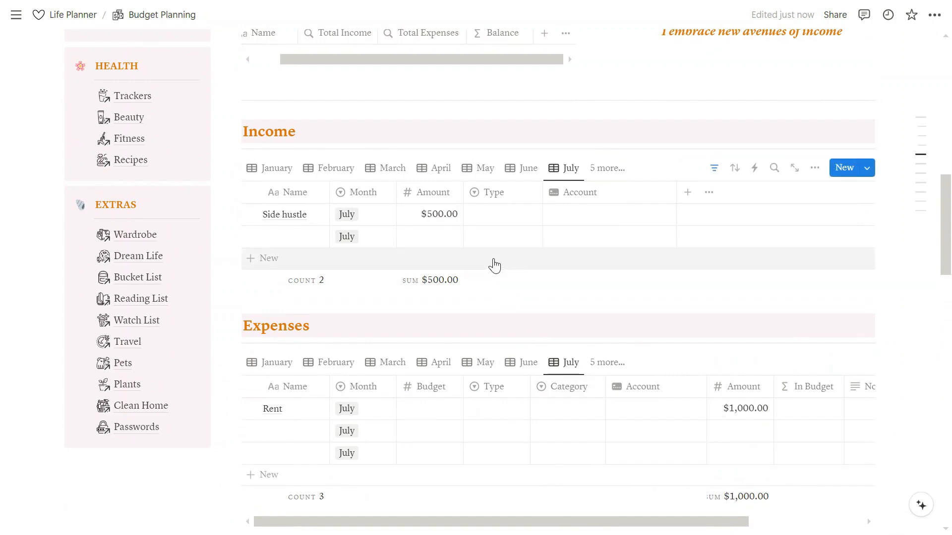
pyautogui.click(528, 169)
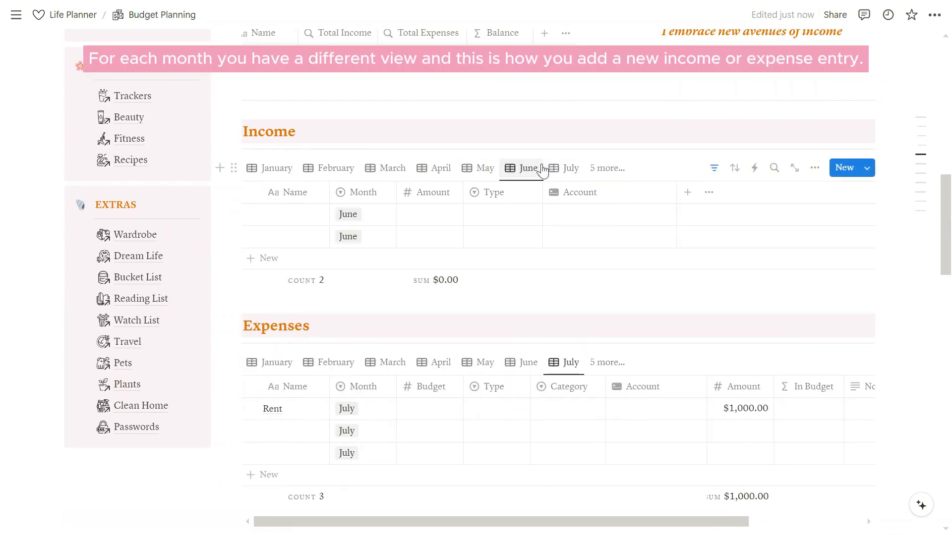
pyautogui.click(568, 168)
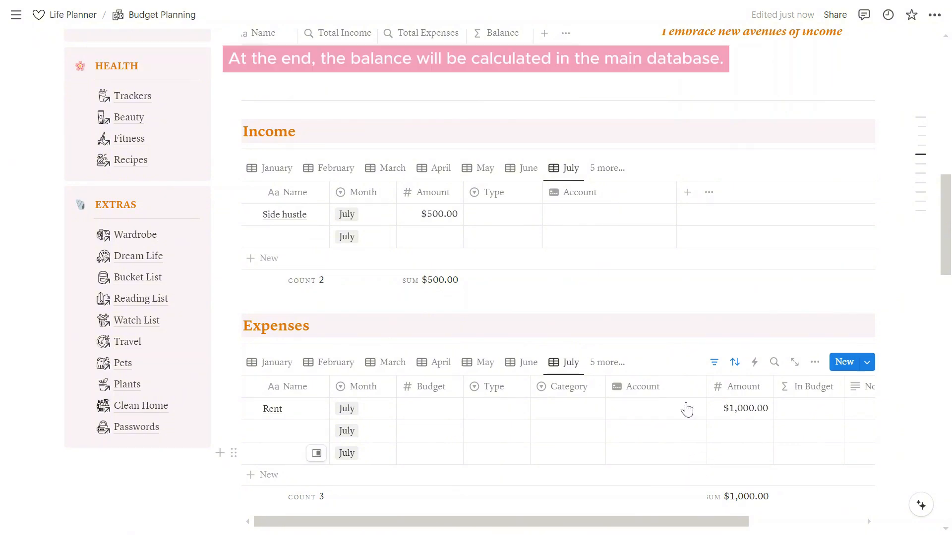
# - Examine the Monthly balance table with its Name, Total Income, Total Expenses and Balance columns
pyautogui.scroll(9, 687, 409)
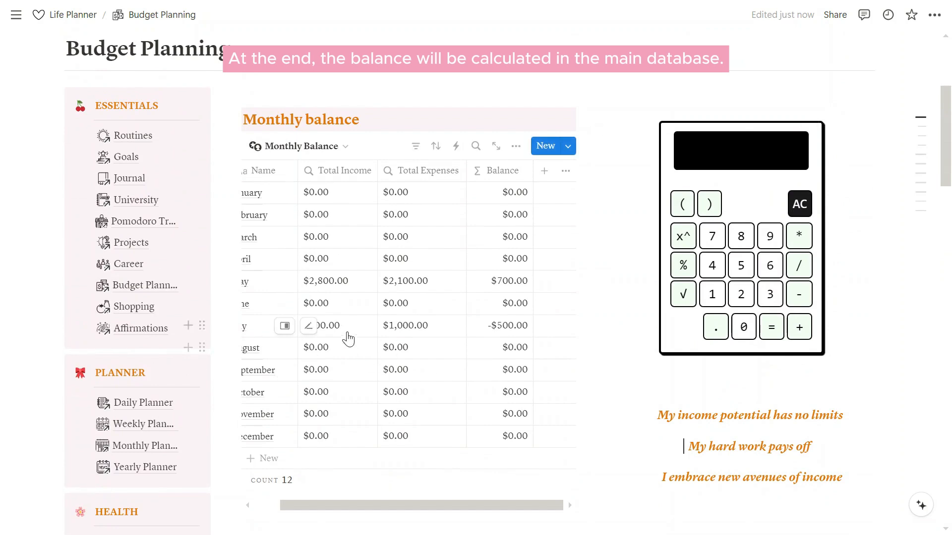
pyautogui.moveTo(452, 511); pyautogui.dragTo(399, 510)
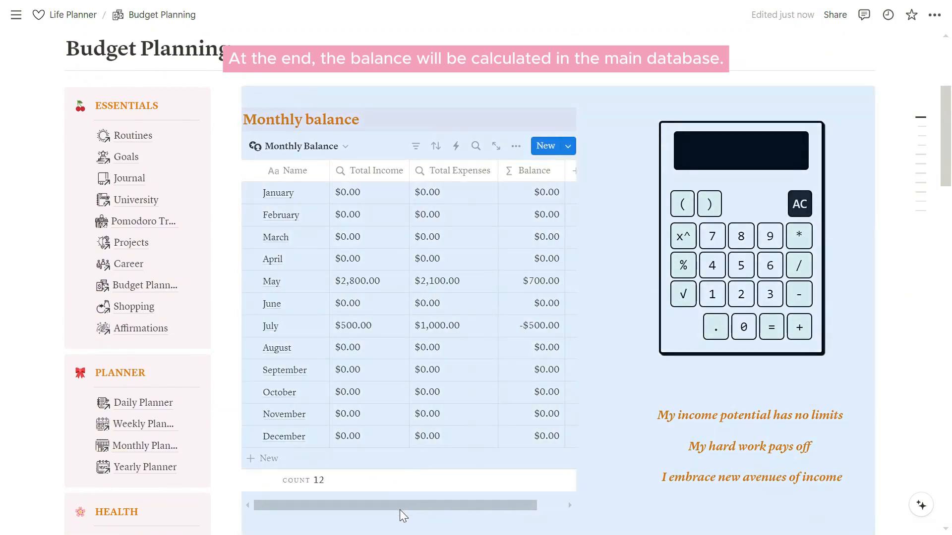
pyautogui.click(920, 385)
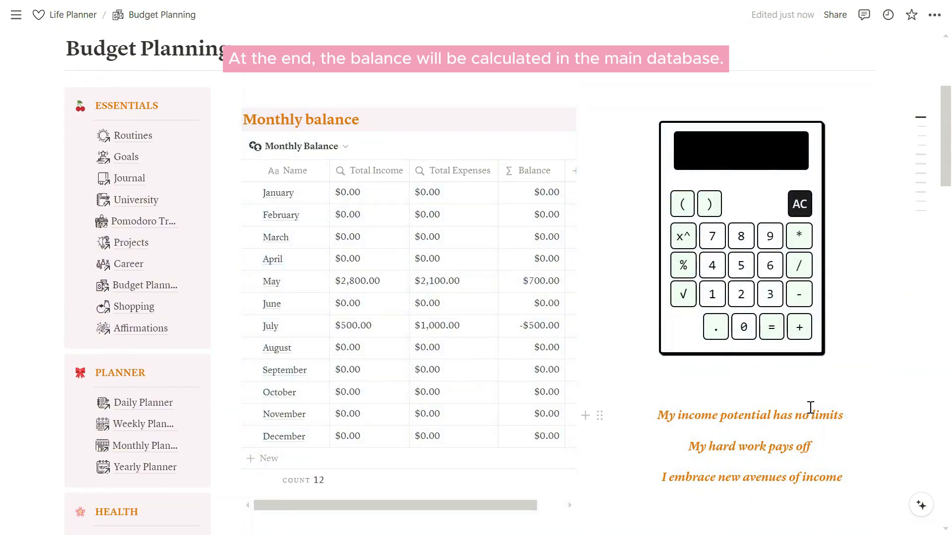
# - Mark July as paid for the Water bill in the Bill tracker and close the bill
pyautogui.scroll(-15, 905, 403)
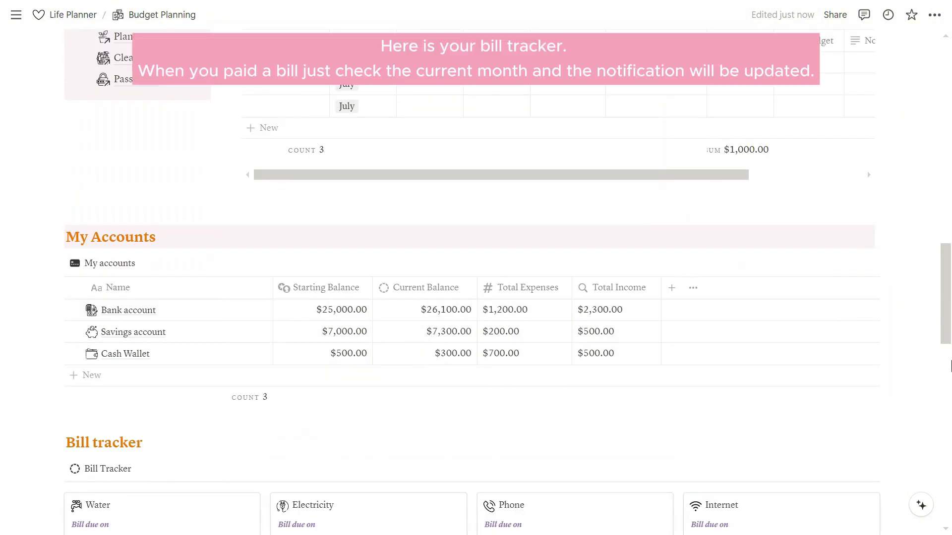
pyautogui.scroll(-6, 929, 362)
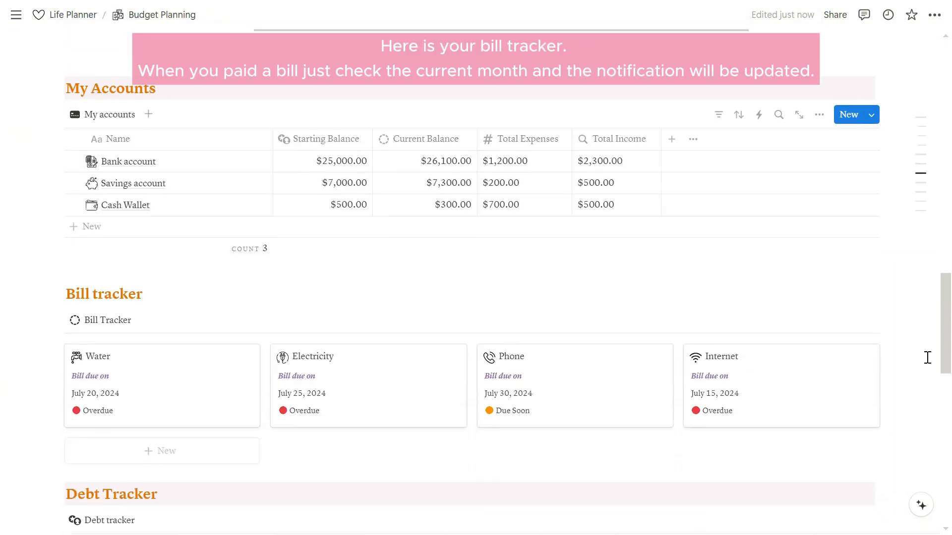
pyautogui.click(157, 240)
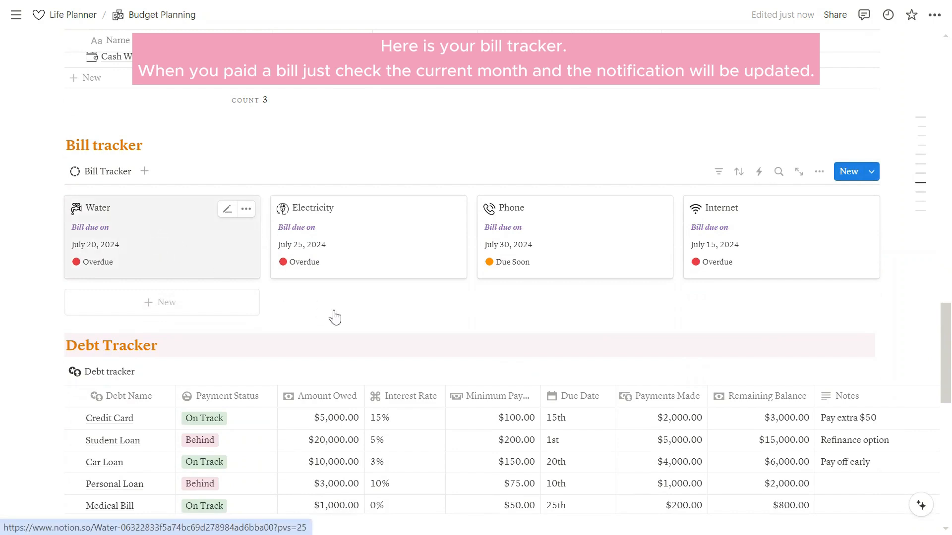
pyautogui.scroll(-5, 521, 286)
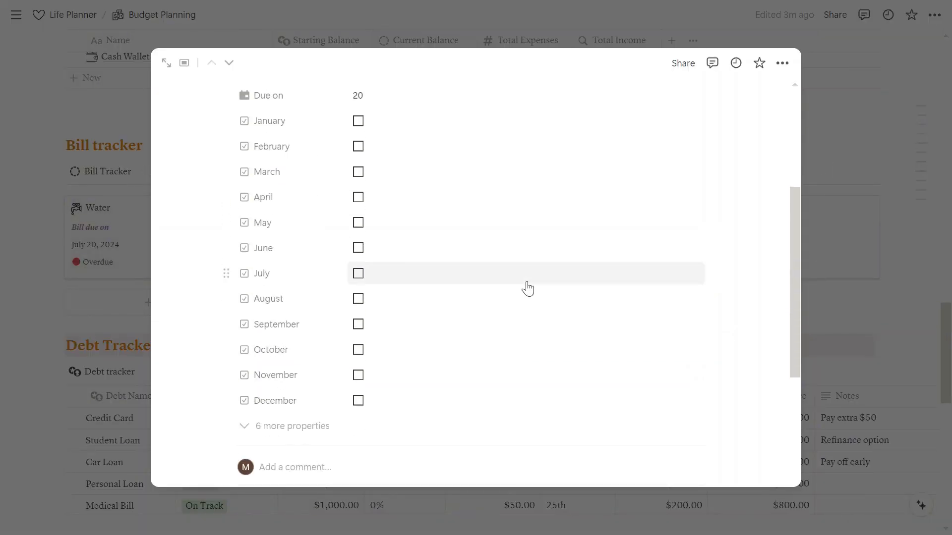
pyautogui.click(496, 273)
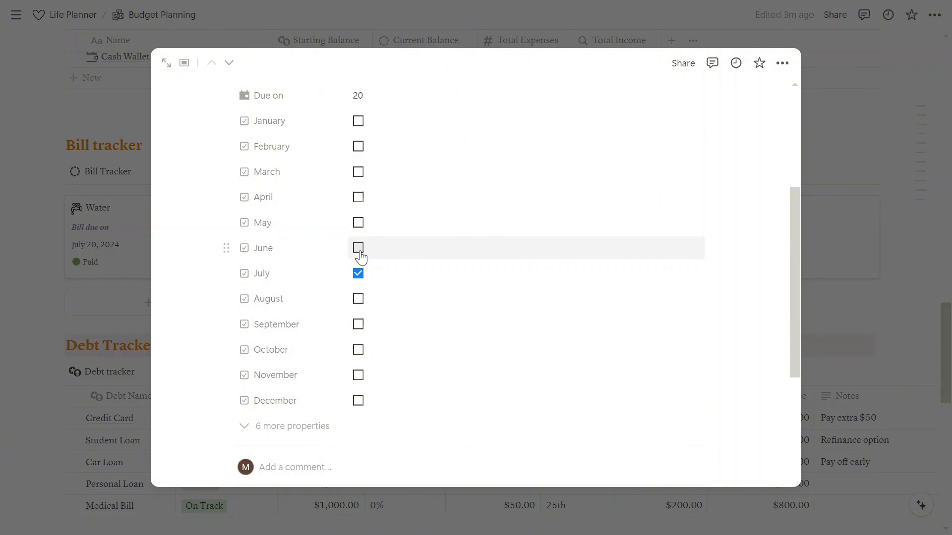
pyautogui.click(847, 301)
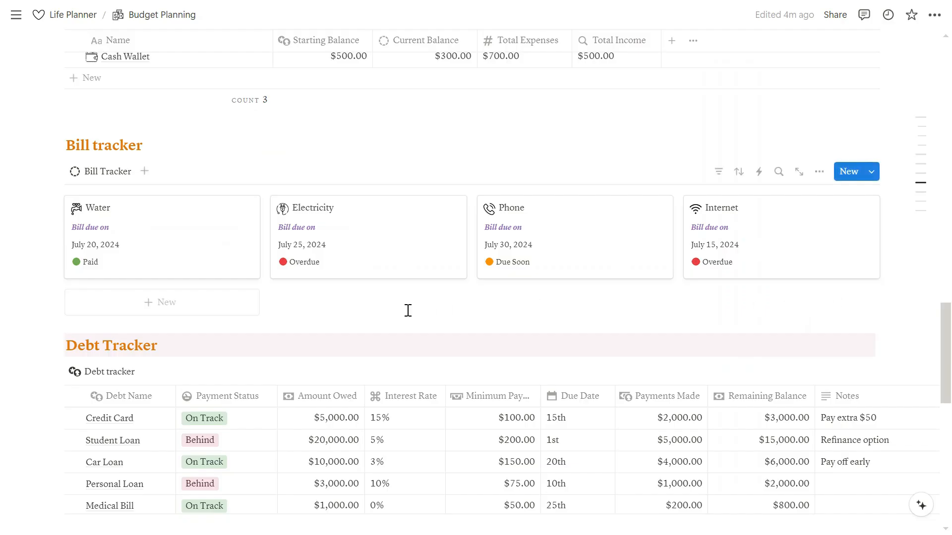
# - Examine the Debt Tracker table's loans, payments made and remaining balances
pyautogui.scroll(-2, 399, 297)
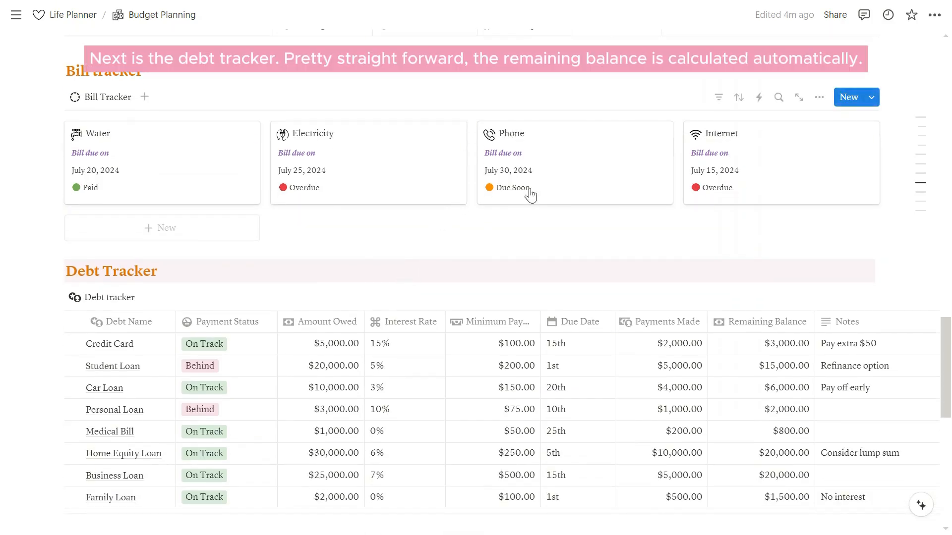
pyautogui.scroll(-4, 629, 209)
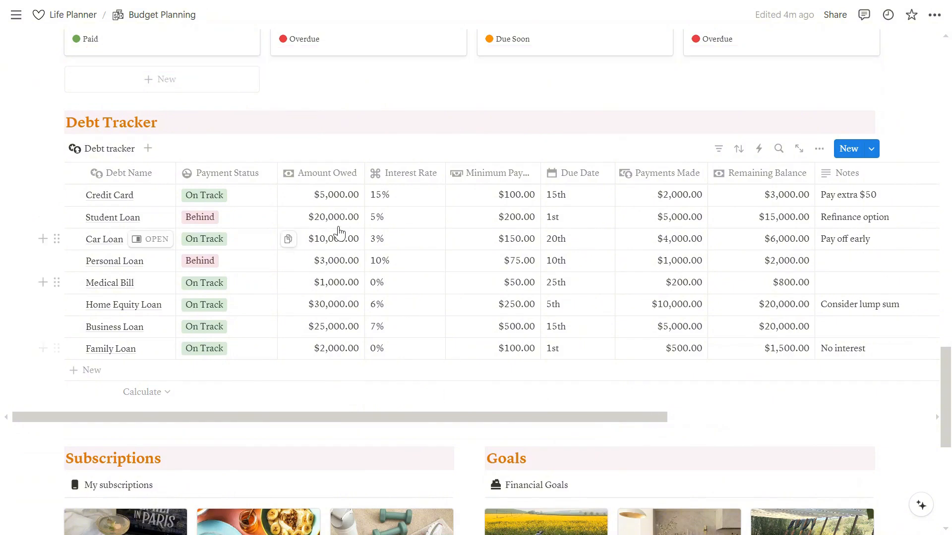
# - Set the Netflix subscription's renewal date to July 30, 2024 and close its page
pyautogui.scroll(-5, 416, 409)
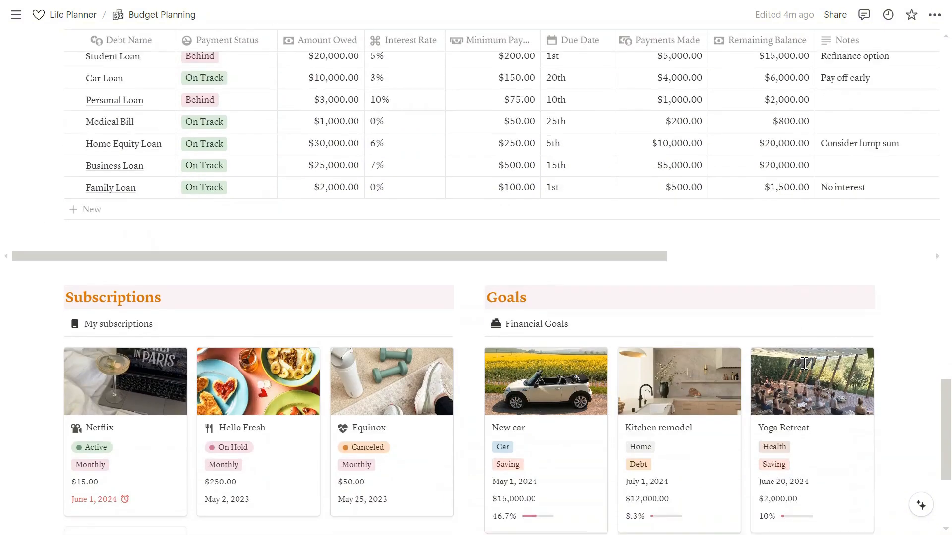
pyautogui.click(135, 349)
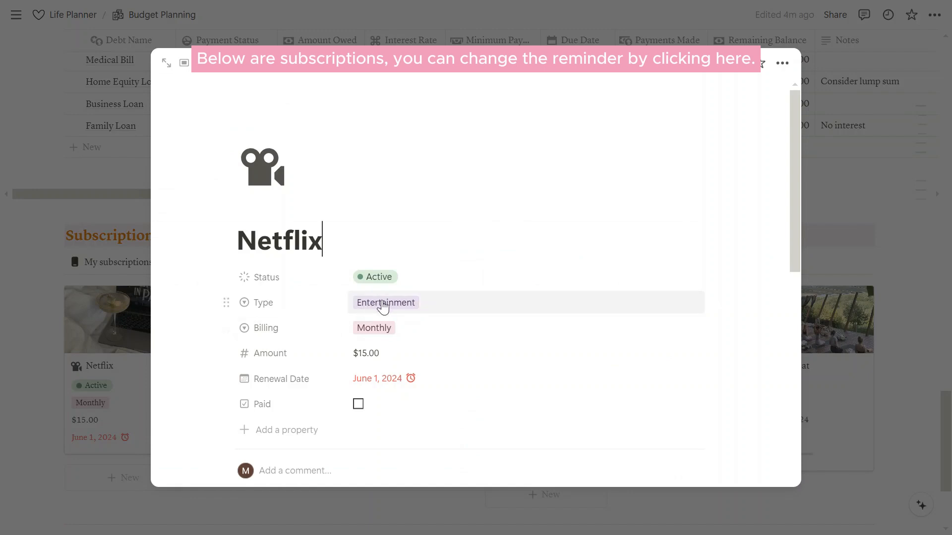
pyautogui.click(388, 380)
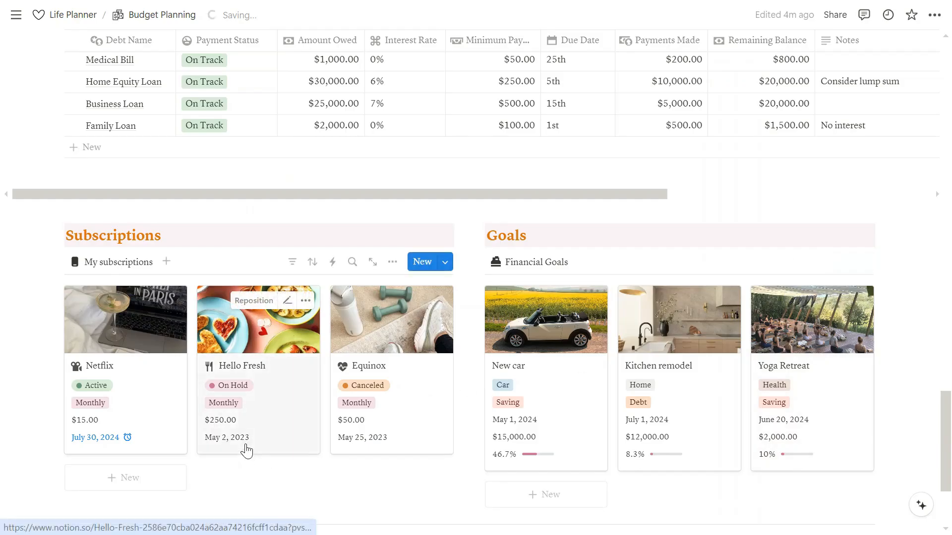
# - Set the Hello Fresh subscription's renewal date to July 10, 2023 and close the date picker
pyautogui.click(244, 444)
pyautogui.click(356, 124)
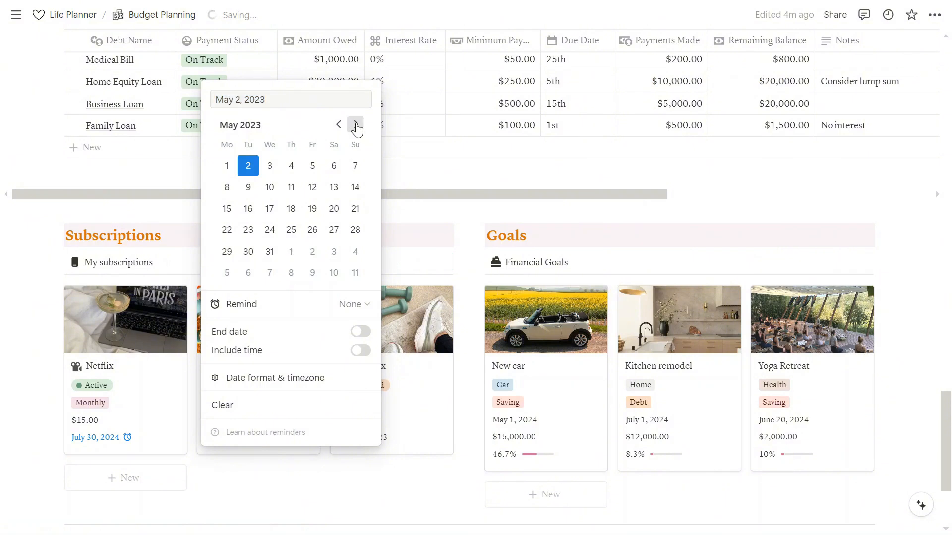
pyautogui.click(356, 126)
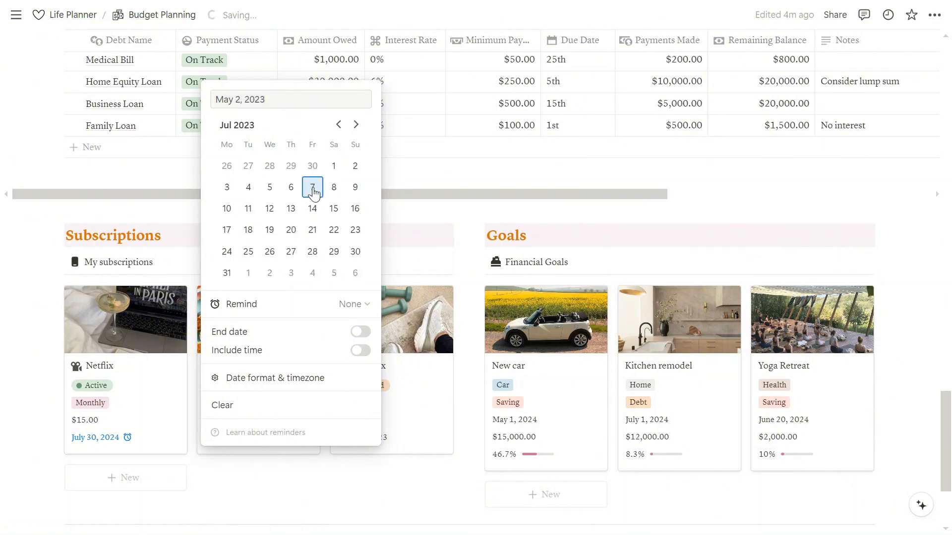
pyautogui.click(227, 208)
pyautogui.click(595, 236)
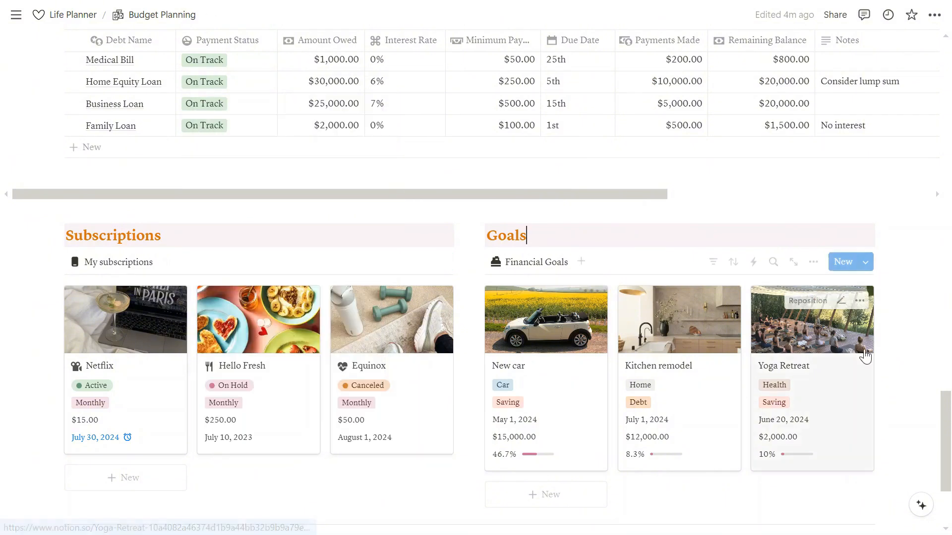
# - Open the New car financial goal and examine its dates, price, total saved, remaining amount and progress
pyautogui.click(579, 347)
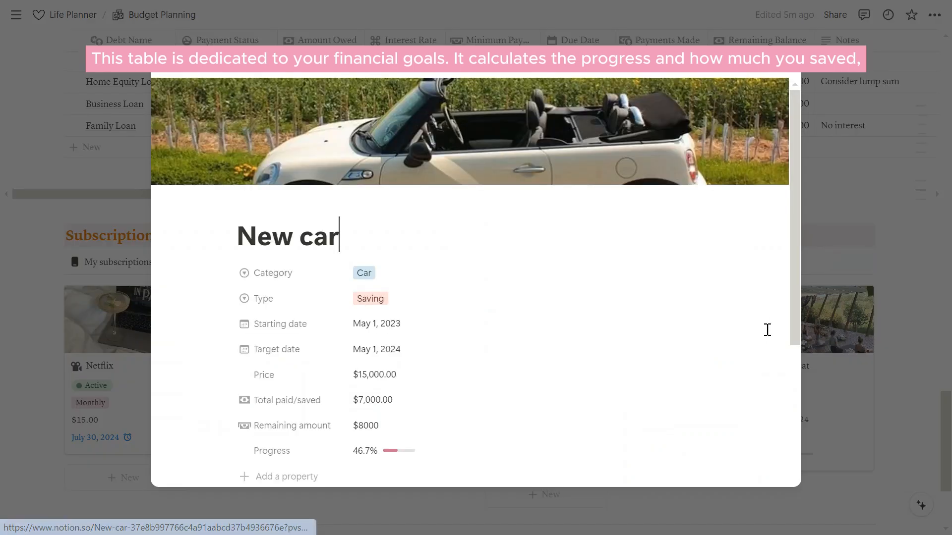
pyautogui.scroll(-1, 669, 275)
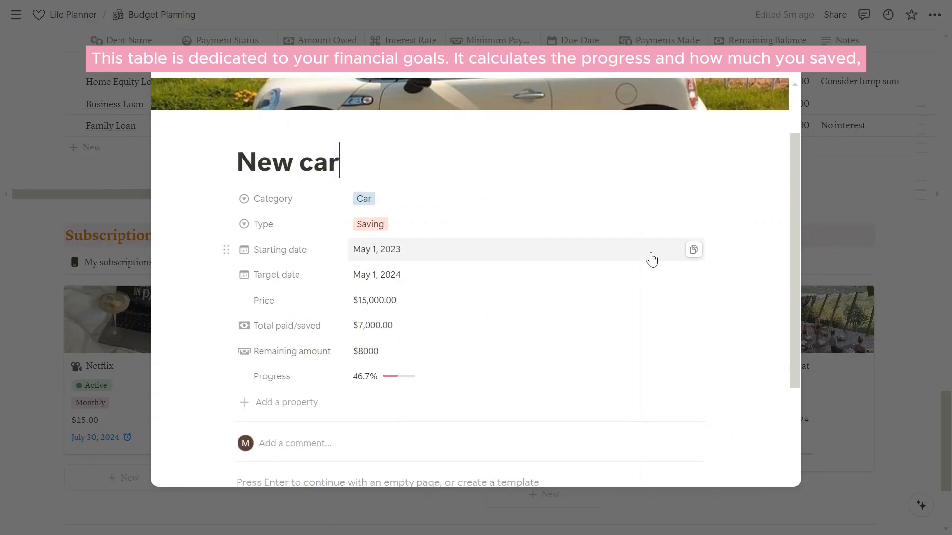
pyautogui.scroll(-2, 651, 259)
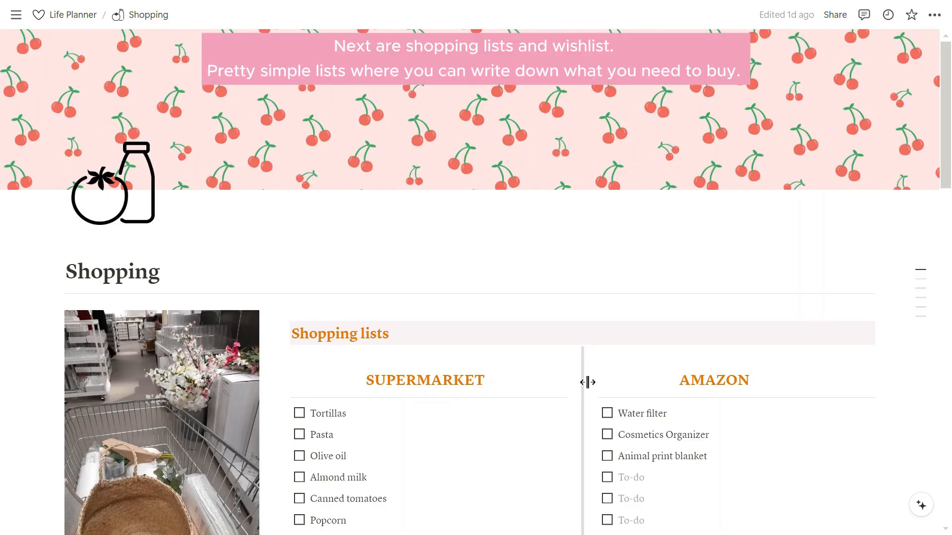
# - Review the Shopping page's store lists and its Wishlist section
pyautogui.scroll(-2, 587, 382)
pyautogui.scroll(-5, 682, 387)
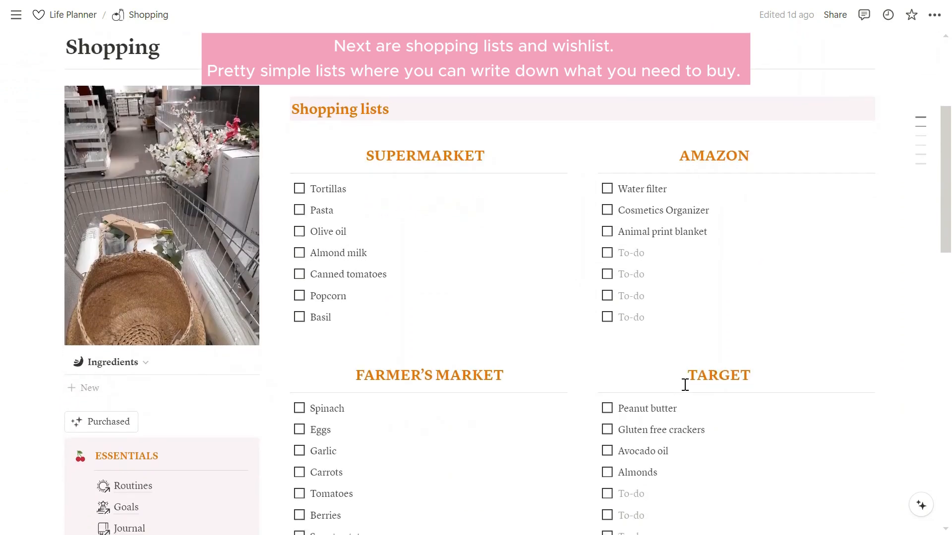
pyautogui.scroll(-5, 738, 365)
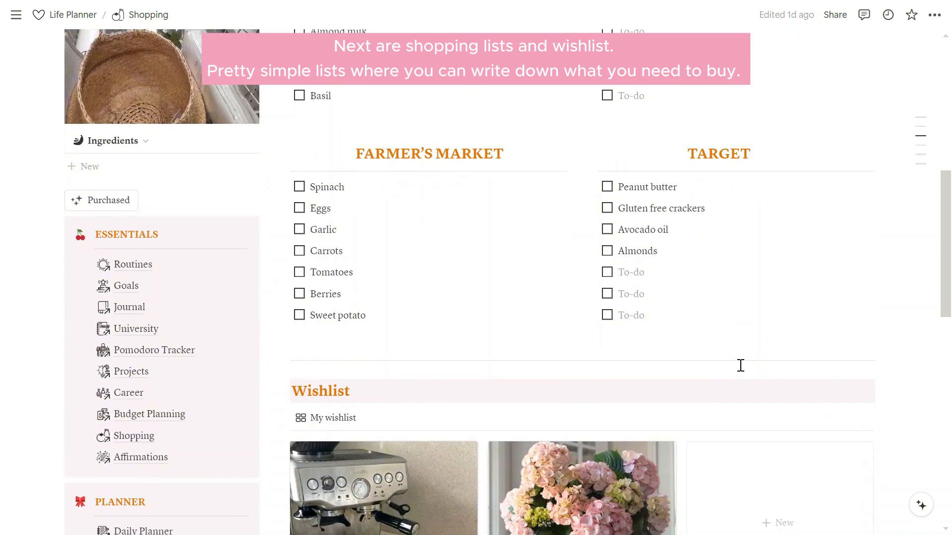
pyautogui.scroll(-3, 740, 367)
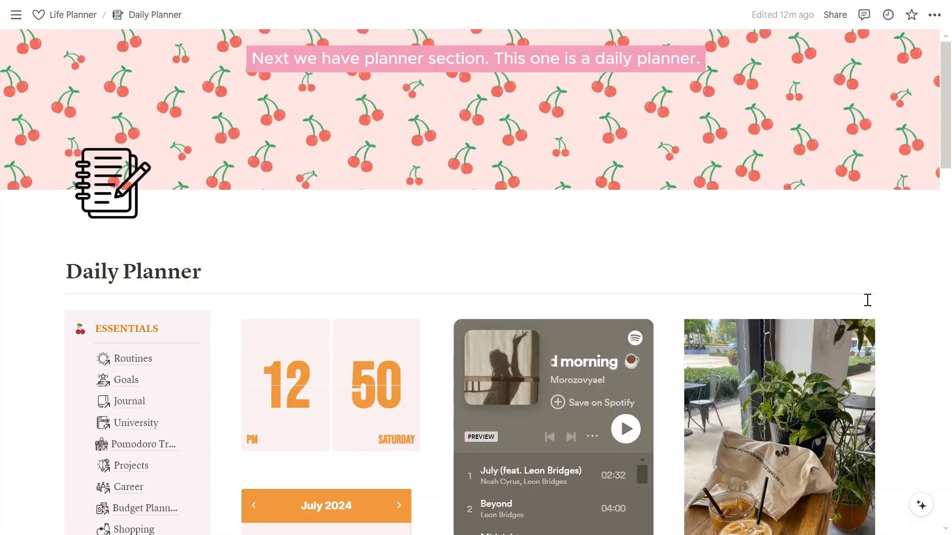
# - Examine the Daily Planner page, including the New Day button and the sections of the dated day entry
pyautogui.scroll(-3, 843, 305)
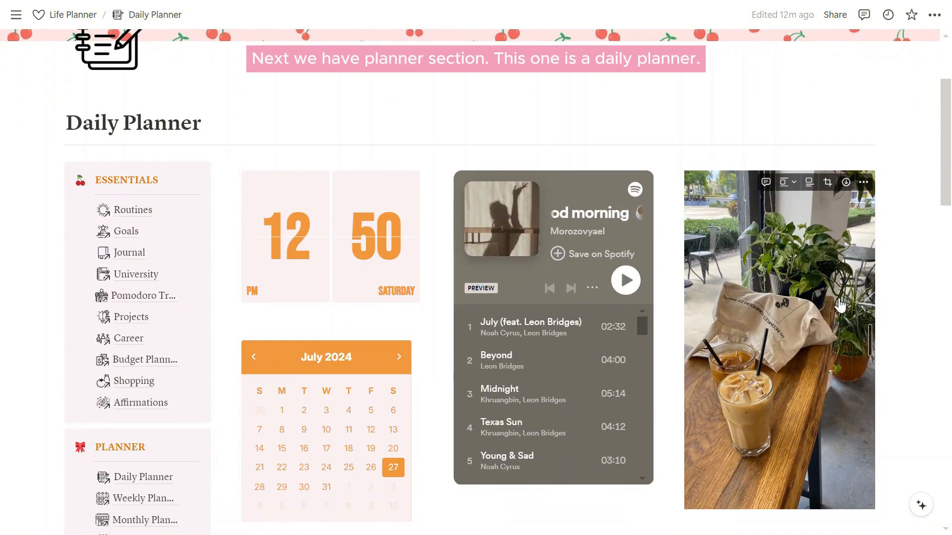
pyautogui.scroll(-6, 840, 304)
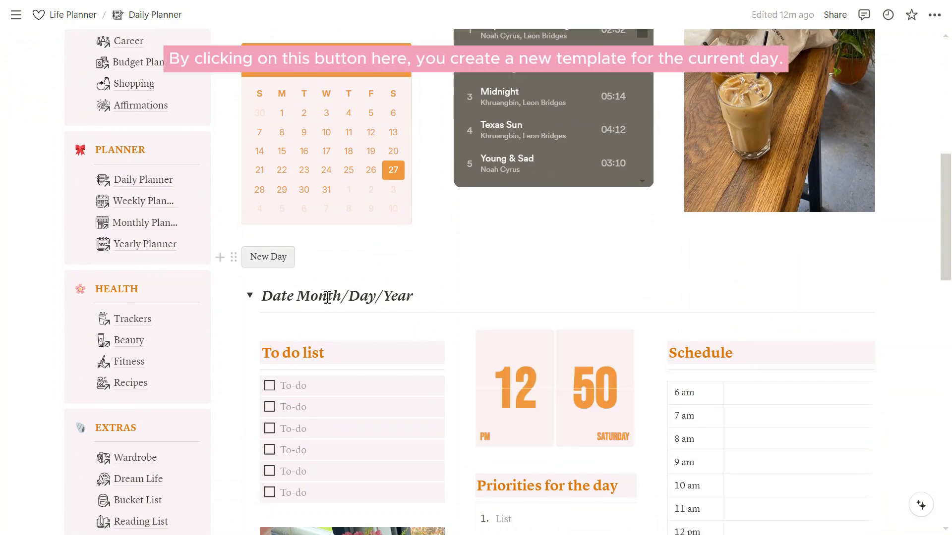
pyautogui.scroll(-2, 328, 297)
pyautogui.scroll(-10, 459, 261)
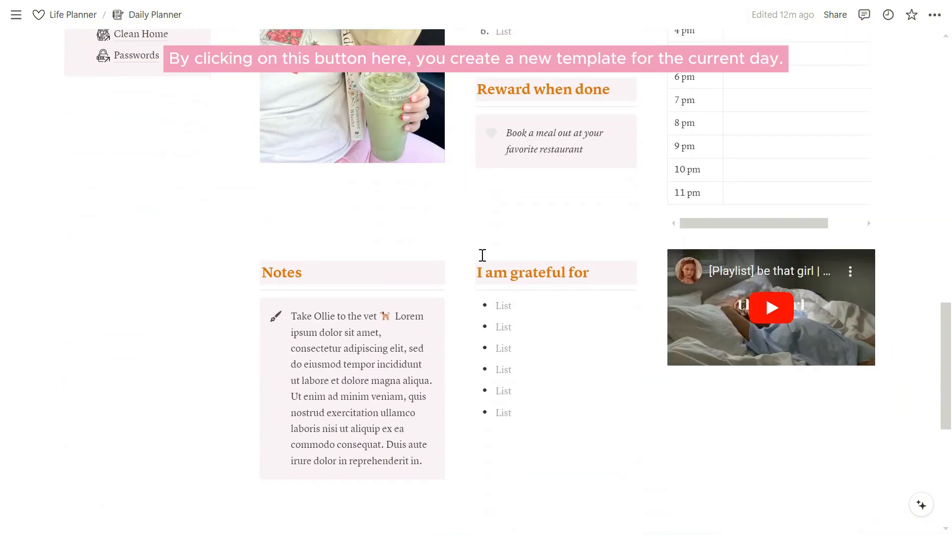
# - Collapse the Date Month/Day/Year entry, move it into the Daily Planner Archive, and open the archive
pyautogui.scroll(10, 482, 255)
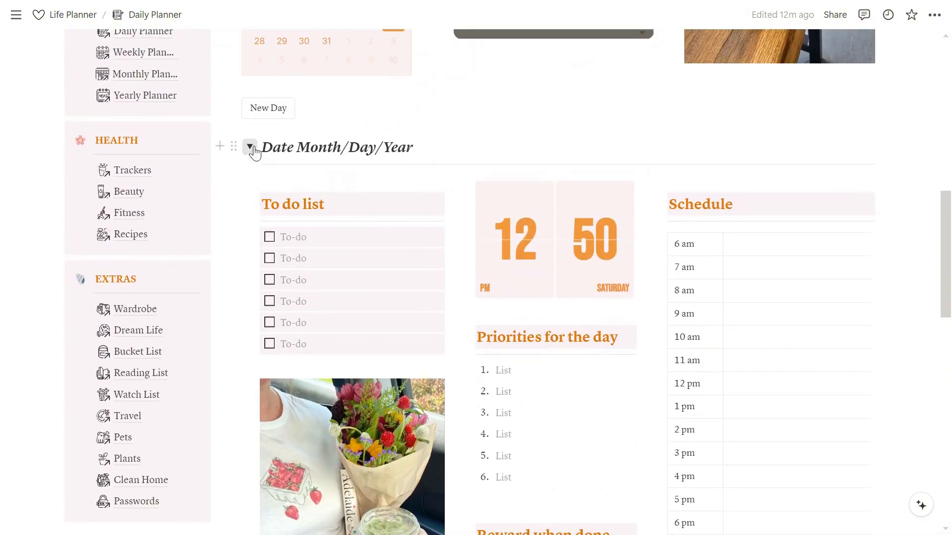
pyautogui.click(250, 148)
pyautogui.moveTo(233, 146); pyautogui.dragTo(260, 207)
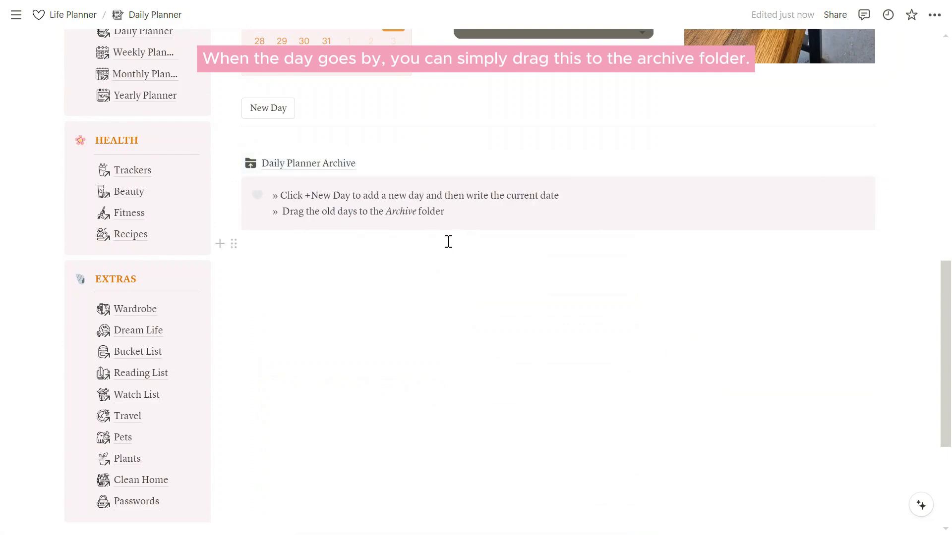
pyautogui.click(337, 163)
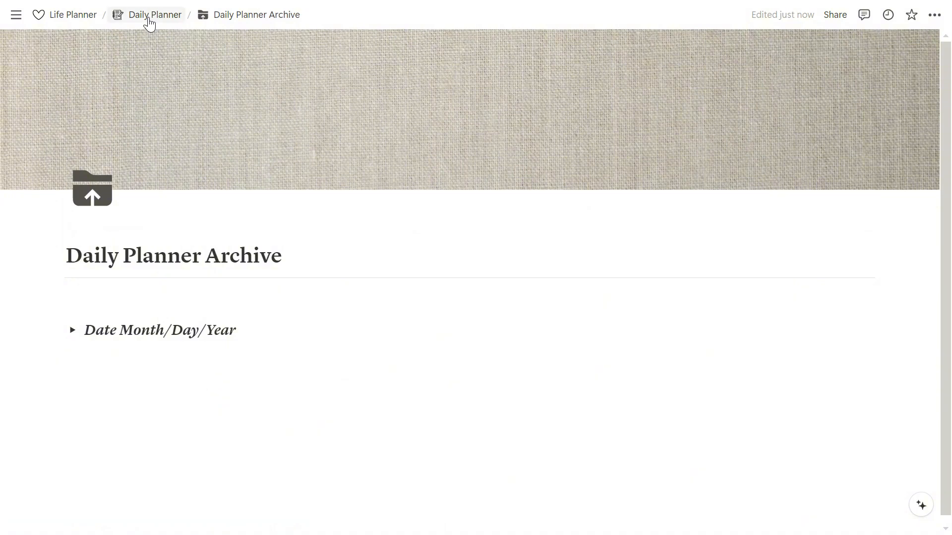
# - Return to the Daily Planner page and open the New Day button's settings
pyautogui.click(149, 20)
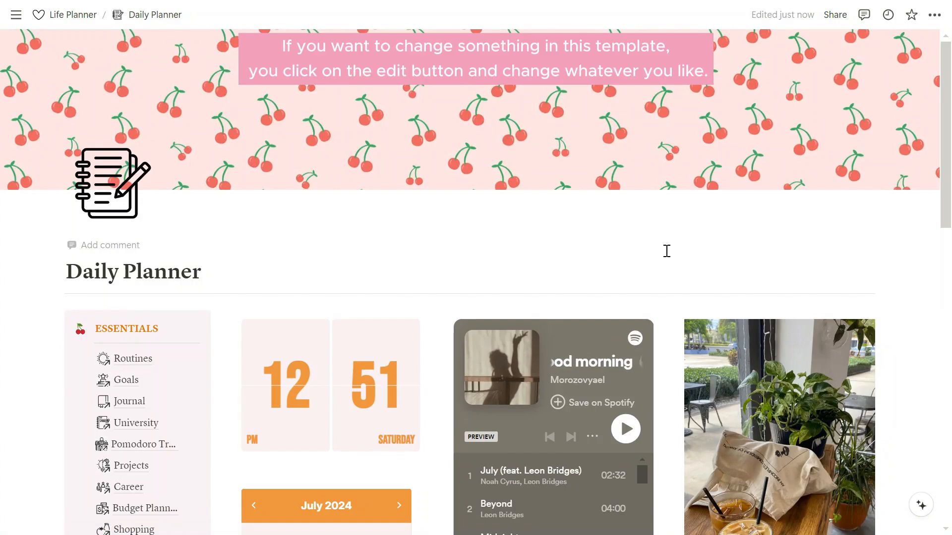
pyautogui.scroll(-9, 665, 250)
pyautogui.scroll(5, 610, 291)
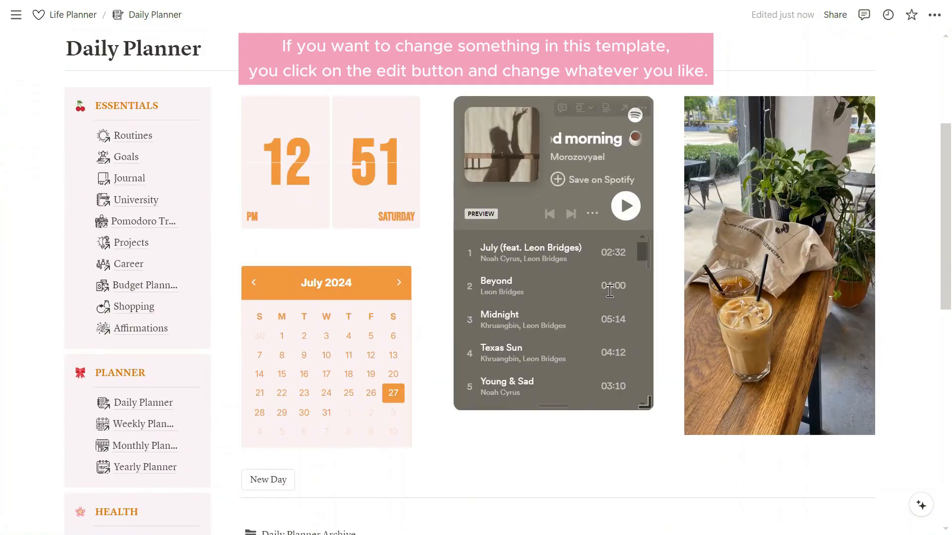
pyautogui.scroll(-3, 304, 347)
pyautogui.click(305, 331)
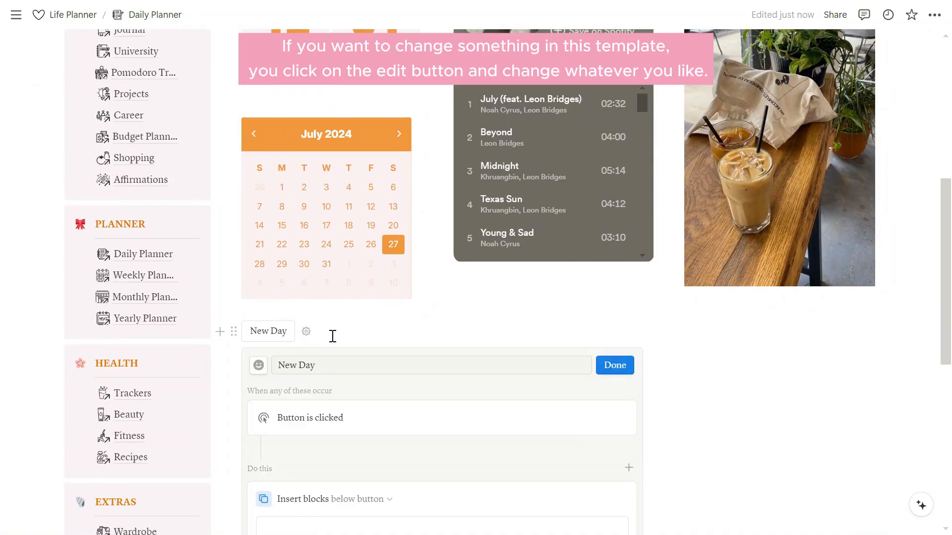
# - Expand the Date Month/Day/Year block in the New Day button's Insert blocks action and review the template's sections
pyautogui.scroll(-3, 519, 391)
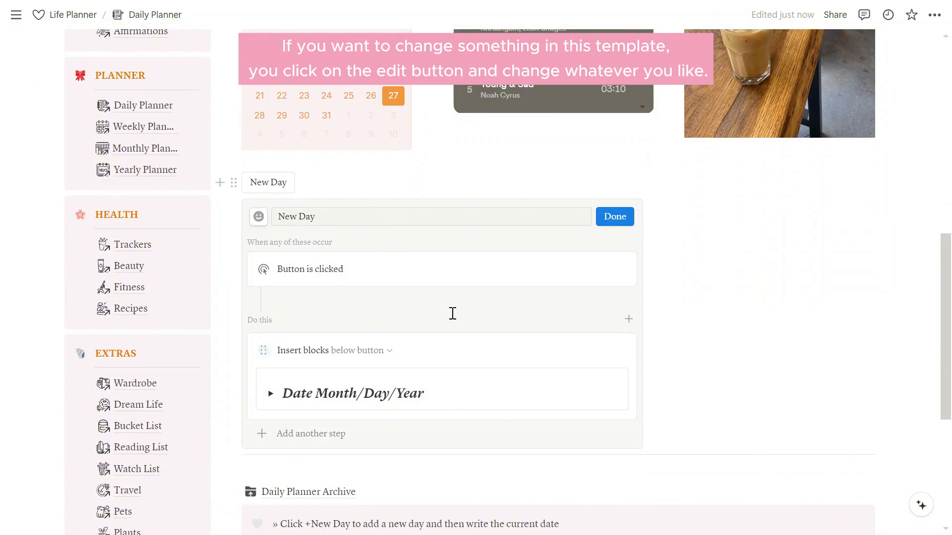
pyautogui.scroll(-2, 399, 374)
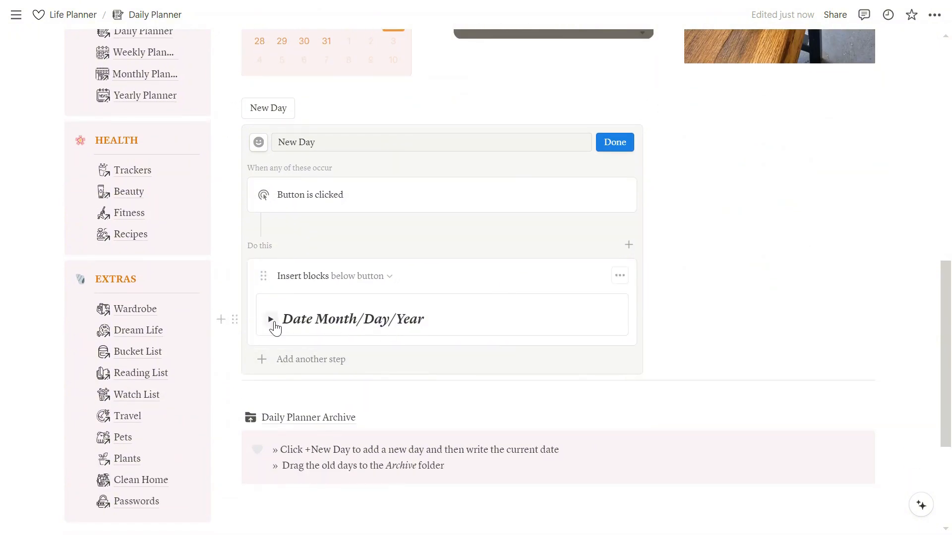
pyautogui.click(271, 320)
pyautogui.scroll(-1, 468, 317)
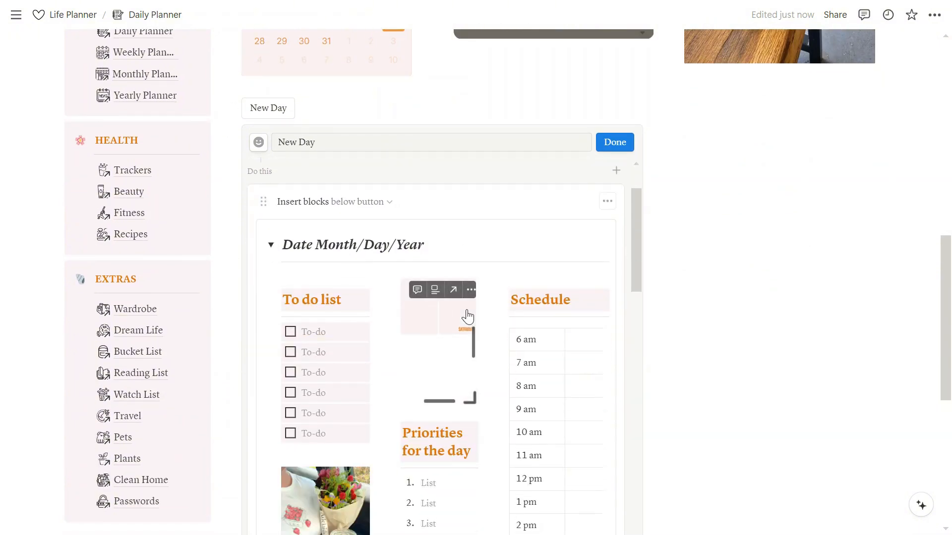
pyautogui.scroll(-3, 468, 317)
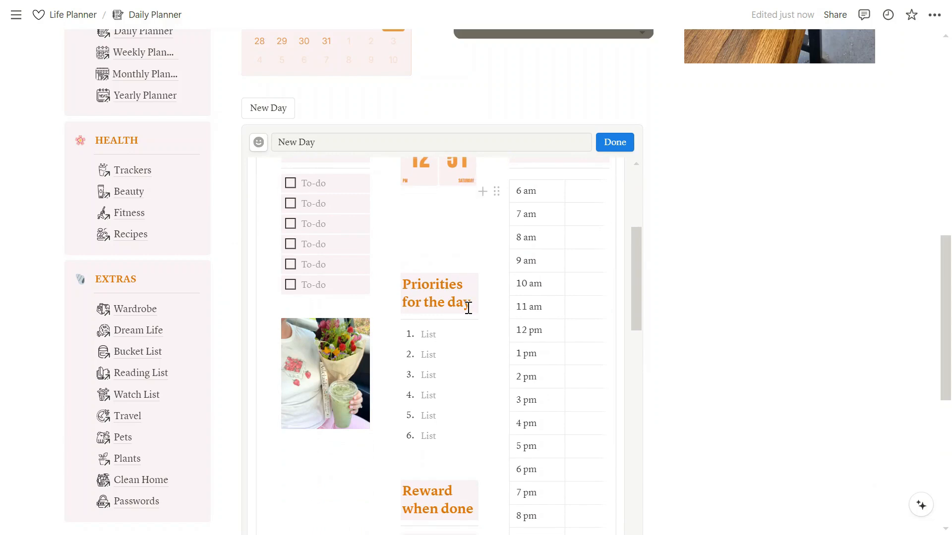
pyautogui.scroll(-2, 468, 308)
pyautogui.scroll(-6, 469, 309)
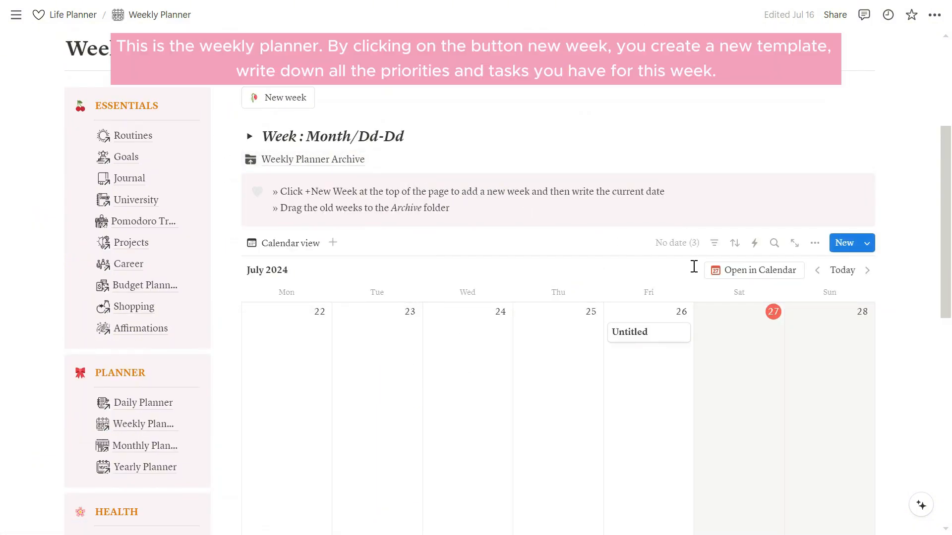
pyautogui.scroll(-7, 612, 257)
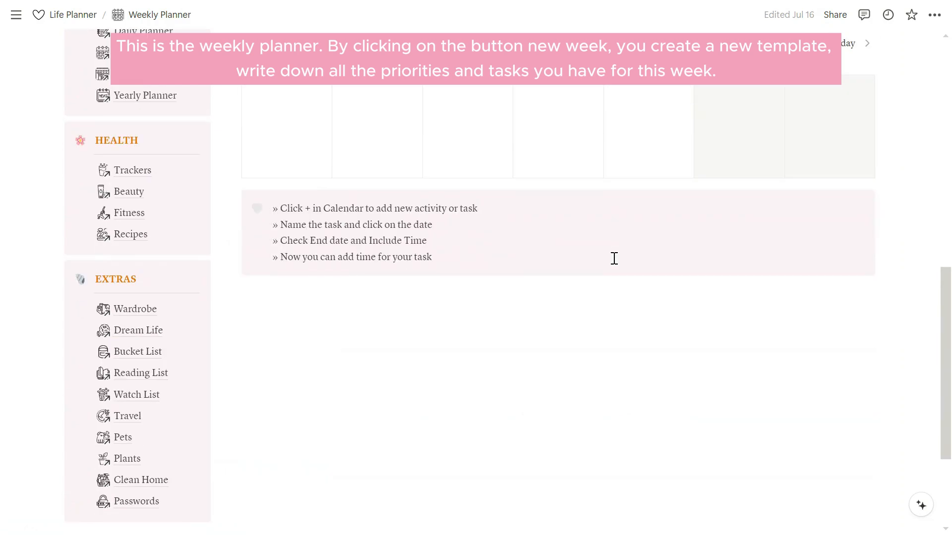
pyautogui.scroll(9, 611, 256)
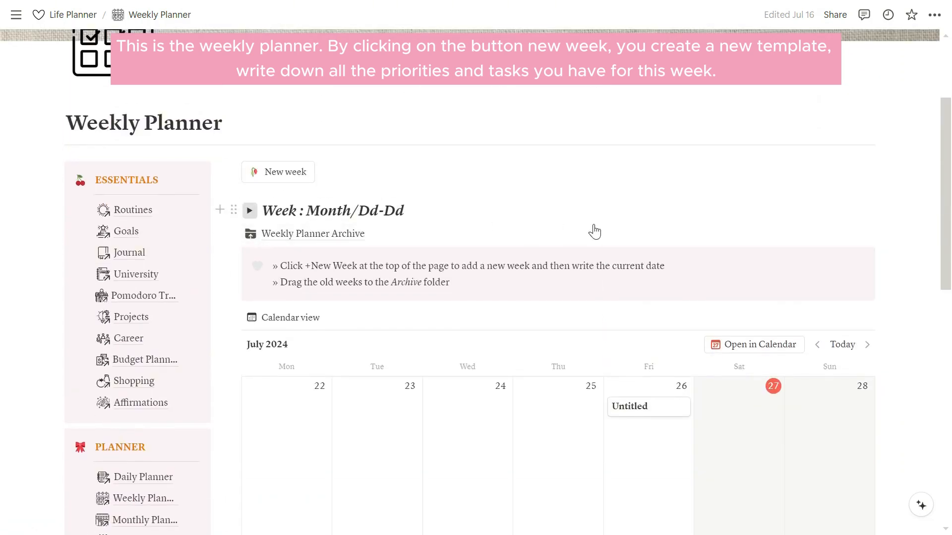
pyautogui.scroll(-9, 600, 228)
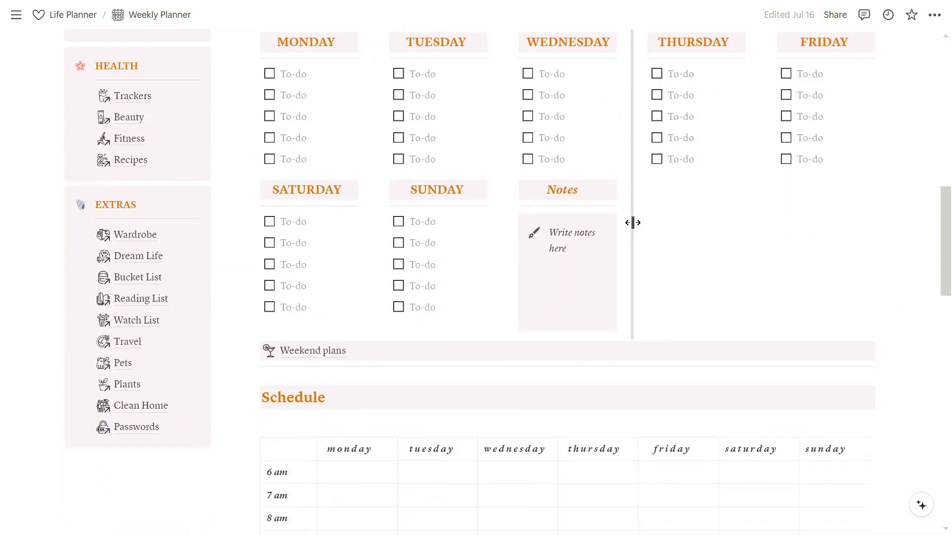
pyautogui.scroll(-2, 632, 223)
pyautogui.scroll(-2, 634, 223)
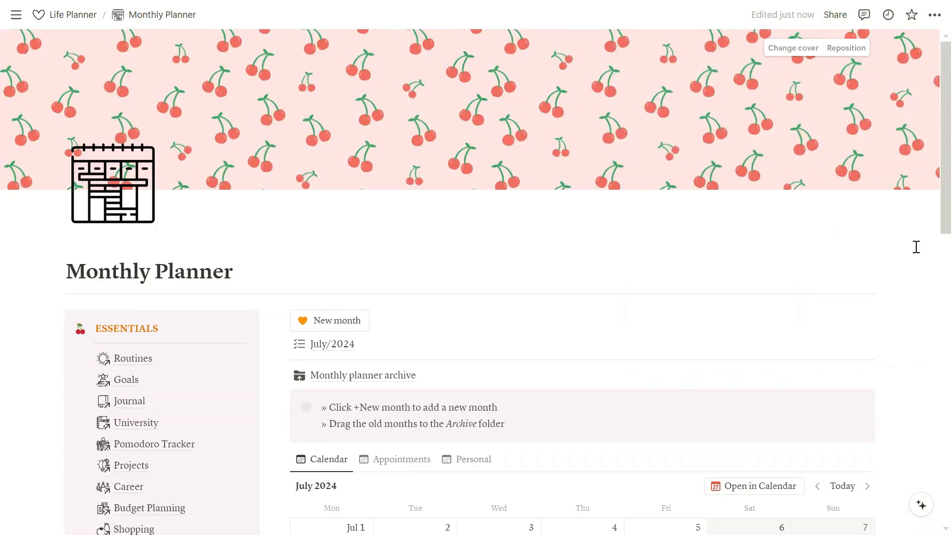
# - Open the July/2024 page from the Monthly Planner
pyautogui.scroll(-2, 916, 273)
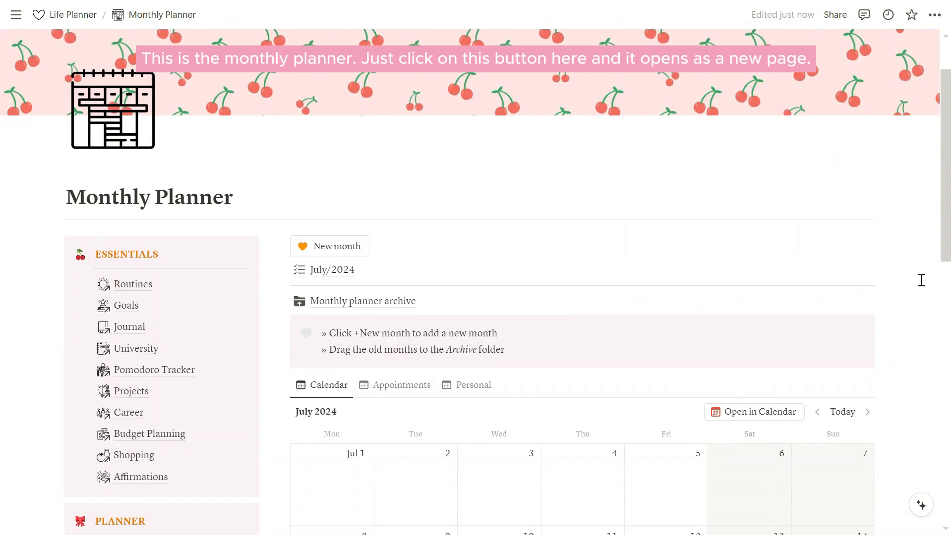
pyautogui.scroll(2, 921, 280)
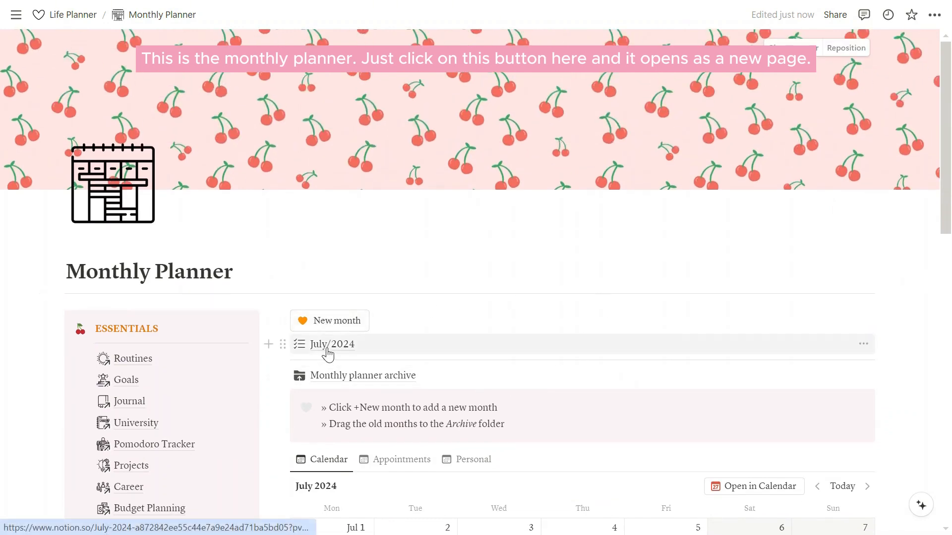
pyautogui.click(326, 346)
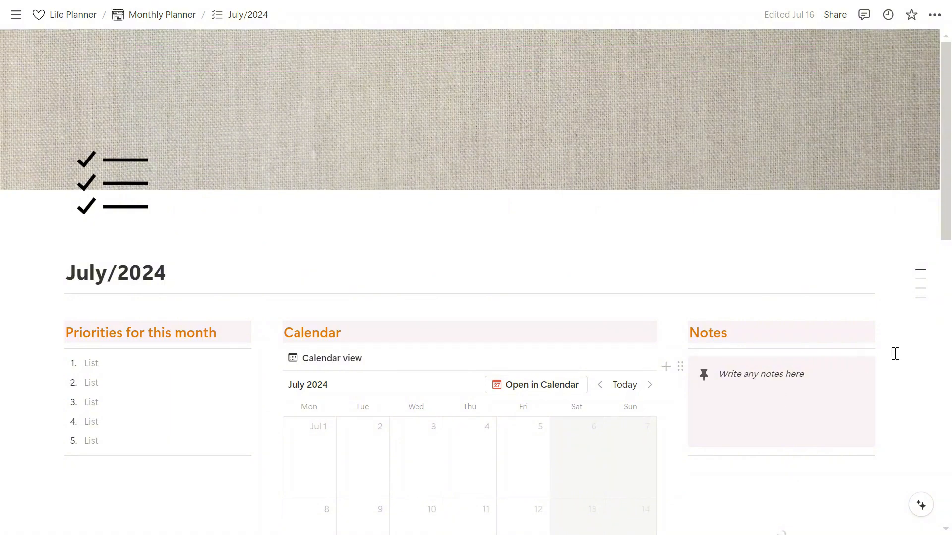
# - Review the July/2024 page's priorities, calendar, notes and quote, and return to the Monthly Planner
pyautogui.scroll(-2, 935, 338)
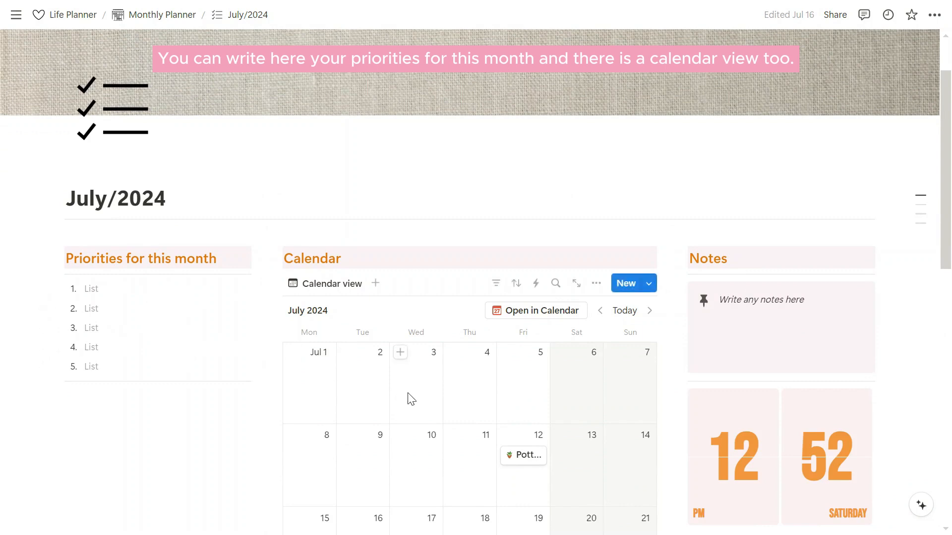
pyautogui.scroll(-3, 427, 382)
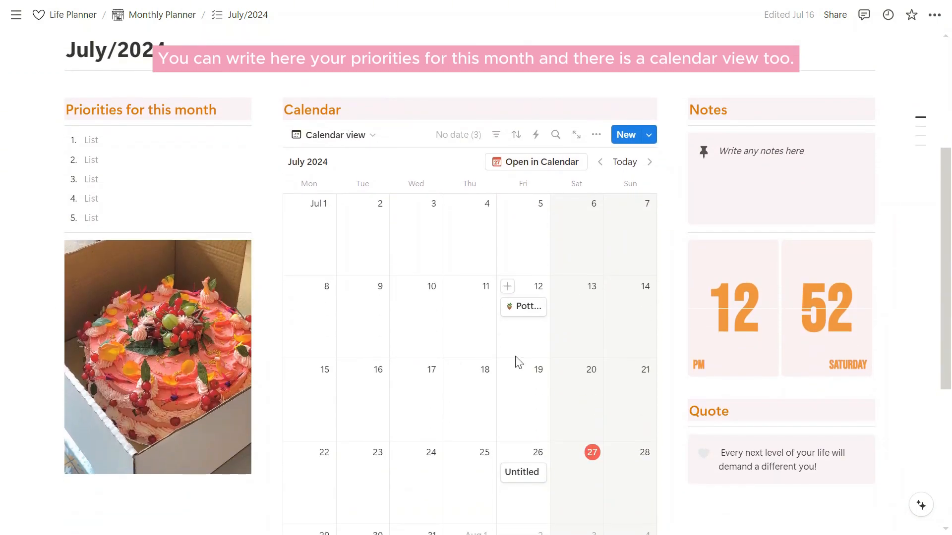
pyautogui.scroll(-2, 520, 363)
pyautogui.scroll(-2, 625, 391)
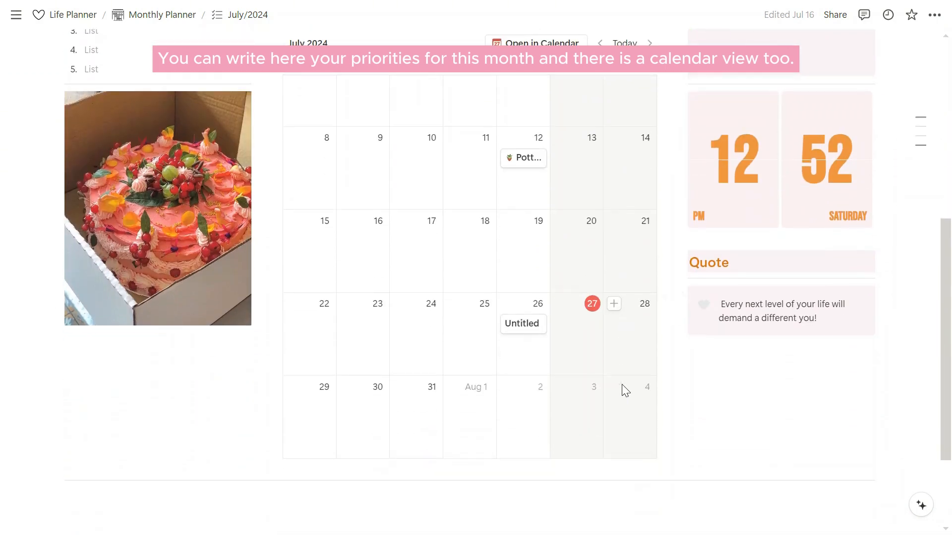
pyautogui.scroll(10, 623, 386)
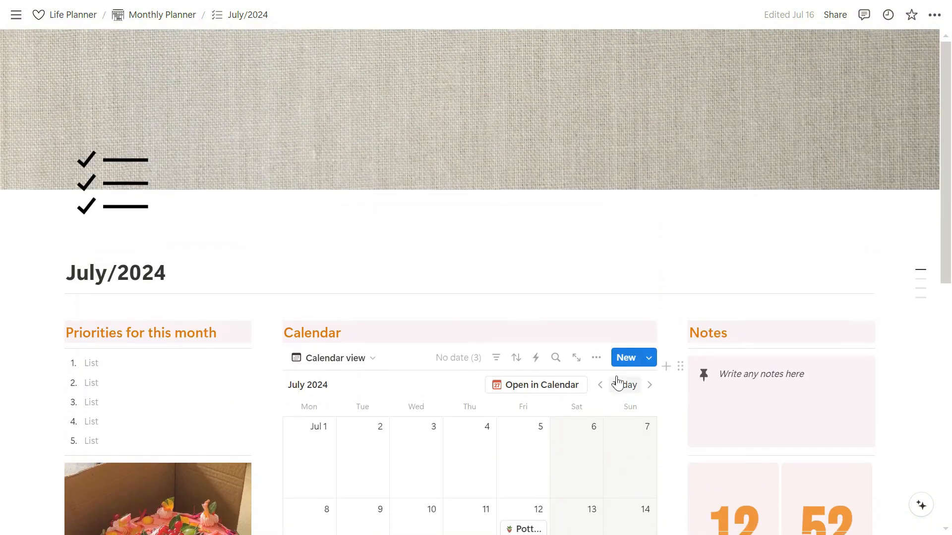
pyautogui.click(183, 16)
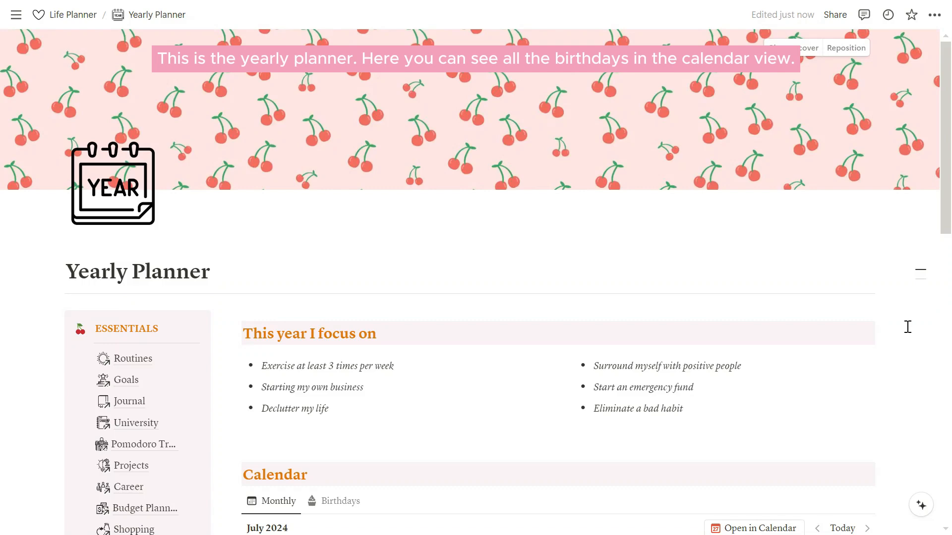
# - Review the Yearly Planner's focus list and monthly calendar
pyautogui.scroll(-5, 907, 328)
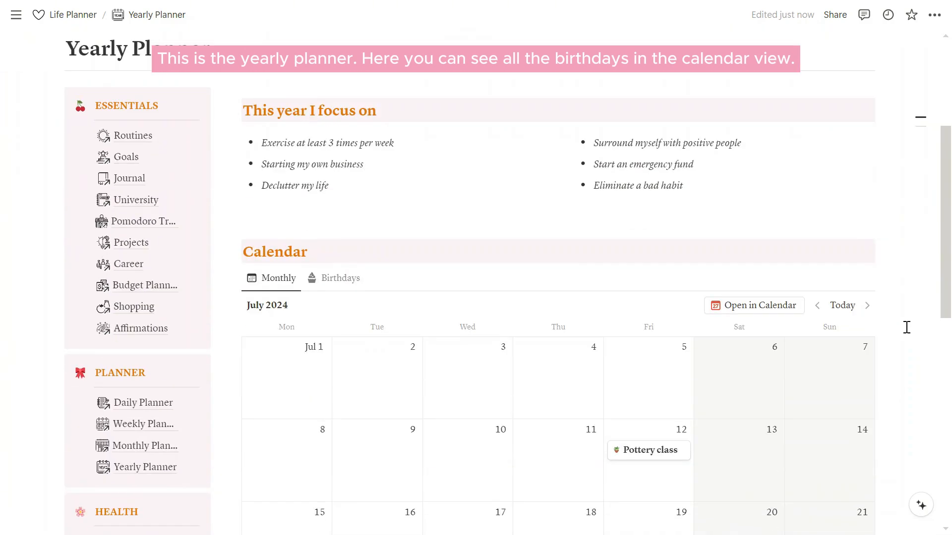
pyautogui.scroll(-12, 907, 328)
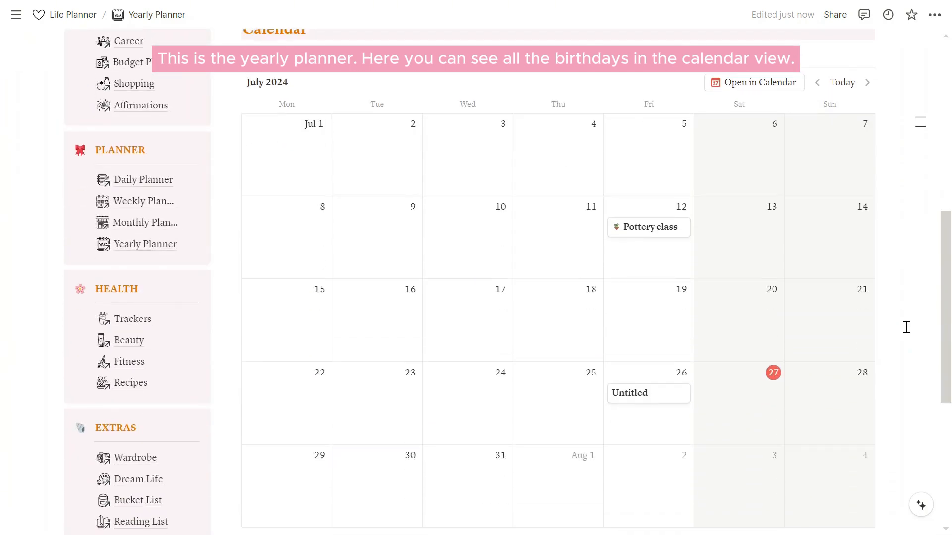
pyautogui.scroll(13, 907, 328)
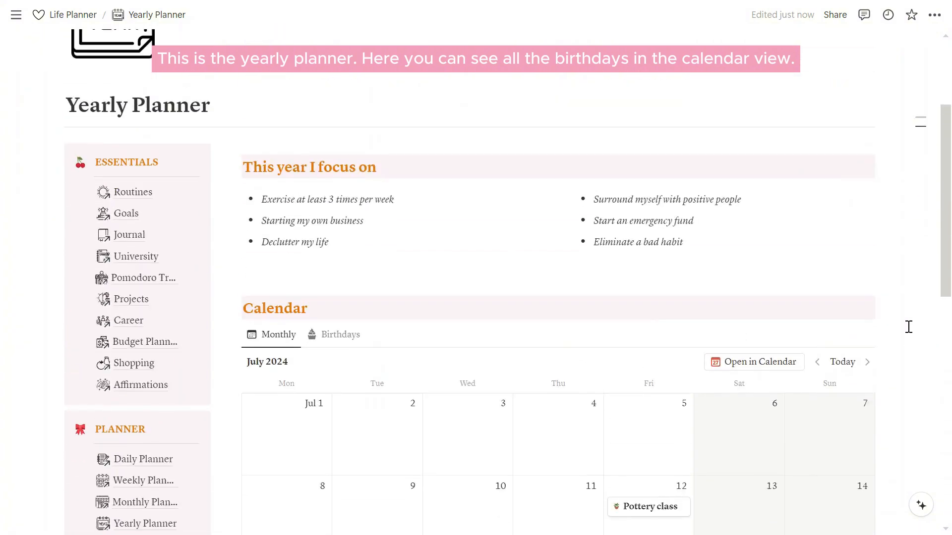
pyautogui.scroll(2, 907, 327)
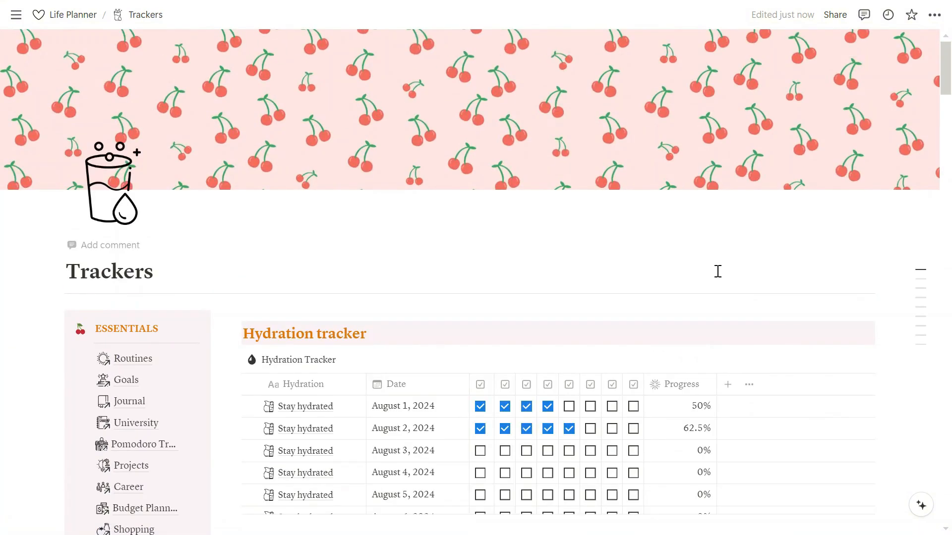
# - Examine the Hydration tracker table on the Trackers page, including its daily checkboxes and Progress column
pyautogui.scroll(-2, 721, 272)
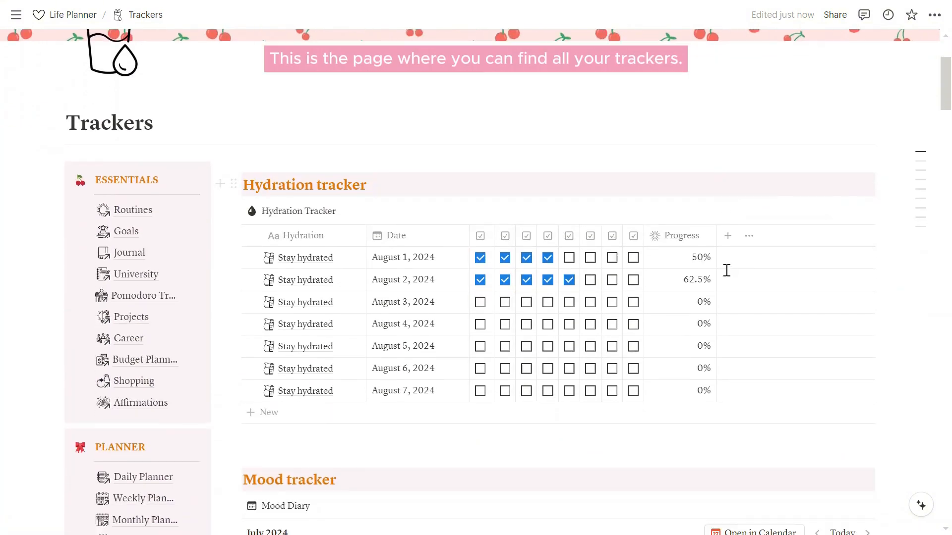
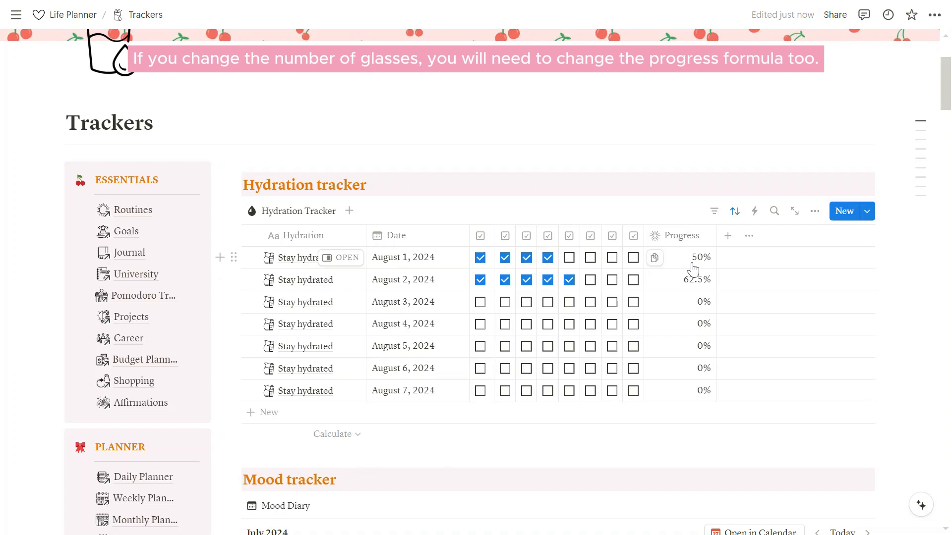
# - Duplicate the Glass 8 checkbox property in the Hydration tracker and rename the copy Glass 9
pyautogui.click(635, 238)
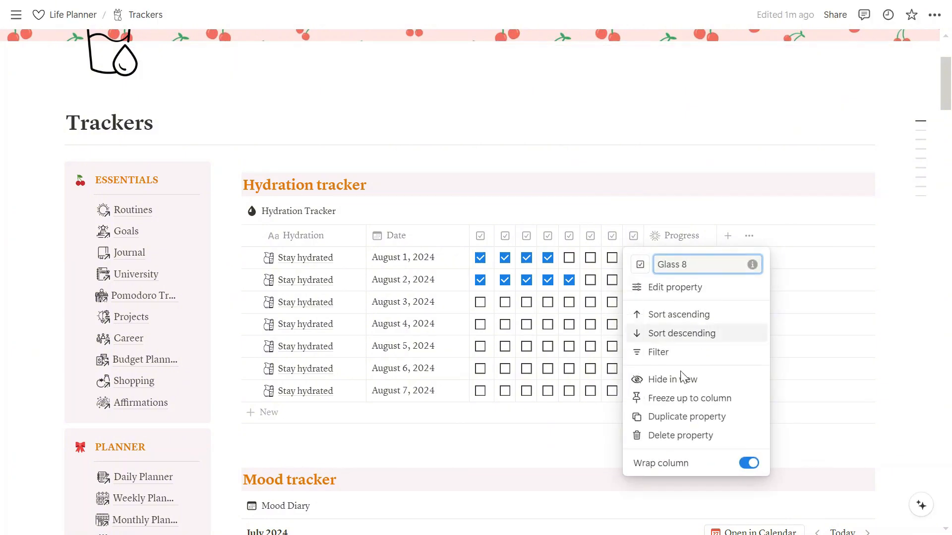
pyautogui.click(680, 417)
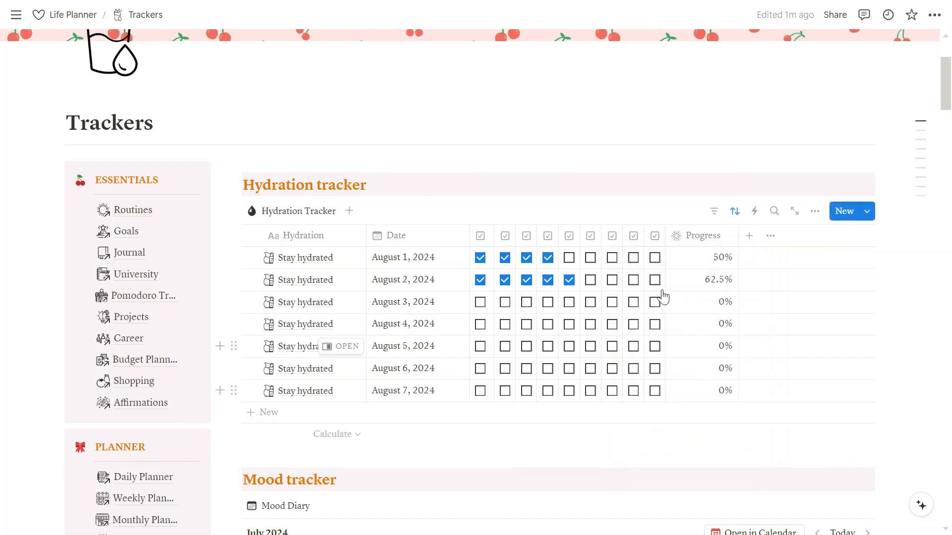
pyautogui.click(656, 237)
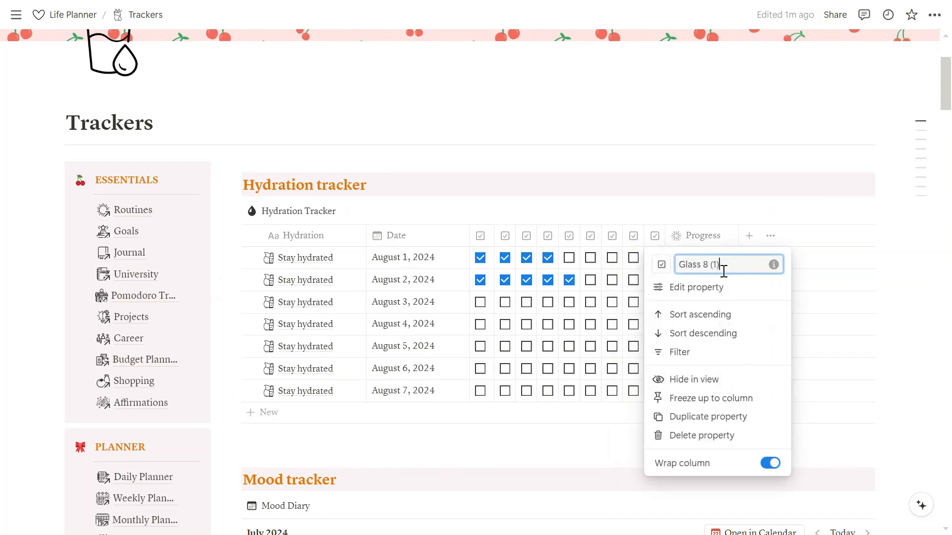
pyautogui.press('BackSpace')
pyautogui.press('BackSpace')
pyautogui.press('BackSpace')
pyautogui.press('BackSpace')
pyautogui.press('BackSpace')
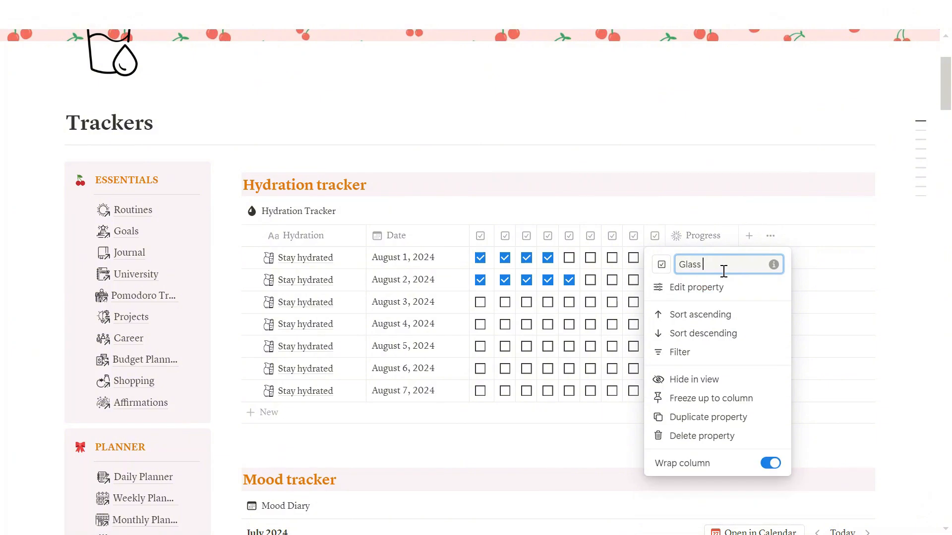
pyautogui.click(701, 215)
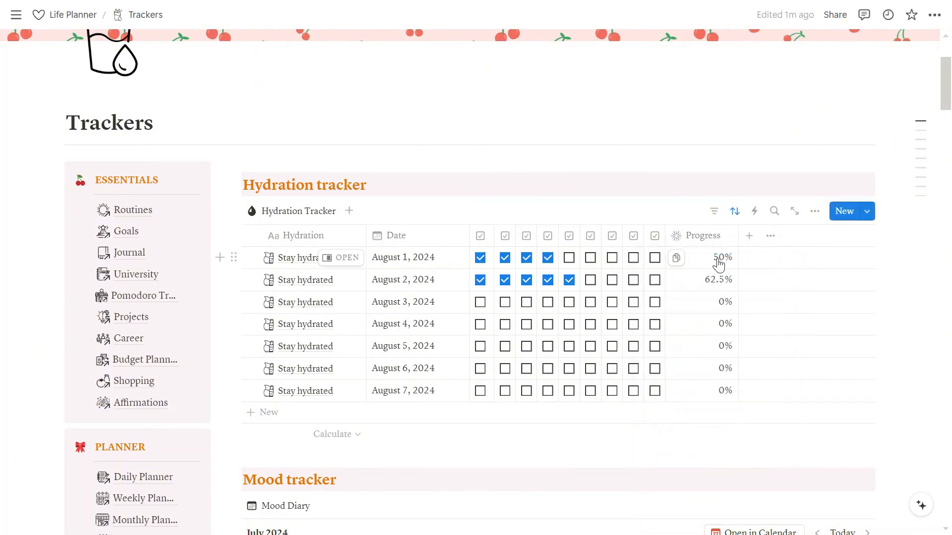
# - In the Progress formula, add an extra opening parenthesis at the start and a second "+ toNumber(Glass 8))" term before the division
pyautogui.click(718, 263)
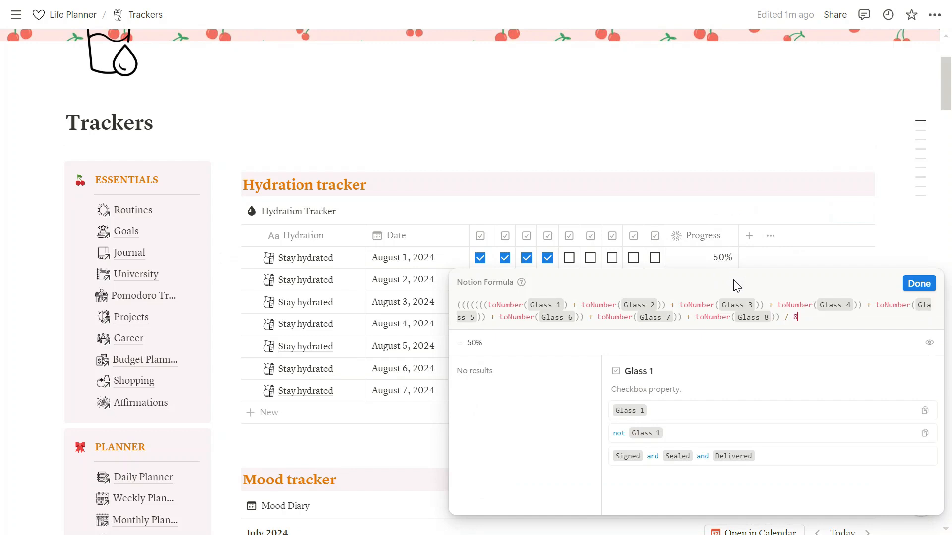
pyautogui.write(')')
pyautogui.click(546, 304)
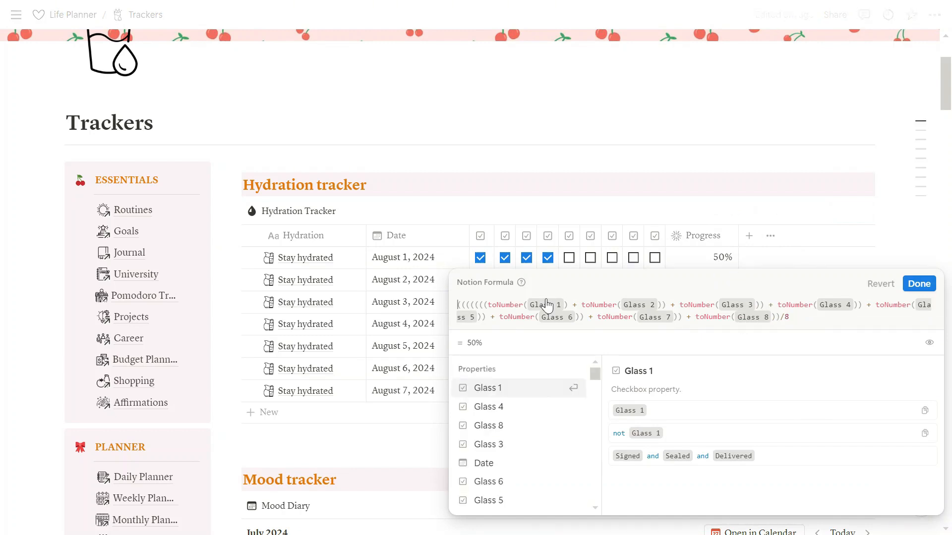
pyautogui.write('(')
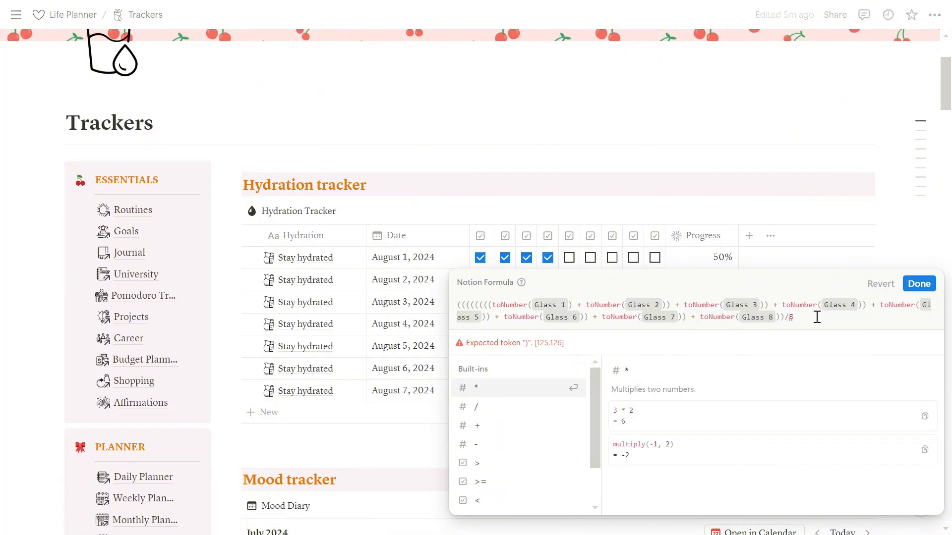
pyautogui.moveTo(703, 320); pyautogui.dragTo(780, 319)
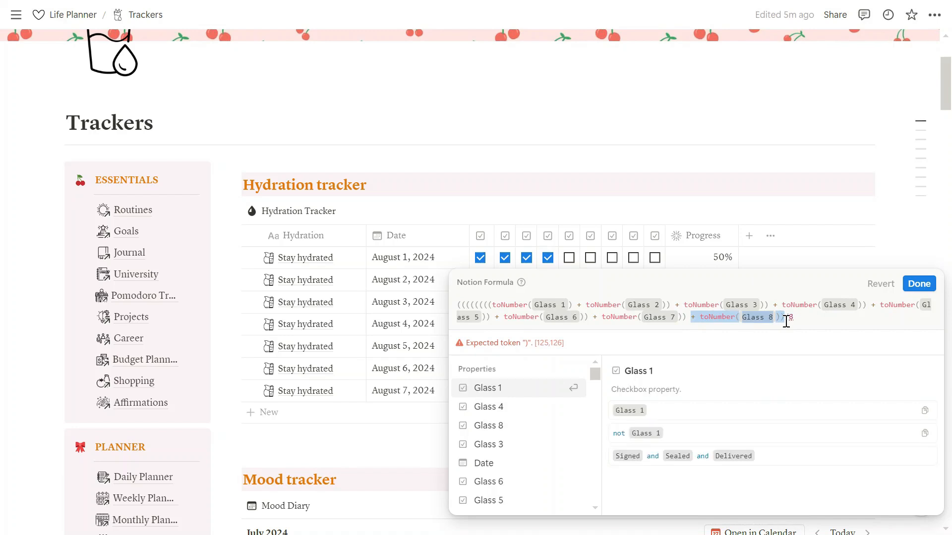
pyautogui.click(786, 316)
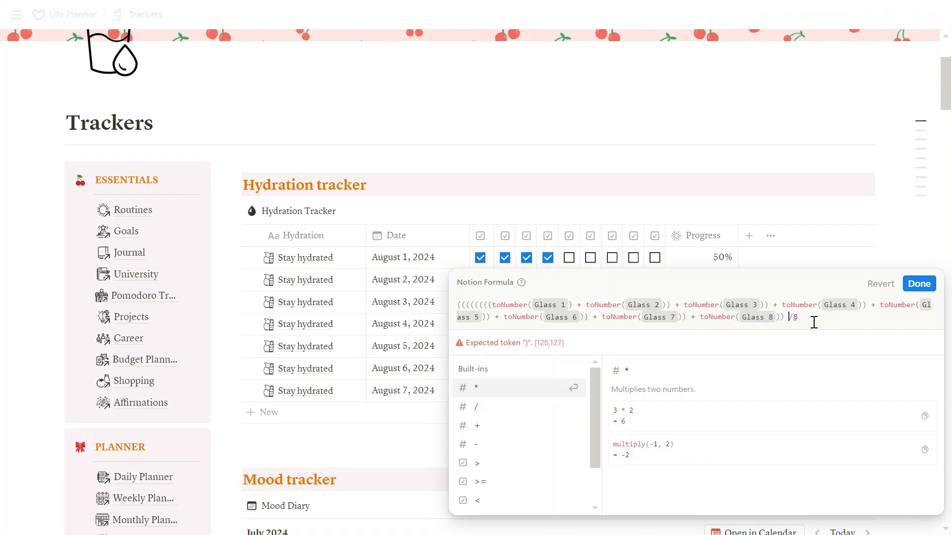
pyautogui.write('+ toNumber(Glass 8))')
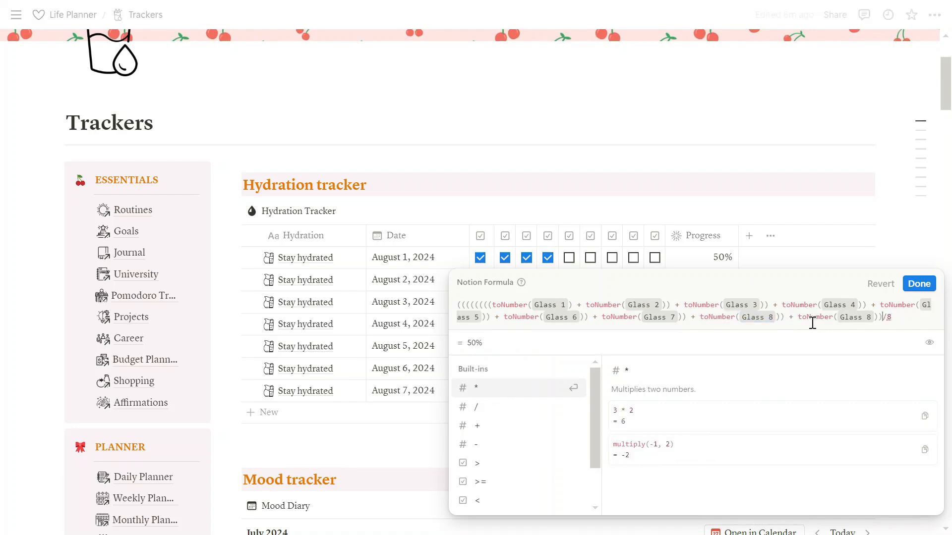
# - Replace the formula's duplicated Glass 8 reference with Glass 9, set the divisor to 9, and save the Progress formula
pyautogui.click(873, 322)
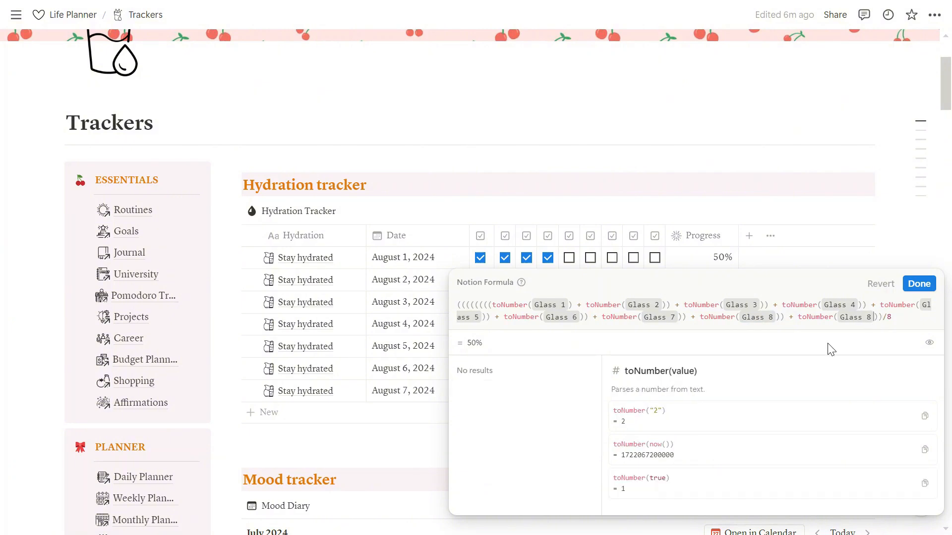
pyautogui.press('BackSpace')
pyautogui.scroll(-1, 496, 461)
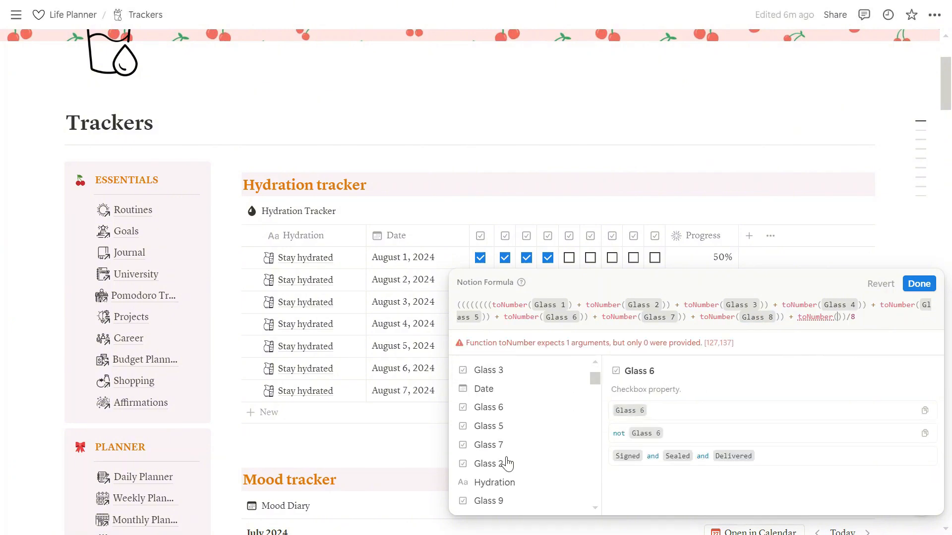
pyautogui.click(548, 497)
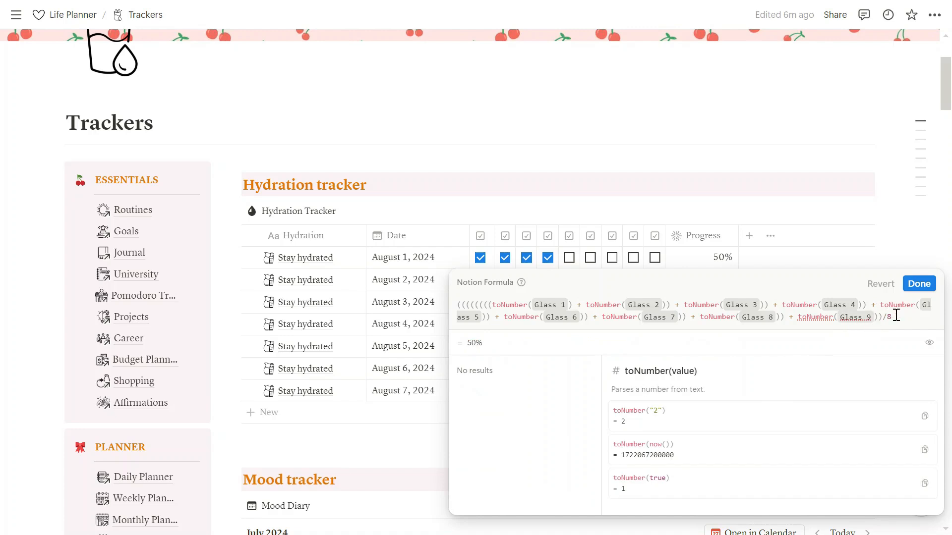
pyautogui.press('BackSpace')
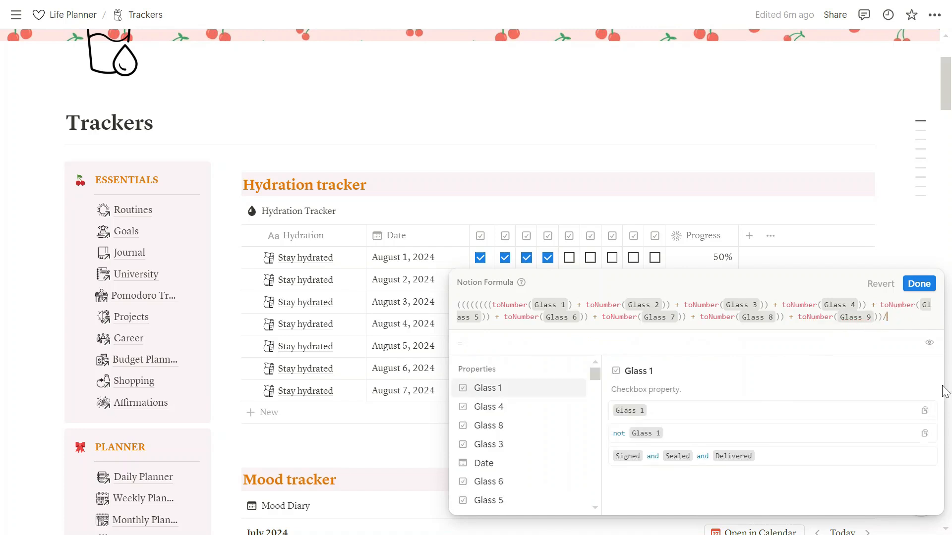
pyautogui.write('9')
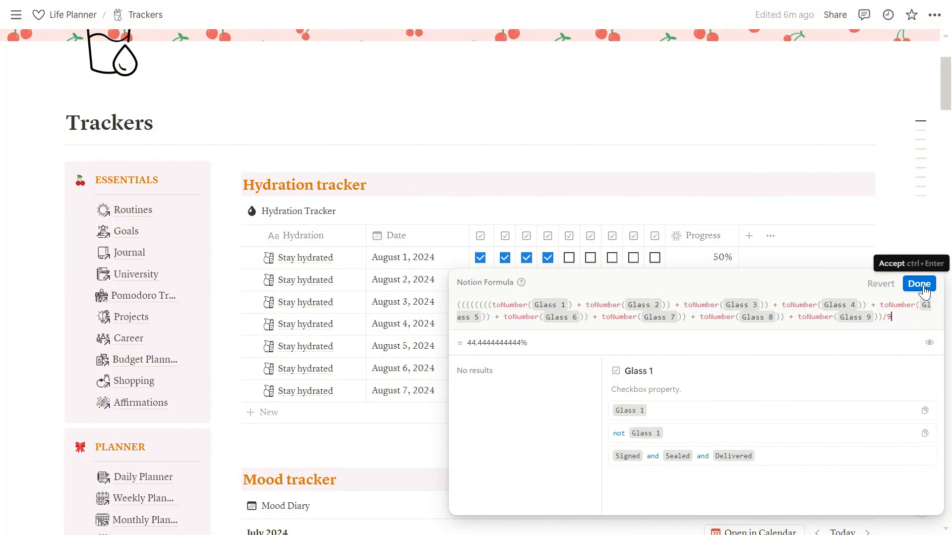
pyautogui.click(579, 268)
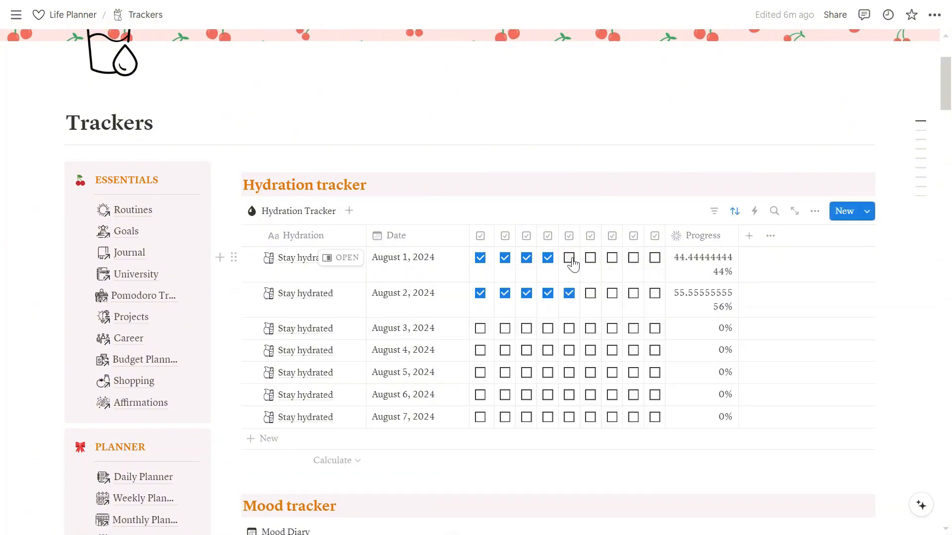
# - Check off the five remaining glasses for August 1, 2024 and widen the Progress column to fit its percentages on one line
pyautogui.click(569, 260)
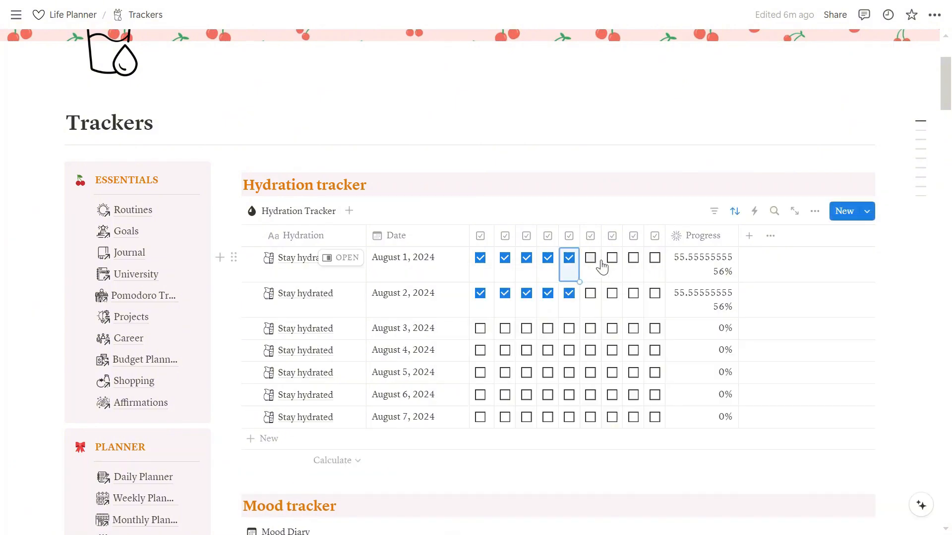
pyautogui.click(591, 260)
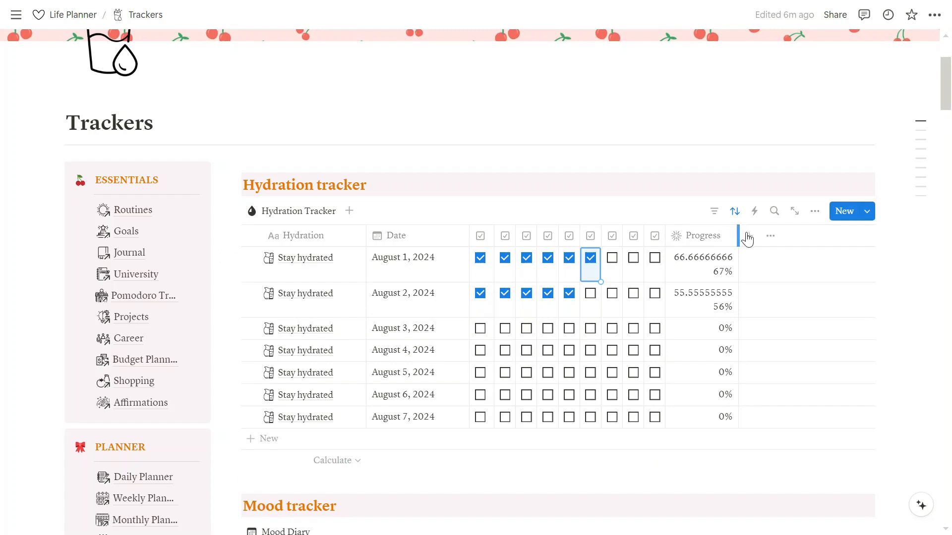
pyautogui.moveTo(739, 236); pyautogui.dragTo(758, 235)
pyautogui.click(611, 258)
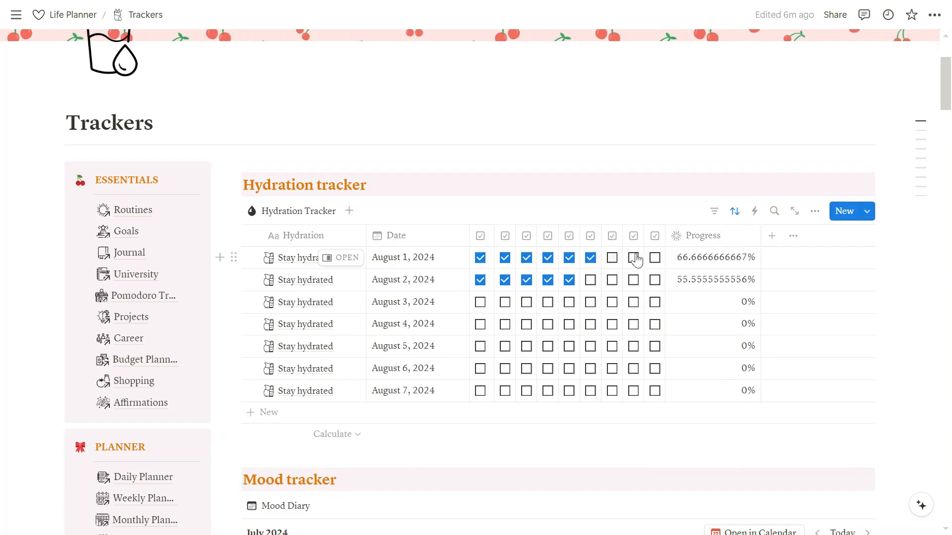
pyautogui.click(632, 257)
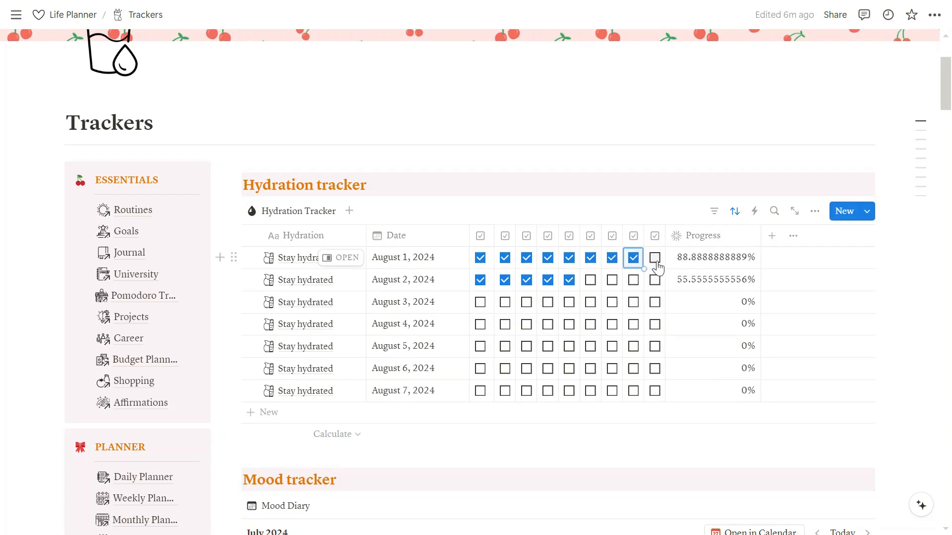
pyautogui.click(654, 259)
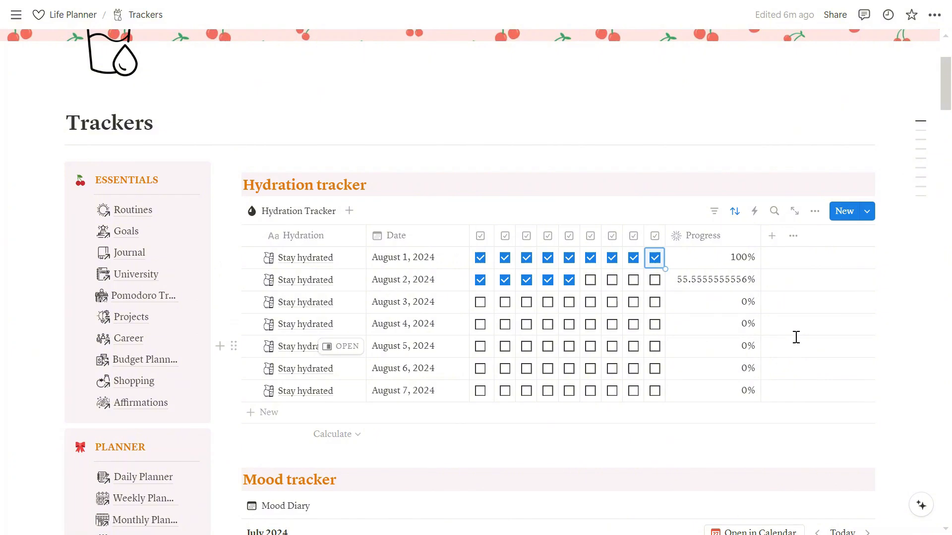
# - Add a Mood Diary entry titled "Today I feel" on July 13, 2024 with the mood Happy
pyautogui.scroll(-6, 605, 266)
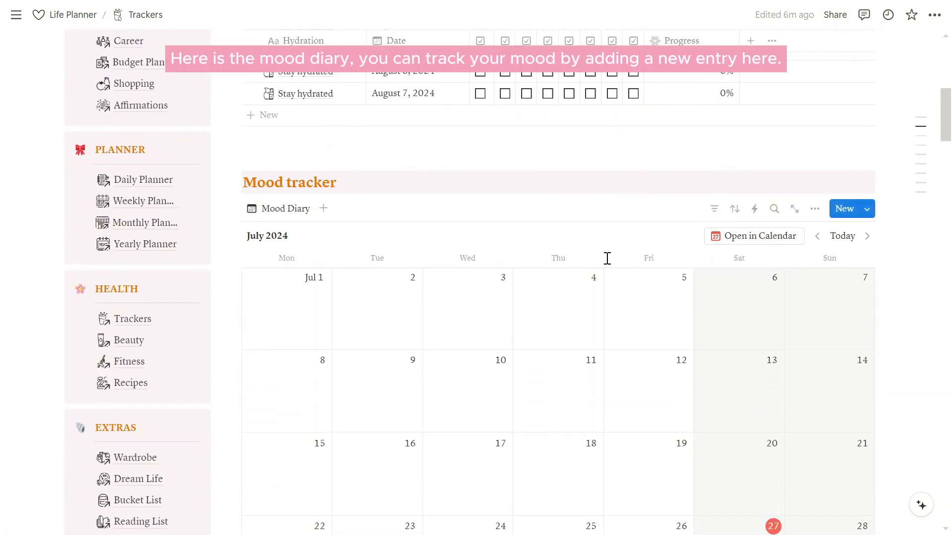
pyautogui.scroll(-2, 606, 259)
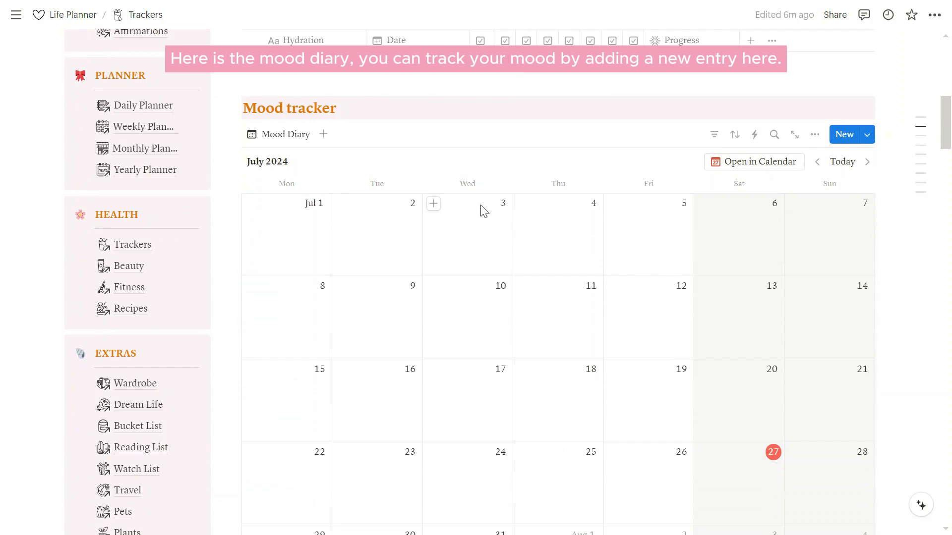
pyautogui.scroll(-2, 481, 211)
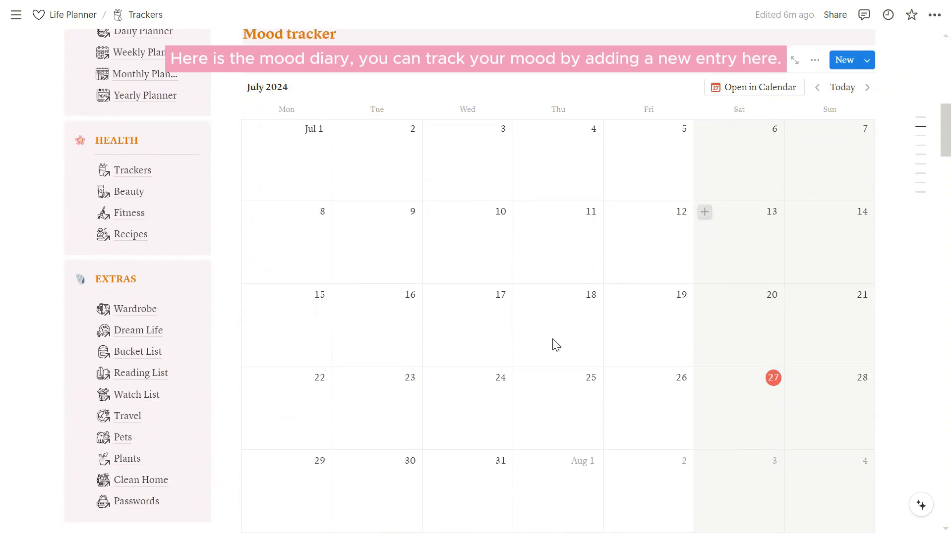
pyautogui.write('Today I feel')
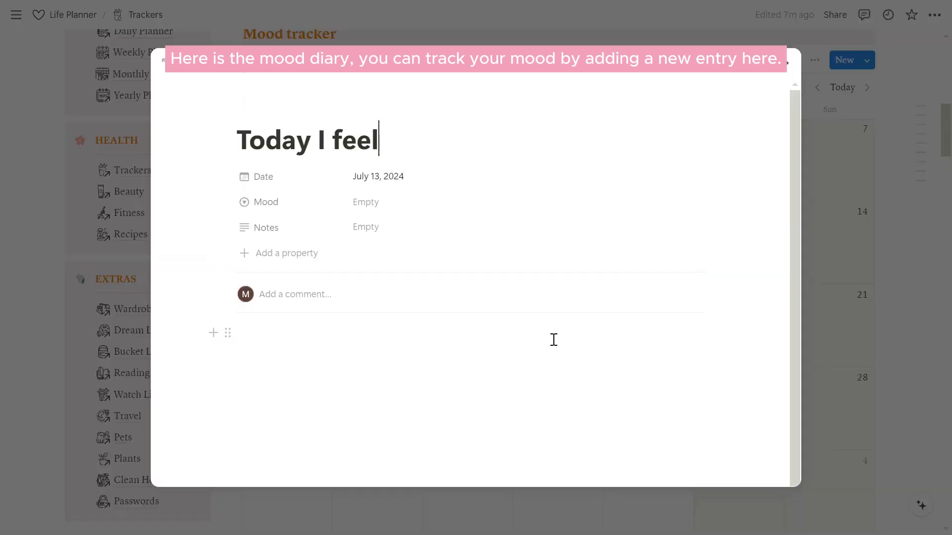
pyautogui.click(389, 214)
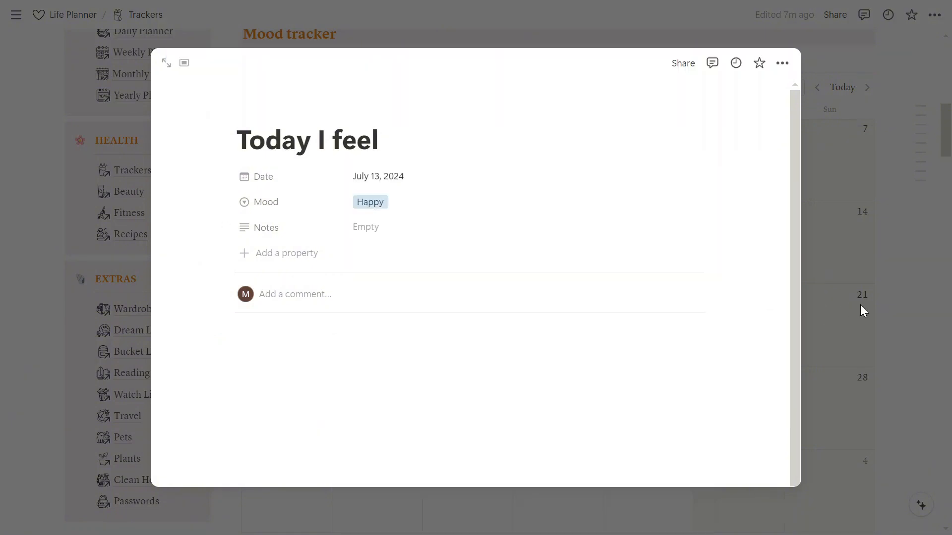
pyautogui.click(895, 313)
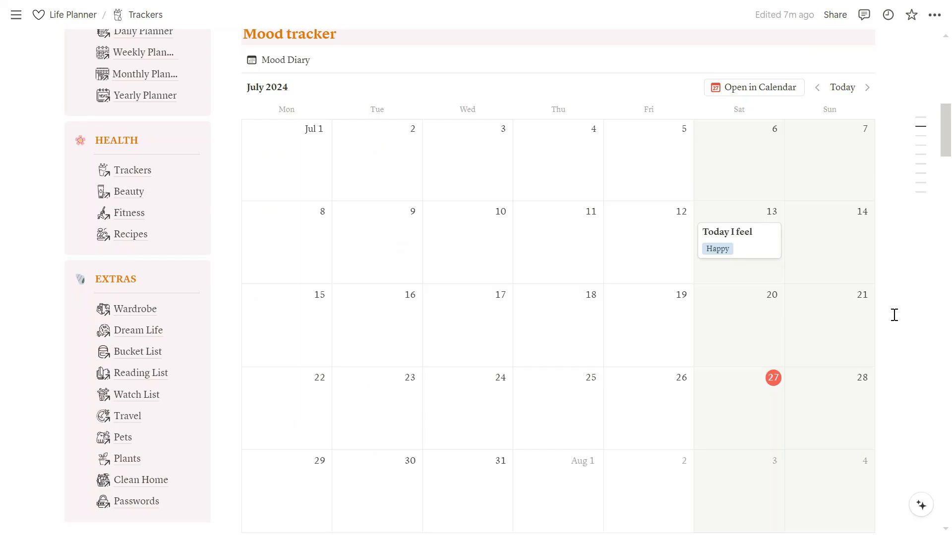
# - Review the Sleep tracker table, its new-month option and the archive for old months, continuing to the Dream tracker
pyautogui.scroll(-8, 874, 335)
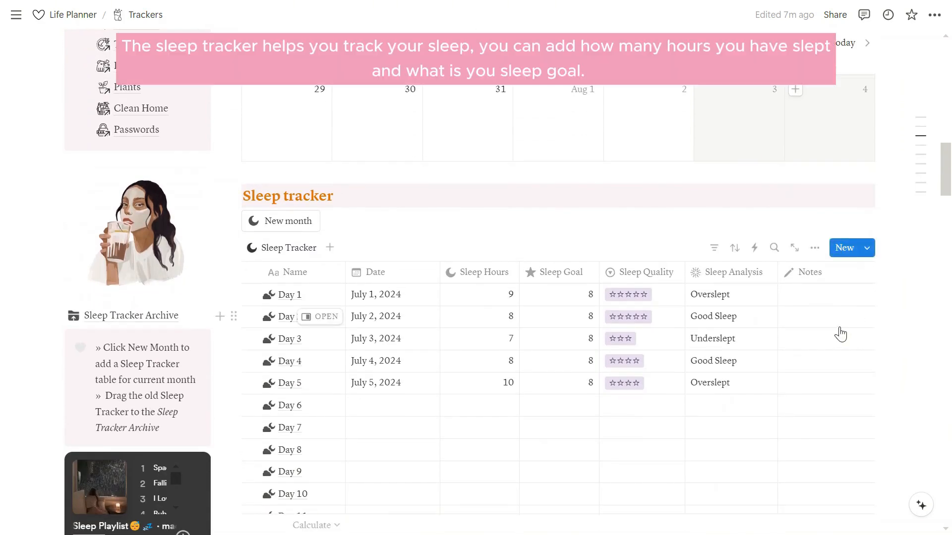
pyautogui.scroll(-2, 839, 334)
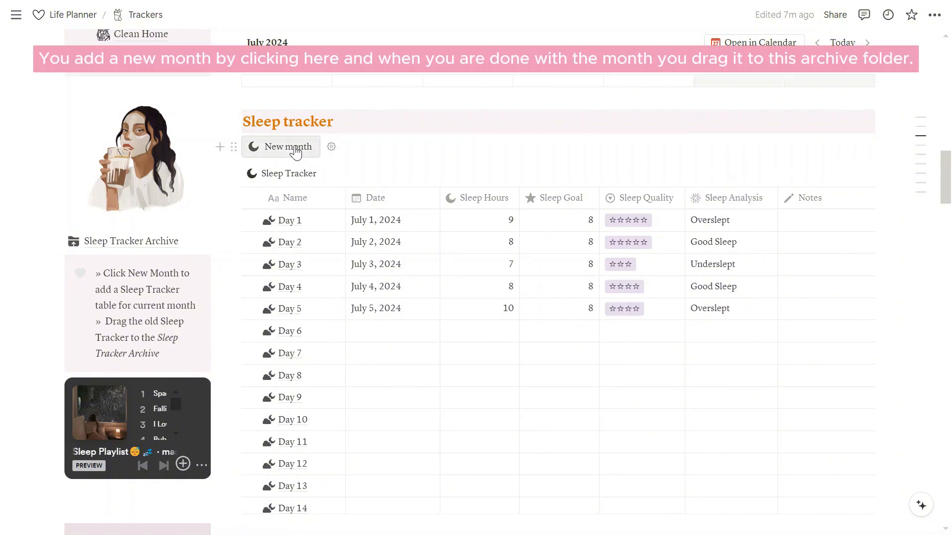
pyautogui.moveTo(237, 172); pyautogui.dragTo(373, 204)
pyautogui.scroll(-6, 423, 218)
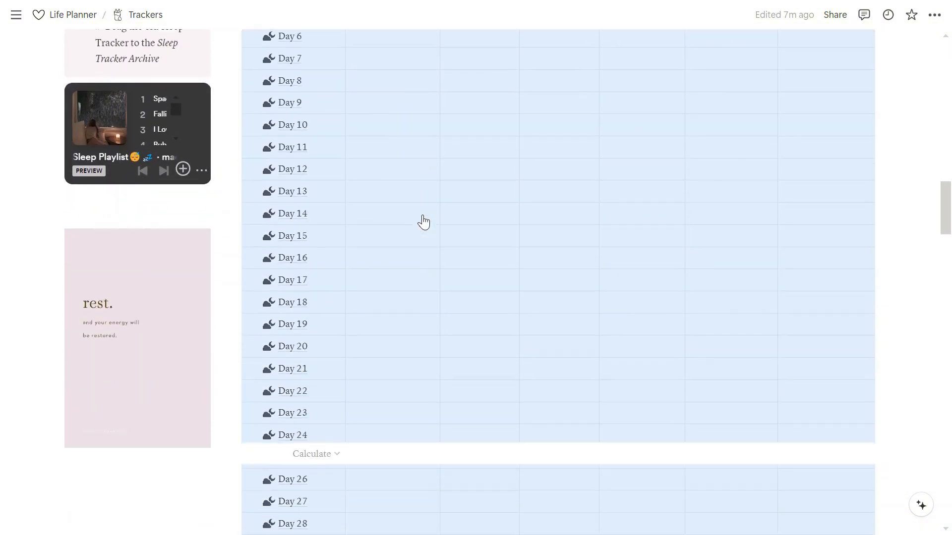
pyautogui.scroll(-8, 423, 222)
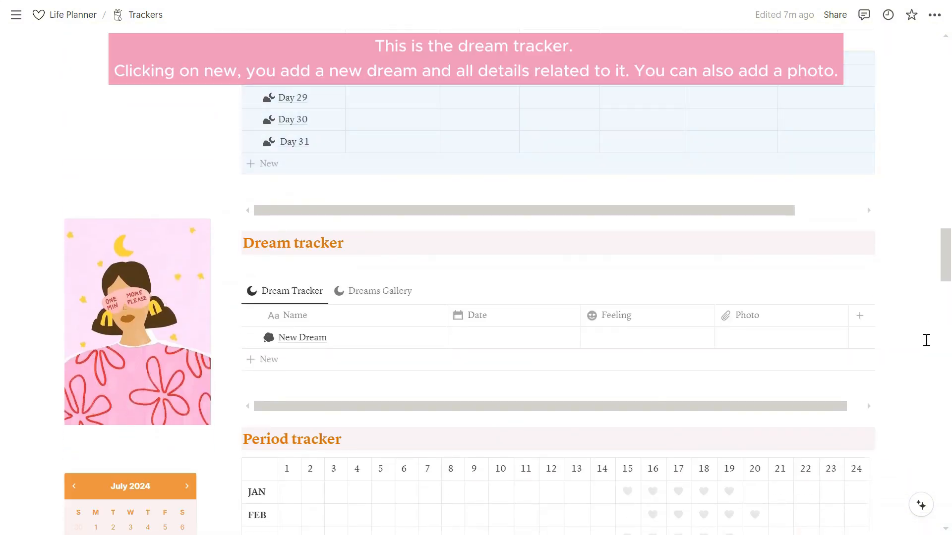
pyautogui.click(925, 340)
# - Open the New Dream entry in the Dream tracker and review its properties and dream question prompts
pyautogui.scroll(-3, 907, 344)
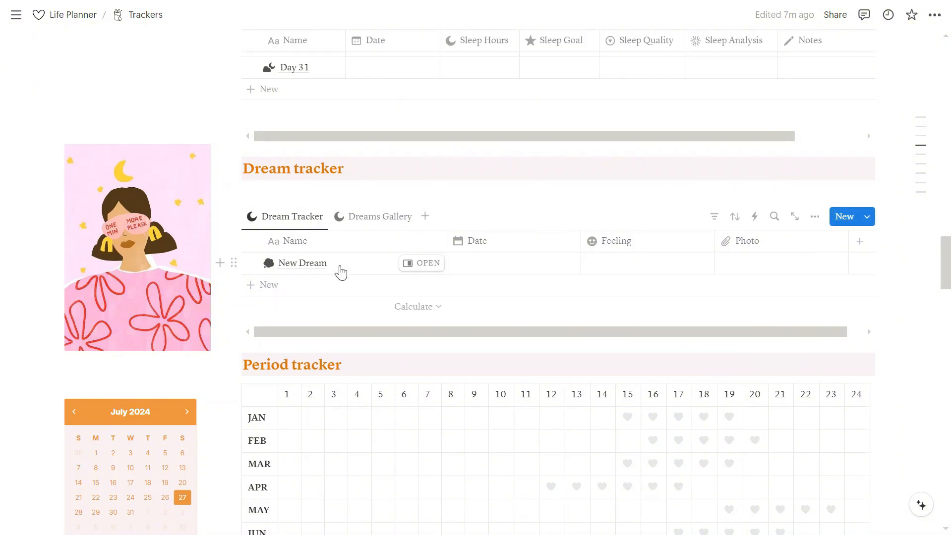
pyautogui.click(340, 267)
pyautogui.press('Escape')
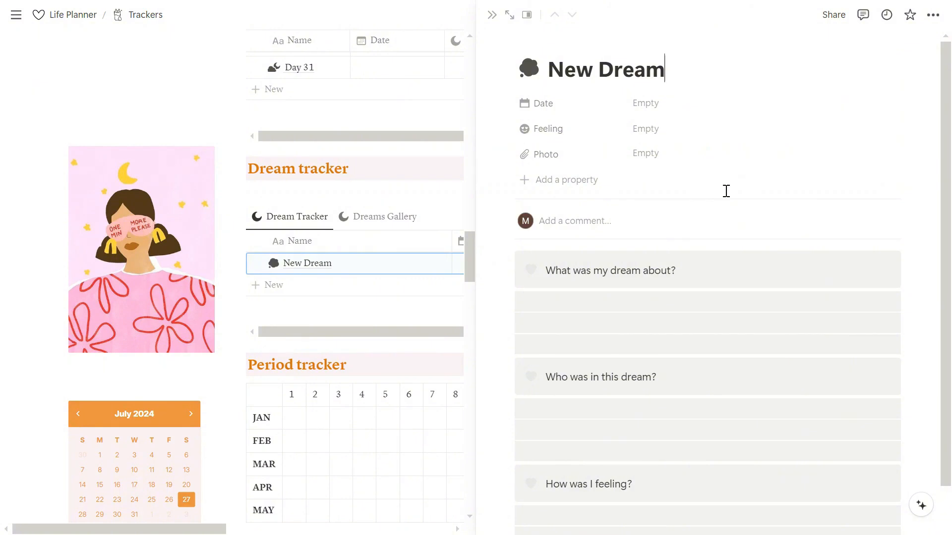
pyautogui.scroll(-2, 726, 190)
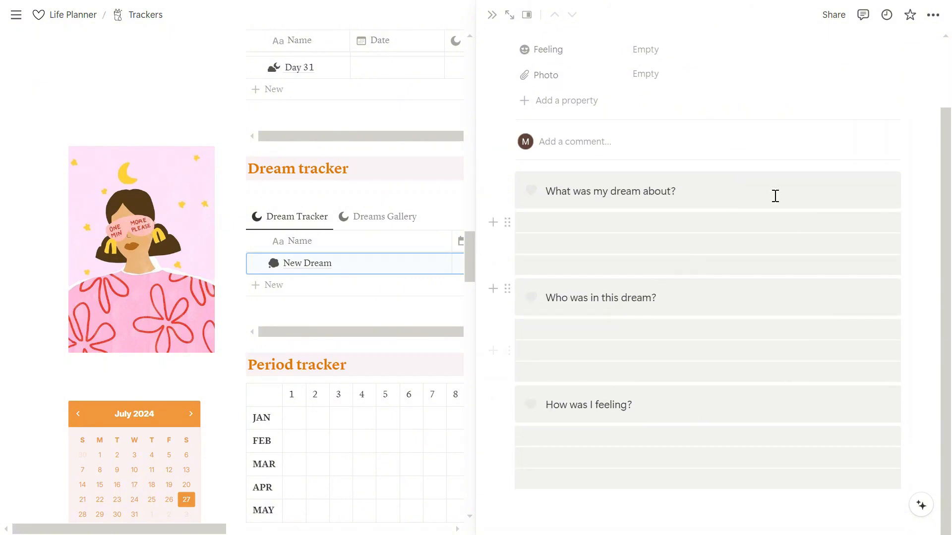
# - Close the New Dream entry, look at the Dreams Gallery view, and return to the Dream Tracker table
pyautogui.scroll(2, 775, 207)
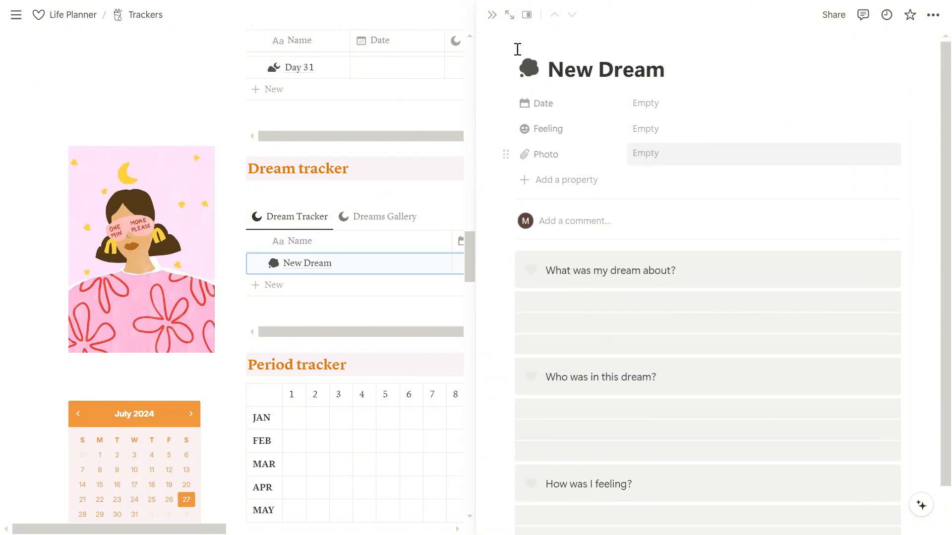
pyautogui.click(493, 18)
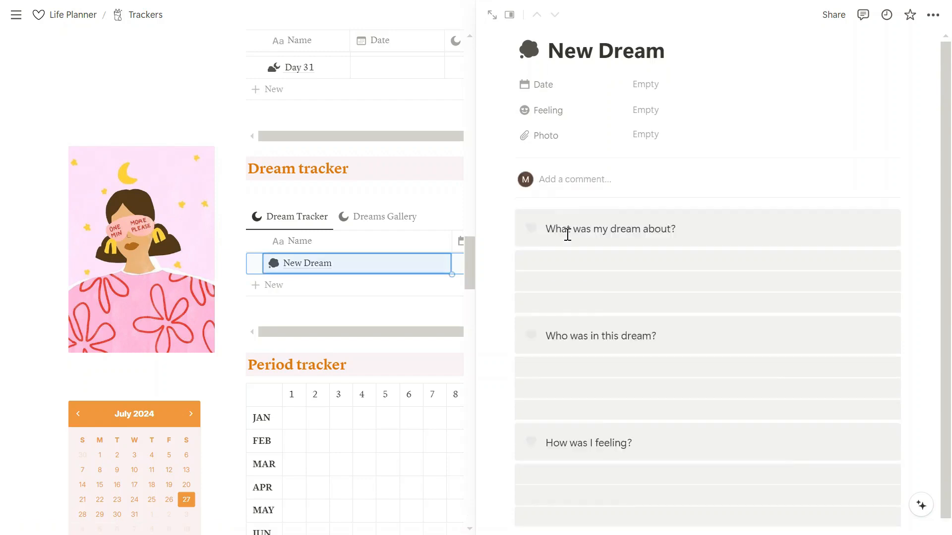
pyautogui.click(380, 217)
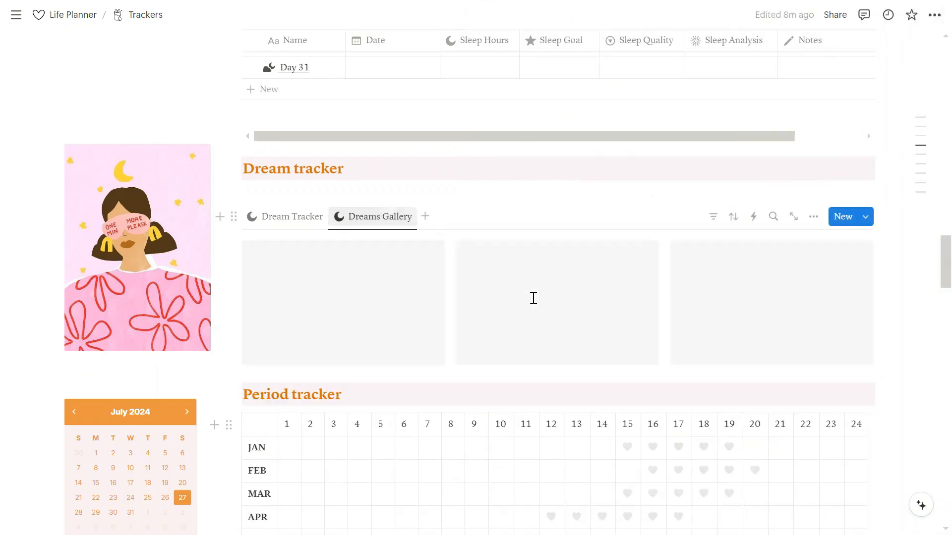
pyautogui.click(294, 218)
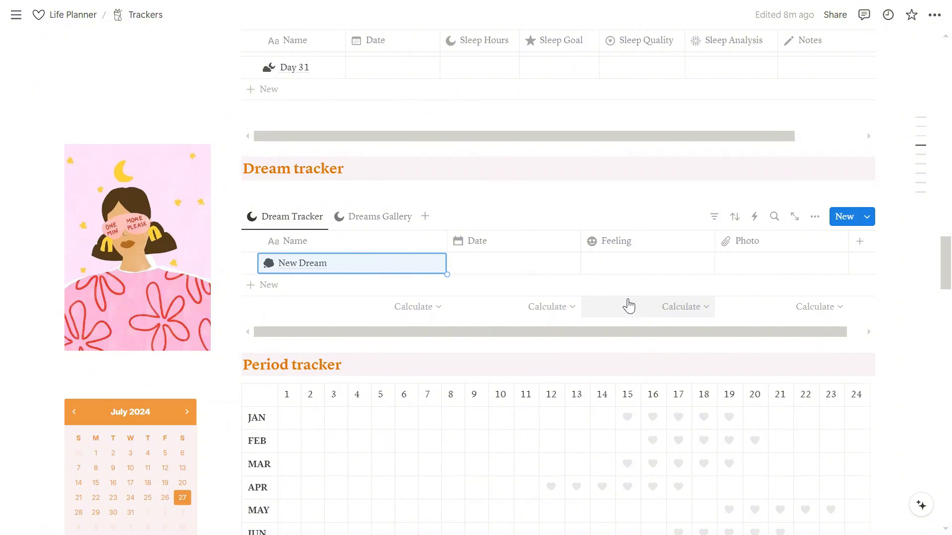
# - Review the Period tracker's monthly heart grid and its cycle length section, continuing to the Medication tracker
pyautogui.scroll(-5, 627, 305)
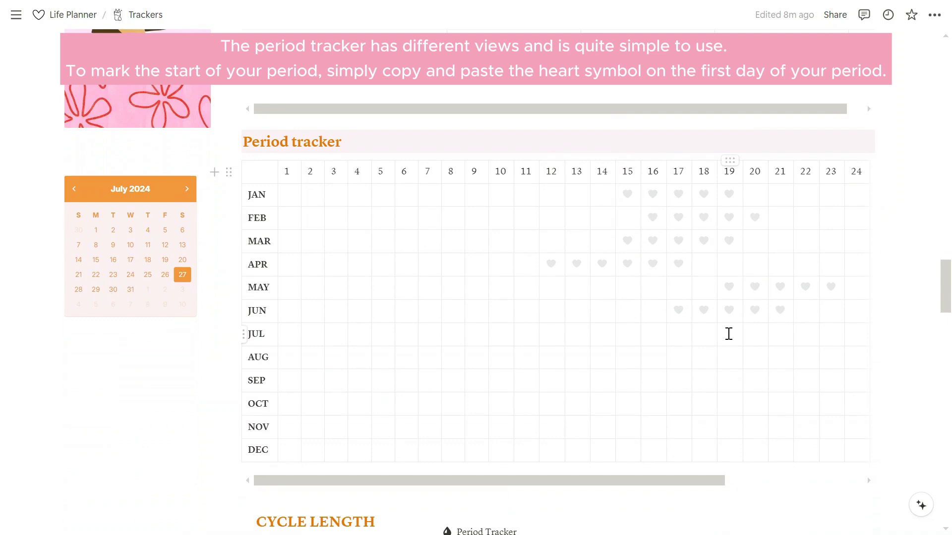
pyautogui.scroll(-1, 727, 336)
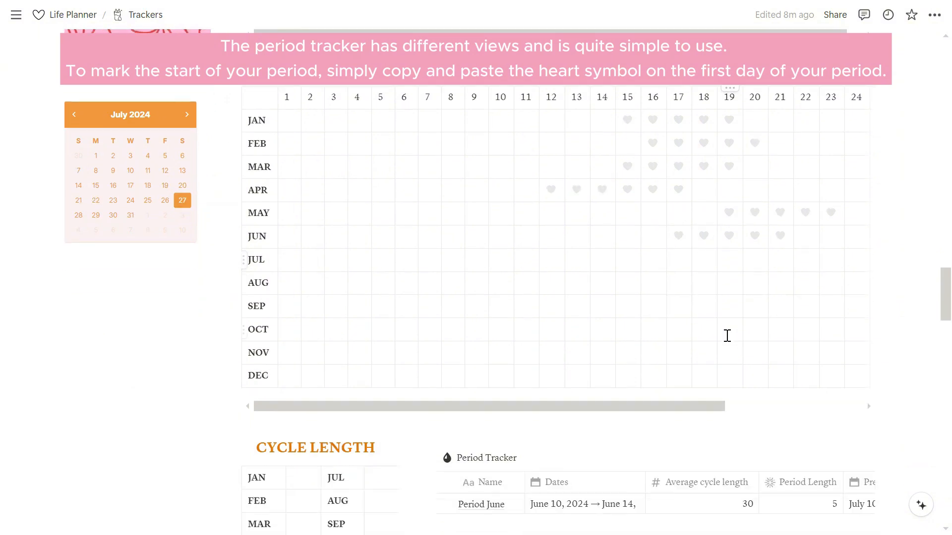
pyautogui.scroll(1, 726, 336)
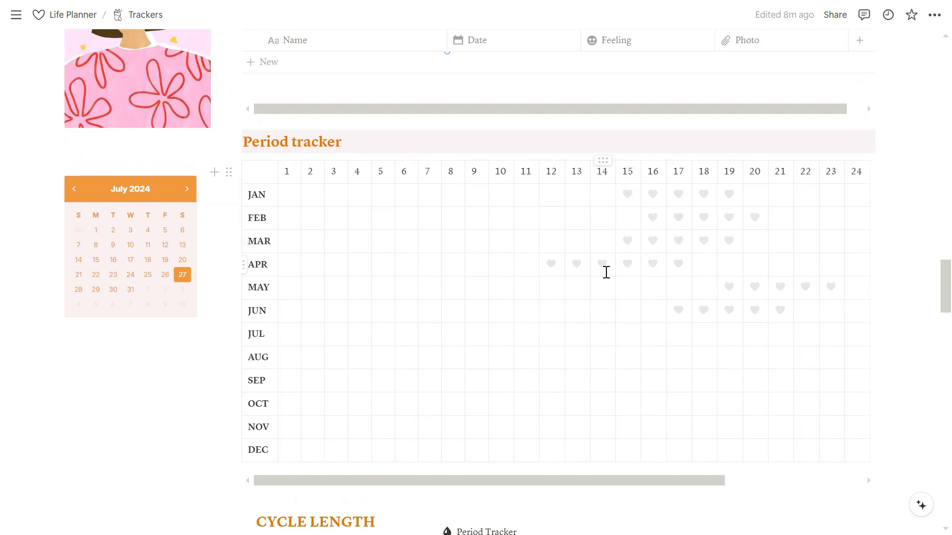
pyautogui.scroll(-3, 619, 320)
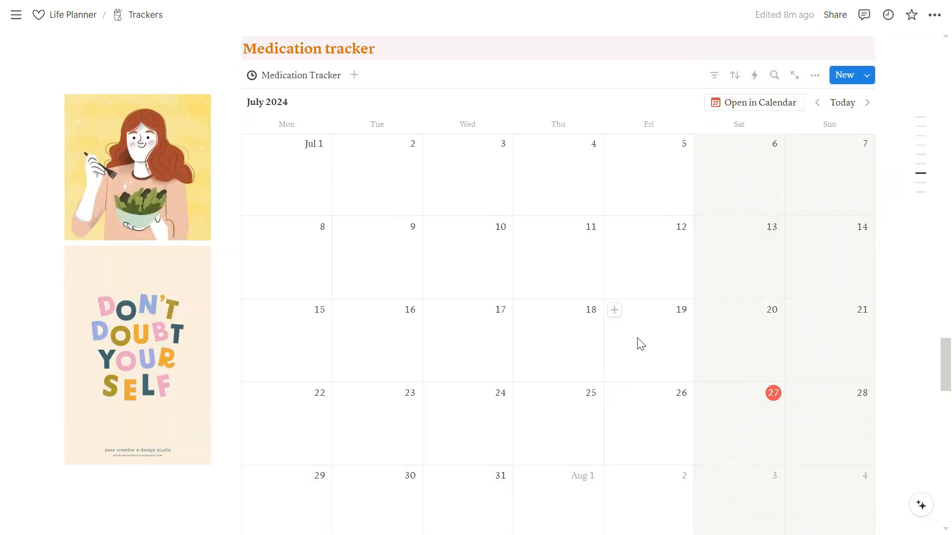
# - Review the Medication tracker calendar and the Cabinet table, including the properties of the vitamin C entry
pyautogui.scroll(-1, 637, 343)
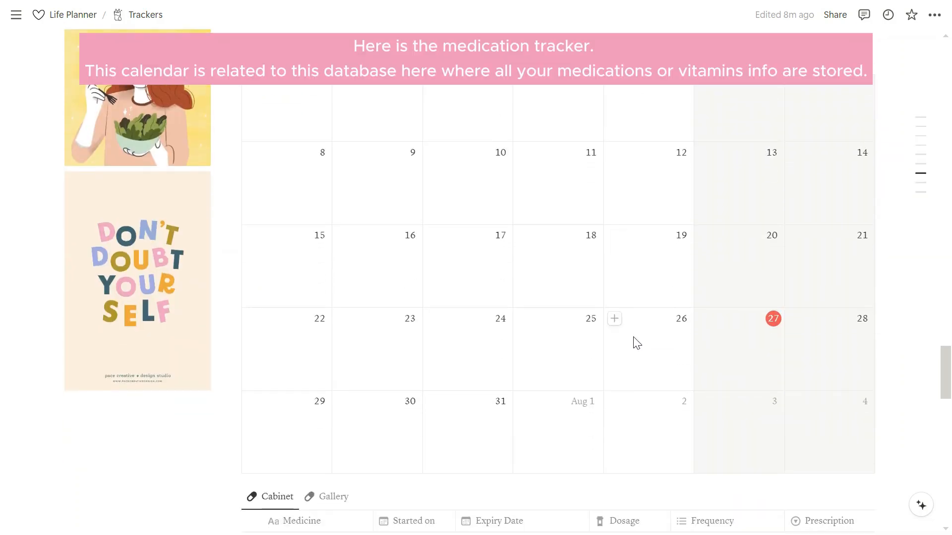
pyautogui.scroll(-8, 637, 342)
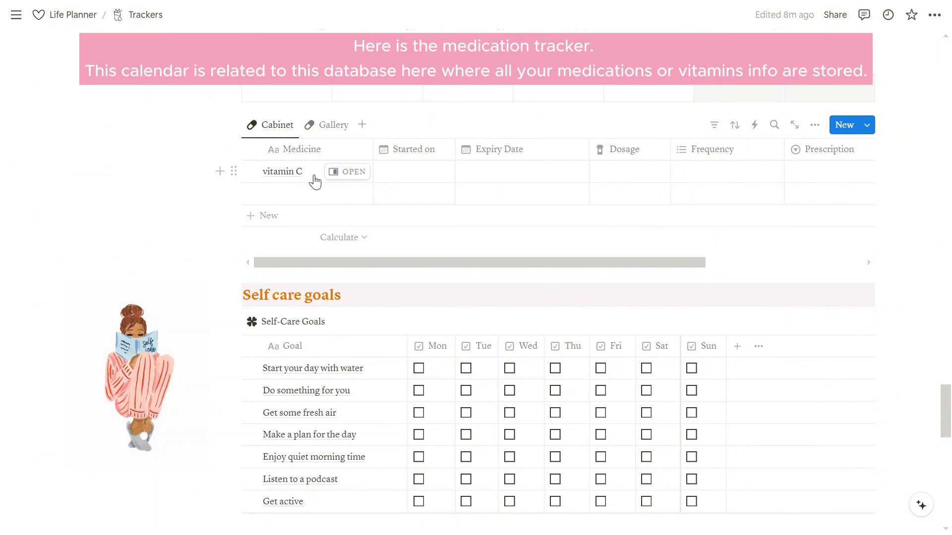
pyautogui.scroll(2, 315, 181)
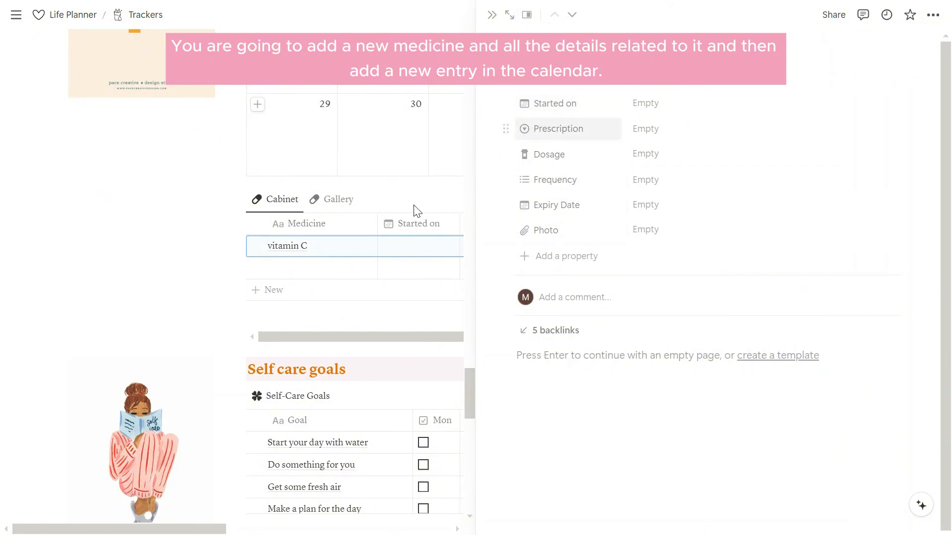
pyautogui.click(492, 15)
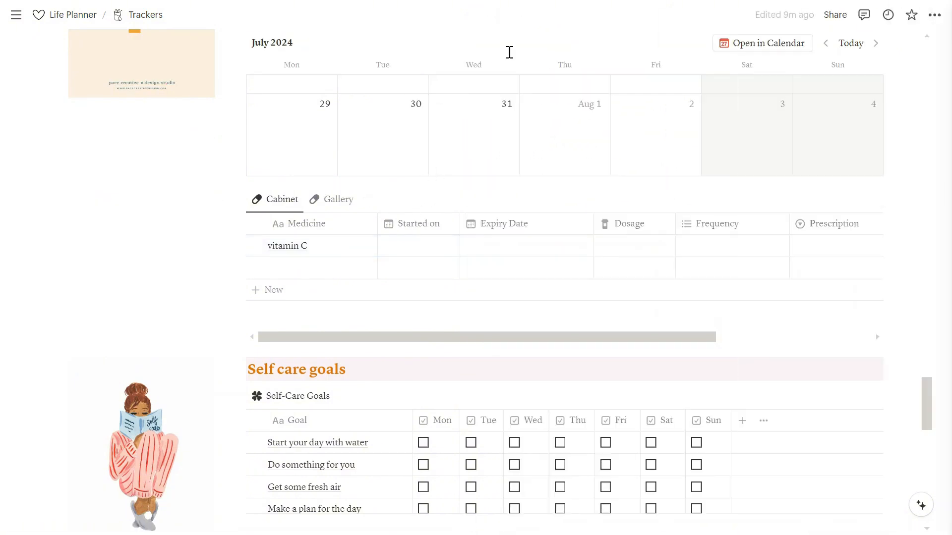
# - Add an entry on July 27, 2024 in the Medication tracker calendar and link it to the vitamin C medicine
pyautogui.scroll(7, 510, 149)
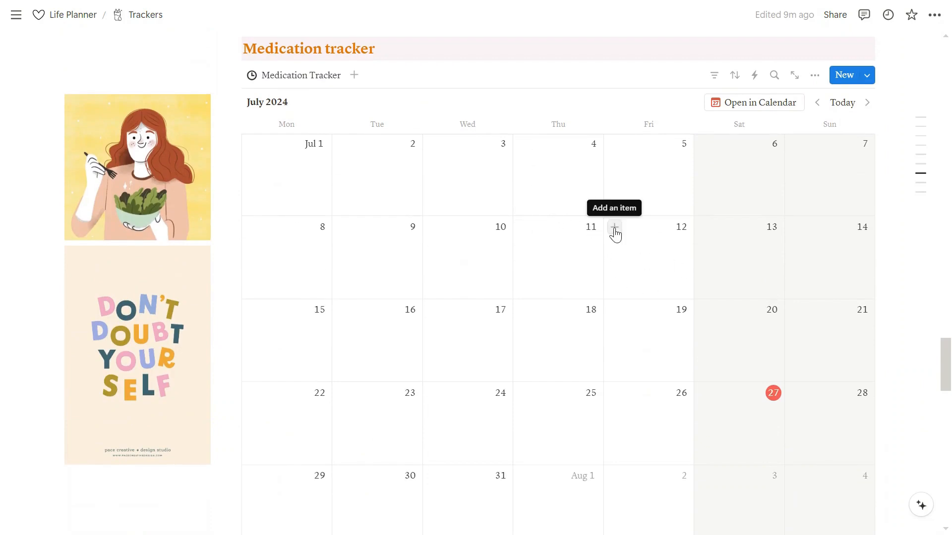
pyautogui.scroll(-3, 615, 233)
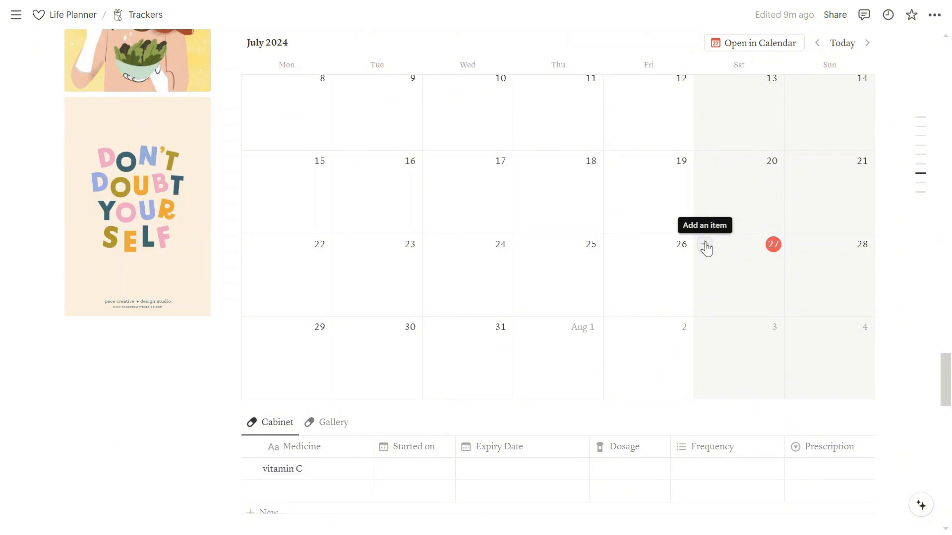
pyautogui.click(704, 246)
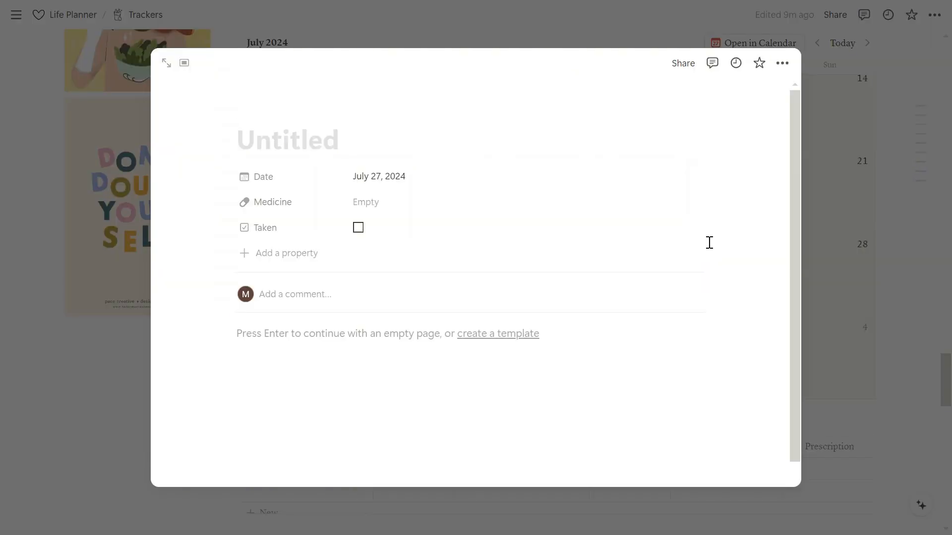
pyautogui.click(396, 215)
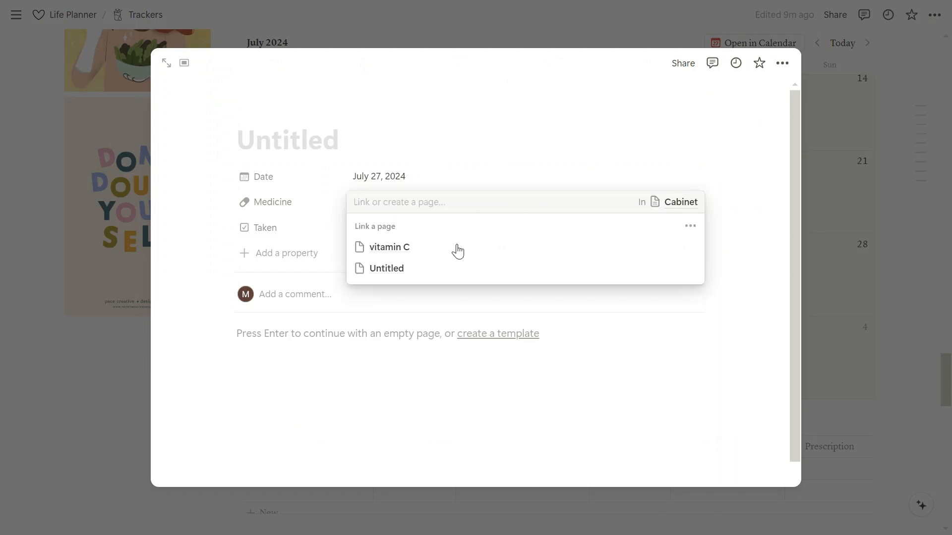
pyautogui.click(401, 248)
pyautogui.click(751, 283)
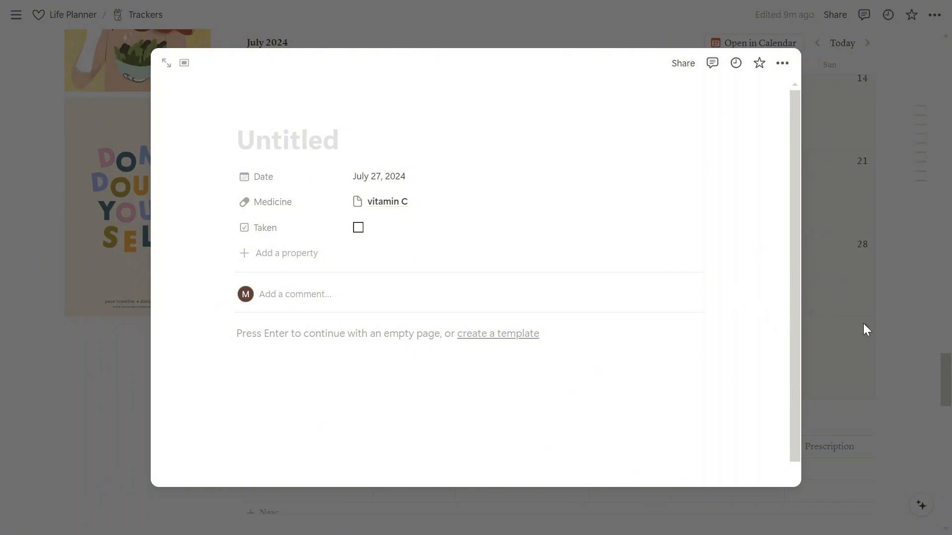
pyautogui.click(798, 312)
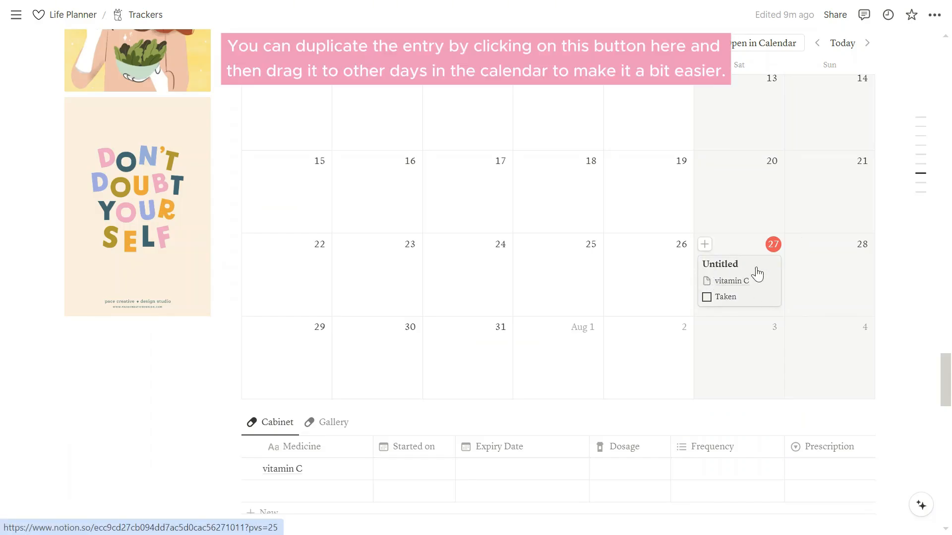
# - Duplicate the July 27 medication entry and move the copy to July 28
pyautogui.click(757, 273)
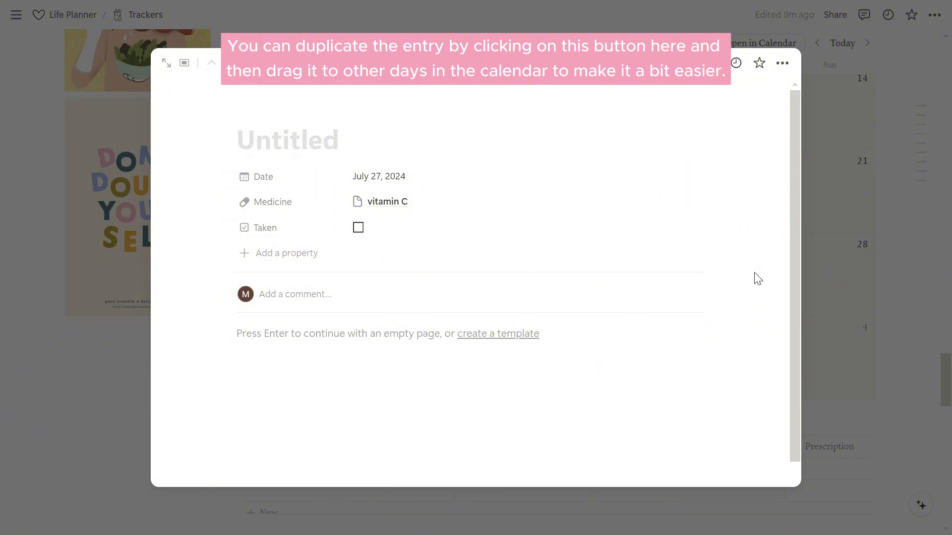
pyautogui.press('Escape')
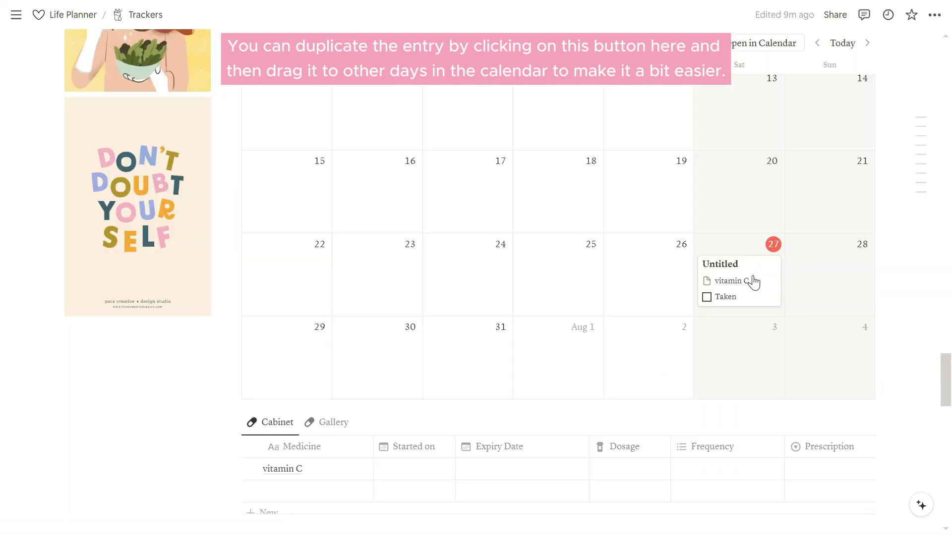
pyautogui.rightClick(777, 270)
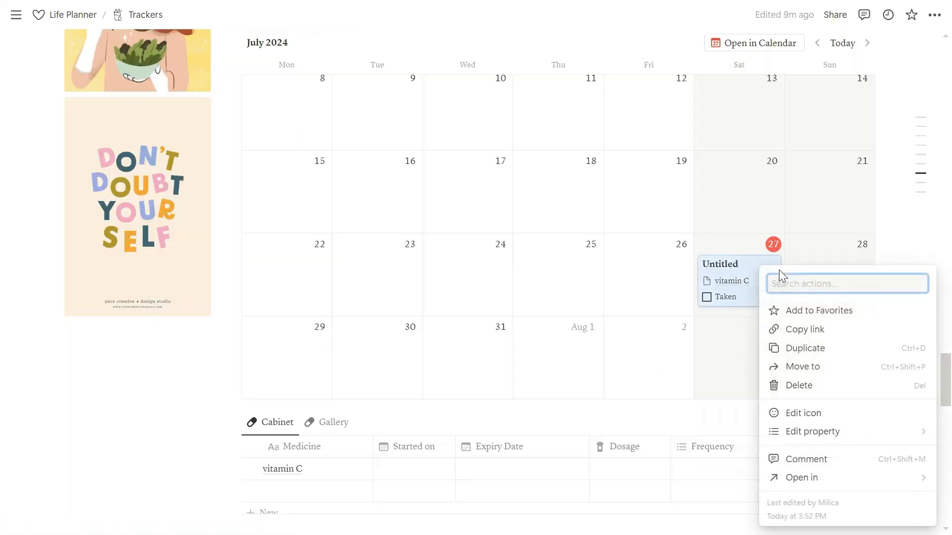
pyautogui.click(826, 353)
pyautogui.moveTo(763, 334); pyautogui.dragTo(842, 295)
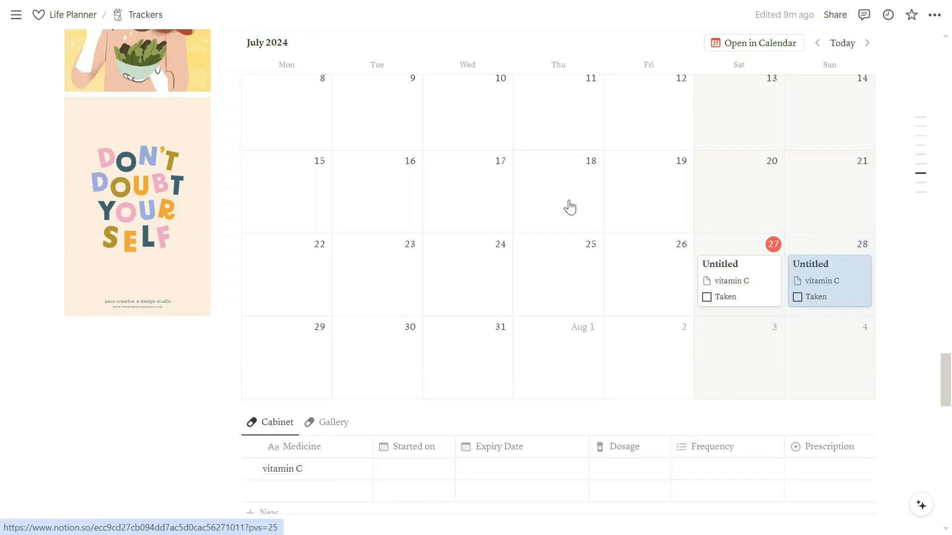
# - Title the July 28 medication entry "Vitamin C" and close it
pyautogui.press('Return')
pyautogui.write('V')
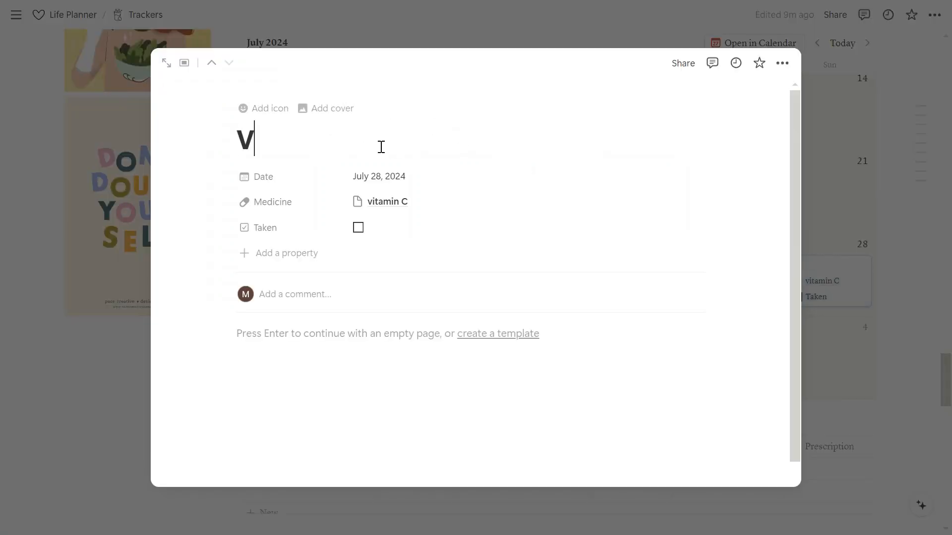
pyautogui.write('itamin C')
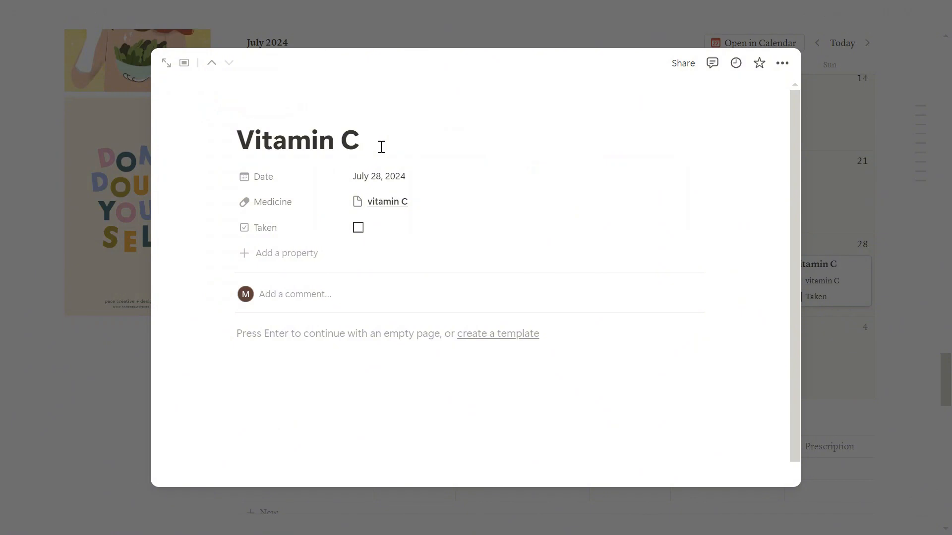
pyautogui.press('Return')
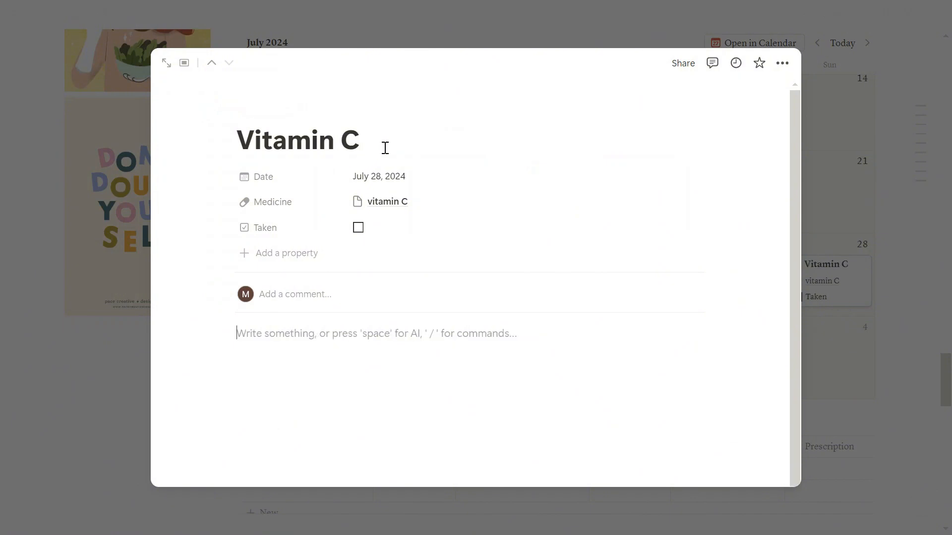
pyautogui.click(852, 295)
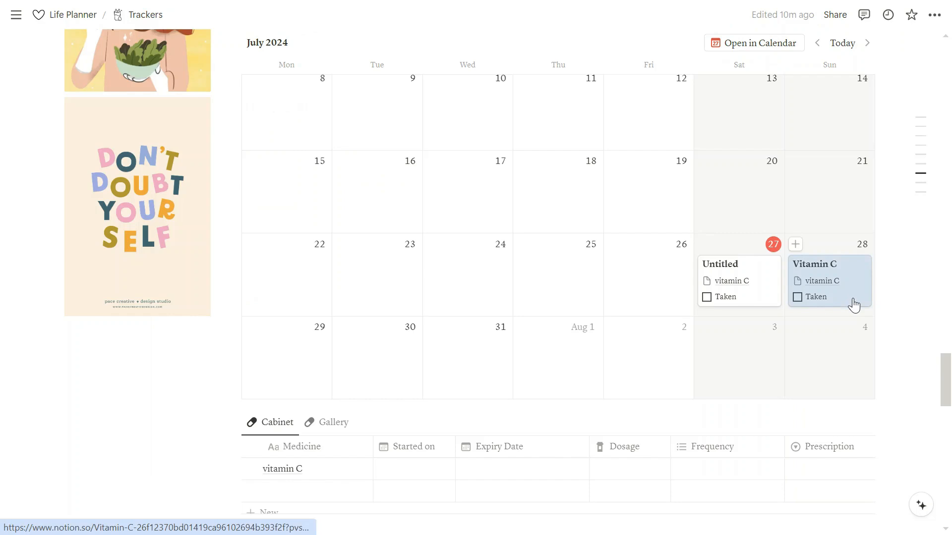
# - Review the Self care goals table with its example goals and weekday checkboxes
pyautogui.scroll(-6, 526, 377)
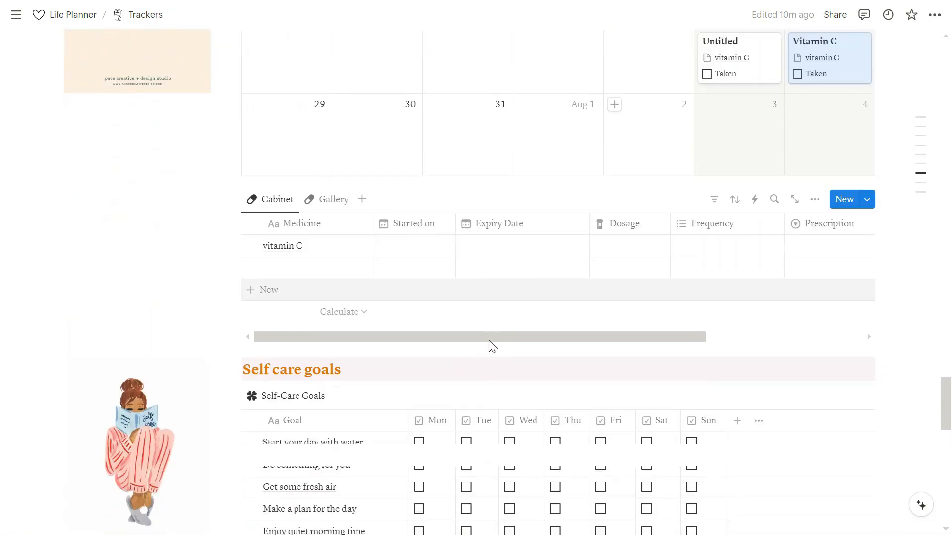
pyautogui.scroll(-3, 443, 342)
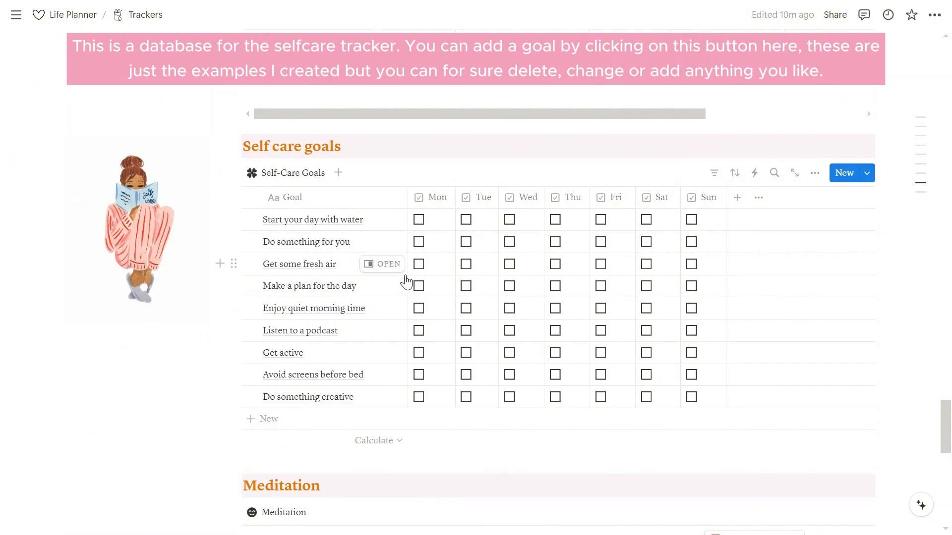
pyautogui.scroll(-2, 407, 282)
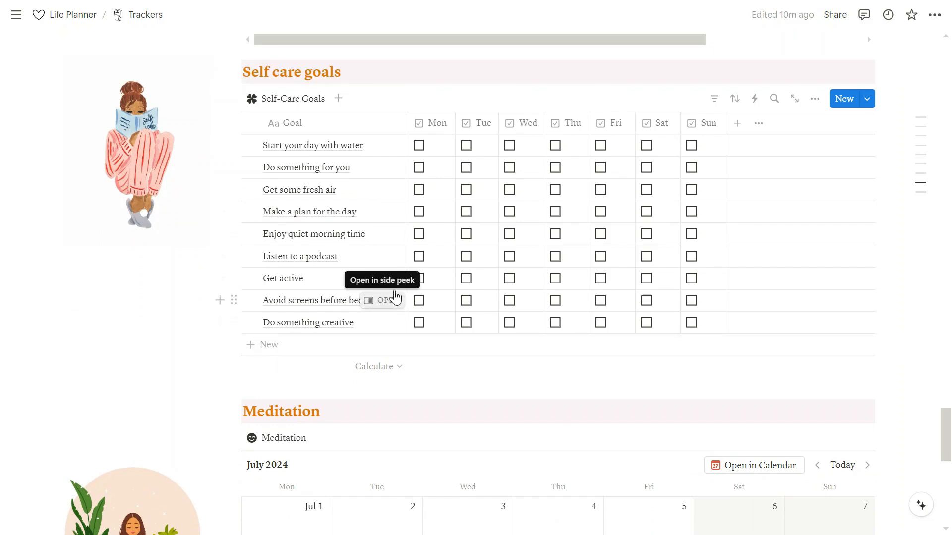
pyautogui.scroll(-2, 555, 299)
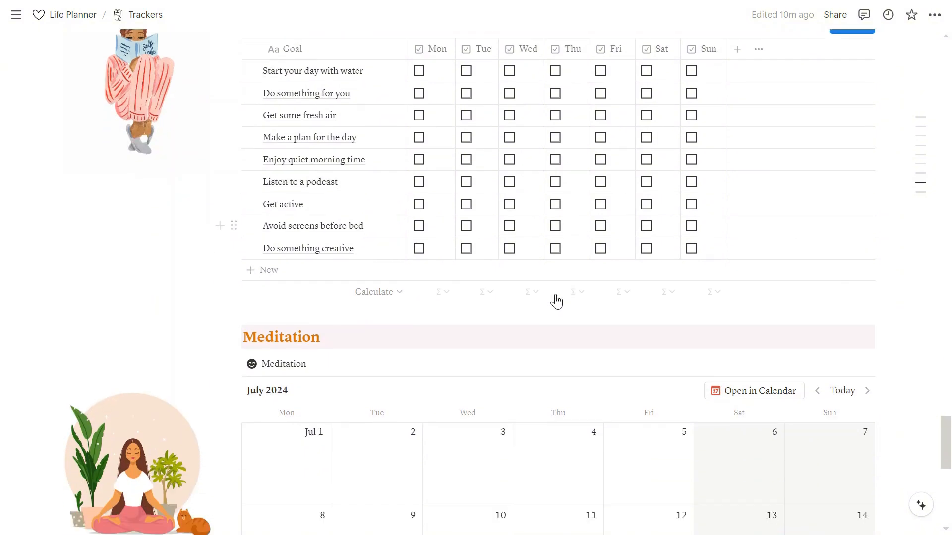
# - Look over the Meditation calendar and add a new session entry on July 27, 2024
pyautogui.scroll(-2, 554, 300)
pyautogui.scroll(-1, 557, 294)
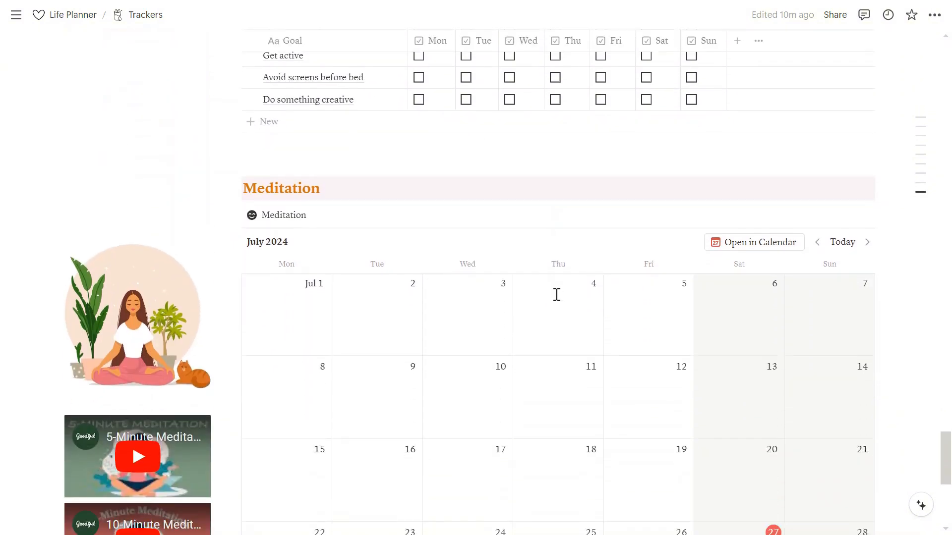
pyautogui.scroll(-1, 558, 300)
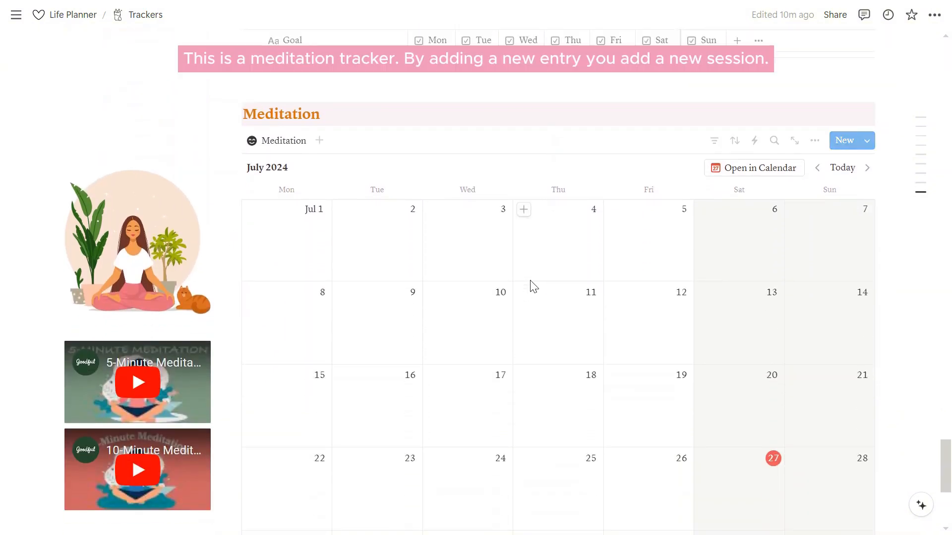
pyautogui.scroll(-1, 513, 291)
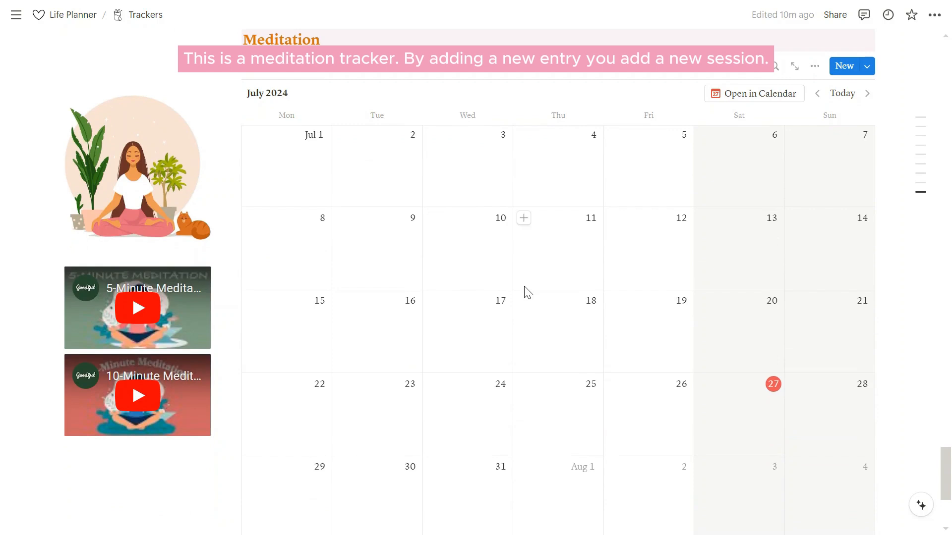
pyautogui.scroll(-1, 525, 291)
pyautogui.scroll(2, 526, 291)
pyautogui.scroll(-2, 534, 286)
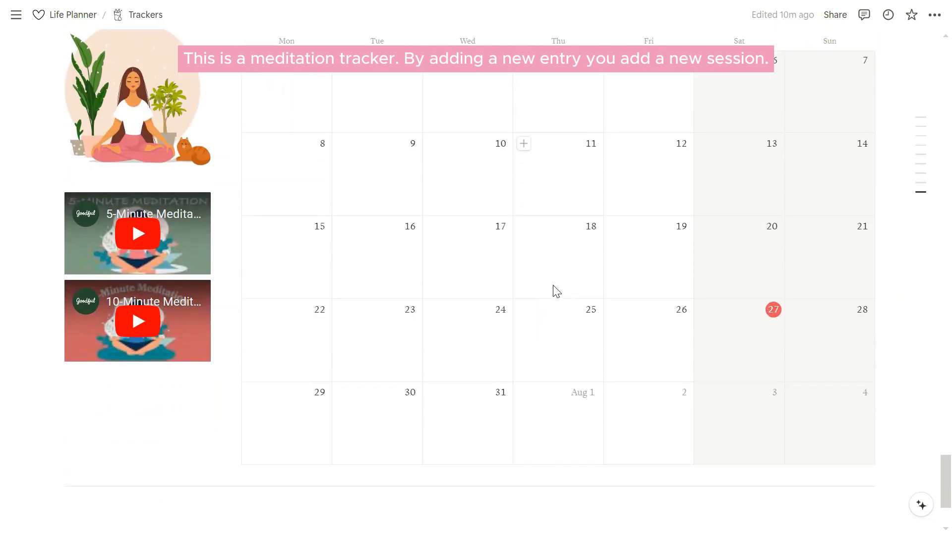
pyautogui.scroll(1, 555, 291)
pyautogui.click(704, 384)
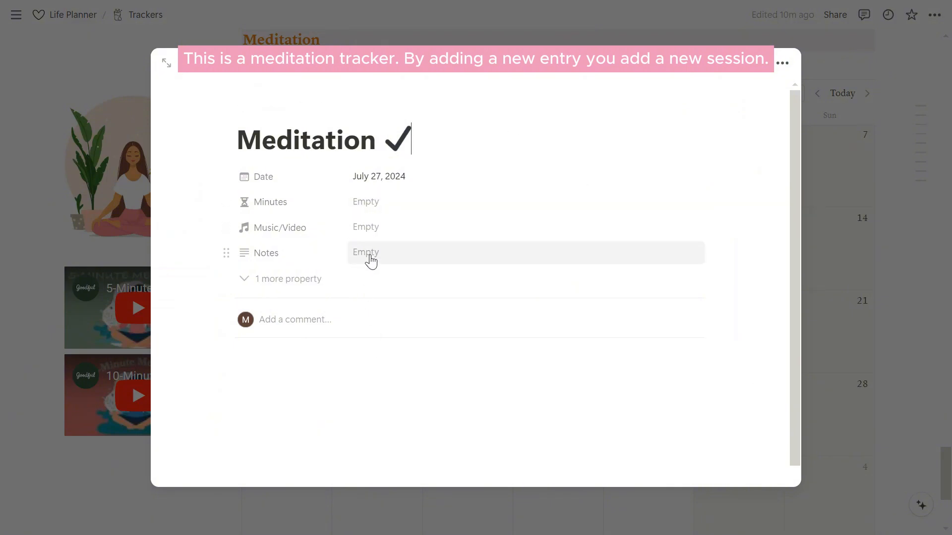
# - Close the new meditation entry and look over the replacement options of the 5-minute meditation video
pyautogui.click(913, 406)
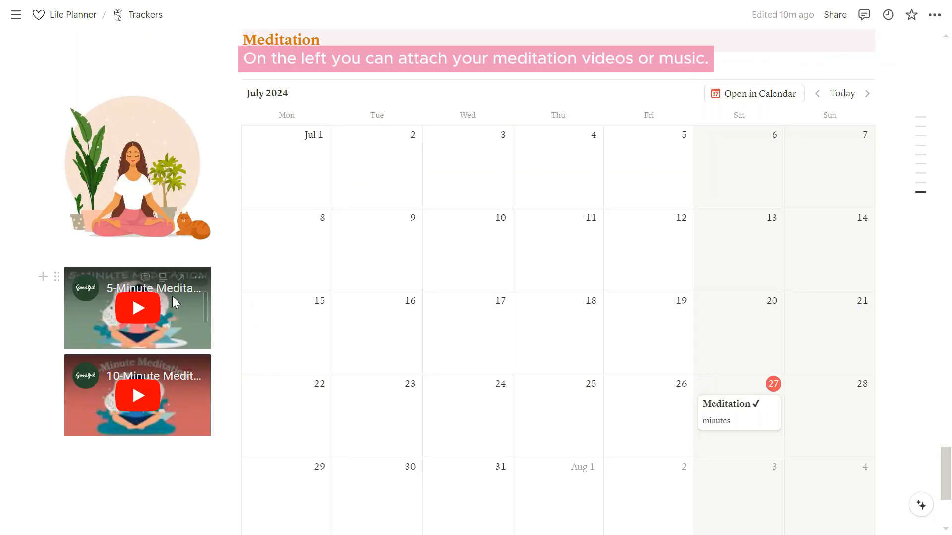
pyautogui.click(198, 278)
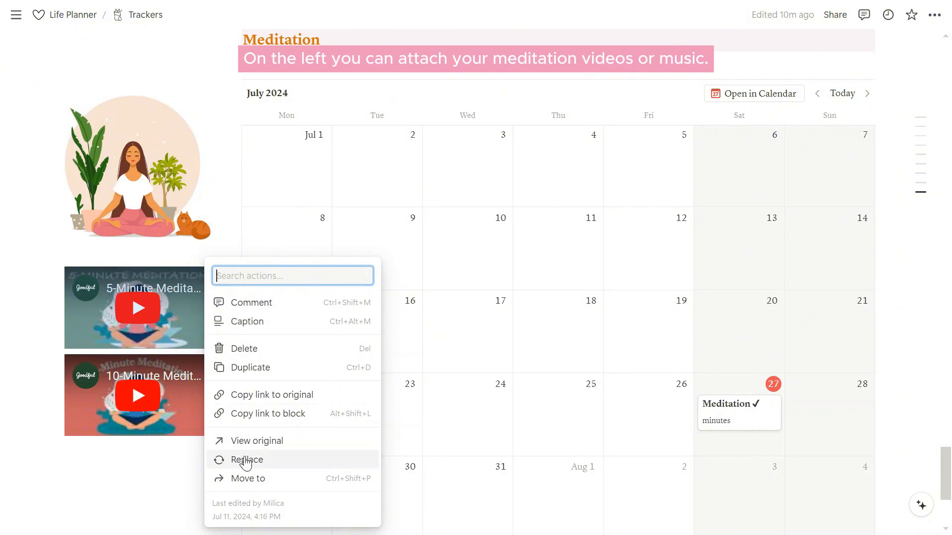
pyautogui.click(913, 397)
# - Set the July 27 meditation session's duration to 20 minutes and close the entry
pyautogui.scroll(-2, 907, 392)
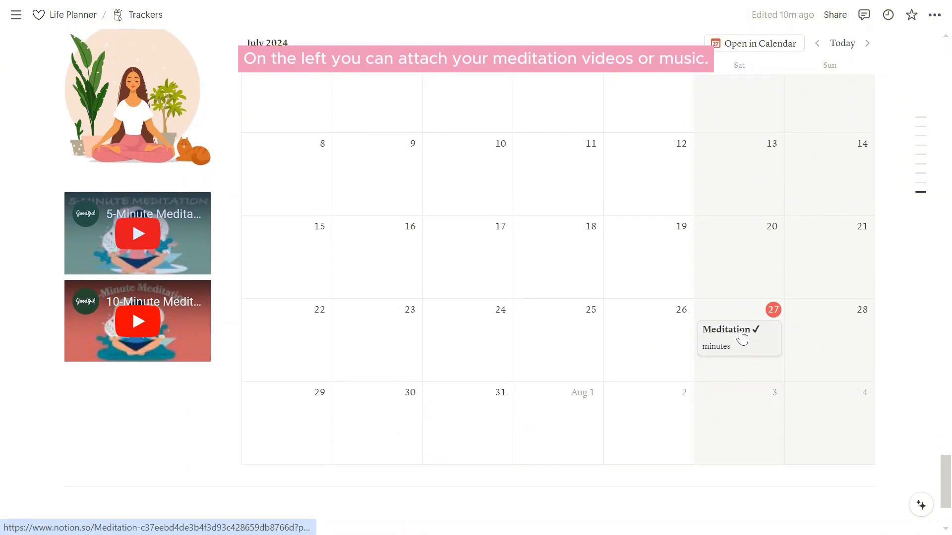
pyautogui.click(739, 333)
pyautogui.click(360, 203)
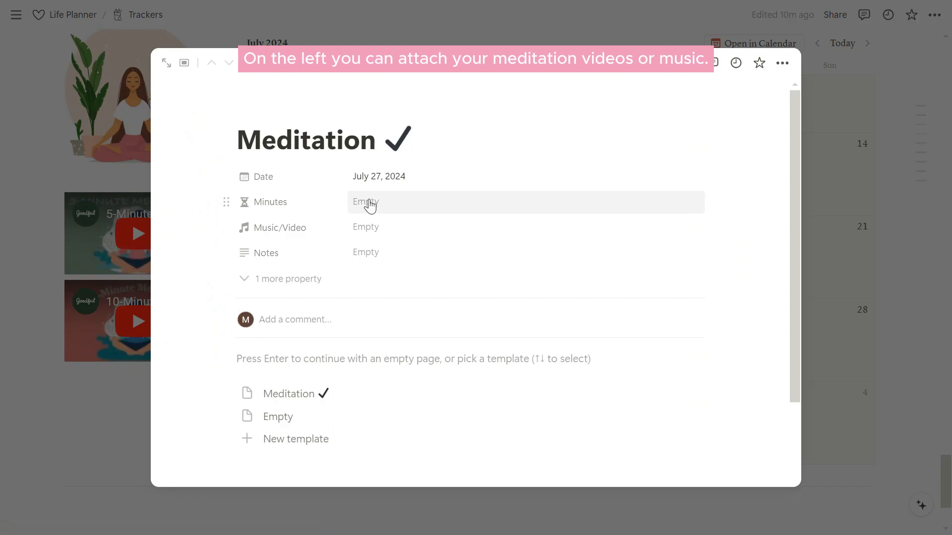
pyautogui.write('20')
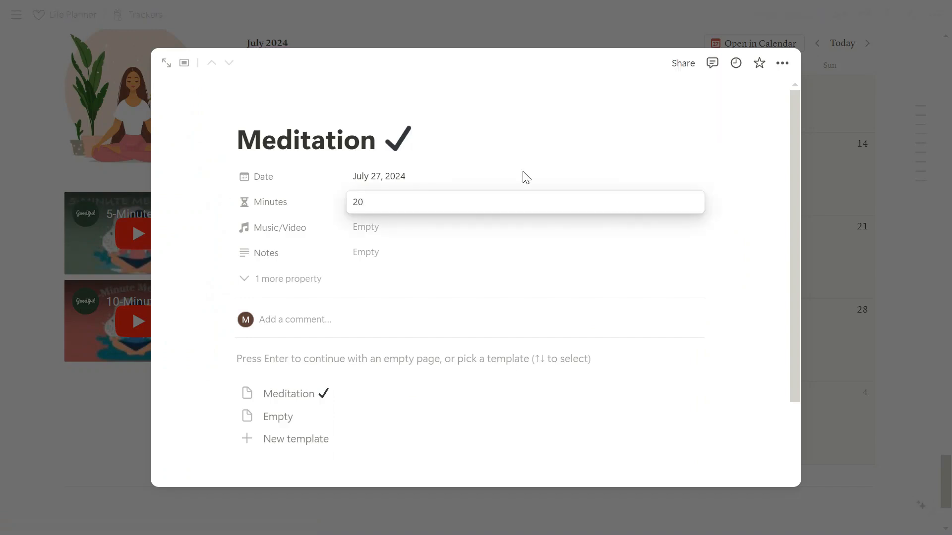
pyautogui.click(928, 332)
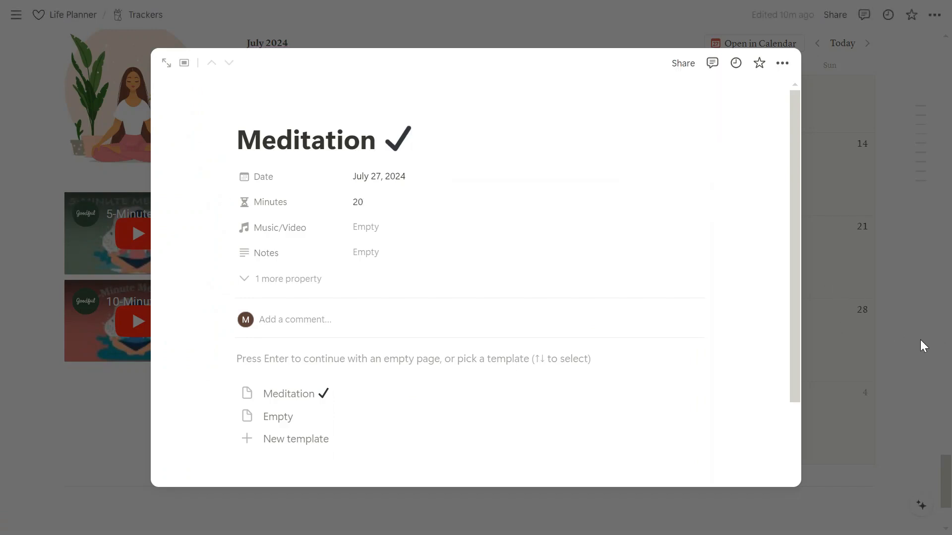
pyautogui.click(917, 341)
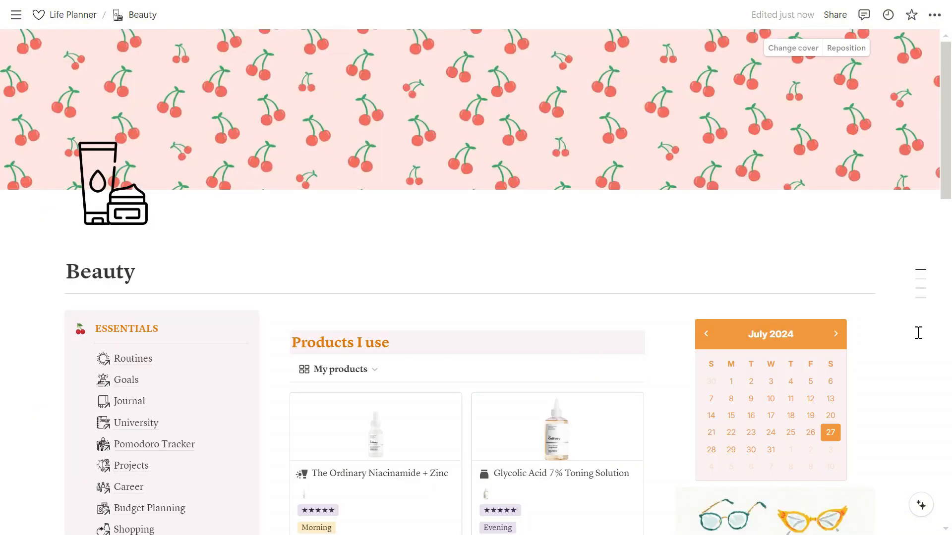
# - Review the Beauty page's sections: products in use, products to buy, beauty routine table and appointments table
pyautogui.scroll(-2, 923, 331)
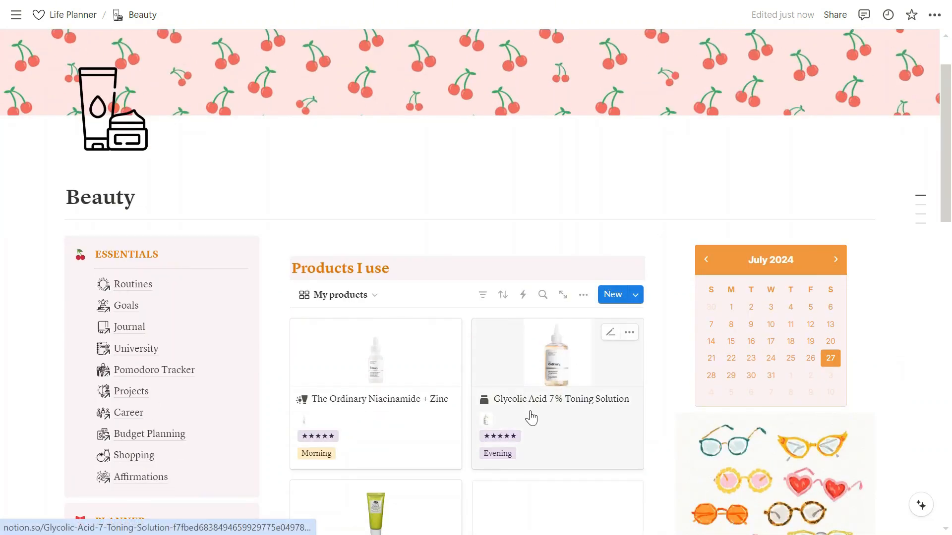
pyautogui.scroll(-2, 530, 414)
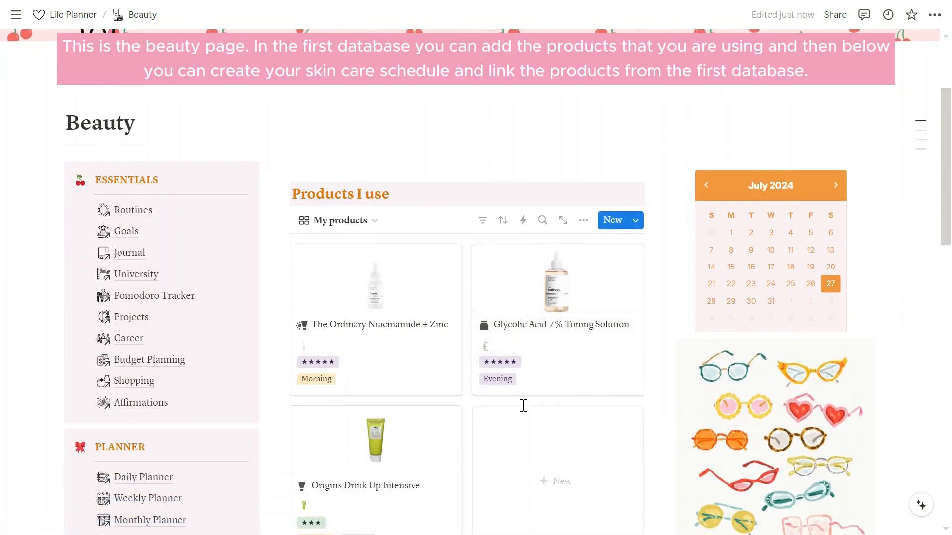
pyautogui.scroll(-8, 523, 406)
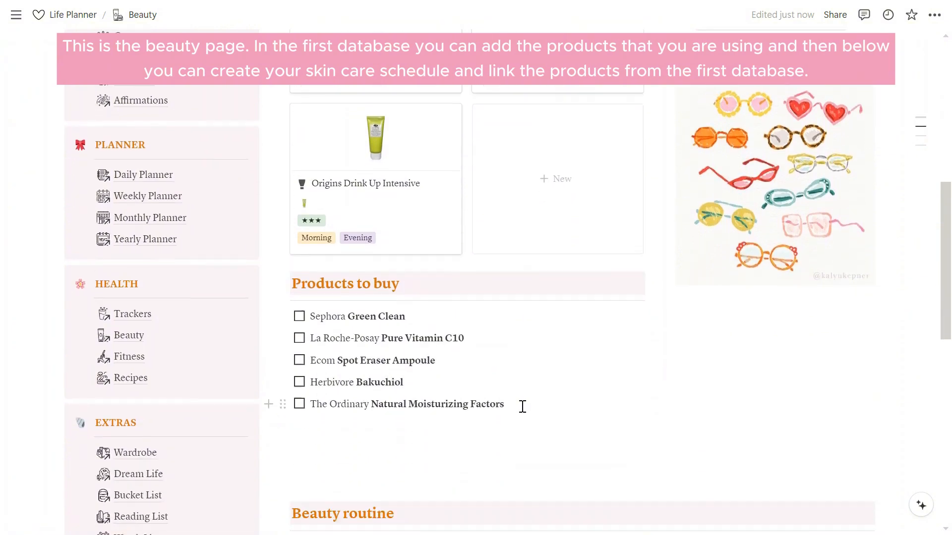
pyautogui.scroll(-8, 522, 407)
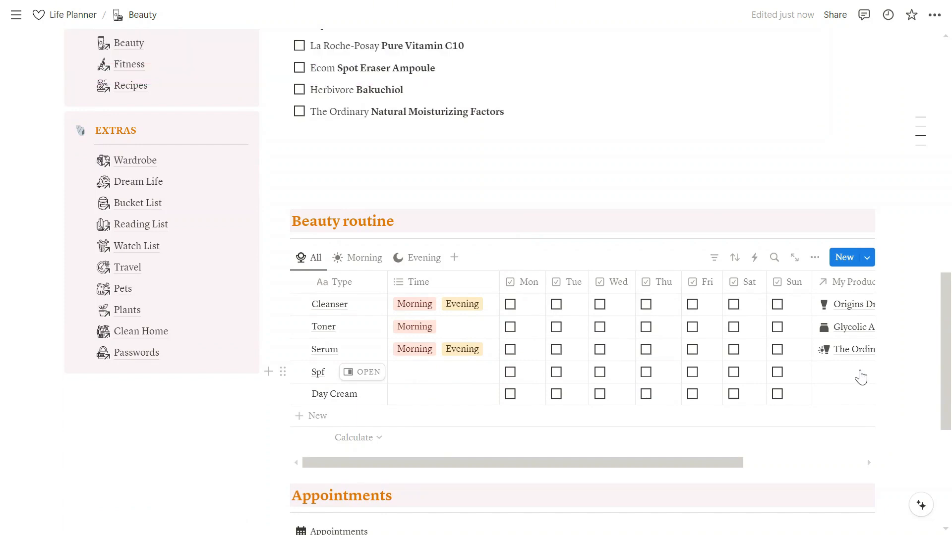
pyautogui.scroll(-5, 861, 377)
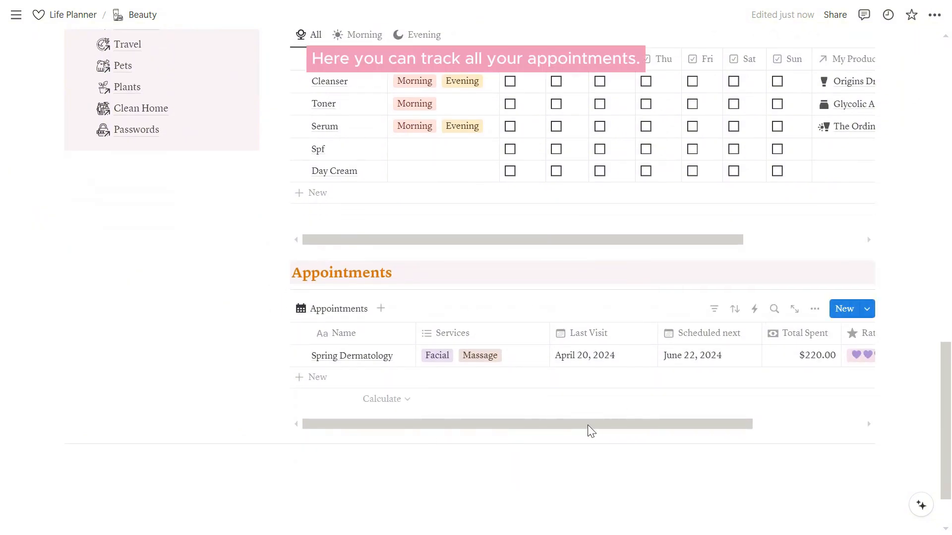
pyautogui.moveTo(590, 425); pyautogui.dragTo(486, 431)
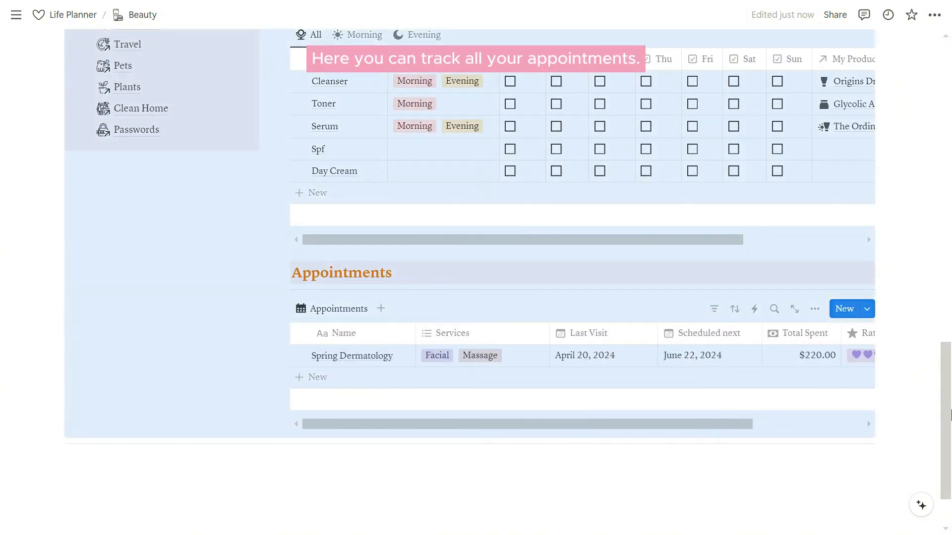
pyautogui.click(924, 400)
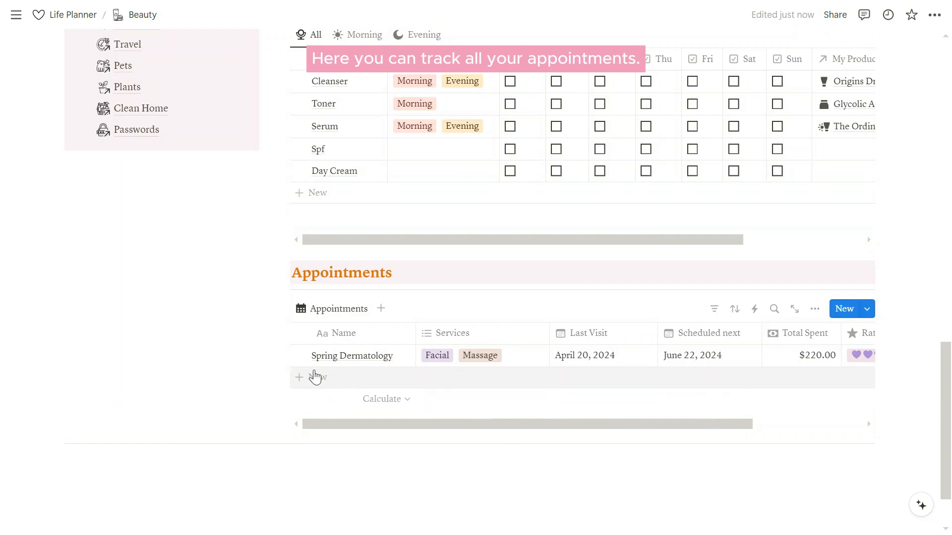
pyautogui.scroll(7, 923, 413)
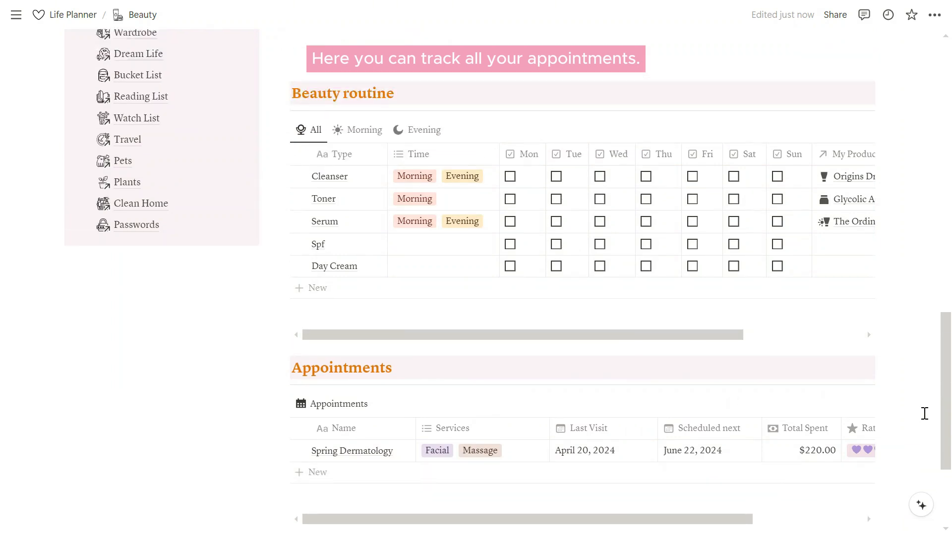
pyautogui.scroll(4, 925, 414)
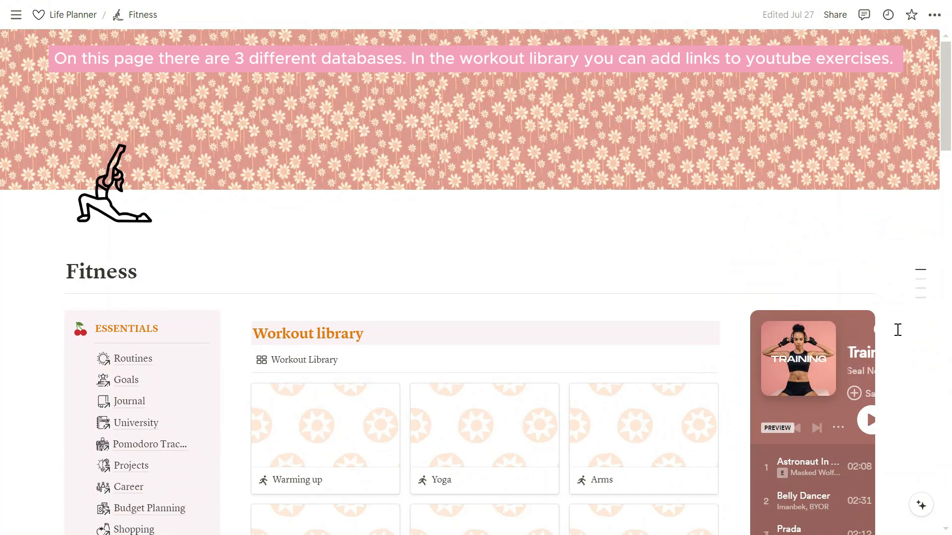
# - Look over the Fitness page's Workout library and inspect the Warming up entry with its YouTube link
pyautogui.scroll(-3, 896, 327)
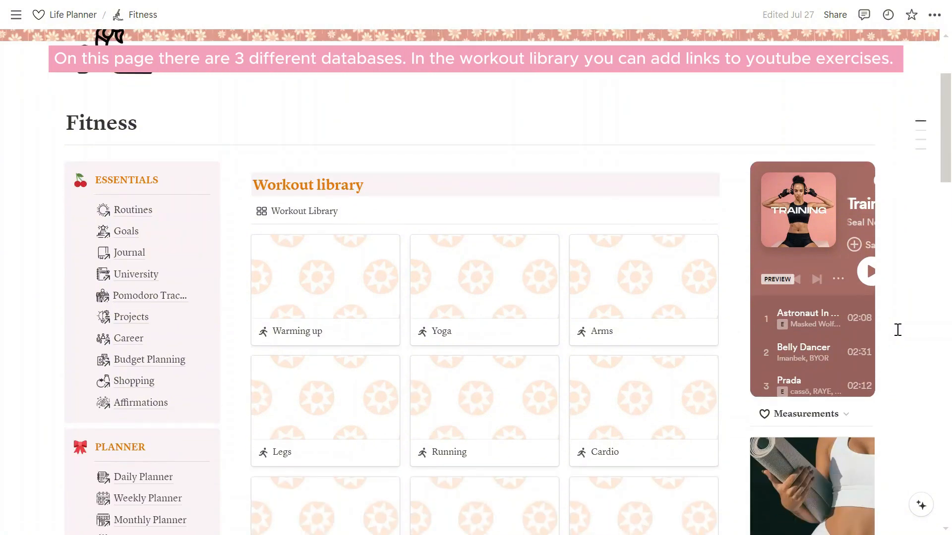
pyautogui.click(306, 296)
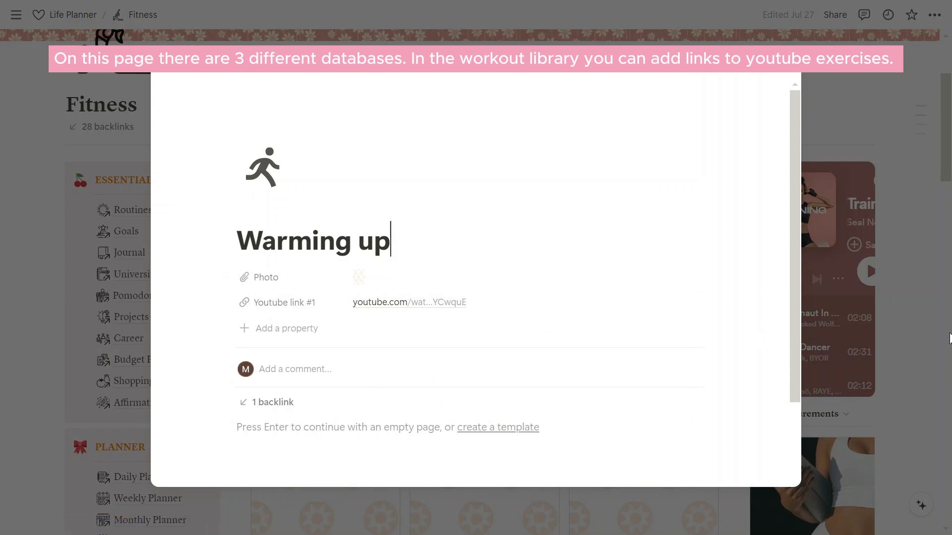
pyautogui.click(911, 329)
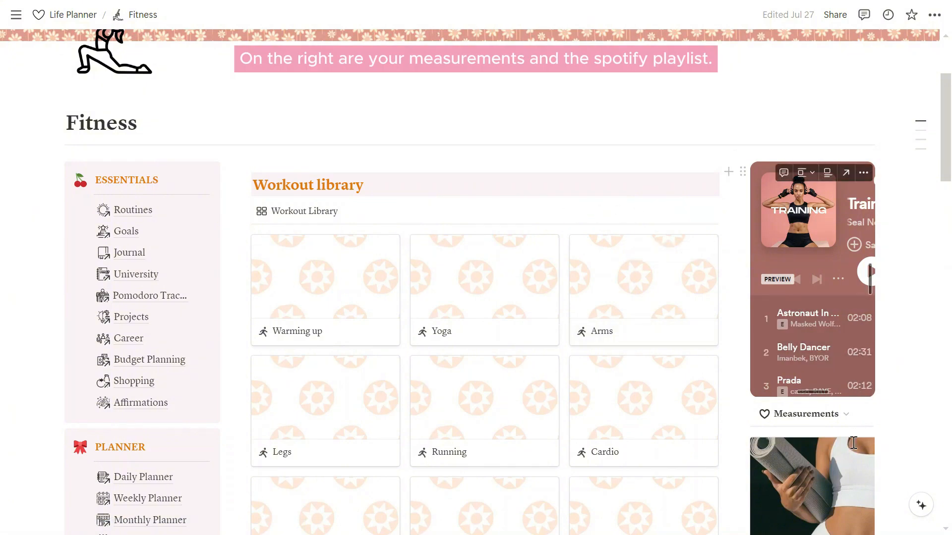
# - Inspect the Measurements card on the Fitness page and review its body measurement fields
pyautogui.scroll(-3, 855, 340)
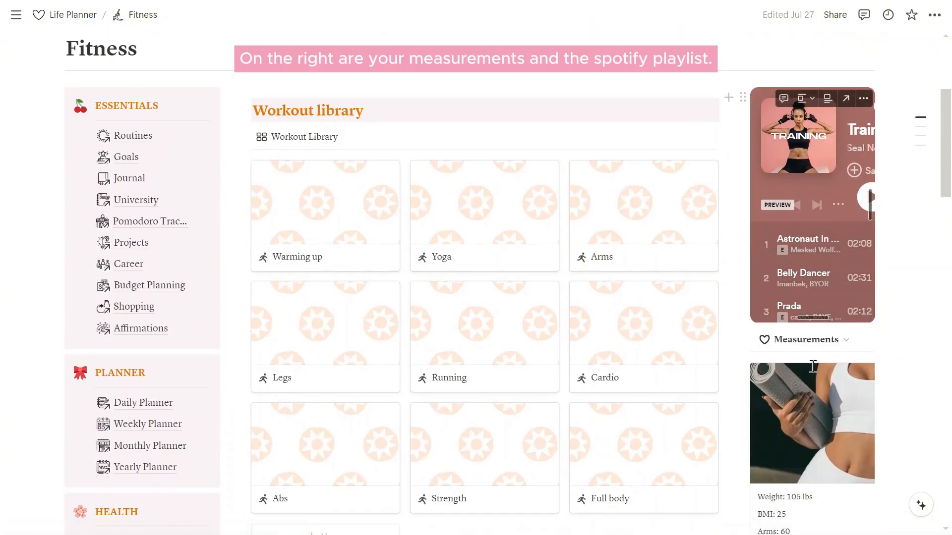
pyautogui.scroll(-3, 824, 408)
pyautogui.scroll(-3, 824, 407)
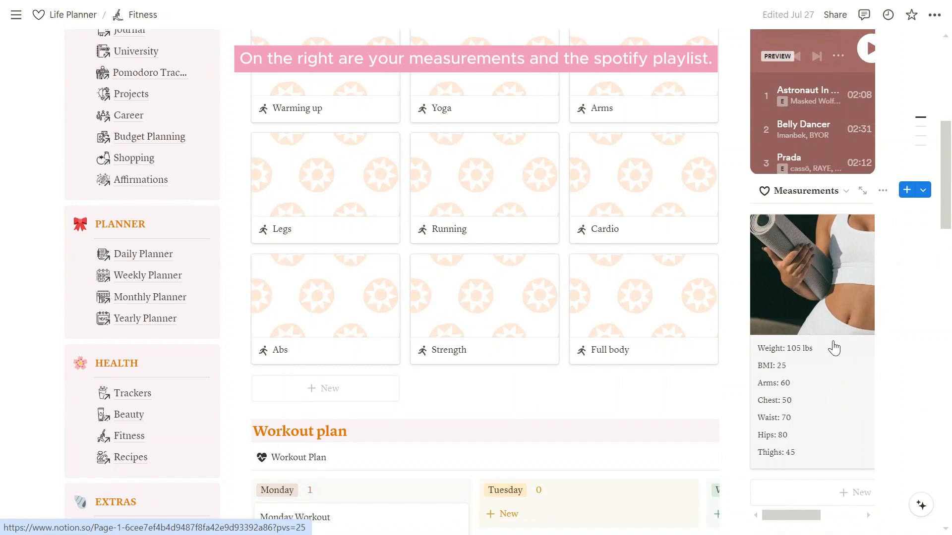
pyautogui.click(830, 348)
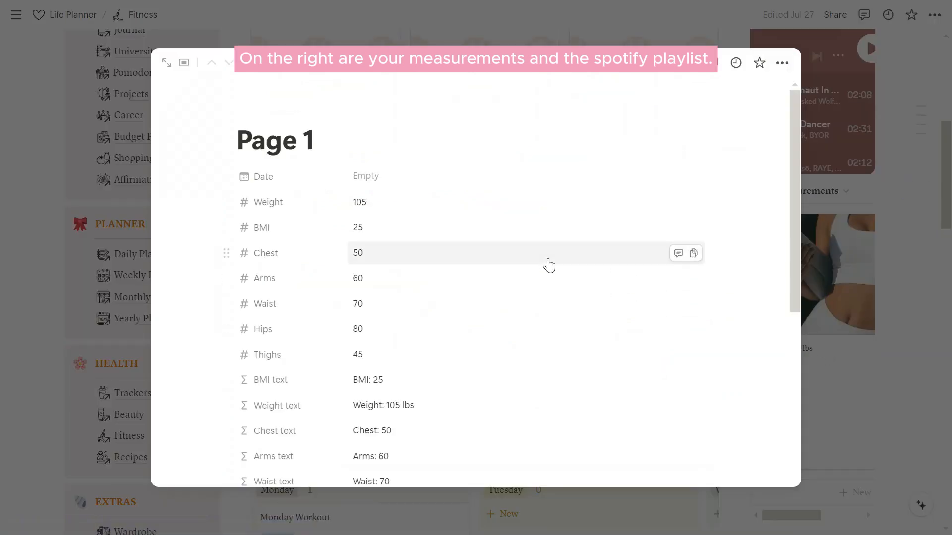
pyautogui.scroll(-3, 548, 265)
pyautogui.scroll(5, 544, 318)
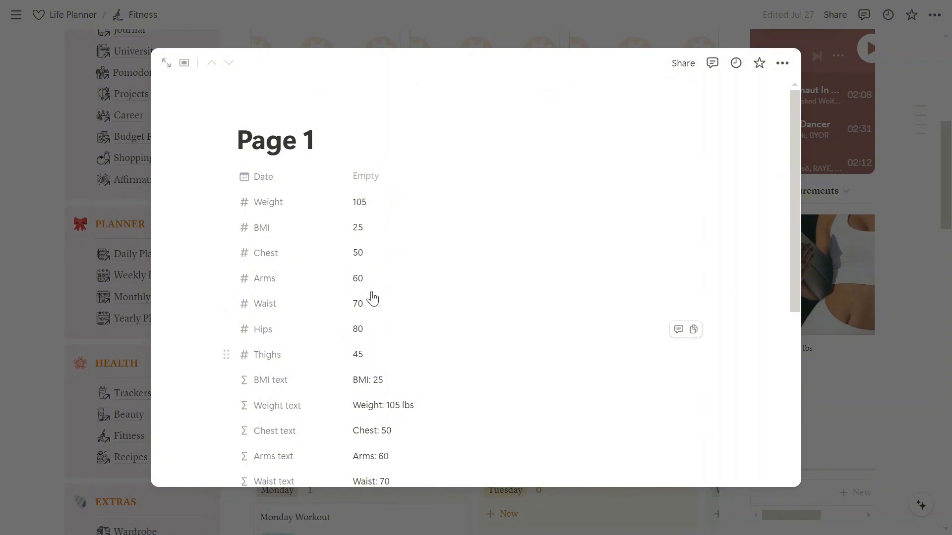
pyautogui.click(917, 386)
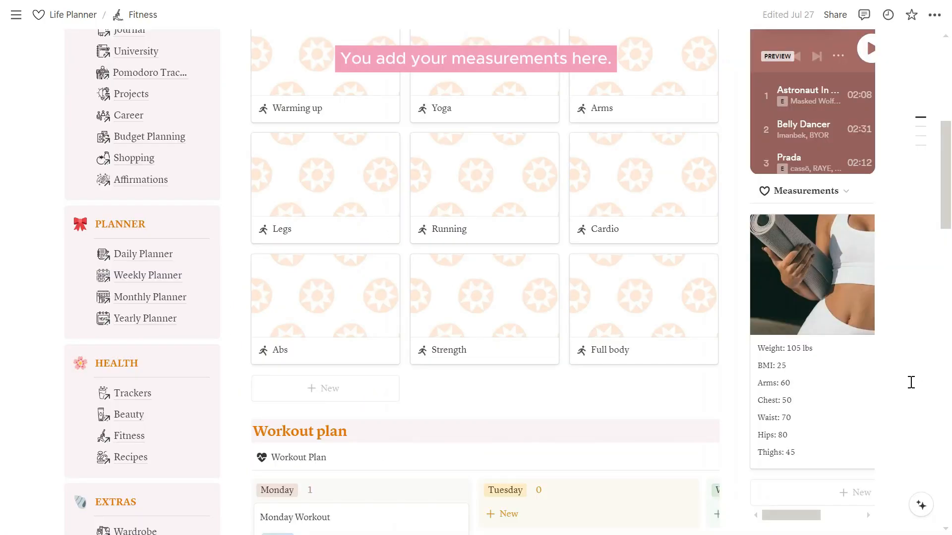
# - In the Workout plan's Monday Workout, link Abs from the Workout Library in place of Warming up and mark the workout done
pyautogui.scroll(-6, 909, 381)
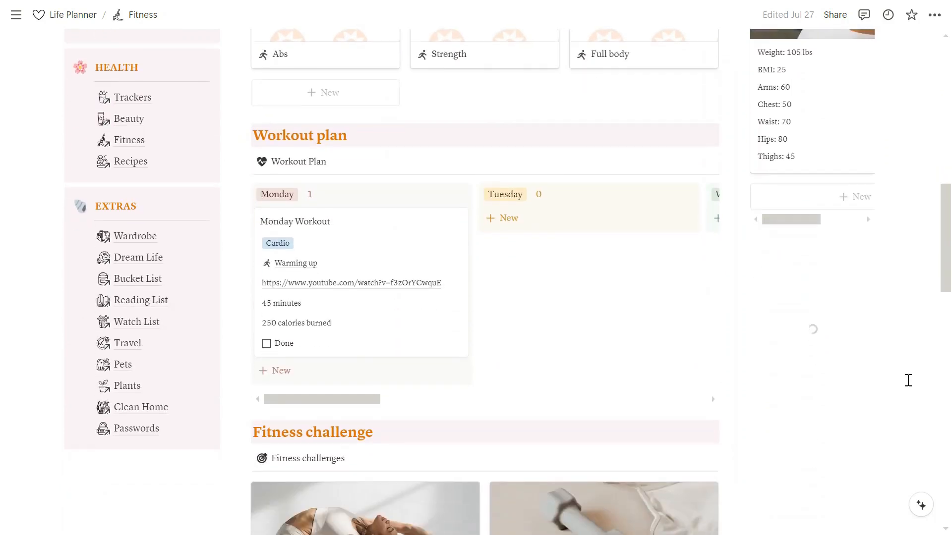
pyautogui.scroll(-2, 908, 380)
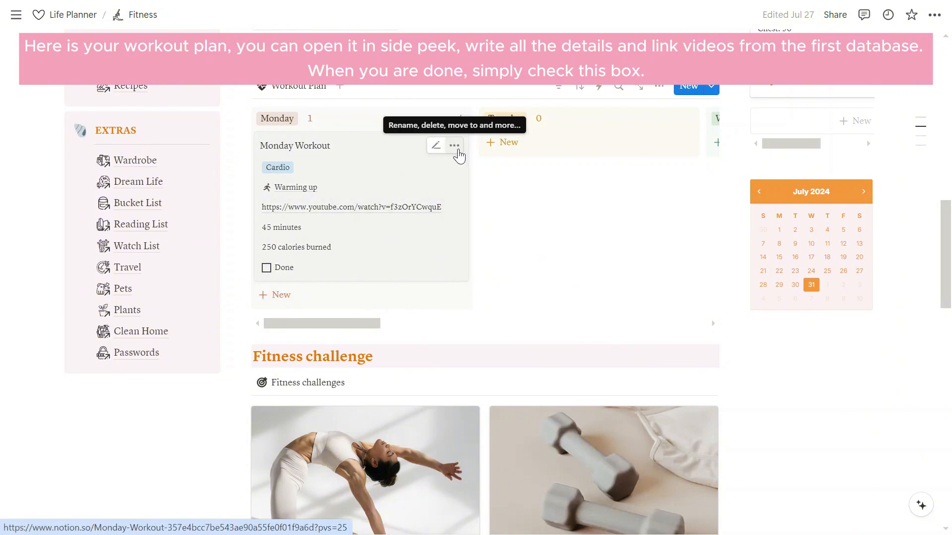
pyautogui.click(453, 182)
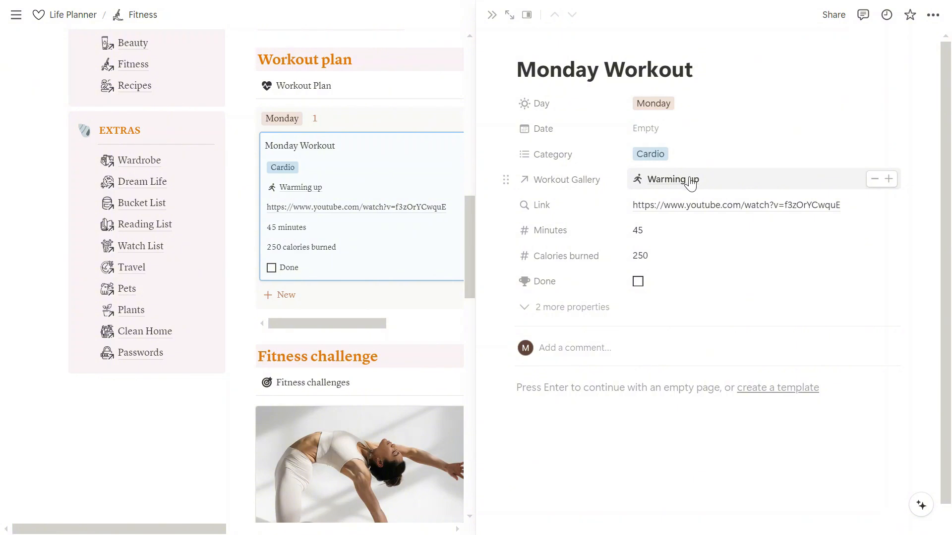
pyautogui.click(874, 179)
pyautogui.click(679, 188)
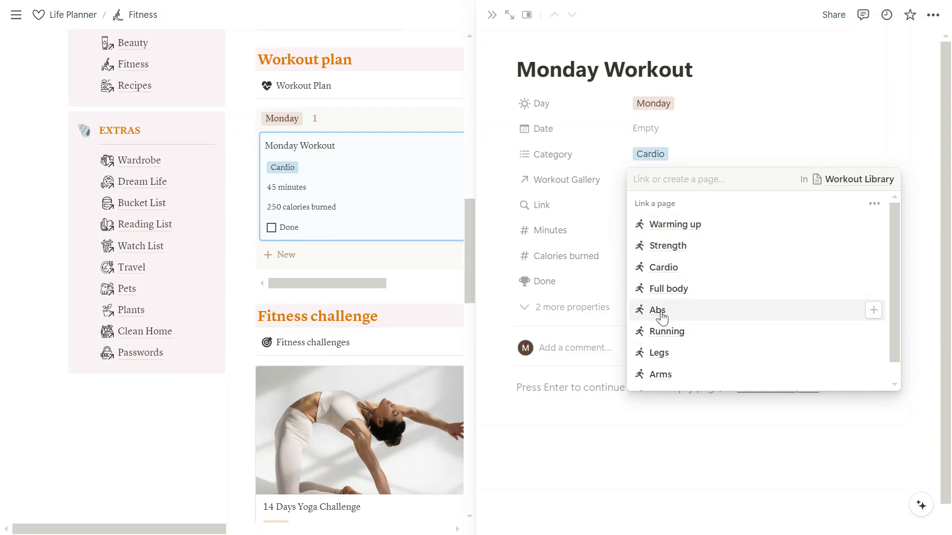
pyautogui.click(660, 311)
pyautogui.click(873, 141)
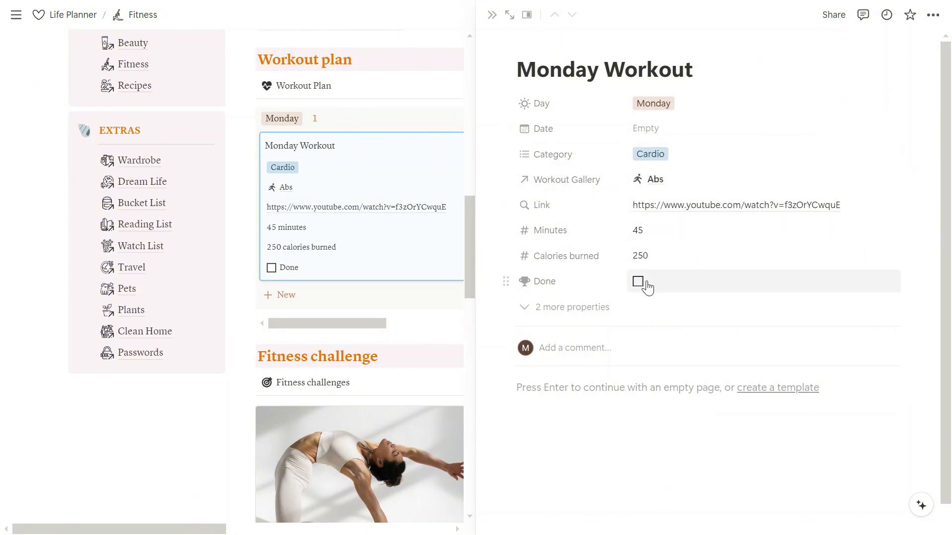
pyautogui.click(271, 268)
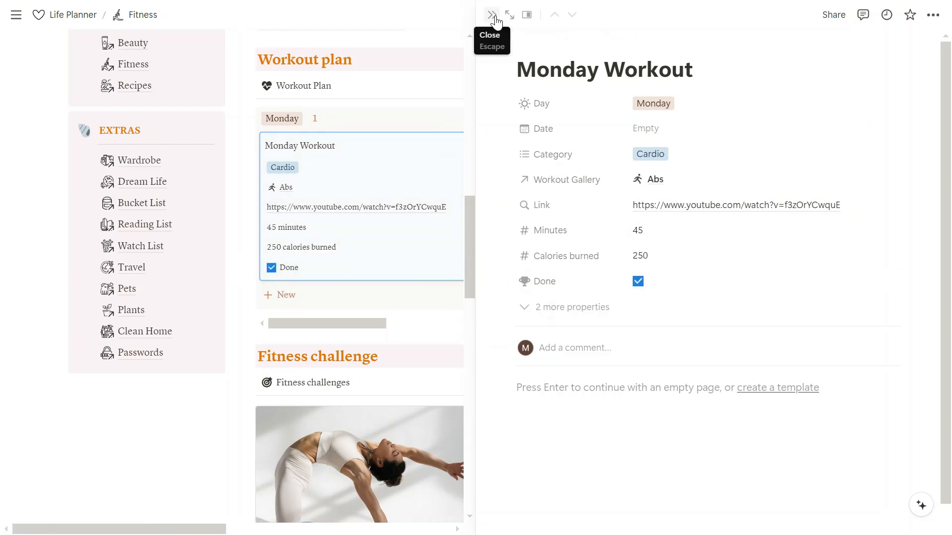
pyautogui.click(494, 16)
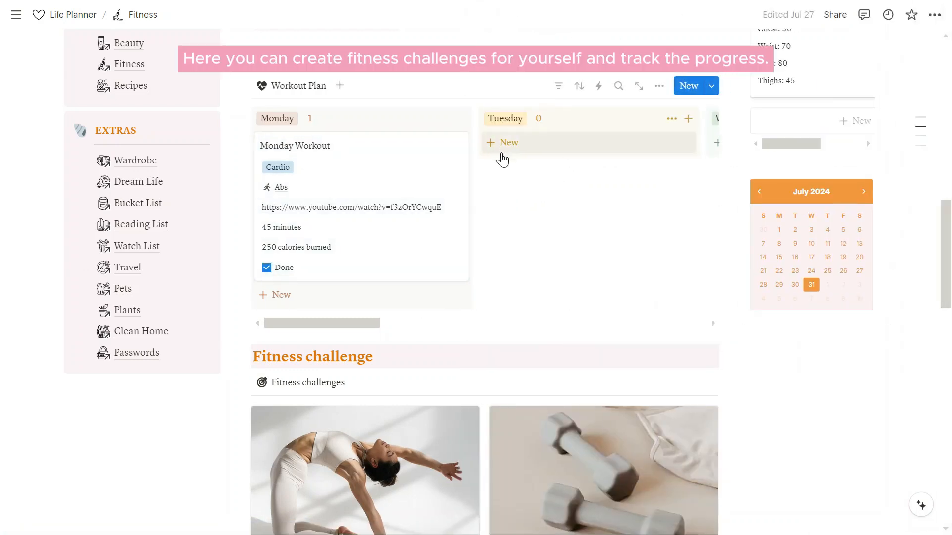
# - Review the Fitness challenge section, including the 14 Days Yoga Challenge details, and the My inspiration image board
pyautogui.scroll(-5, 495, 180)
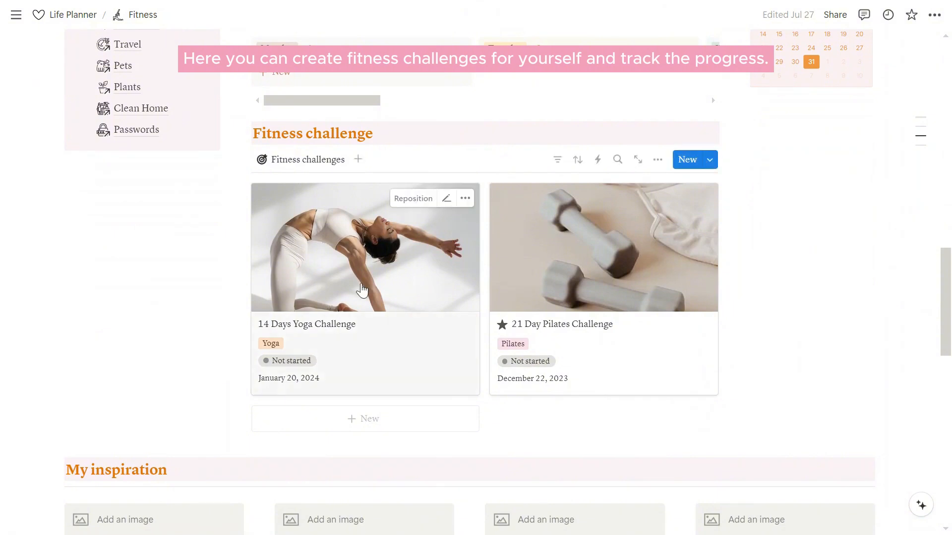
pyautogui.click(389, 266)
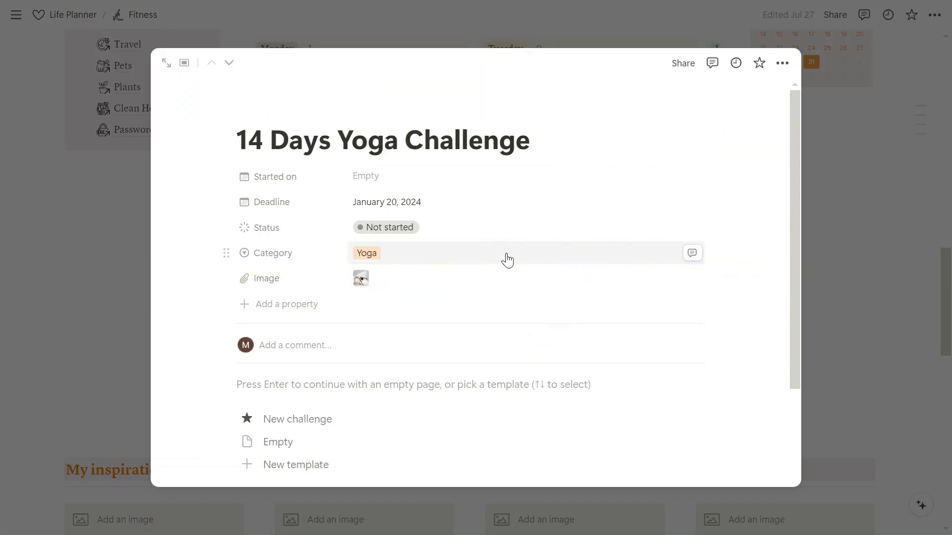
pyautogui.click(916, 338)
pyautogui.scroll(-8, 855, 302)
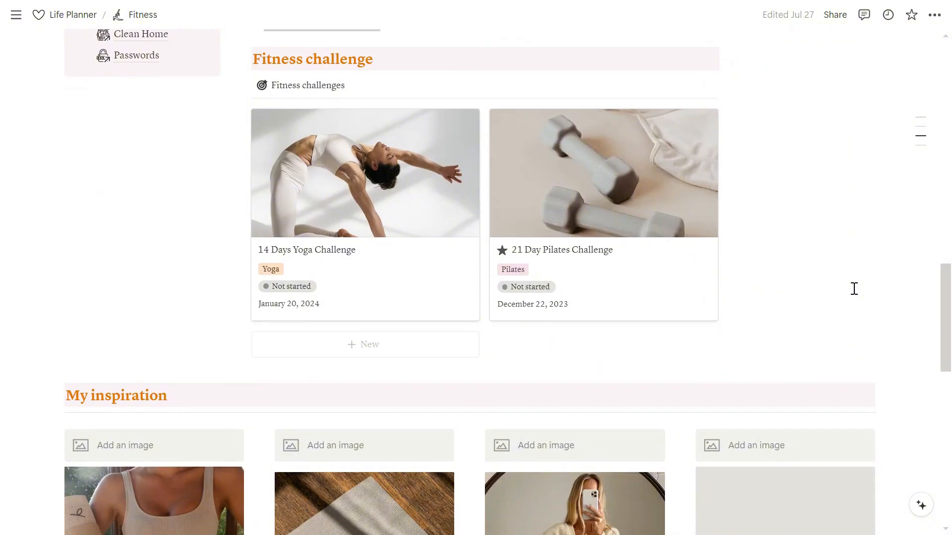
pyautogui.scroll(-5, 854, 290)
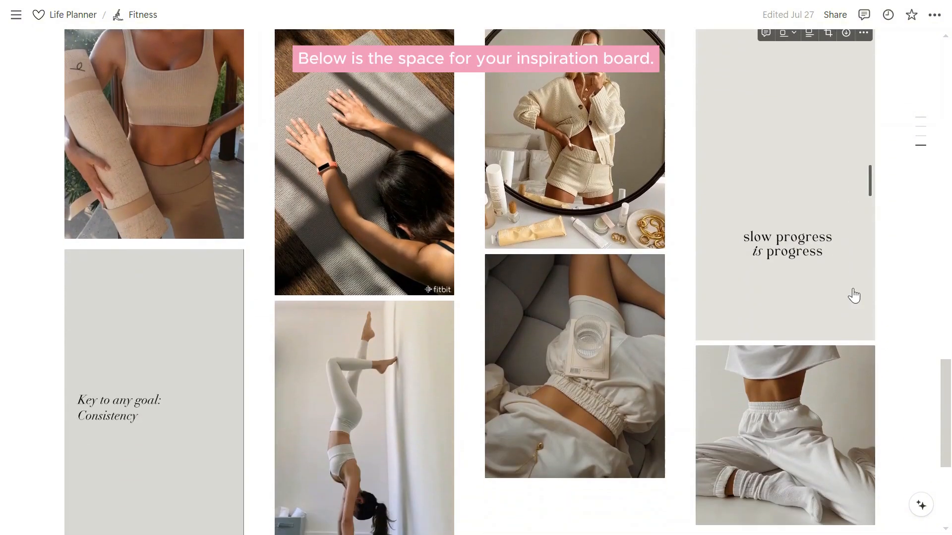
pyautogui.scroll(-3, 853, 293)
pyautogui.scroll(8, 853, 293)
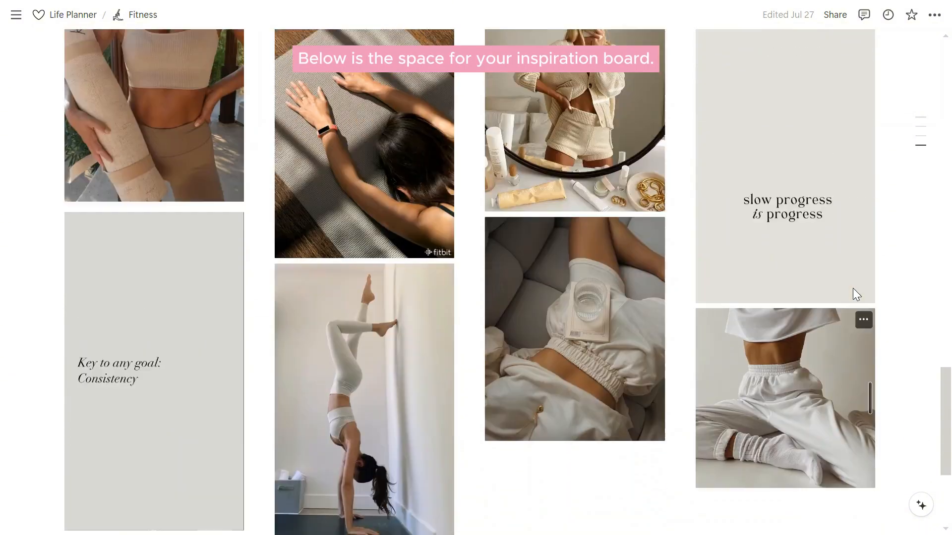
pyautogui.scroll(3, 853, 295)
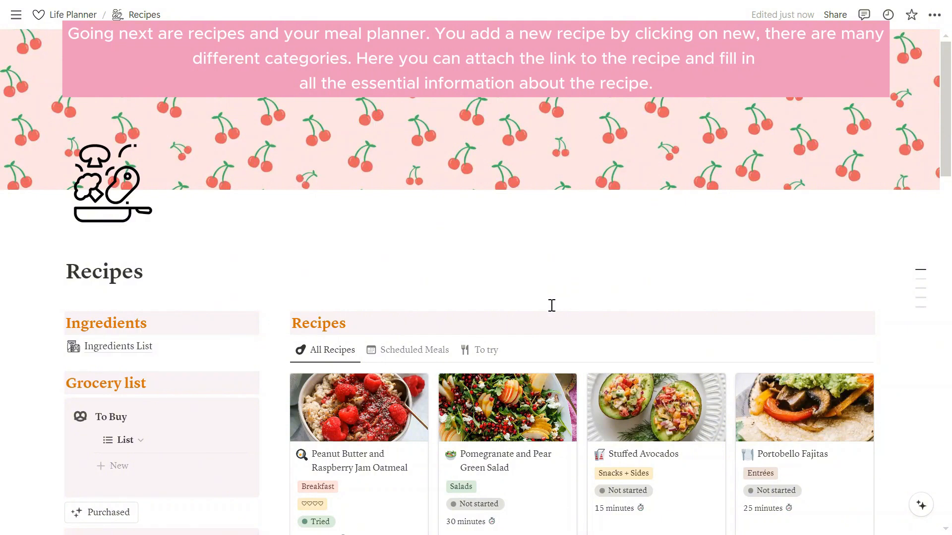
# - Inspect the Peanut Butter and Raspberry Jam Oatmeal recipe, including its properties, basic information and instructions, and close it
pyautogui.scroll(-5, 564, 293)
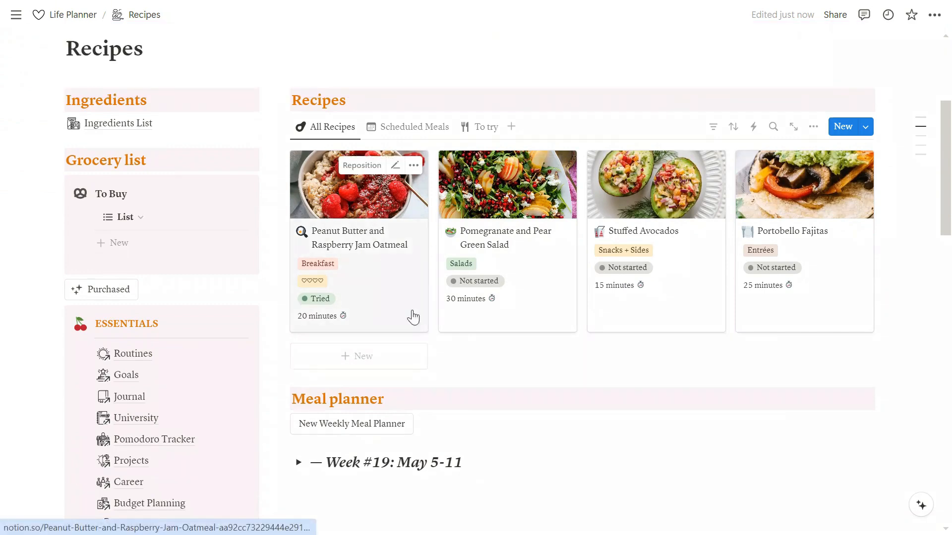
pyautogui.click(377, 292)
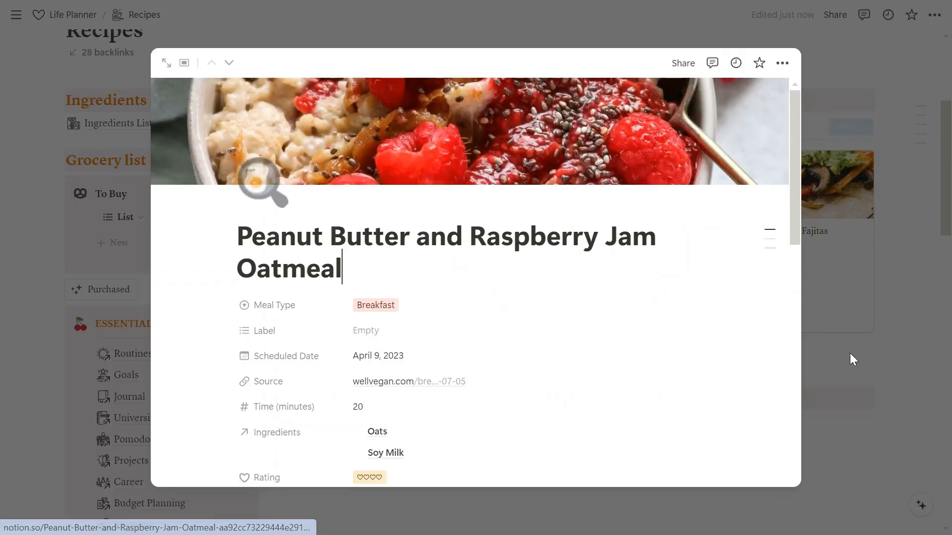
pyautogui.scroll(-2, 614, 344)
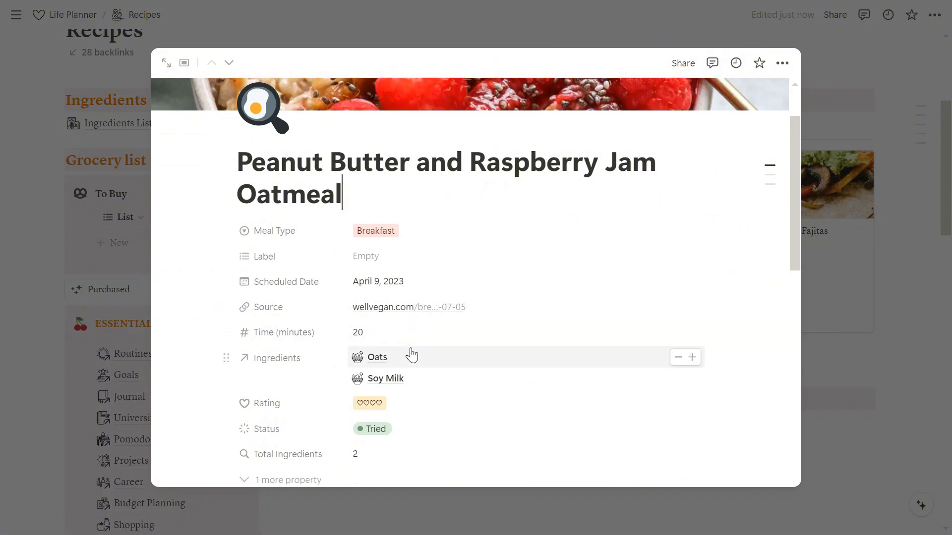
pyautogui.scroll(-3, 462, 378)
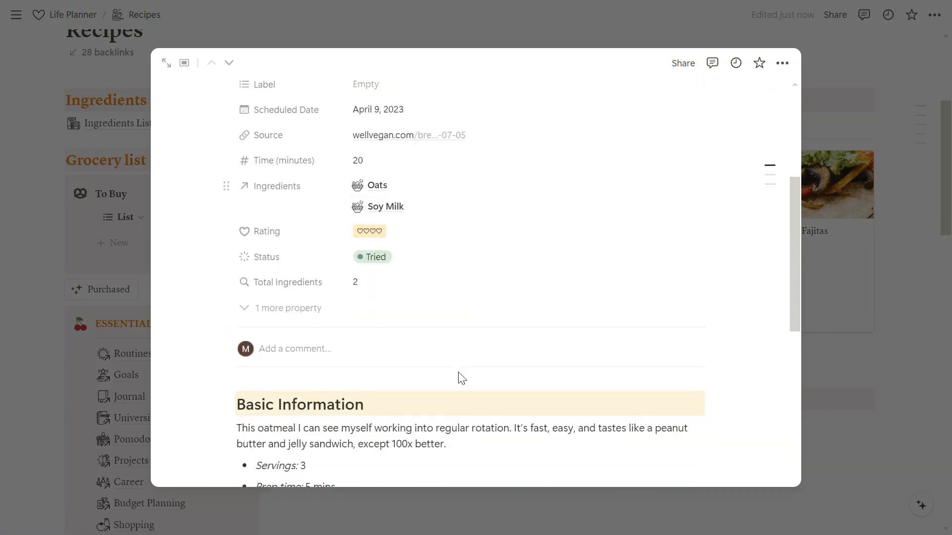
pyautogui.scroll(-4, 461, 378)
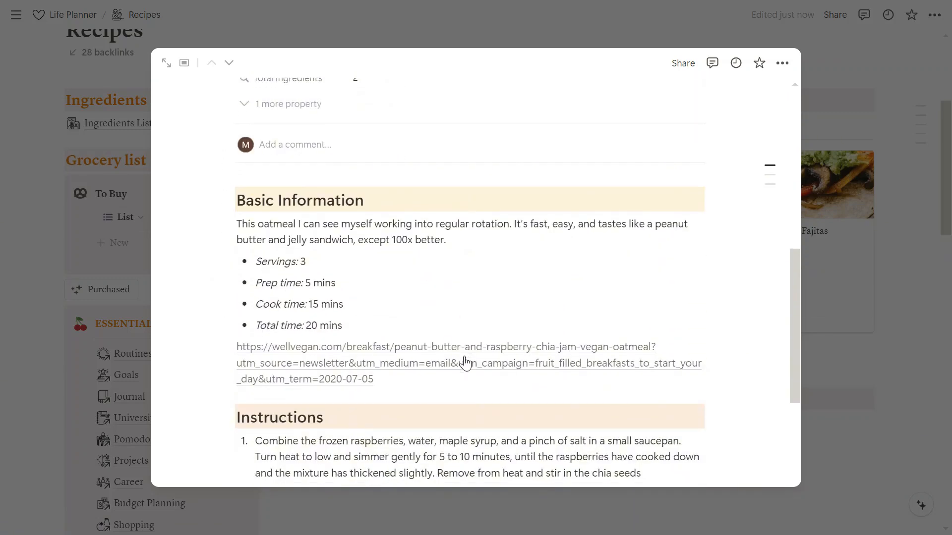
pyautogui.scroll(-3, 464, 363)
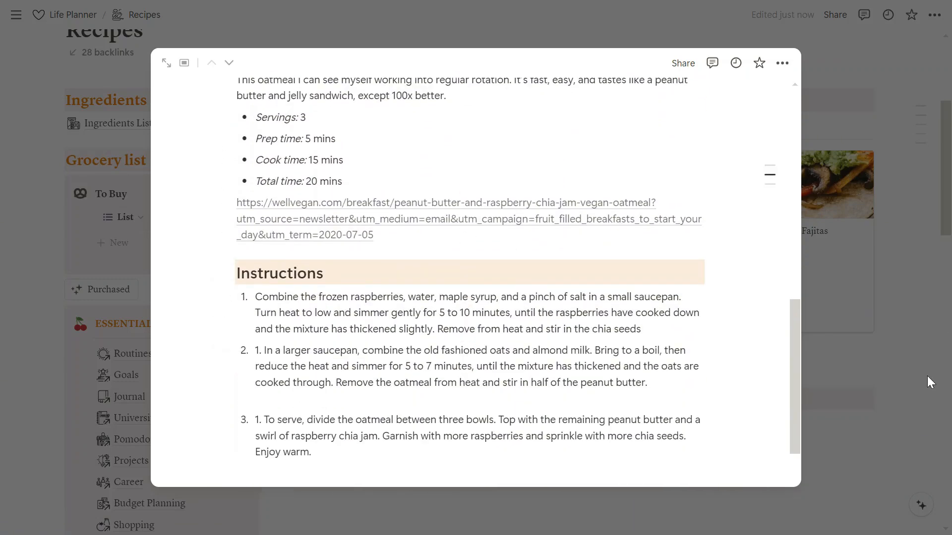
pyautogui.click(929, 382)
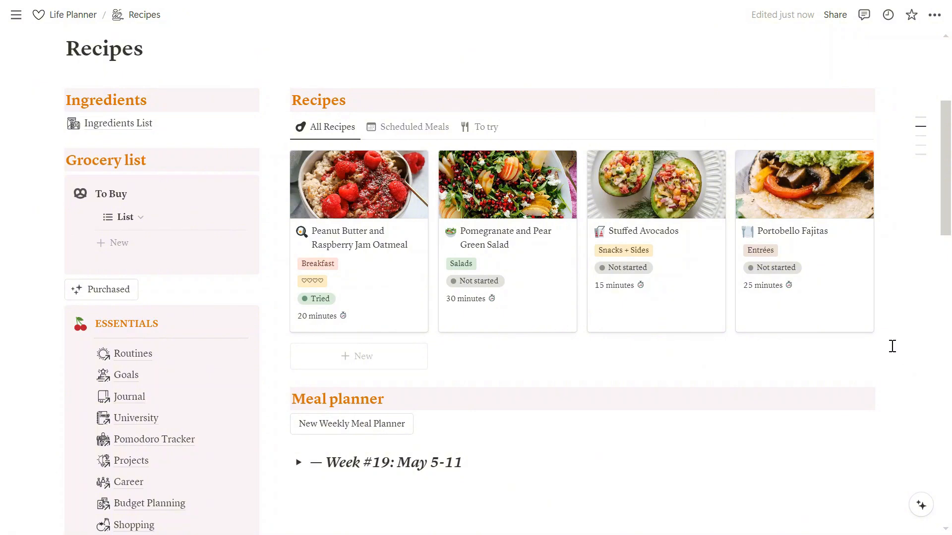
# - Expand Week #19 in the Meal planner, inspect the Avocado toast with egg meal and its linkable recipes, and look through the remaining days
pyautogui.scroll(-6, 892, 346)
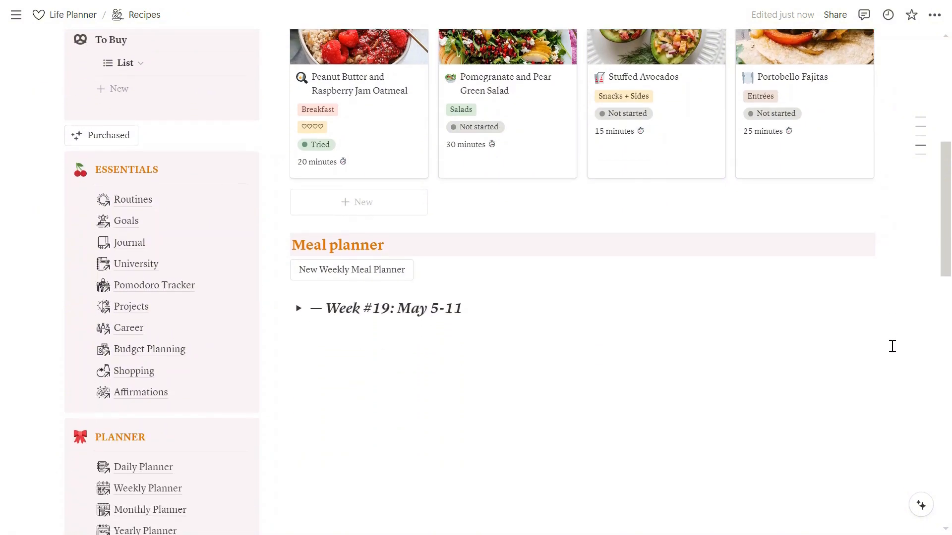
pyautogui.click(298, 164)
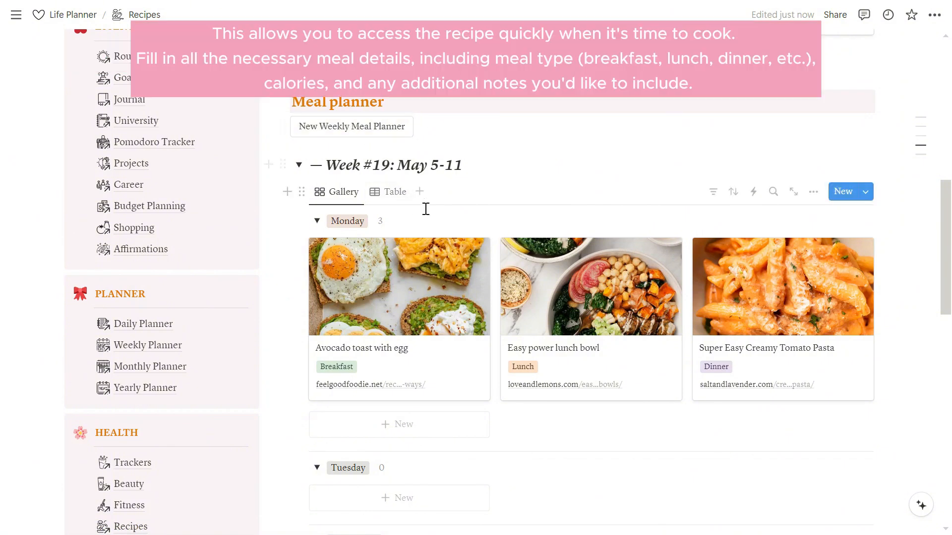
pyautogui.click(418, 295)
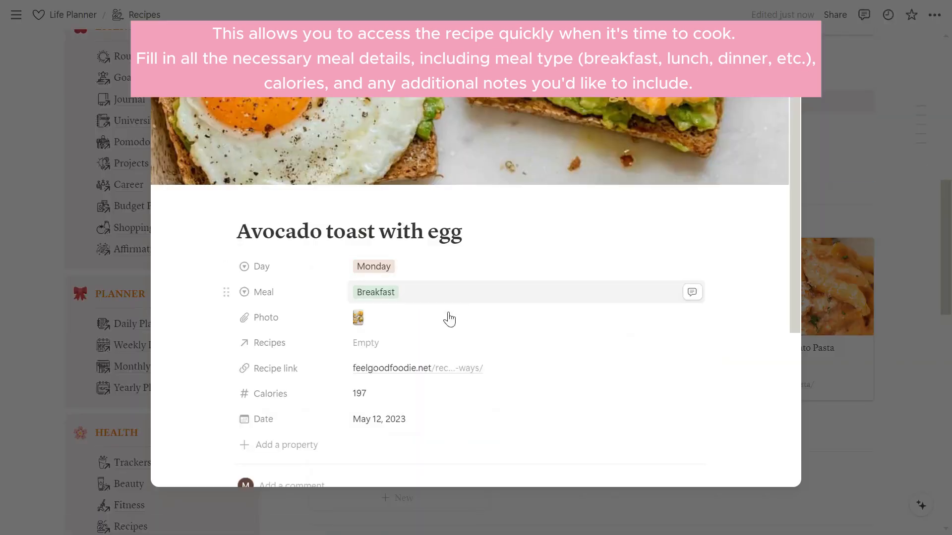
pyautogui.click(391, 345)
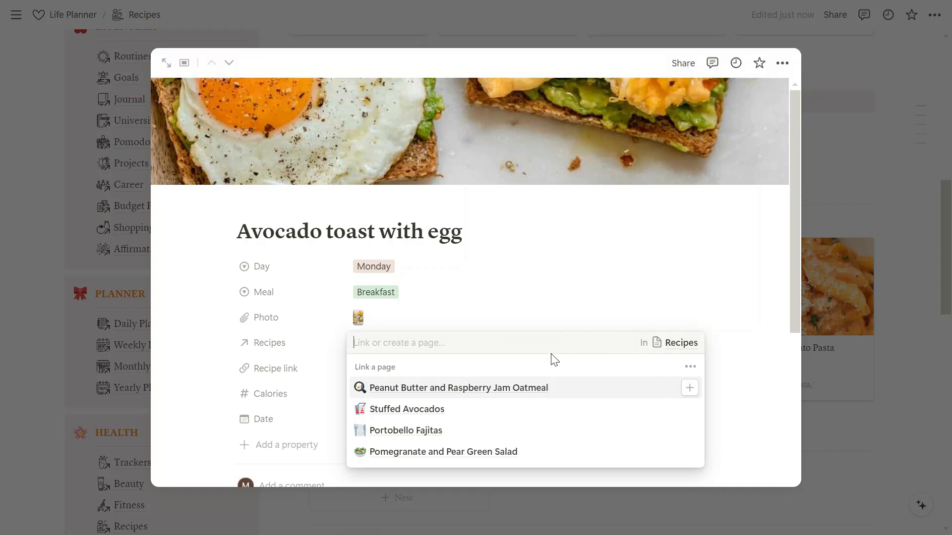
pyautogui.click(918, 410)
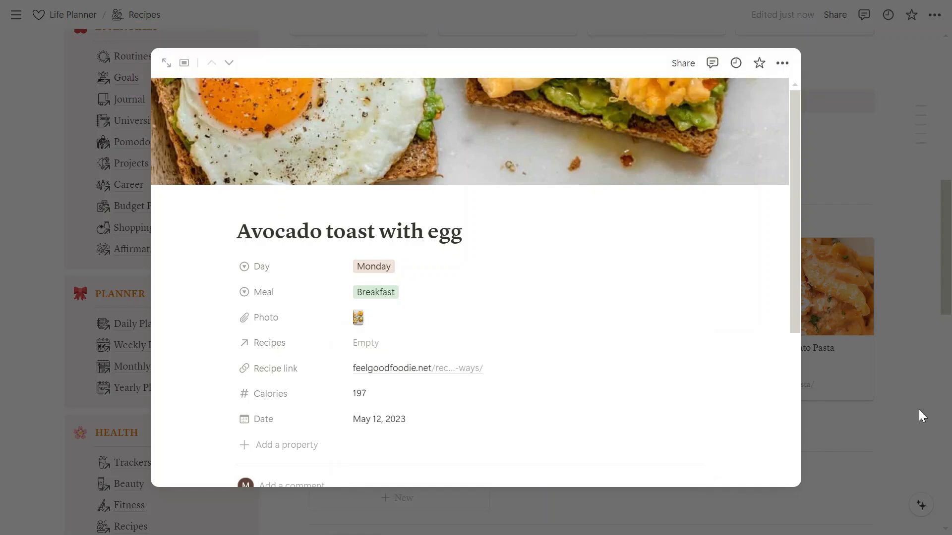
pyautogui.click(917, 409)
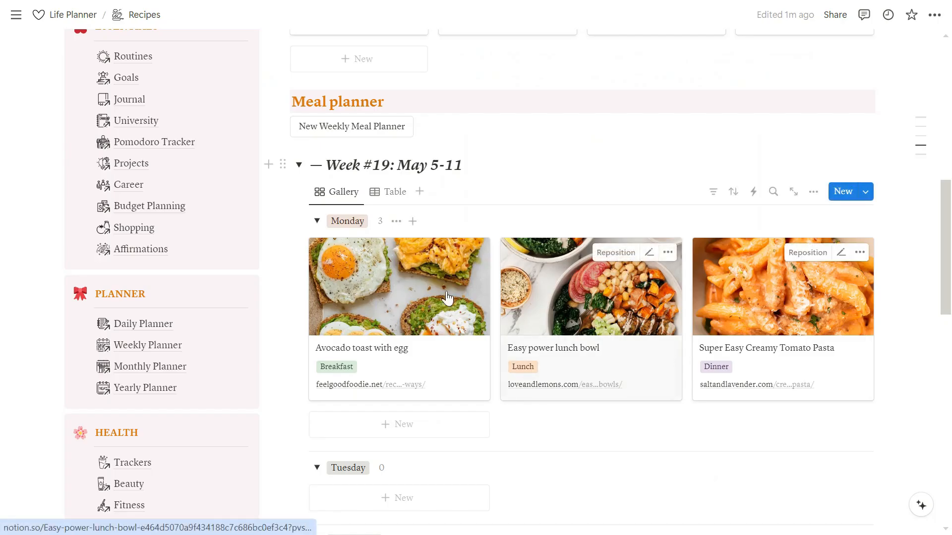
pyautogui.scroll(-15, 212, 253)
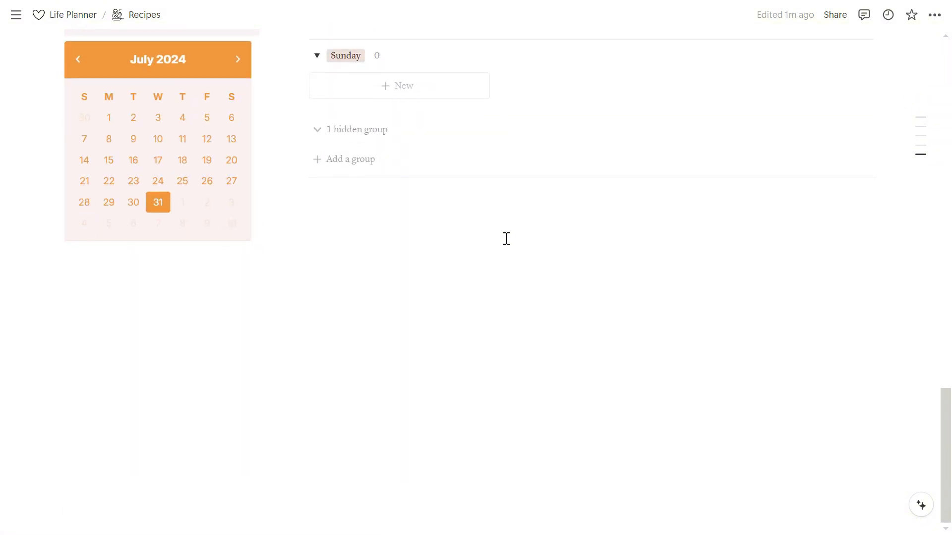
pyautogui.scroll(15, 506, 239)
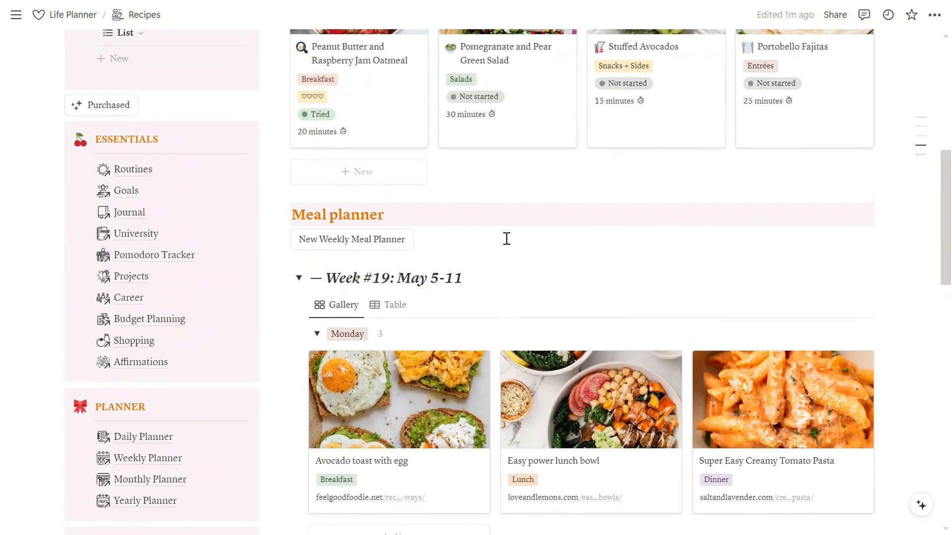
# - Open the Ingredients List from the Recipes page and look through its pantry table
pyautogui.scroll(6, 506, 238)
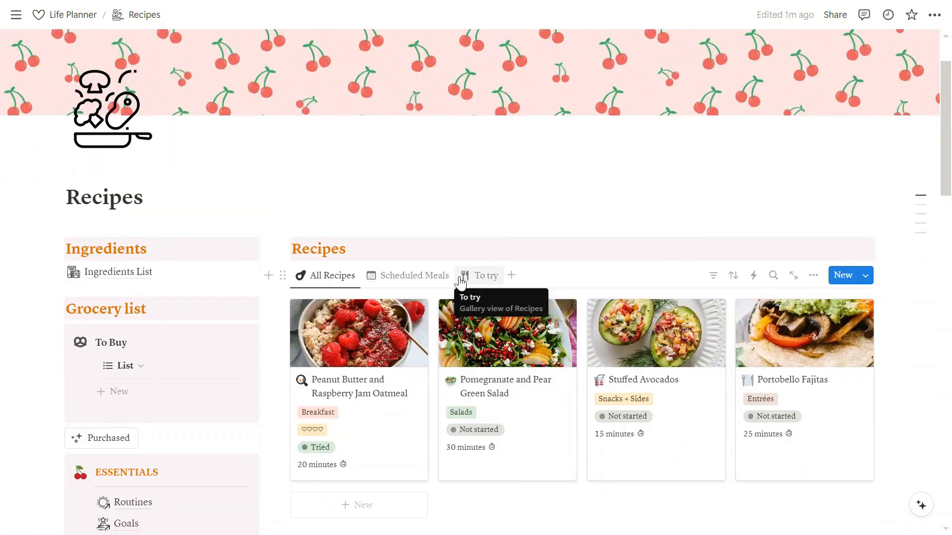
pyautogui.click(127, 281)
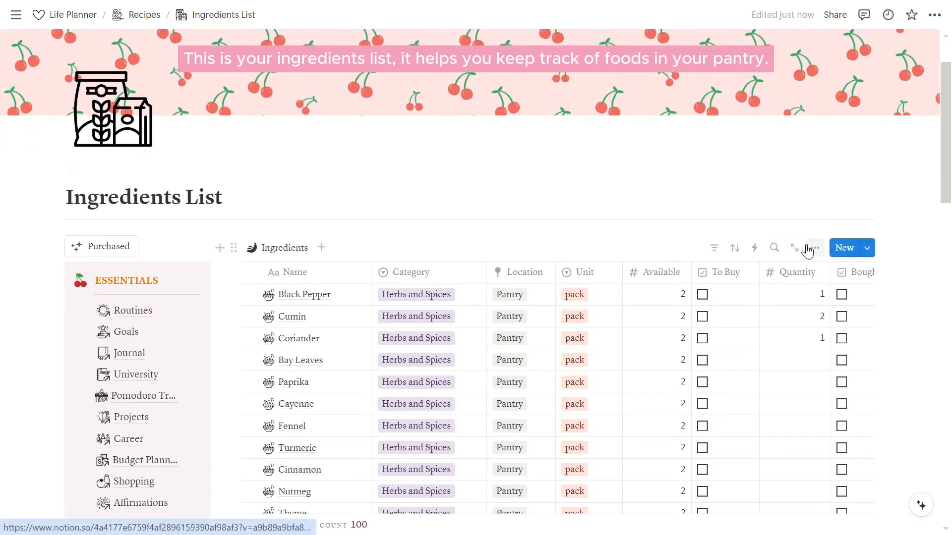
pyautogui.scroll(-3, 934, 278)
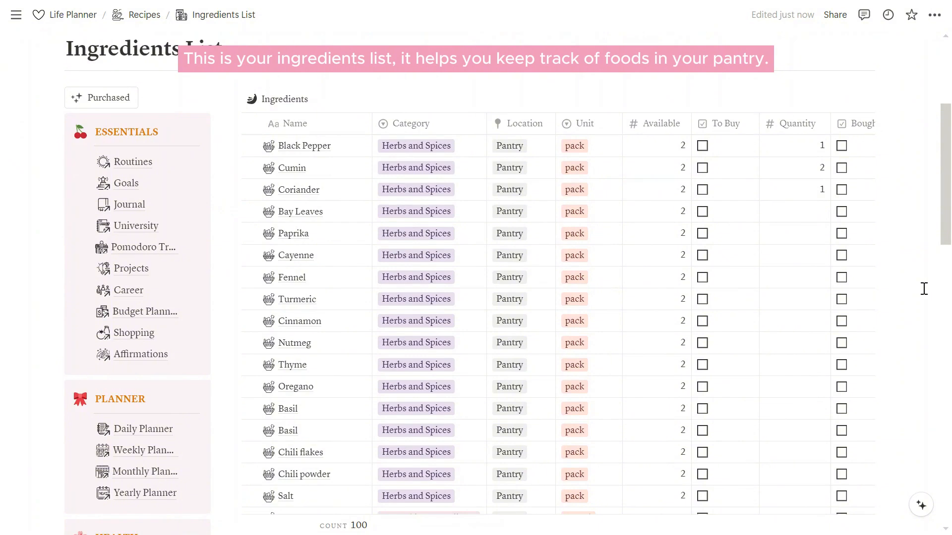
pyautogui.scroll(-2, 924, 289)
pyautogui.scroll(-3, 923, 289)
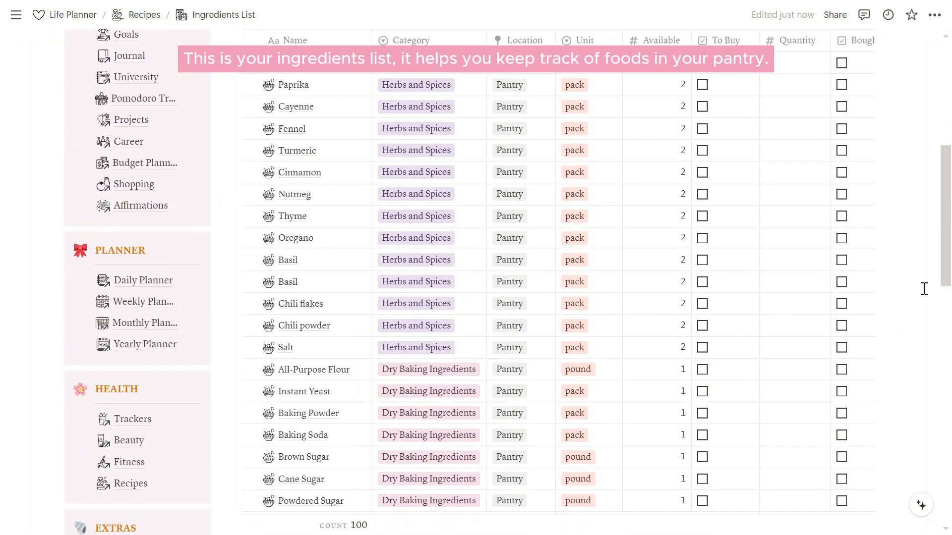
pyautogui.scroll(6, 924, 289)
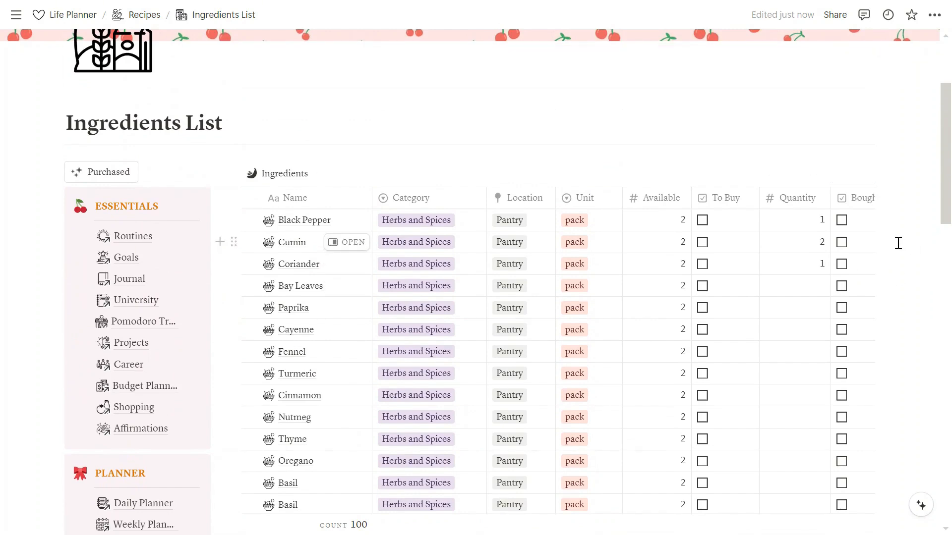
# - Mark Black Pepper and Cumin as To Buy in the Ingredients table and run the Purchased action on them
pyautogui.click(701, 219)
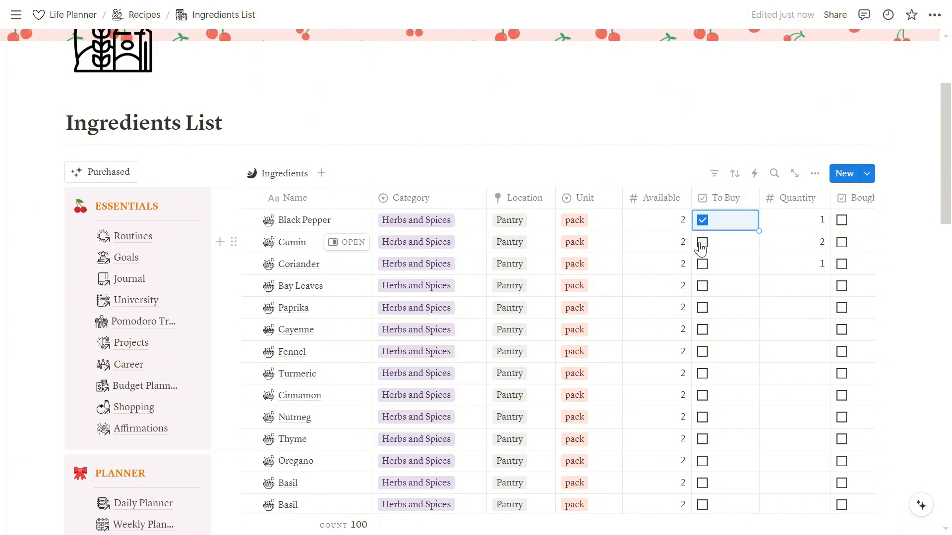
pyautogui.click(701, 242)
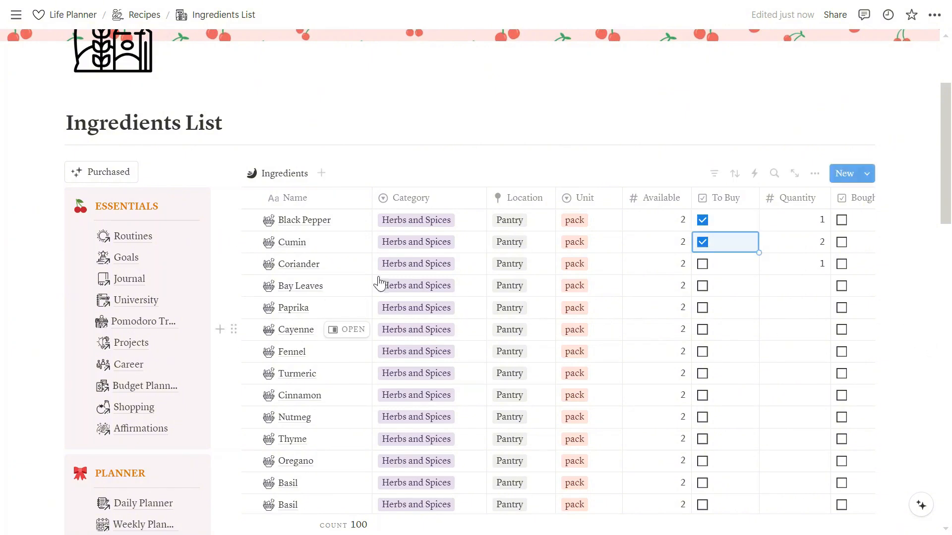
pyautogui.click(121, 172)
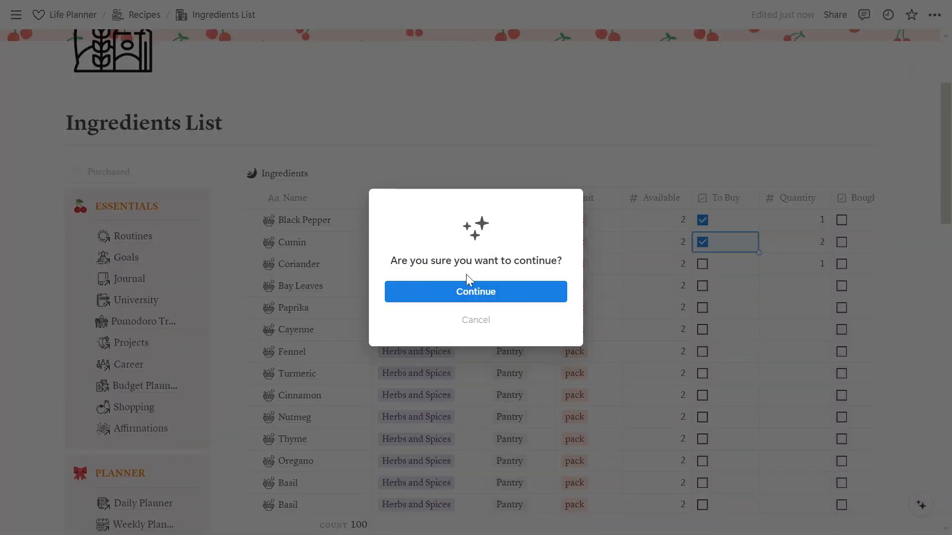
pyautogui.click(475, 292)
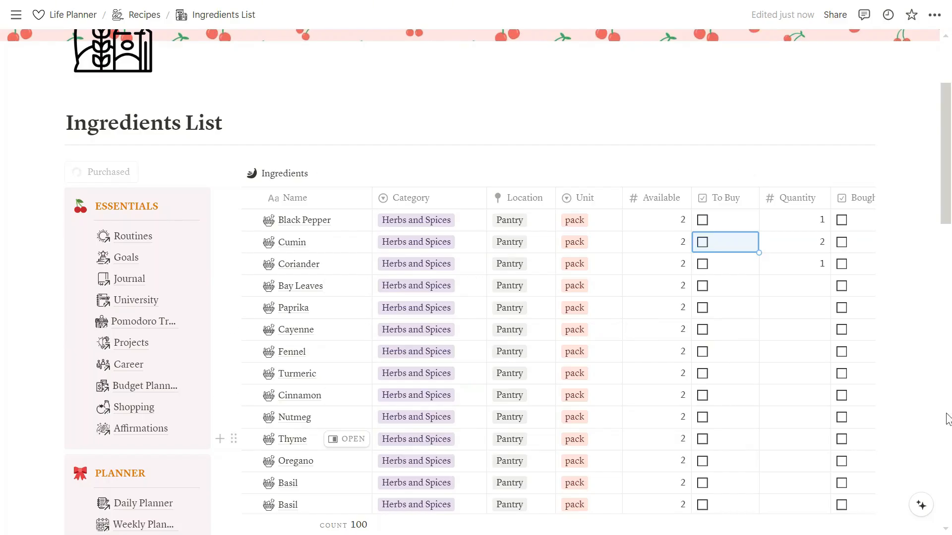
pyautogui.scroll(3, 934, 371)
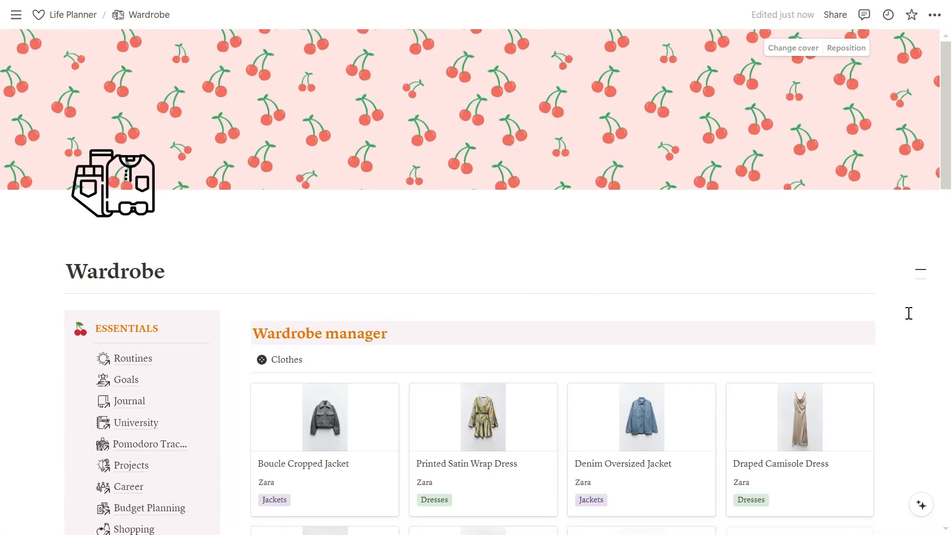
# - Create a blank clothing item in the Wardrobe manager to view its fields, and delete that untitled item
pyautogui.scroll(-3, 907, 314)
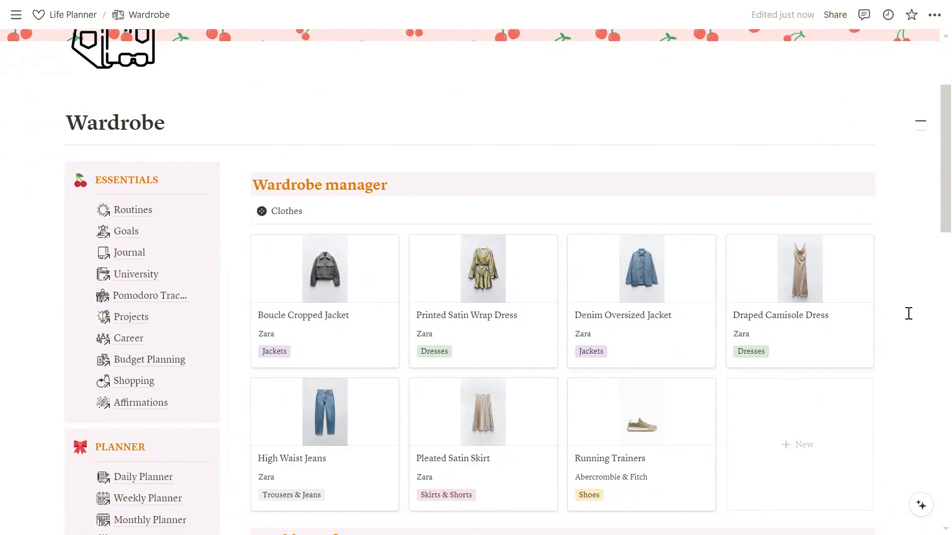
pyautogui.scroll(-3, 908, 314)
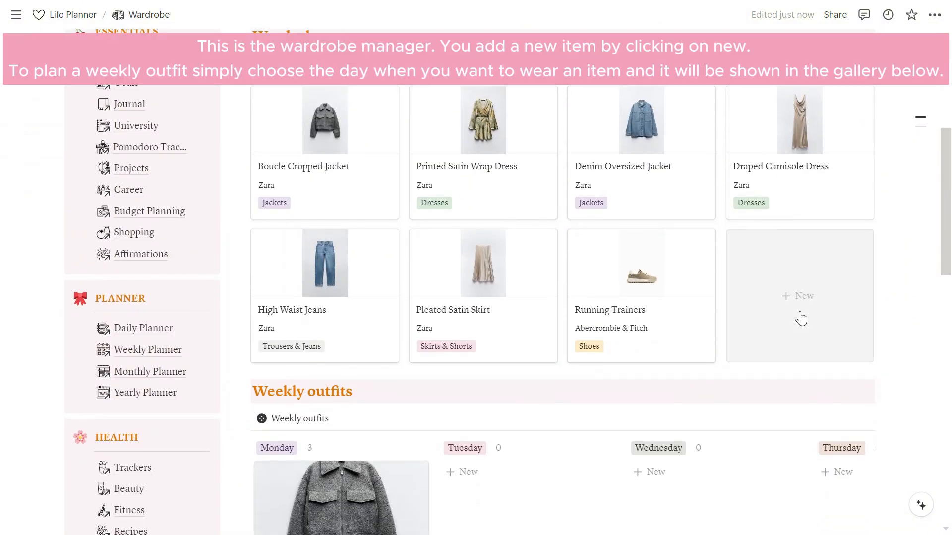
pyautogui.click(793, 297)
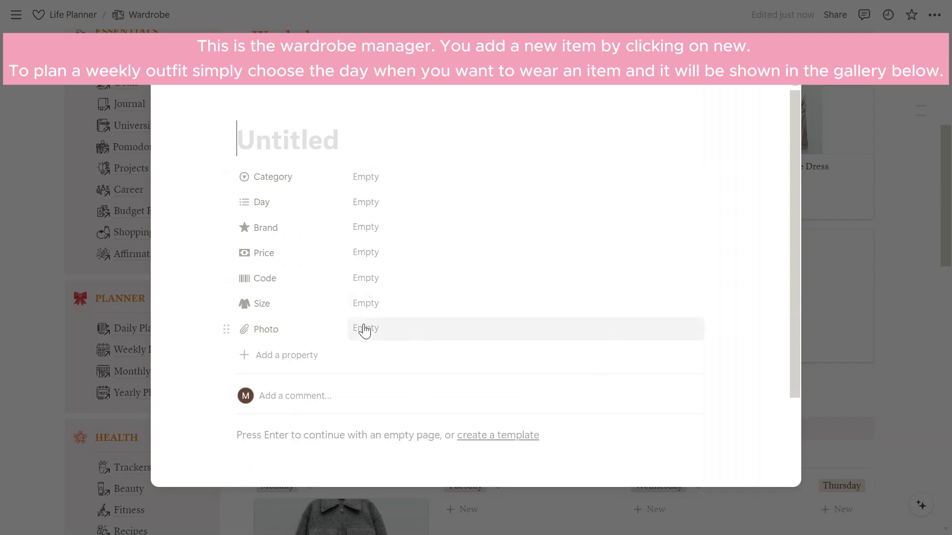
pyautogui.click(932, 347)
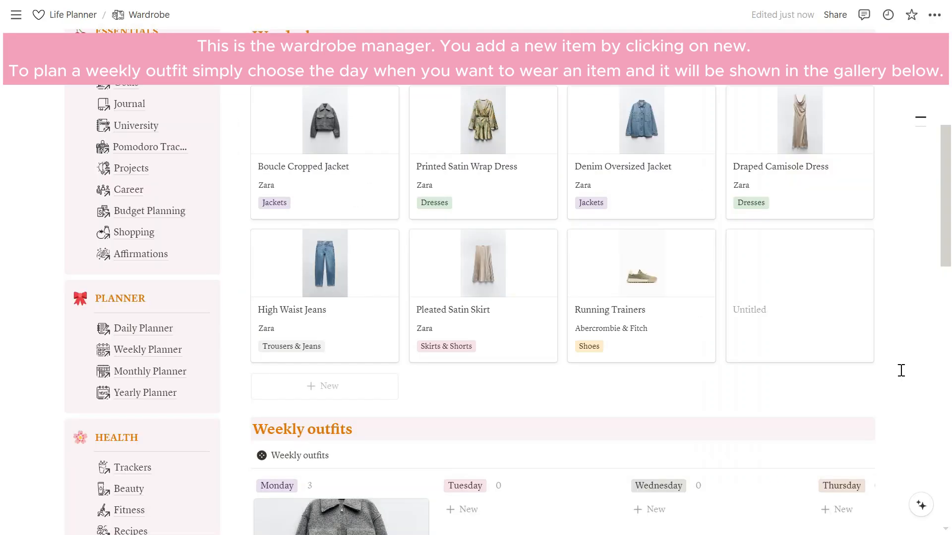
pyautogui.click(859, 243)
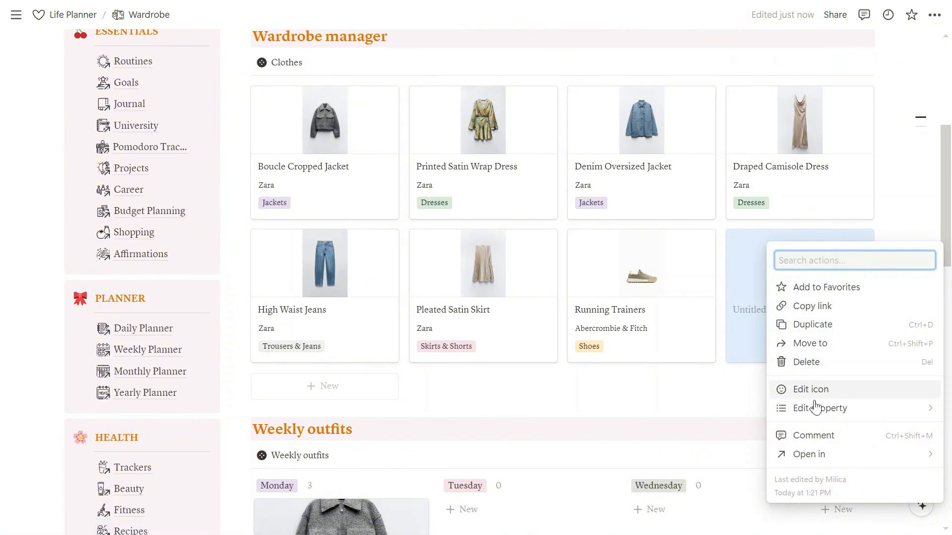
pyautogui.click(822, 362)
# - Review the Weekly outfits board and the items planned for Monday on the Wardrobe page
pyautogui.scroll(-3, 914, 317)
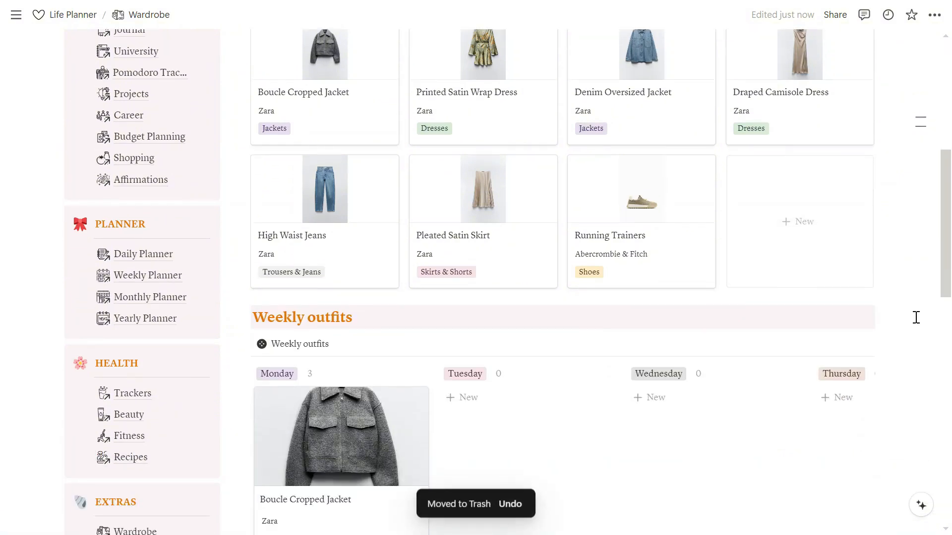
pyautogui.scroll(-3, 502, 233)
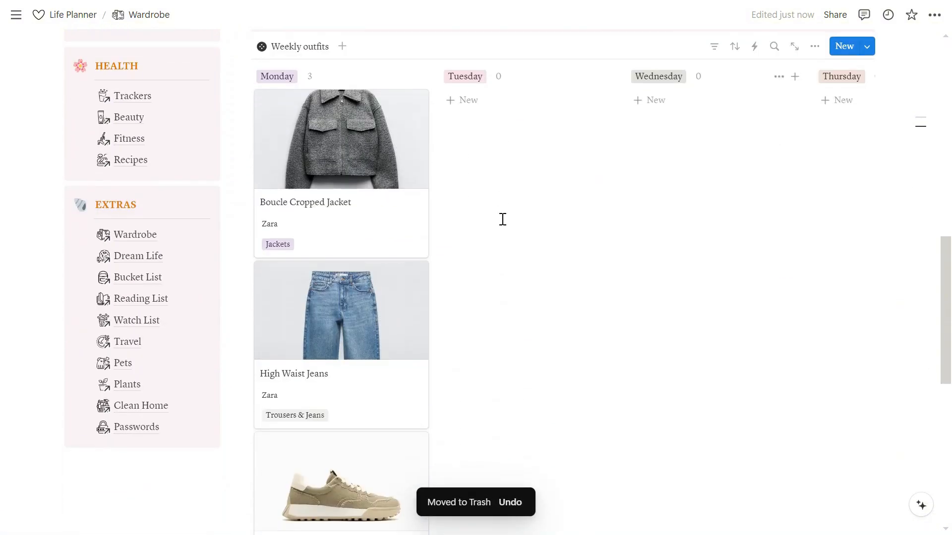
pyautogui.scroll(10, 878, 257)
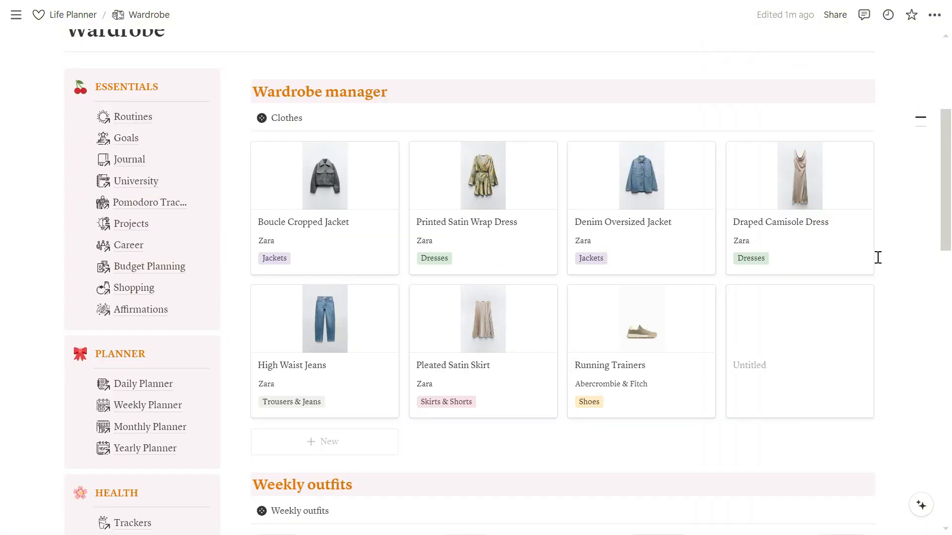
# - Assign the Draped Camisole Dress to Tuesday and check its card on the Weekly outfits board
pyautogui.click(801, 192)
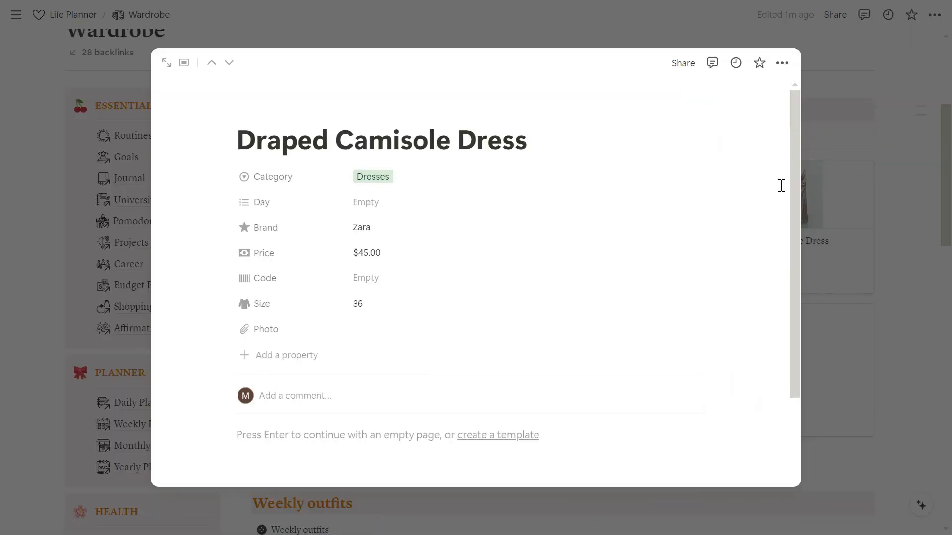
pyautogui.click(382, 204)
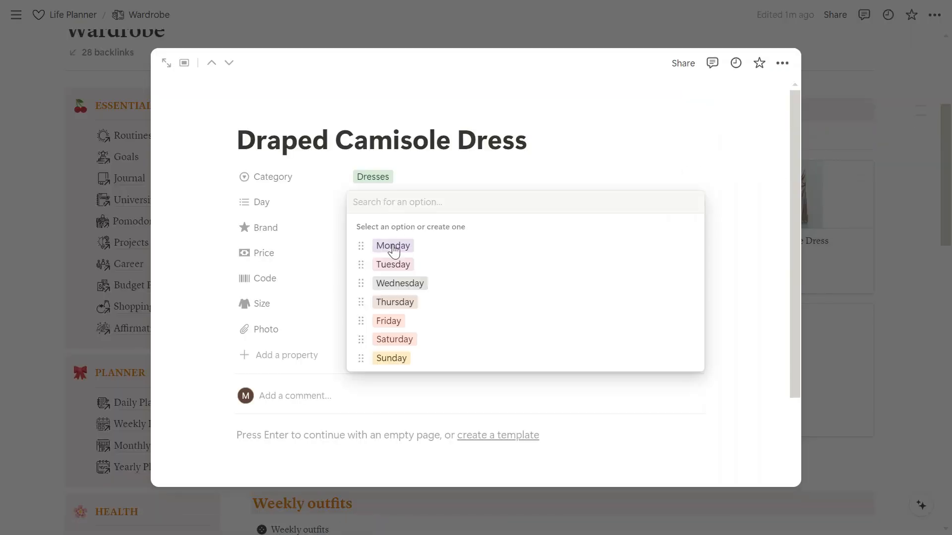
pyautogui.click(394, 265)
pyautogui.click(920, 318)
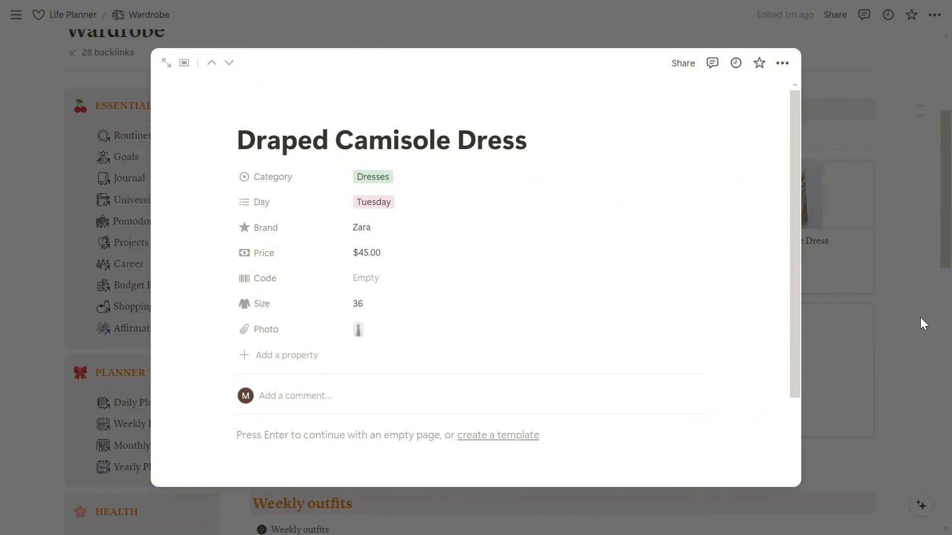
pyautogui.click(920, 318)
pyautogui.scroll(-5, 920, 317)
pyautogui.scroll(-1, 920, 317)
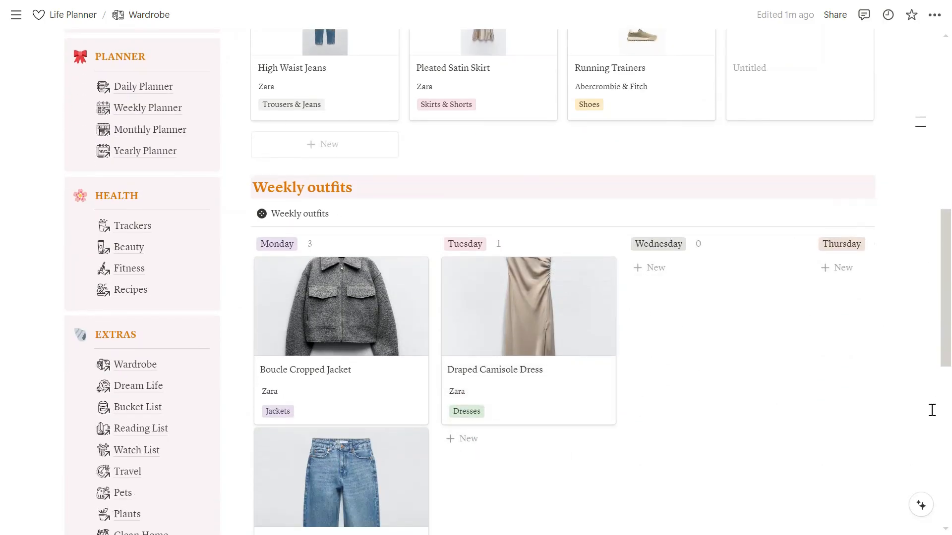
# - Open the Dream Life page and look through its dream life prompts and vision board
pyautogui.scroll(-3, 940, 411)
pyautogui.scroll(-1, 943, 421)
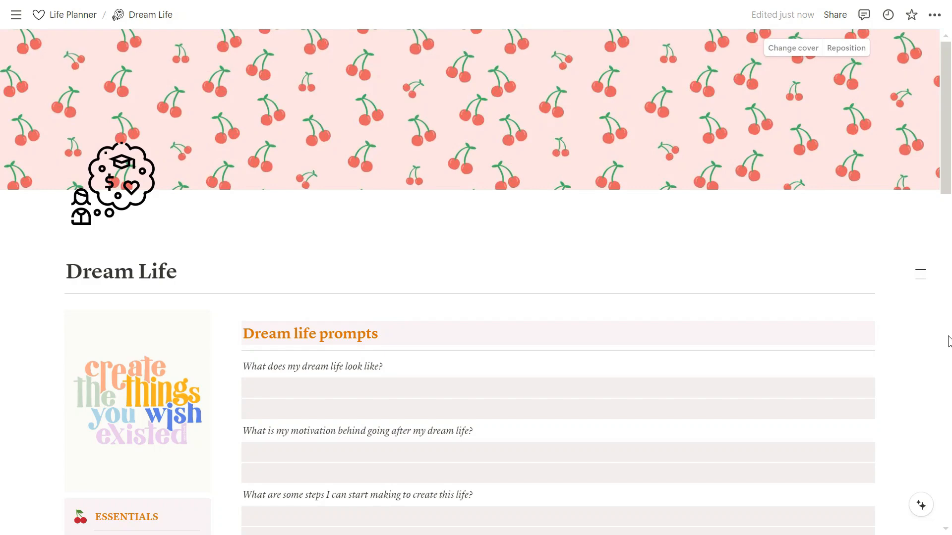
pyautogui.scroll(-12, 852, 391)
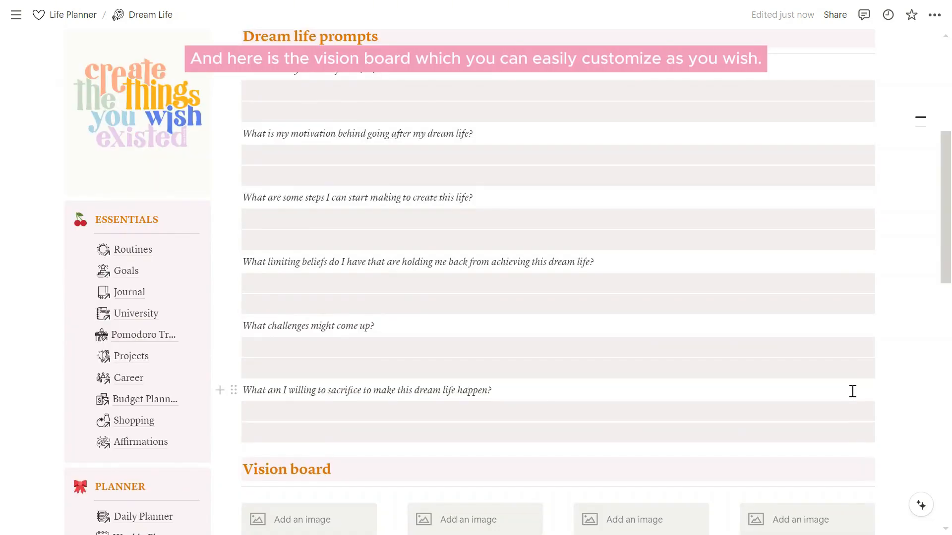
pyautogui.scroll(-5, 810, 387)
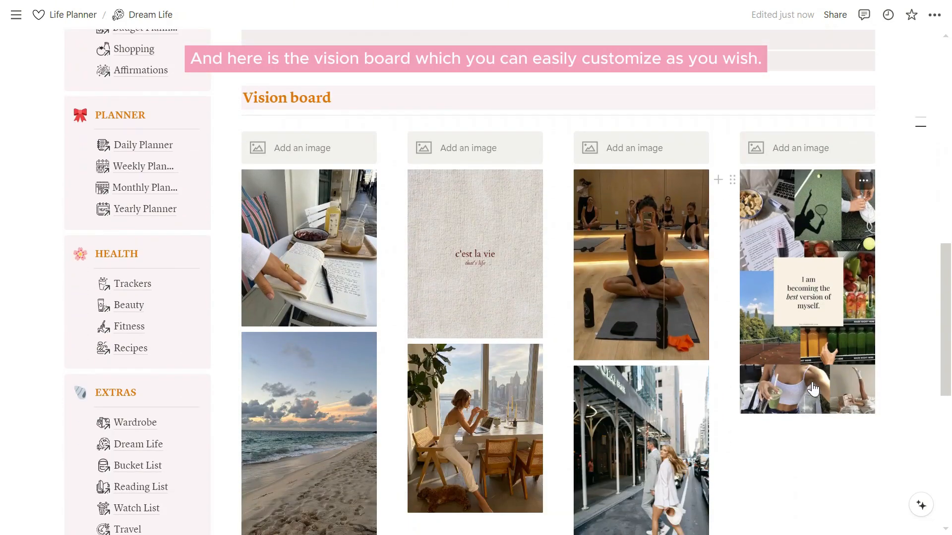
pyautogui.scroll(4, 813, 382)
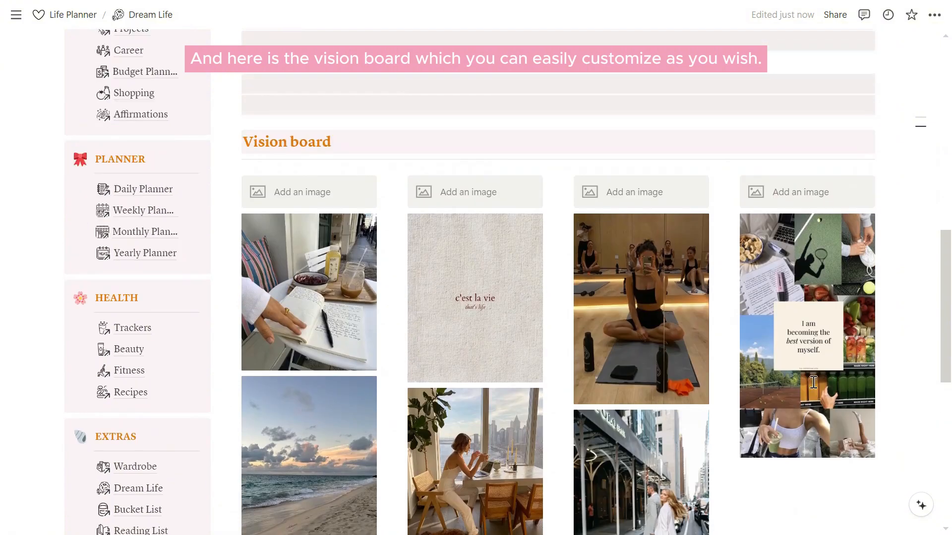
pyautogui.scroll(-6, 812, 382)
# - Open the Bucket List page and look through its photos and checklist
pyautogui.click(152, 322)
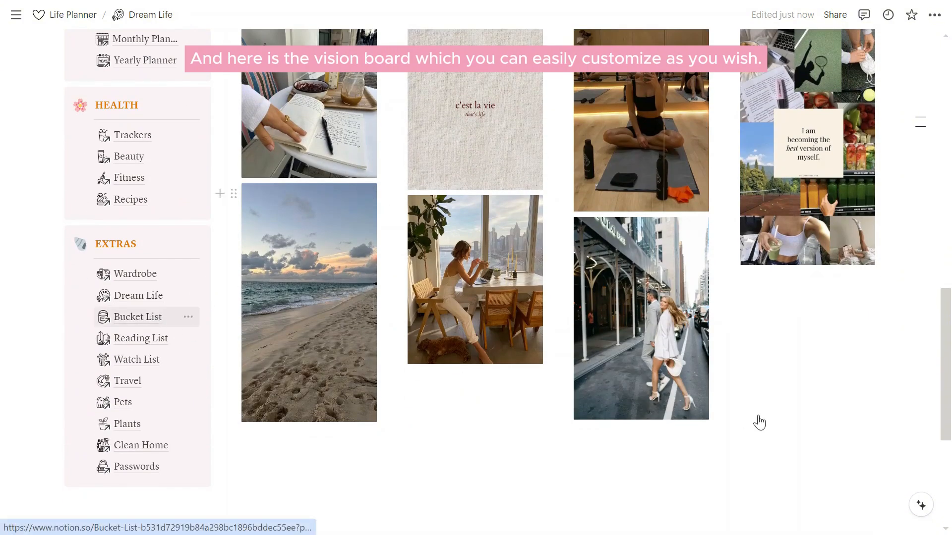
pyautogui.scroll(-5, 910, 341)
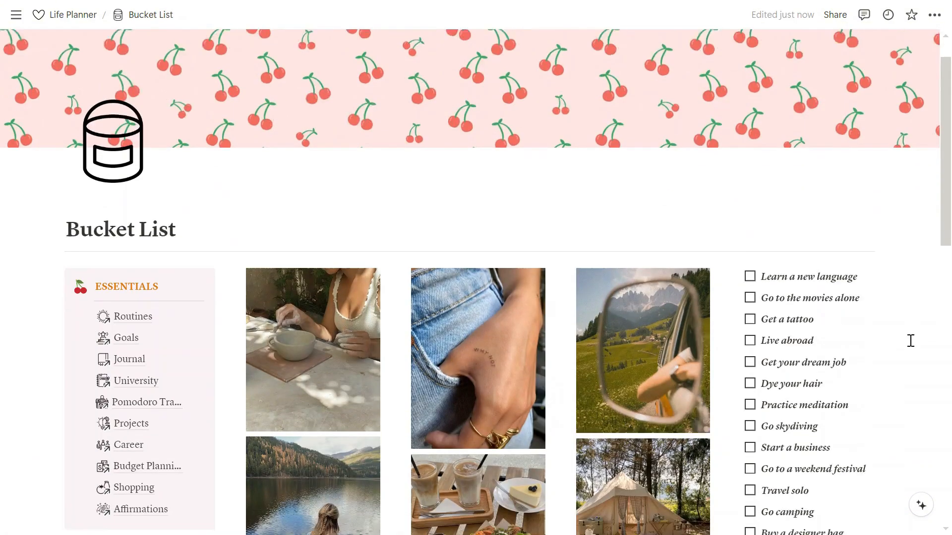
pyautogui.scroll(-3, 910, 341)
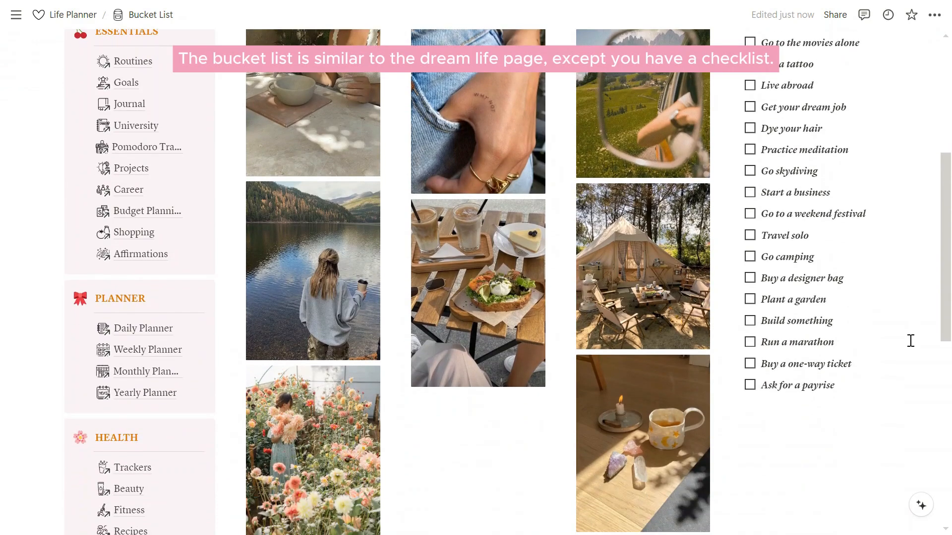
pyautogui.scroll(2, 910, 340)
pyautogui.scroll(2, 773, 301)
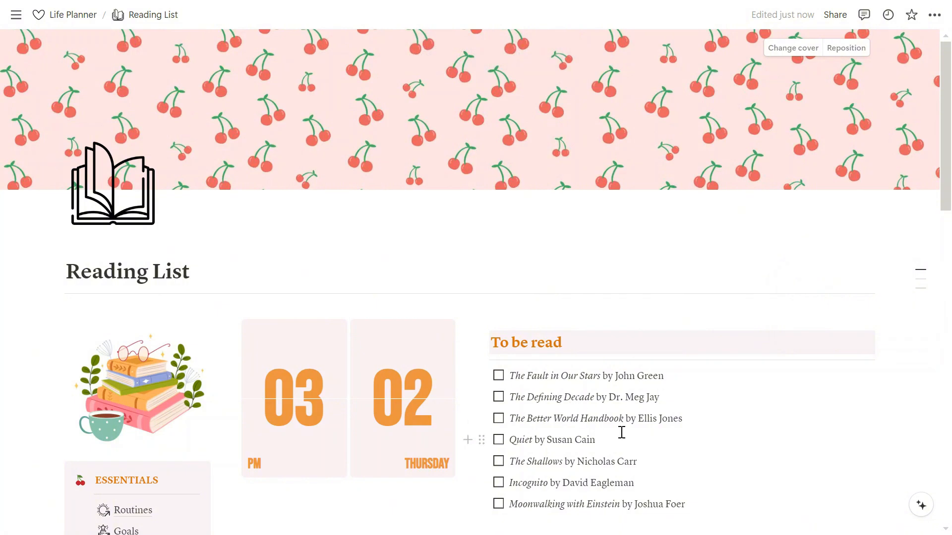
# - Look through the Reading List page and open the book Quiet to review its details
pyautogui.scroll(-2, 622, 442)
pyautogui.scroll(-2, 622, 443)
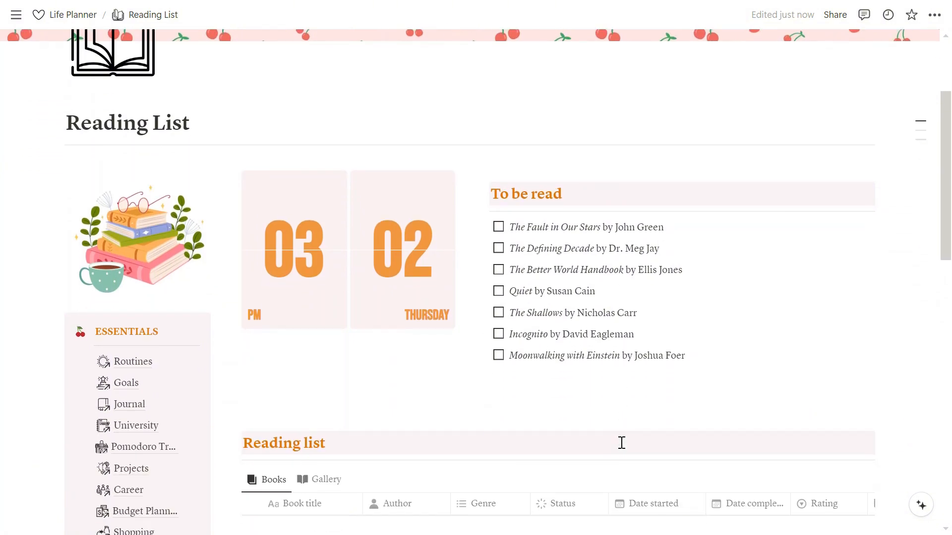
pyautogui.scroll(-2, 621, 442)
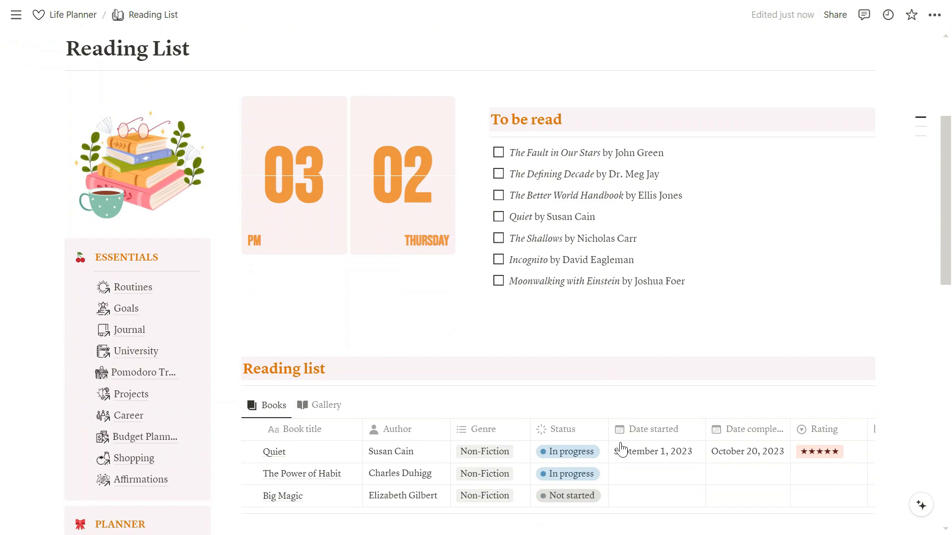
pyautogui.scroll(-2, 622, 451)
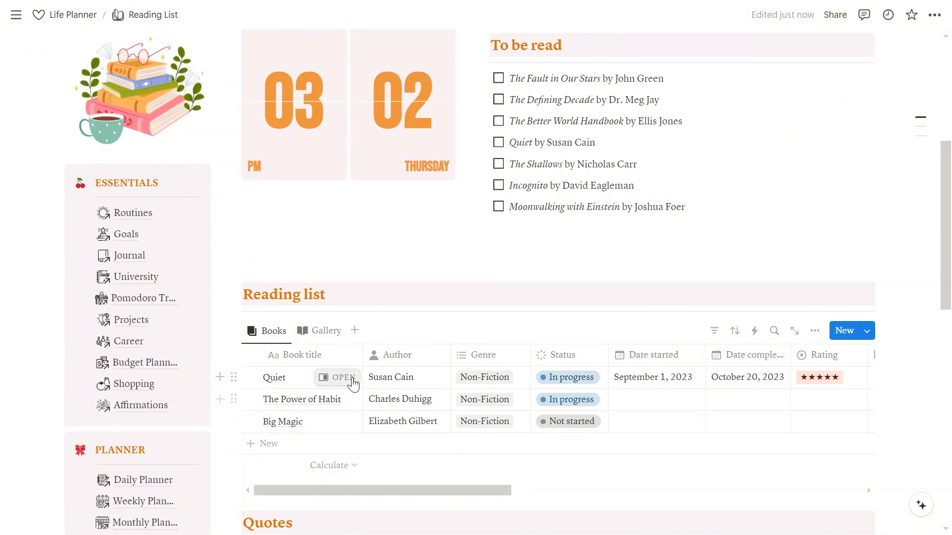
pyautogui.click(351, 385)
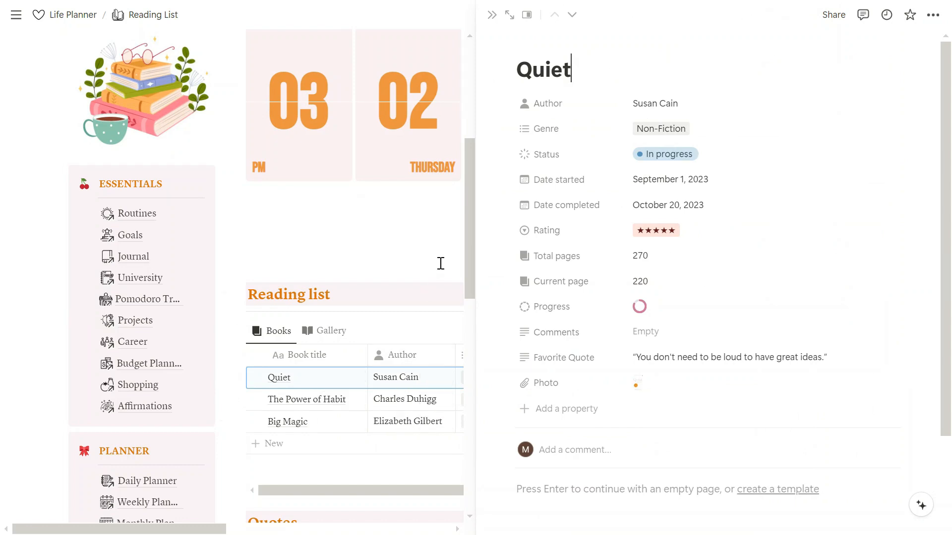
pyautogui.click(466, 284)
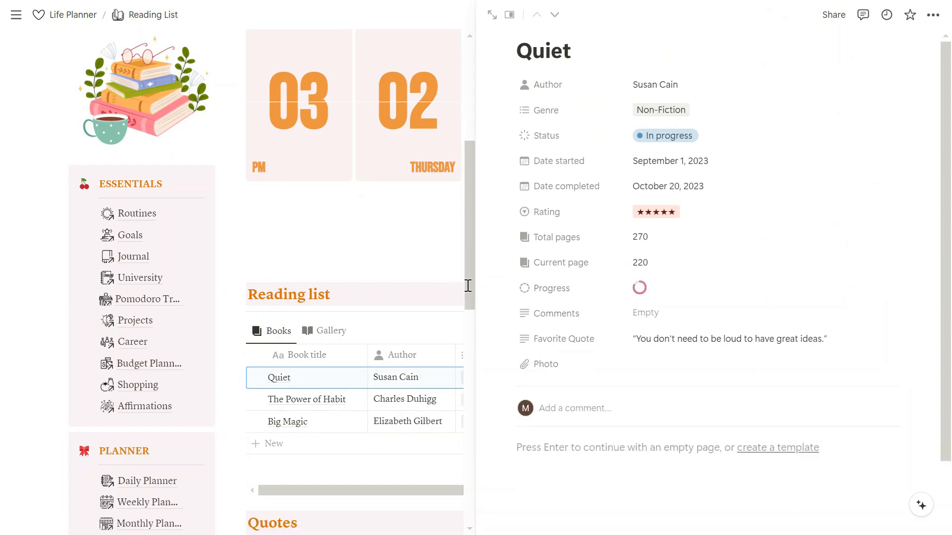
# - Open the Watch List page and look over its gallery of movies and TV shows
pyautogui.scroll(-6, 515, 293)
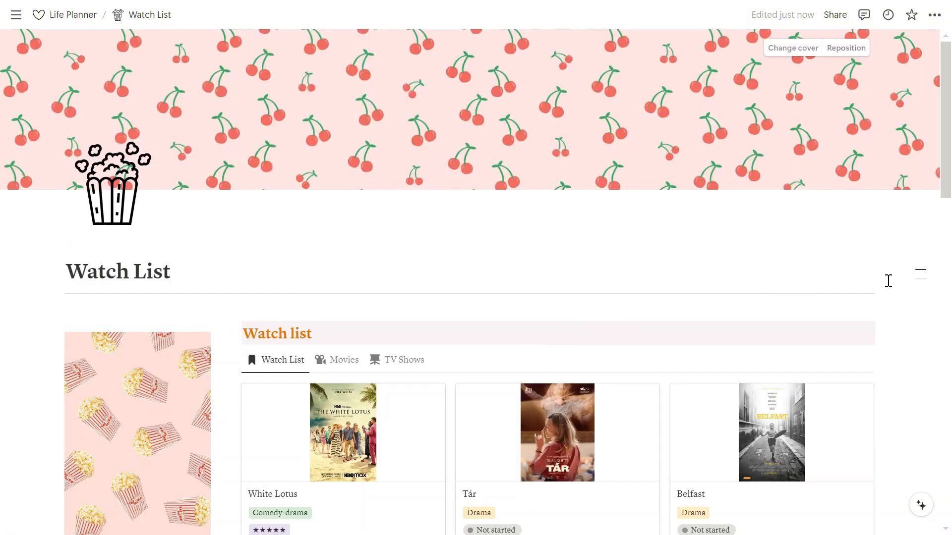
pyautogui.scroll(-2, 887, 278)
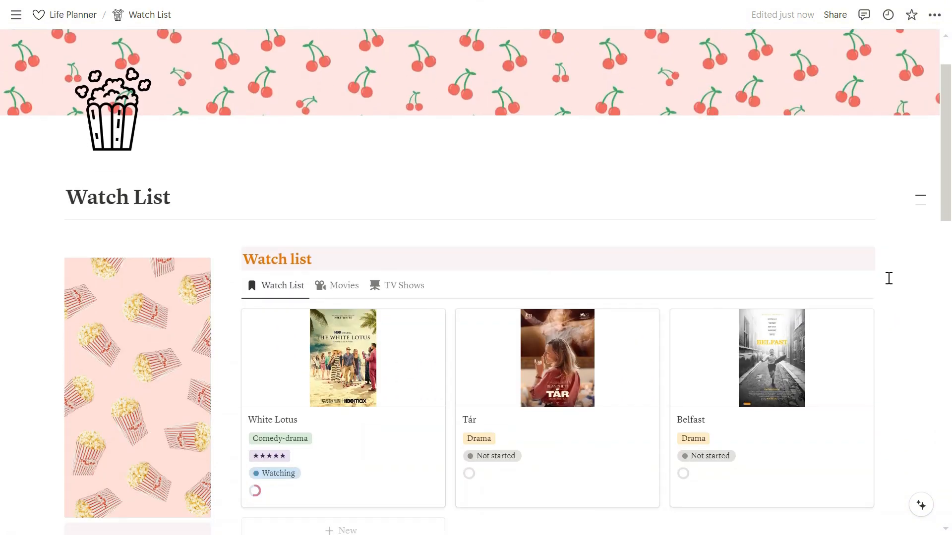
pyautogui.scroll(-2, 887, 278)
pyautogui.scroll(3, 888, 278)
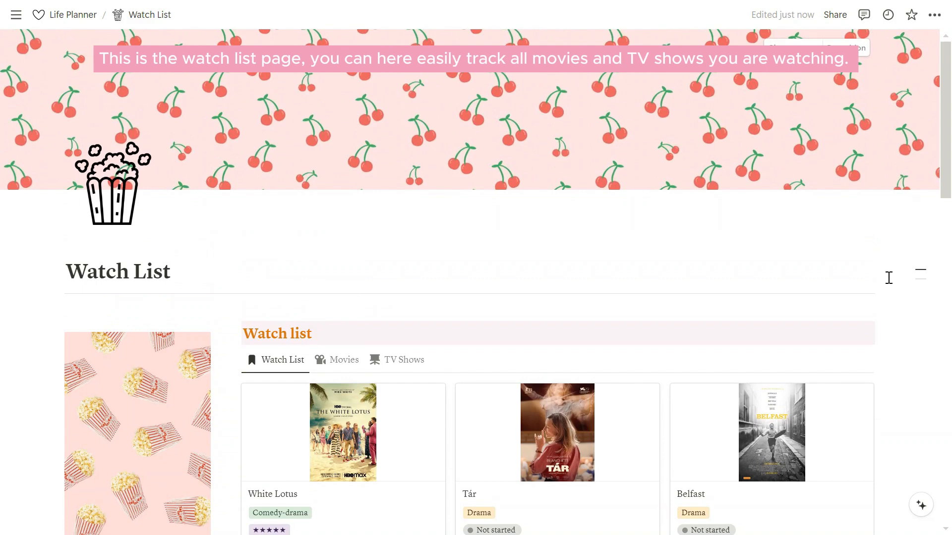
pyautogui.scroll(-3, 888, 277)
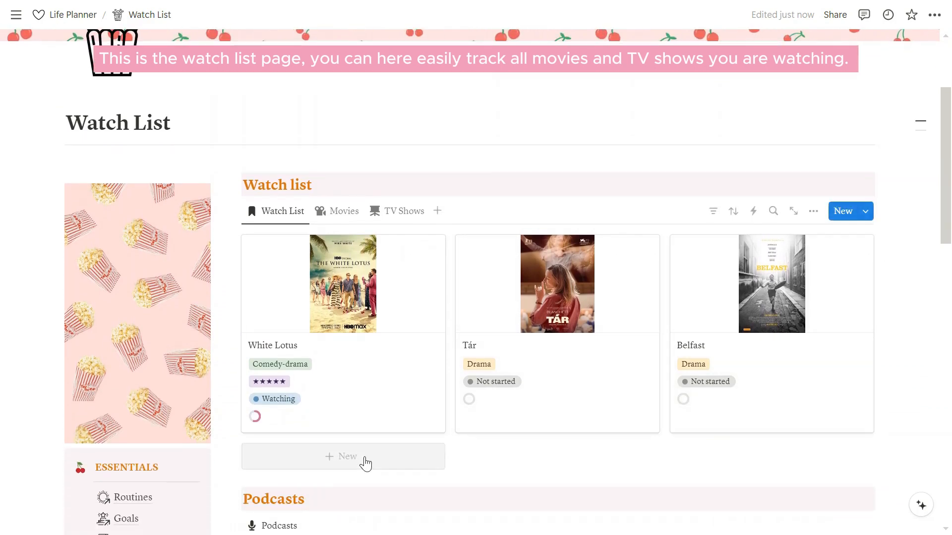
# - Create a blank Watch List entry to view its fields, and delete that untitled entry
pyautogui.click(366, 463)
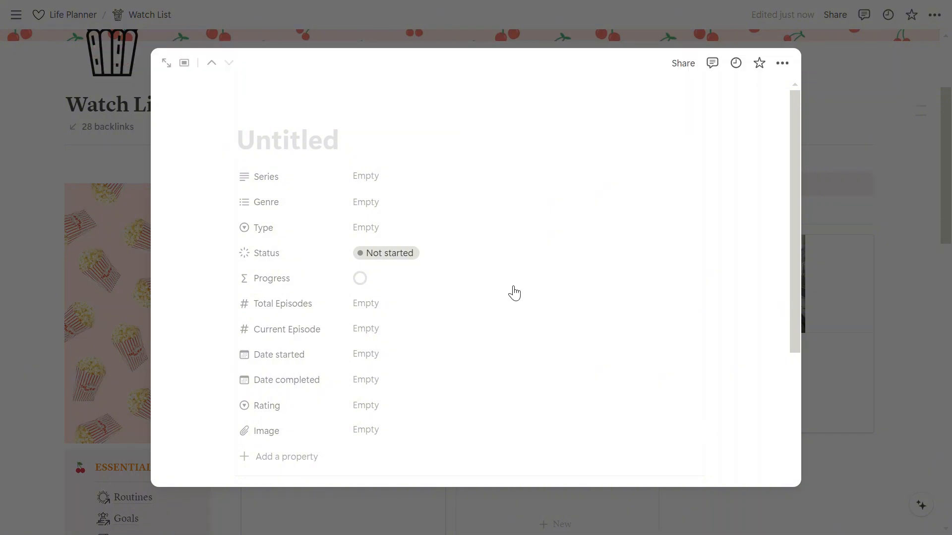
pyautogui.scroll(-2, 451, 229)
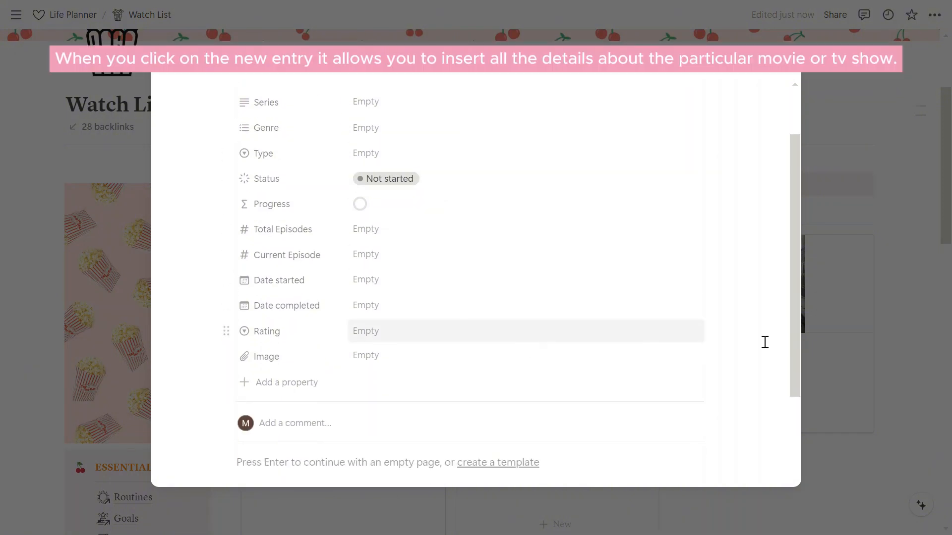
pyautogui.click(927, 333)
pyautogui.scroll(-3, 808, 274)
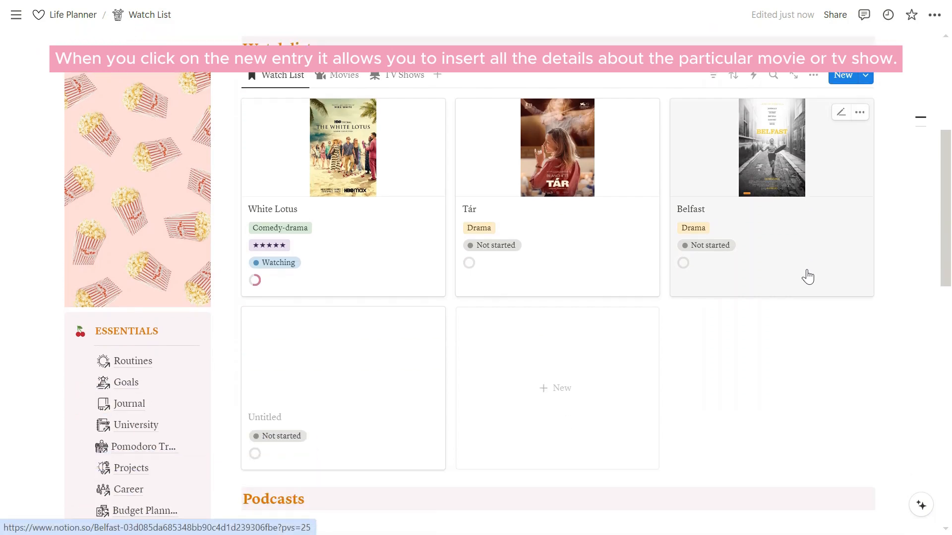
pyautogui.scroll(-5, 808, 276)
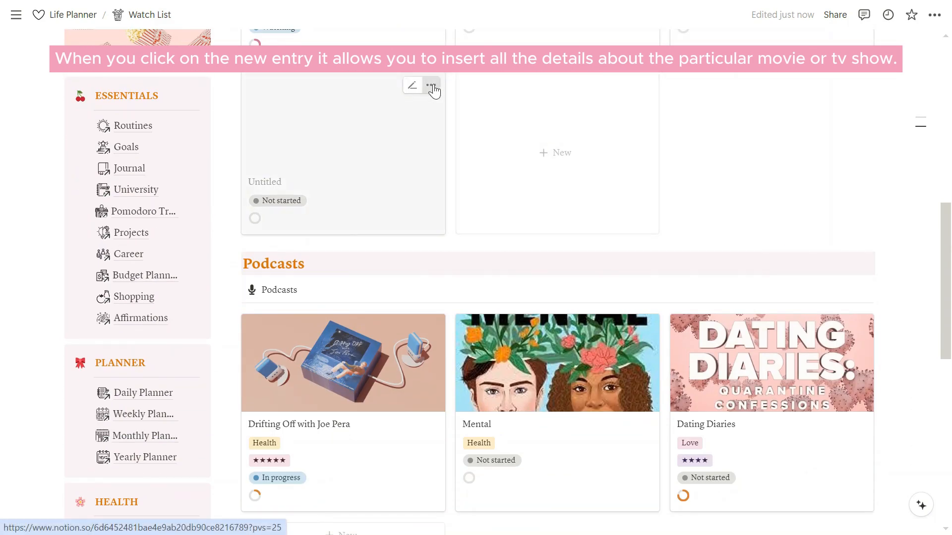
pyautogui.click(431, 85)
pyautogui.click(494, 204)
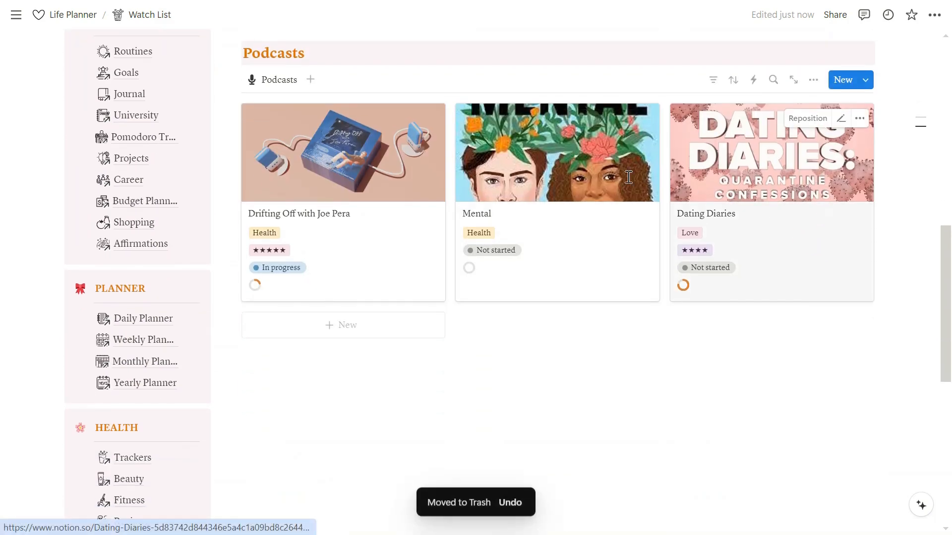
# - Review the episode and progress properties of the podcast Drifting Off with Joe Pera, and close its entry
pyautogui.click(422, 197)
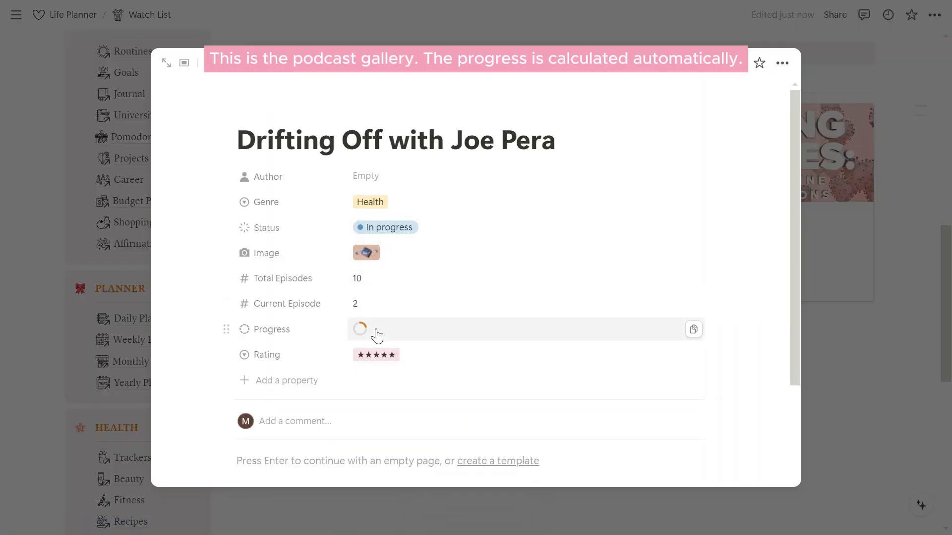
pyautogui.click(905, 349)
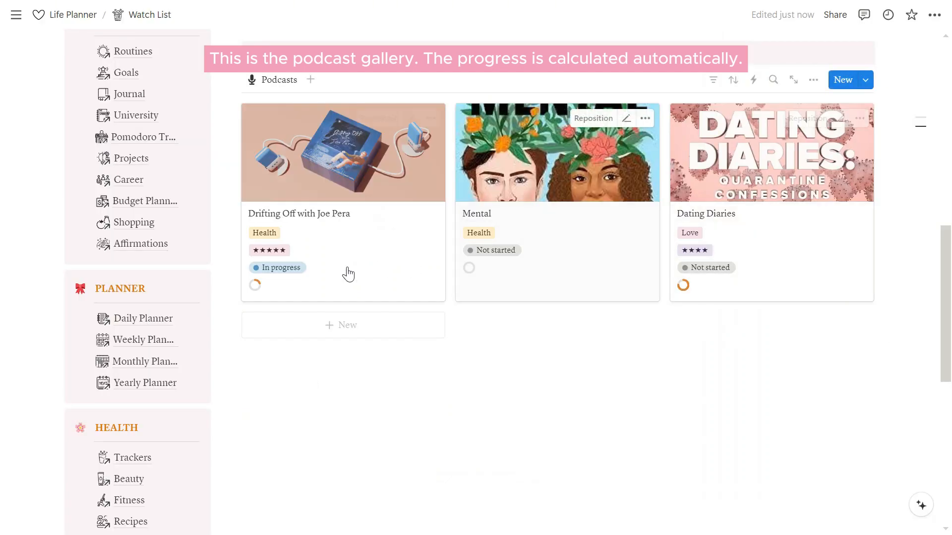
# - Open the Travel page and look over the trips in its All Trips gallery
pyautogui.scroll(-3, 148, 378)
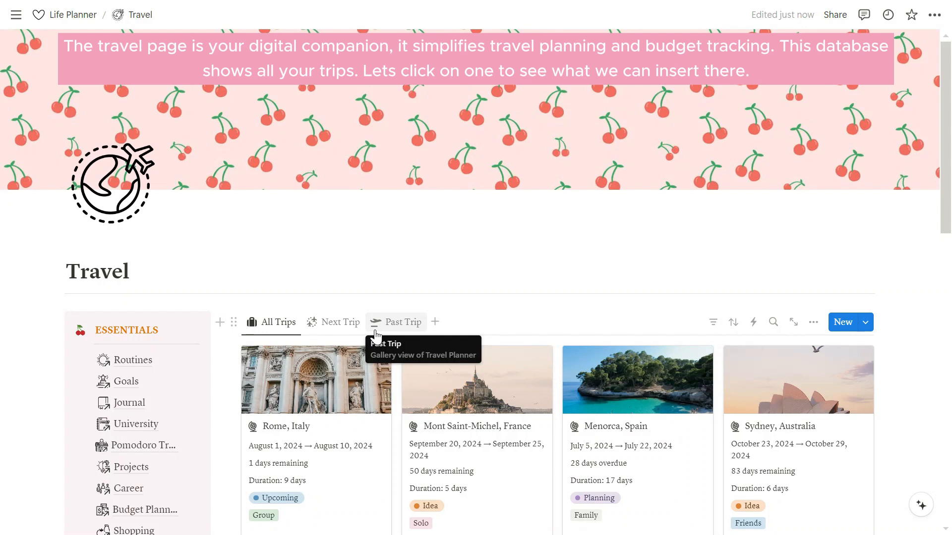
pyautogui.scroll(-2, 386, 324)
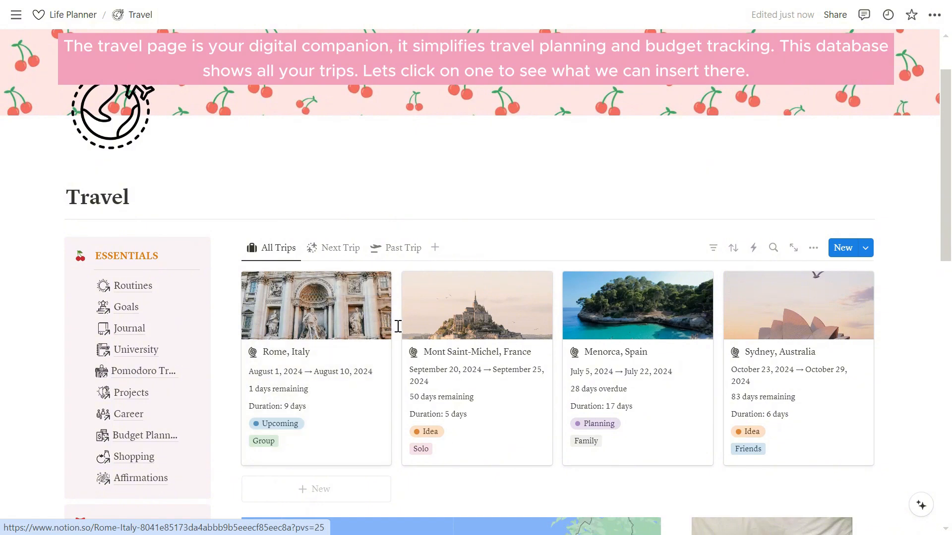
pyautogui.scroll(-2, 397, 327)
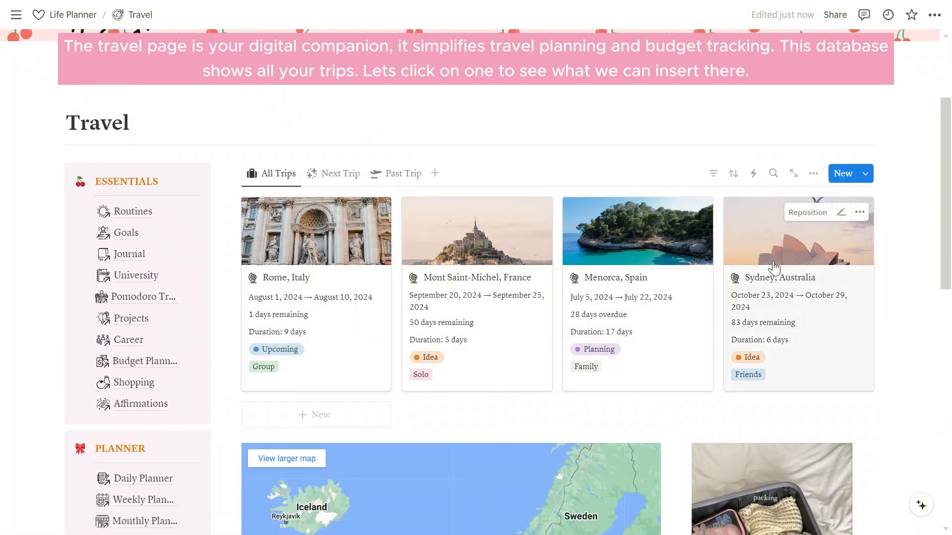
# - Open the Rome, Italy trip and review its status, date, duration, countdown, budget, companions and hotel properties
pyautogui.click(323, 255)
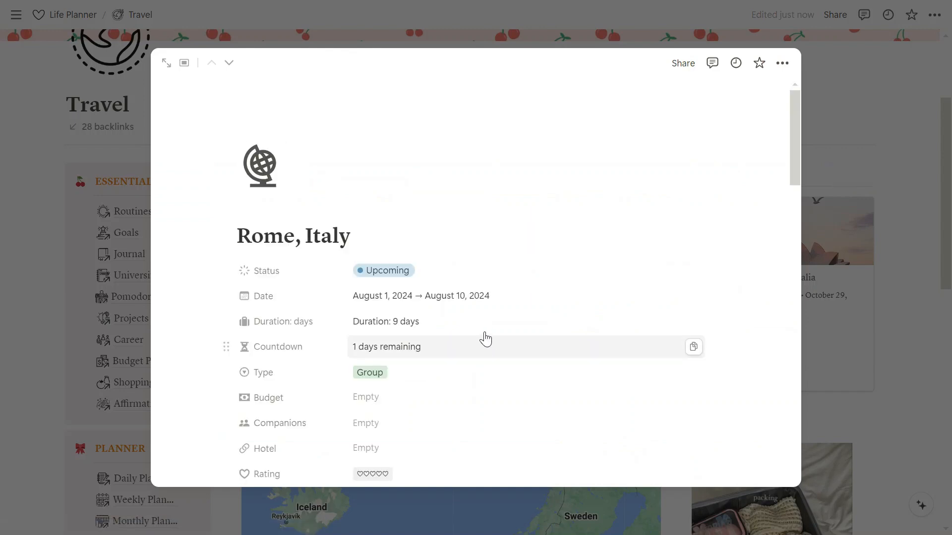
pyautogui.scroll(-2, 484, 337)
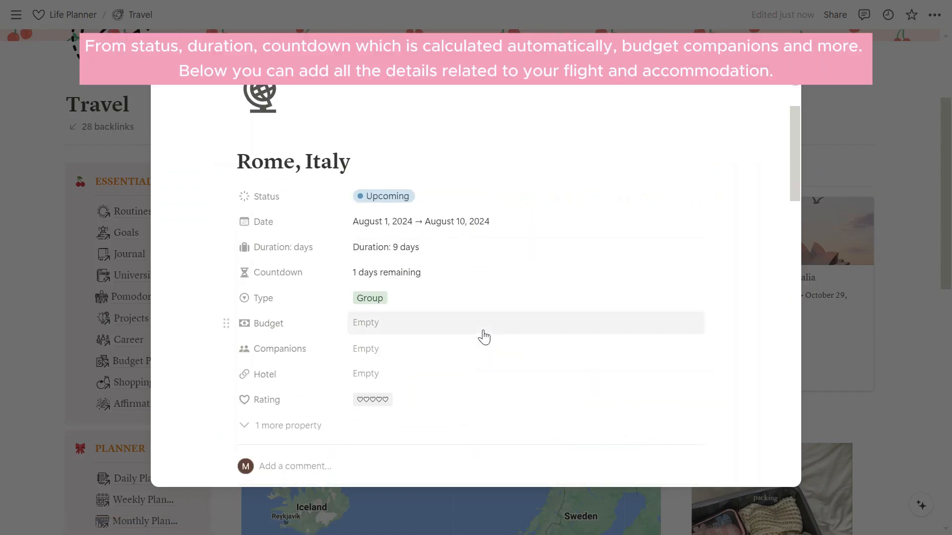
pyautogui.scroll(-2, 484, 337)
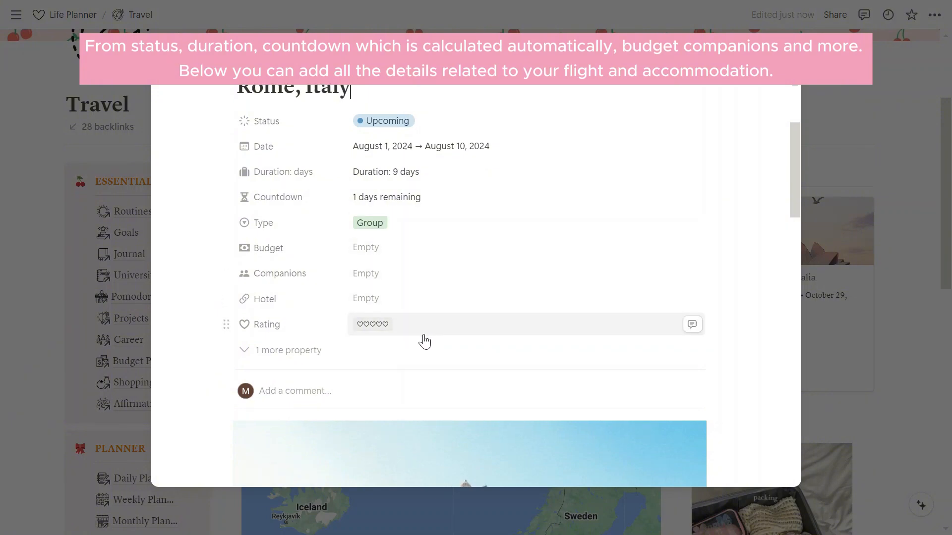
pyautogui.scroll(-2, 426, 337)
pyautogui.scroll(-8, 443, 327)
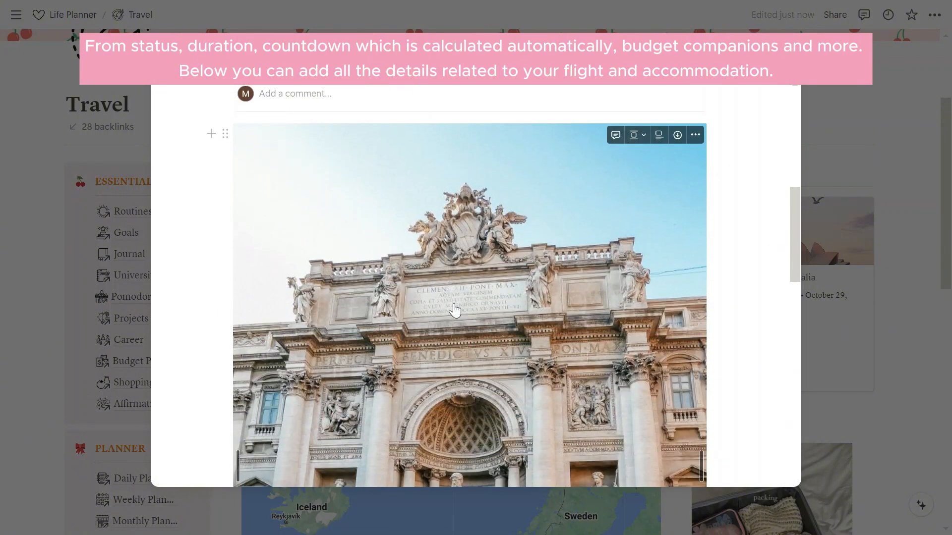
# - Review the flight, accommodation and Trip Itinerary sections of the Rome, Italy trip, and close its entry
pyautogui.scroll(-6, 456, 311)
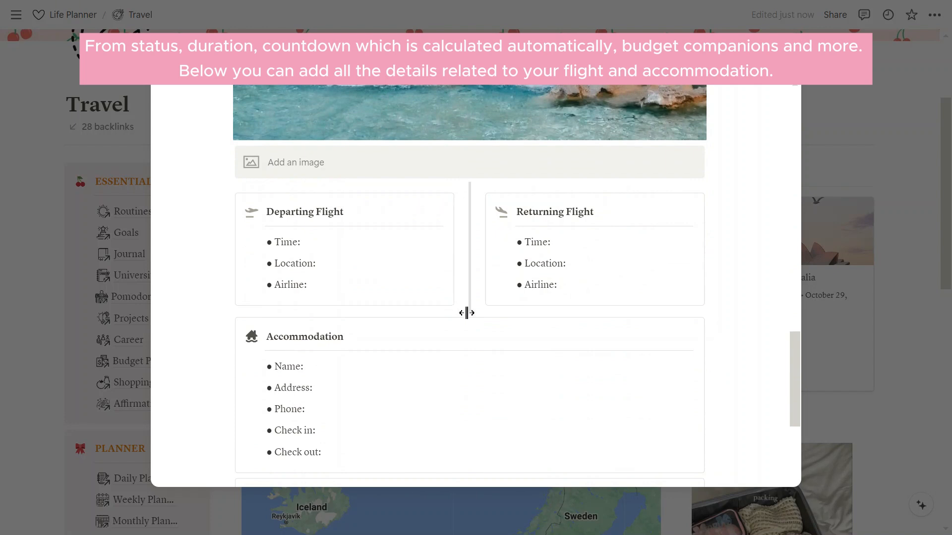
pyautogui.scroll(-2, 466, 313)
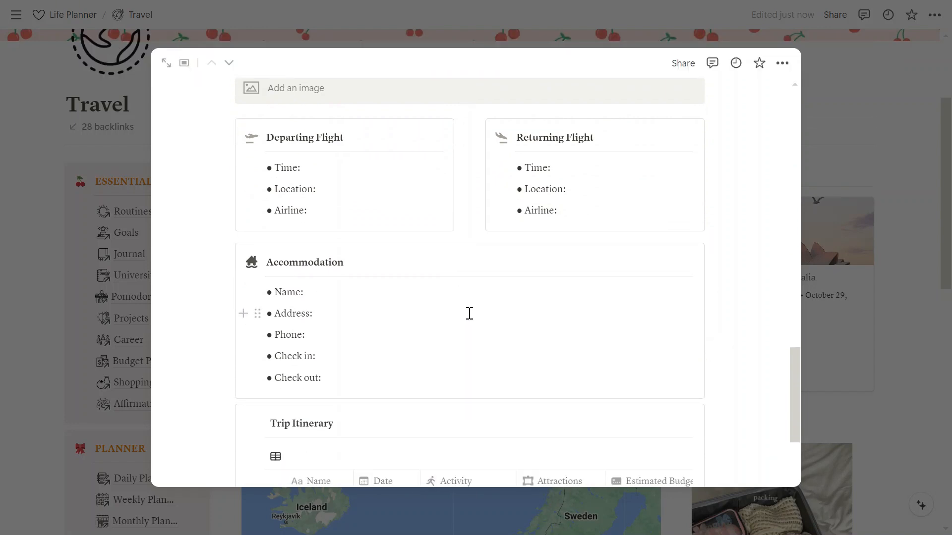
pyautogui.scroll(-2, 468, 313)
pyautogui.scroll(-3, 469, 313)
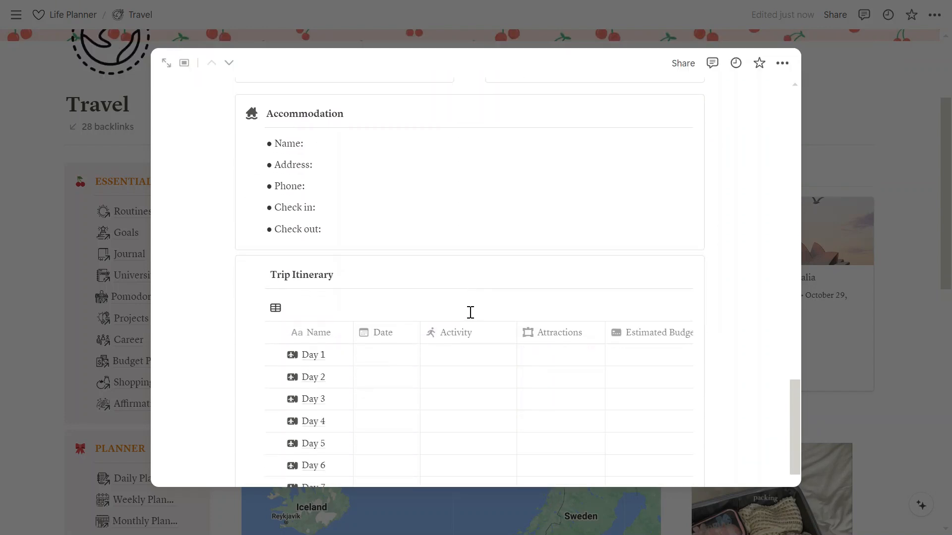
pyautogui.click(913, 339)
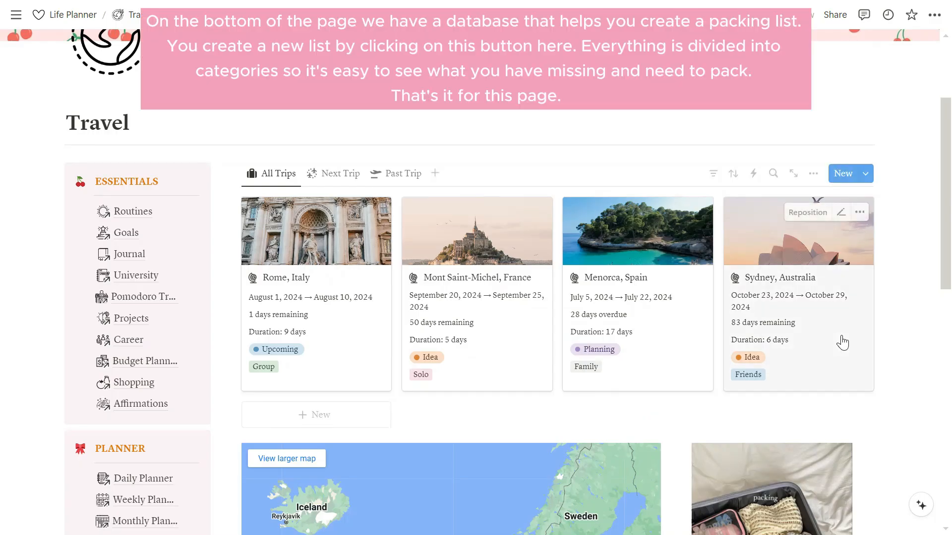
# - Expand the Rome, Italy 2024 packing list on the Travel page and look over its items by category
pyautogui.scroll(-2, 843, 342)
pyautogui.scroll(-8, 843, 342)
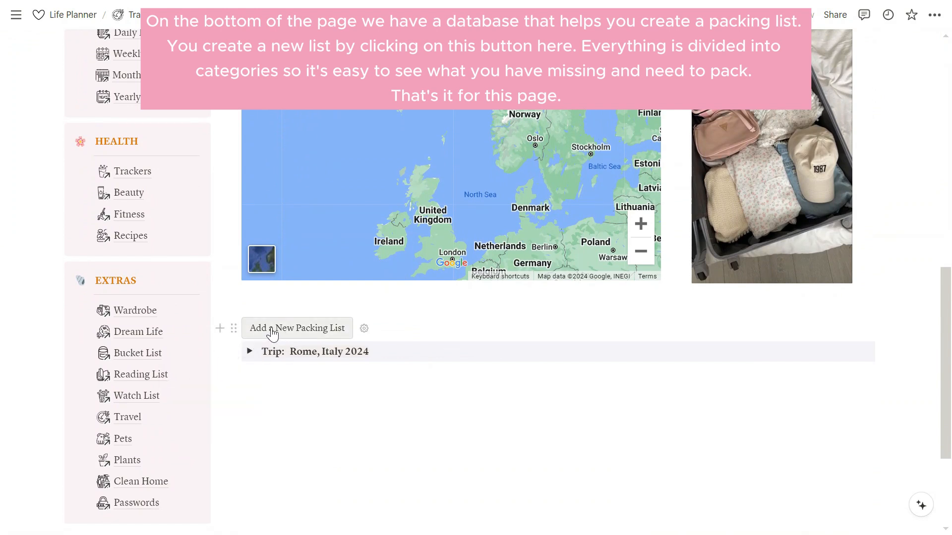
pyautogui.click(249, 352)
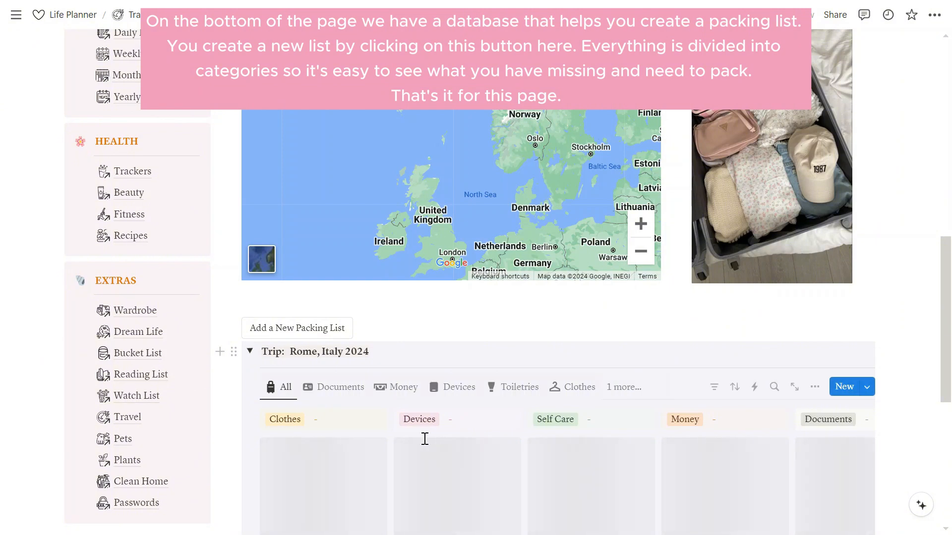
pyautogui.scroll(-3, 512, 388)
pyautogui.scroll(-2, 550, 384)
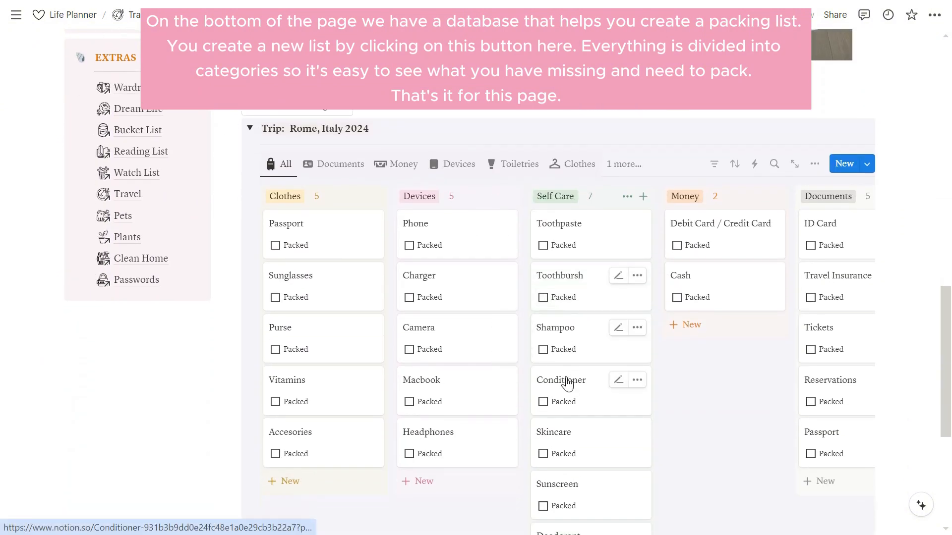
pyautogui.scroll(-2, 637, 382)
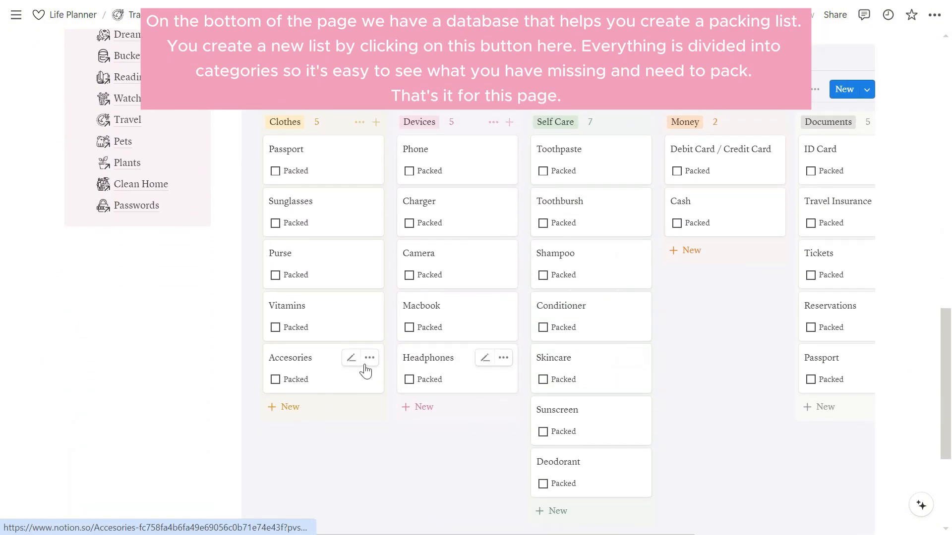
pyautogui.scroll(2, 750, 335)
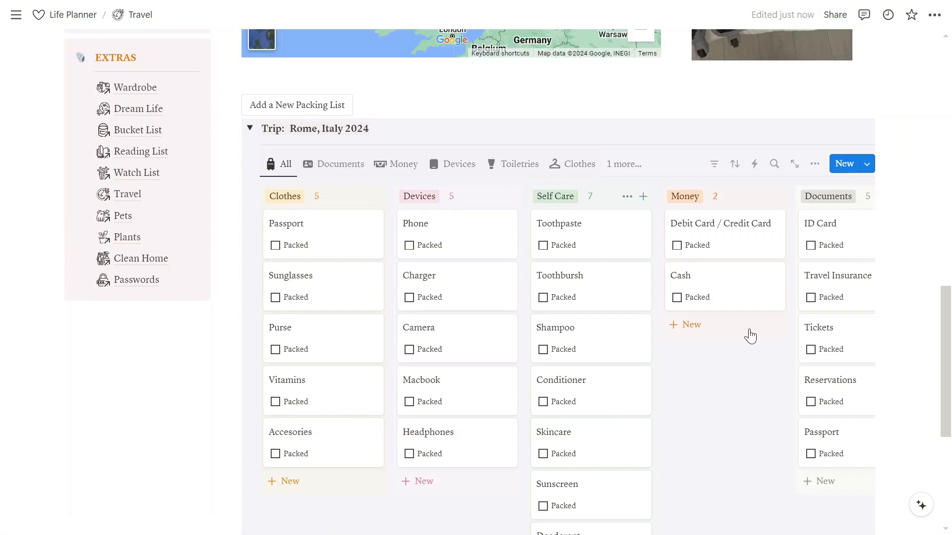
pyautogui.scroll(4, 747, 337)
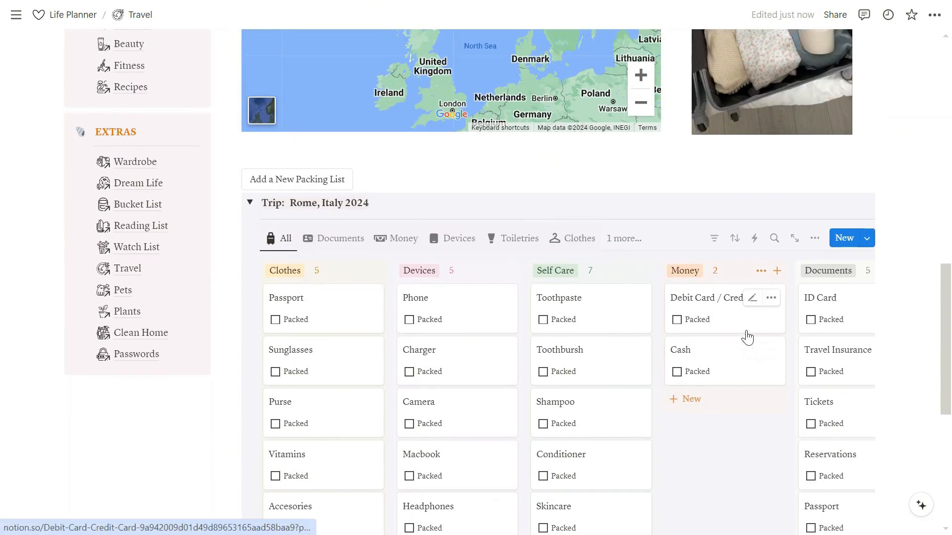
# - Open the Pets page and look over its pet gallery and Pet Calendar
pyautogui.click(206, 437)
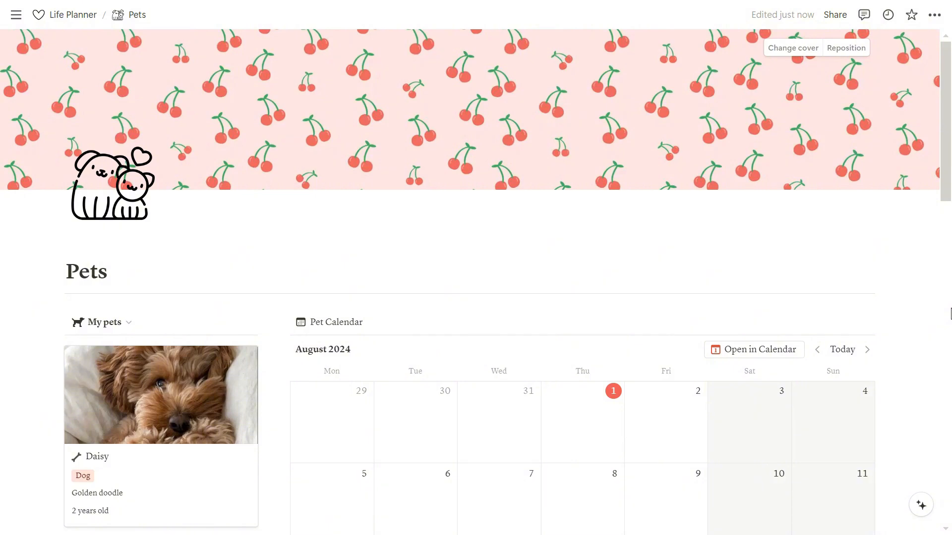
pyautogui.scroll(-4, 950, 314)
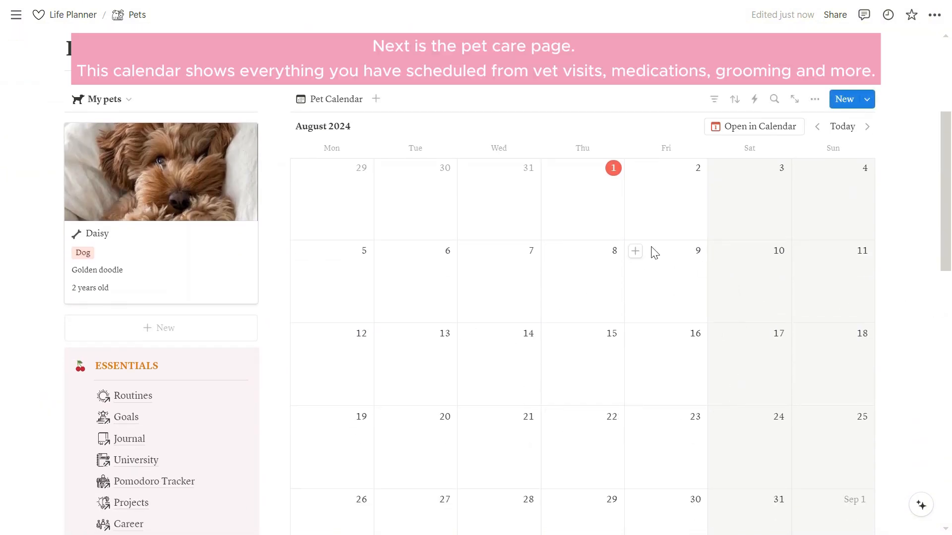
# - Create a blank Pet Calendar entry on August 9, 2024 to view its Category options, and delete that untitled entry
pyautogui.click(636, 251)
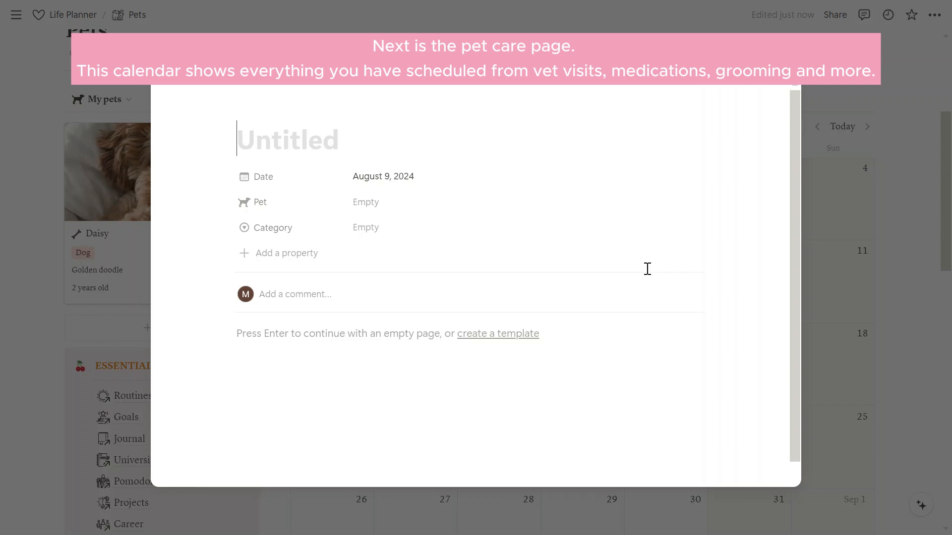
pyautogui.click(376, 228)
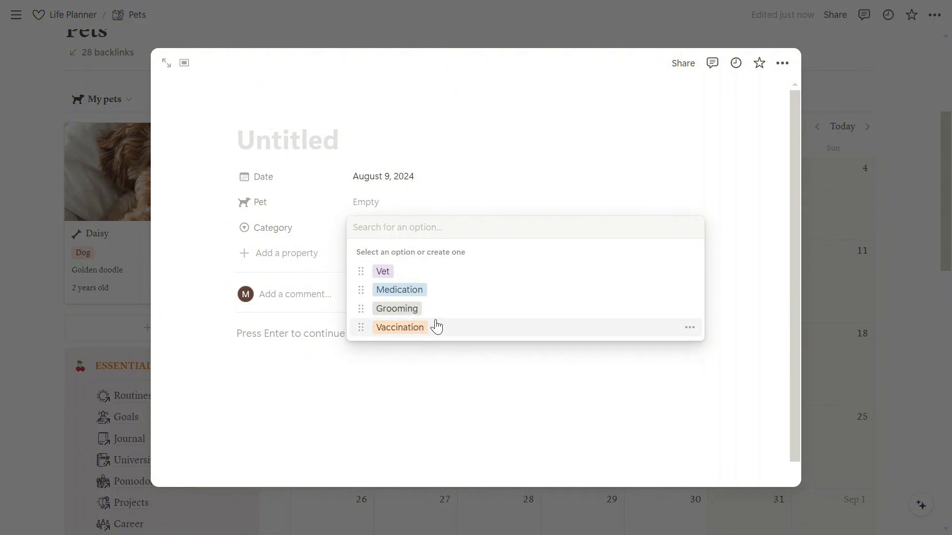
pyautogui.press('Escape')
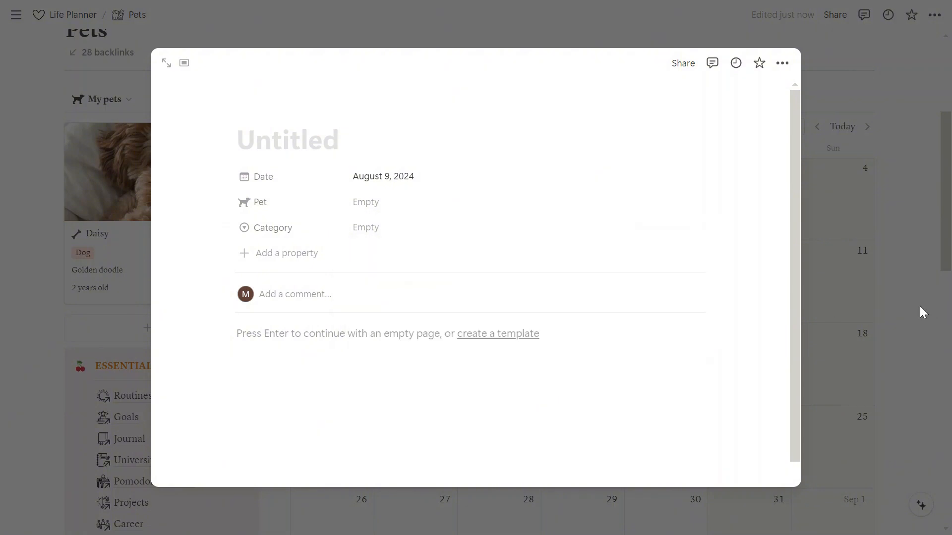
pyautogui.press('Escape')
pyautogui.rightClick(688, 258)
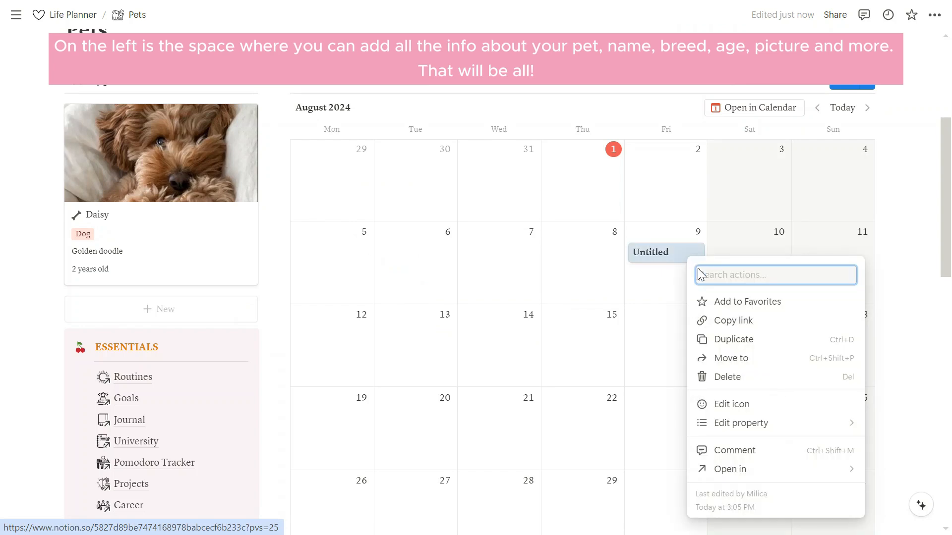
pyautogui.click(727, 377)
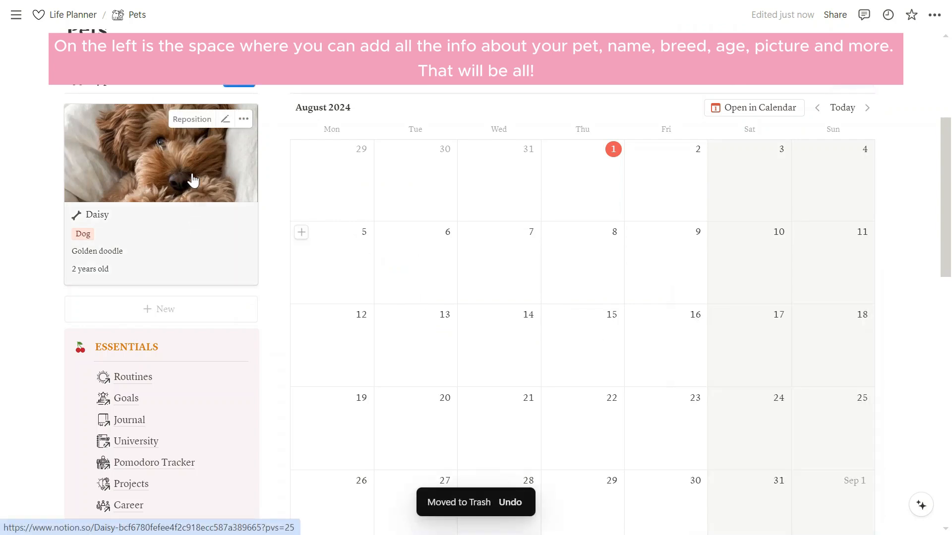
# - Open Daisy's entry in the My pets gallery to view the pet's details
pyautogui.click(194, 180)
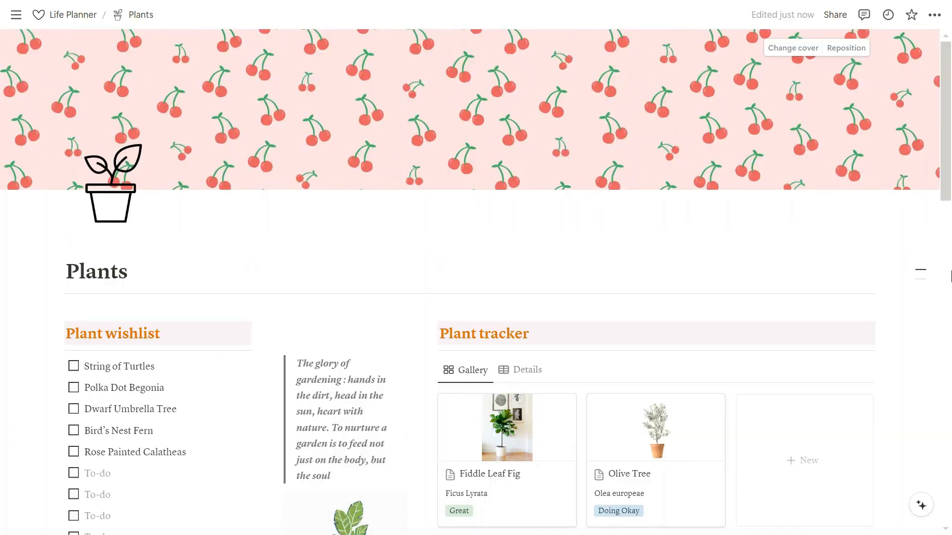
# - Open the Fiddle Leaf Fig entry in the Plants page's tracker, review its properties and expanded 3/28/2023 update, and close it
pyautogui.scroll(-5, 359, 116)
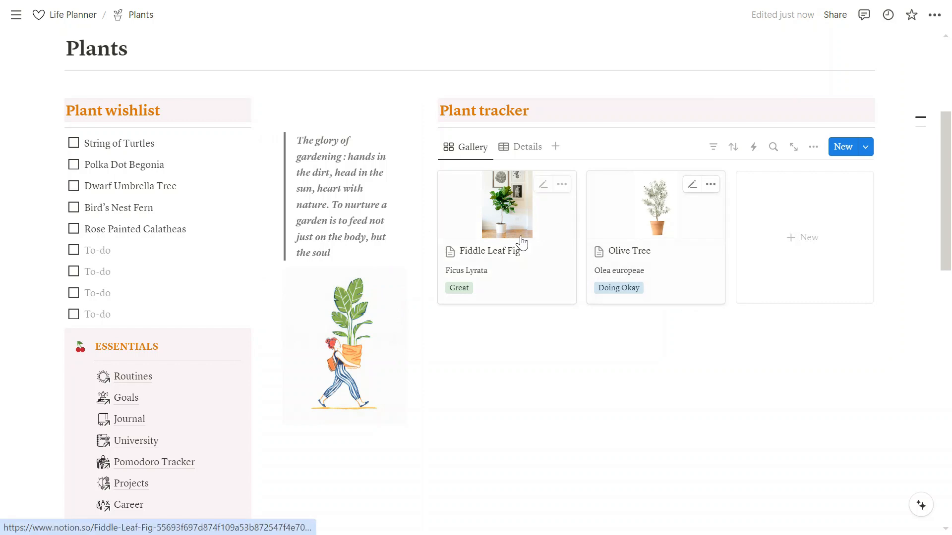
pyautogui.click(485, 218)
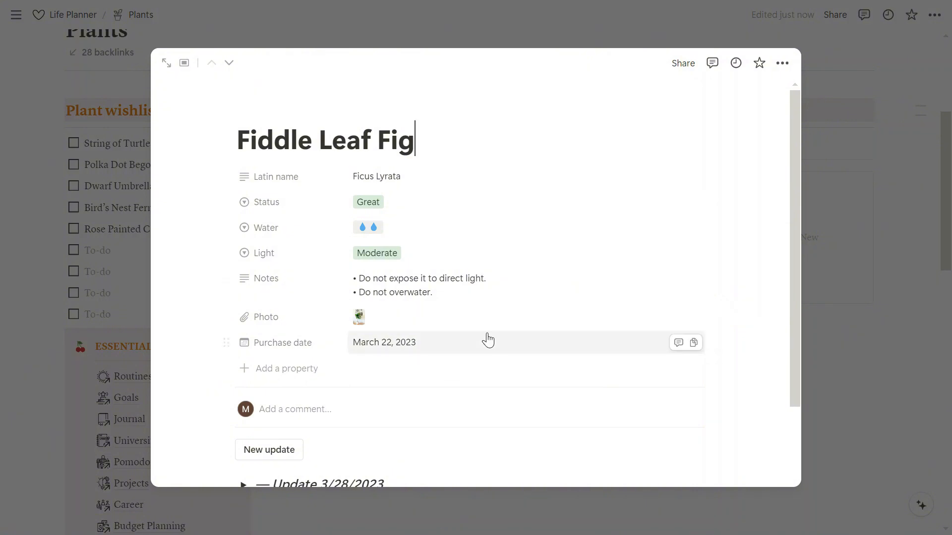
pyautogui.scroll(-3, 486, 337)
pyautogui.click(243, 351)
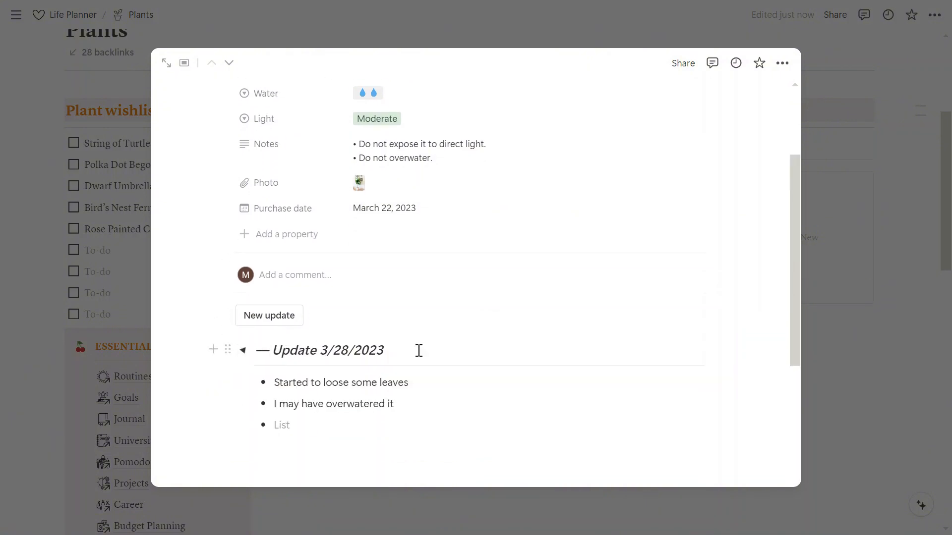
pyautogui.scroll(-1, 464, 335)
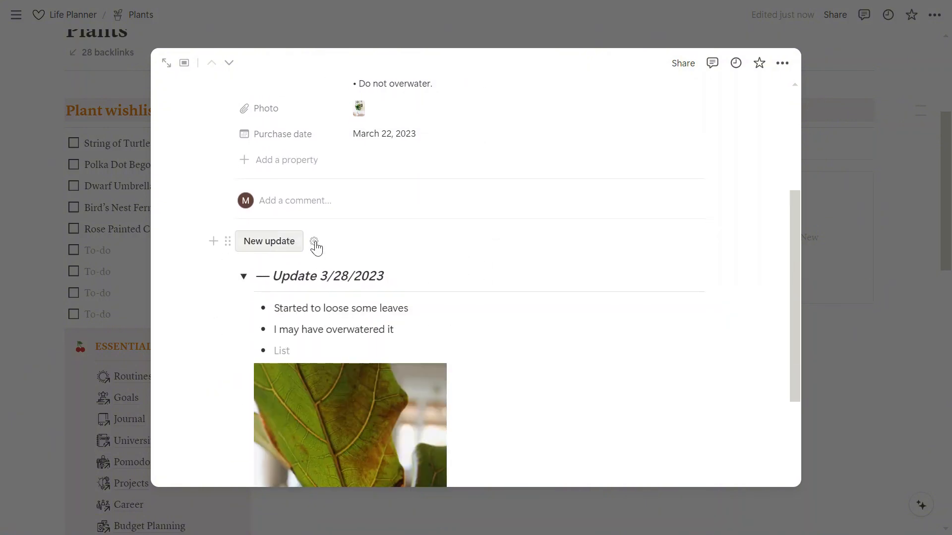
pyautogui.scroll(-4, 403, 267)
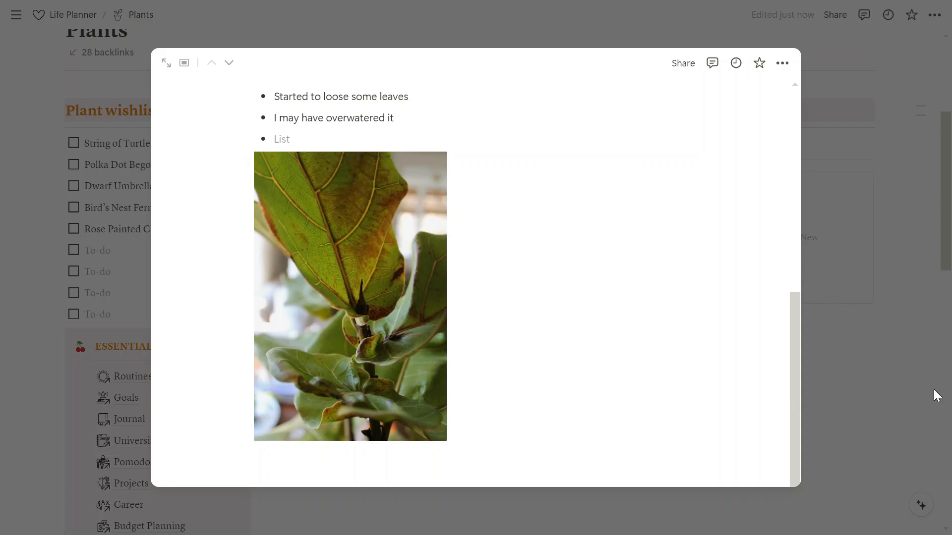
pyautogui.click(936, 396)
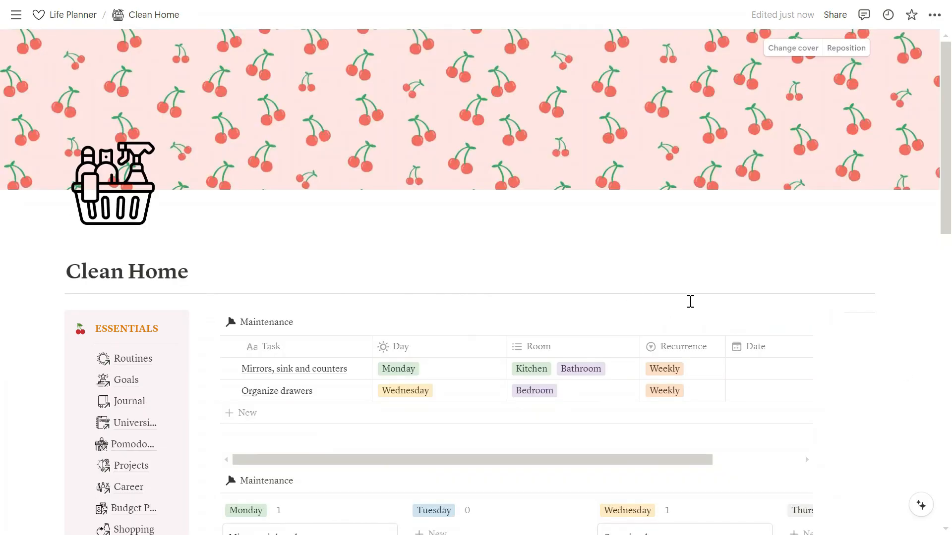
# - Look over the Maintenance task table and the weekday board on the Clean Home page
pyautogui.scroll(-2, 728, 294)
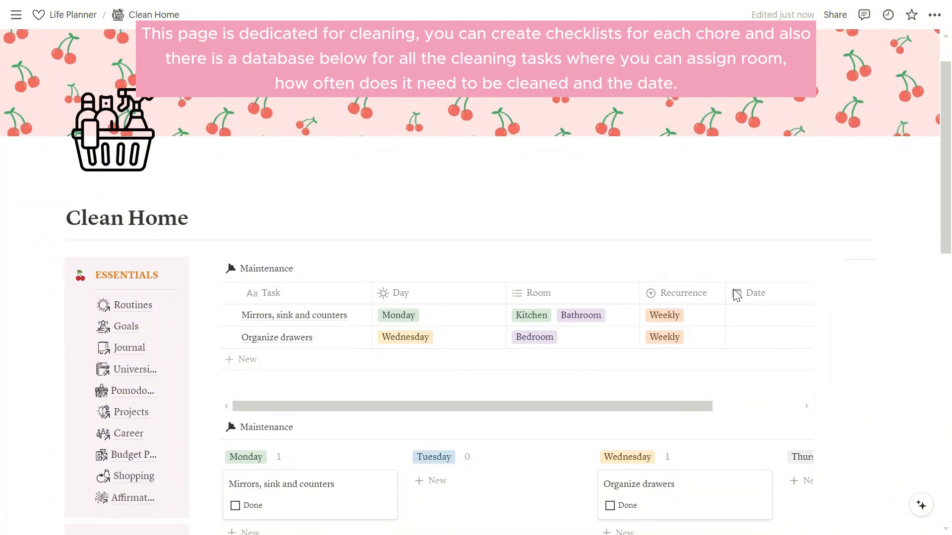
pyautogui.scroll(-5, 829, 272)
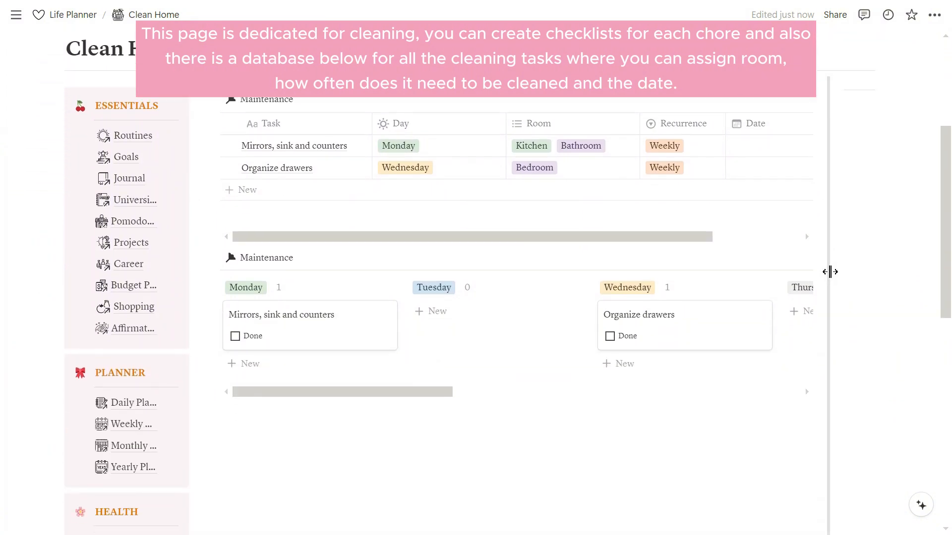
pyautogui.scroll(2, 829, 272)
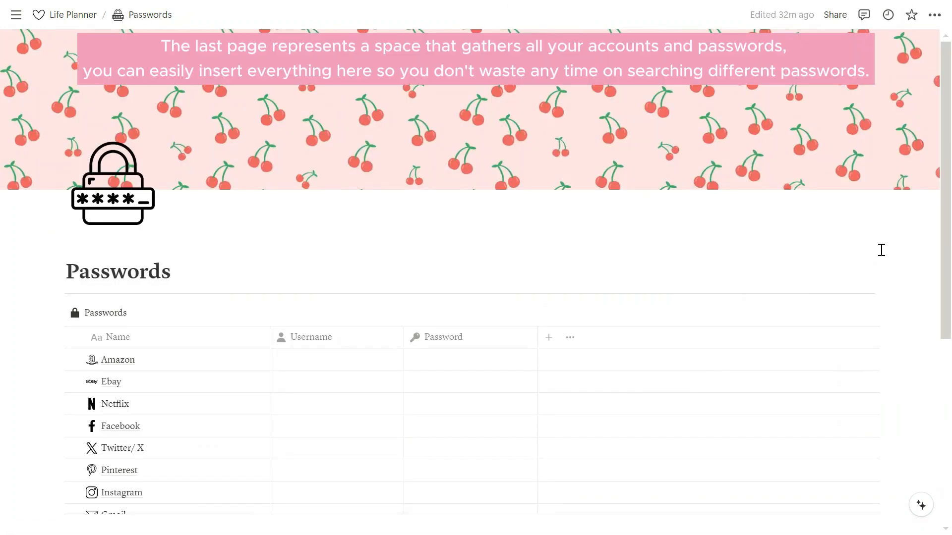
# - Look over the accounts table with its Username and Password columns on the Passwords page
pyautogui.scroll(-5, 881, 250)
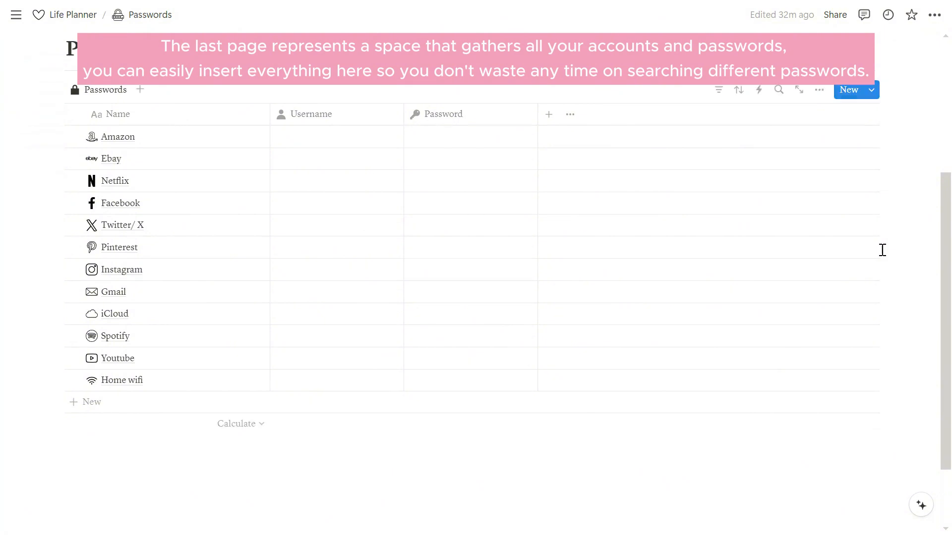
pyautogui.scroll(3, 882, 250)
pyautogui.scroll(2, 881, 250)
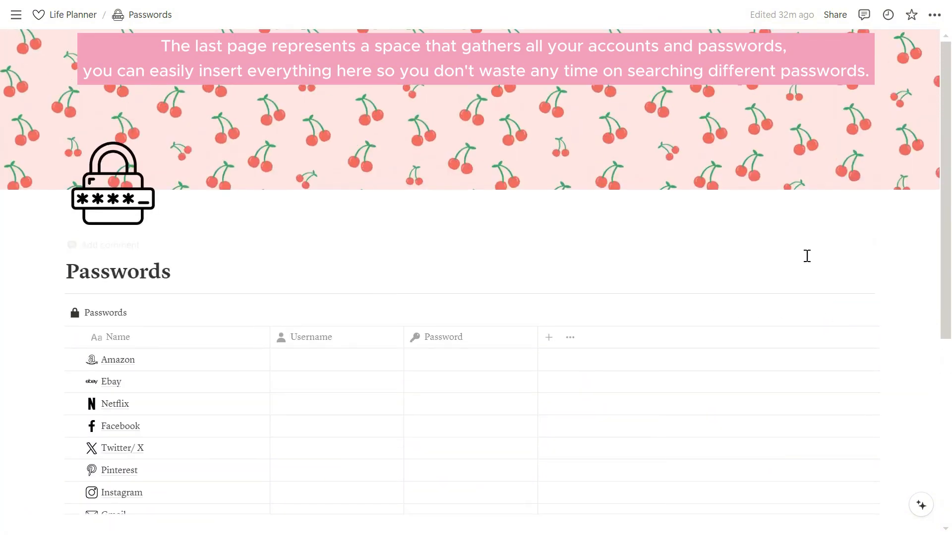
# - Return to the Life Planner main page and find its For you! section
pyautogui.click(94, 16)
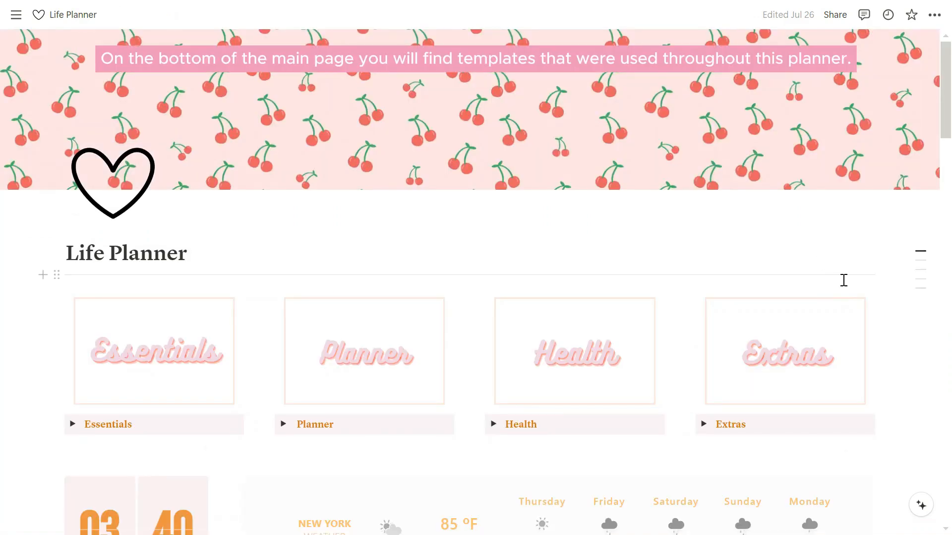
pyautogui.scroll(-6, 870, 278)
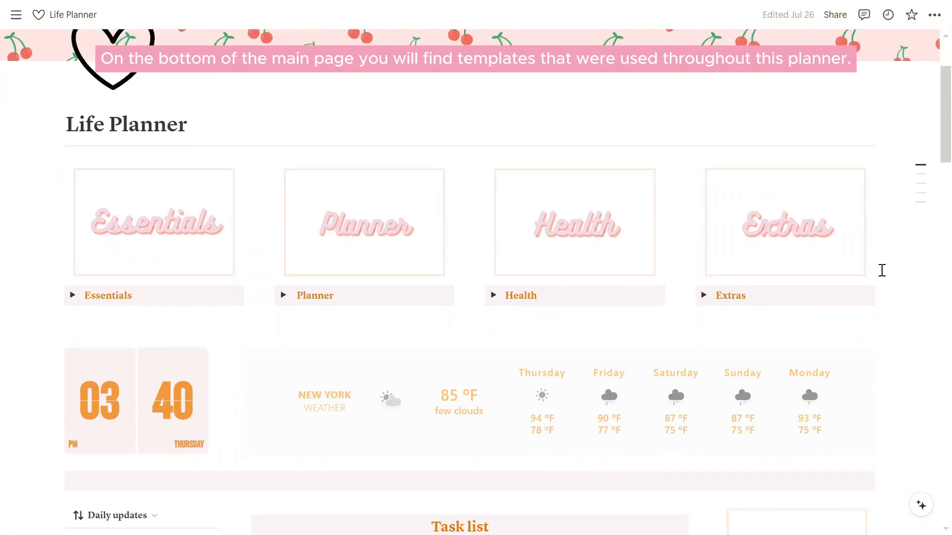
pyautogui.scroll(-15, 884, 270)
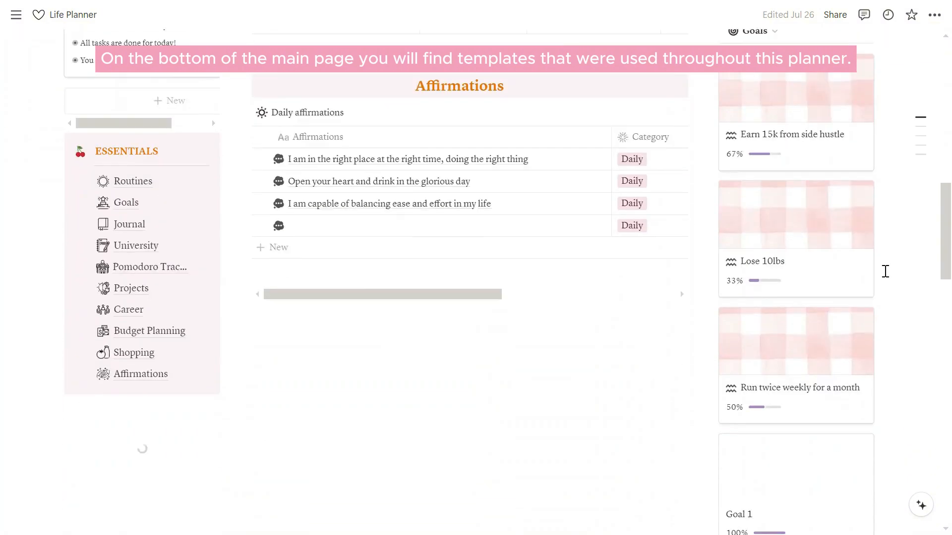
pyautogui.scroll(-15, 887, 270)
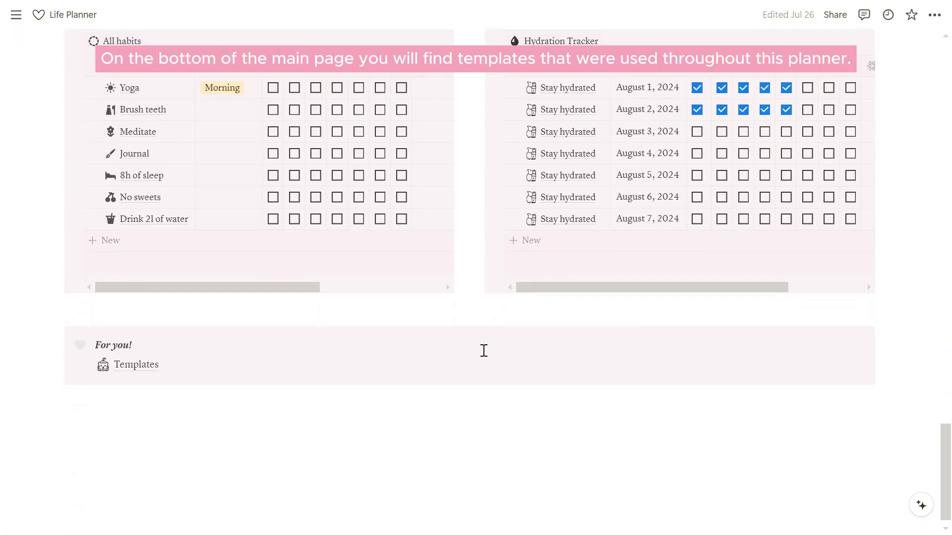
# - Open the Templates page and look over its cover, icon and widget resources and the weather widget's hex color codes
pyautogui.click(155, 368)
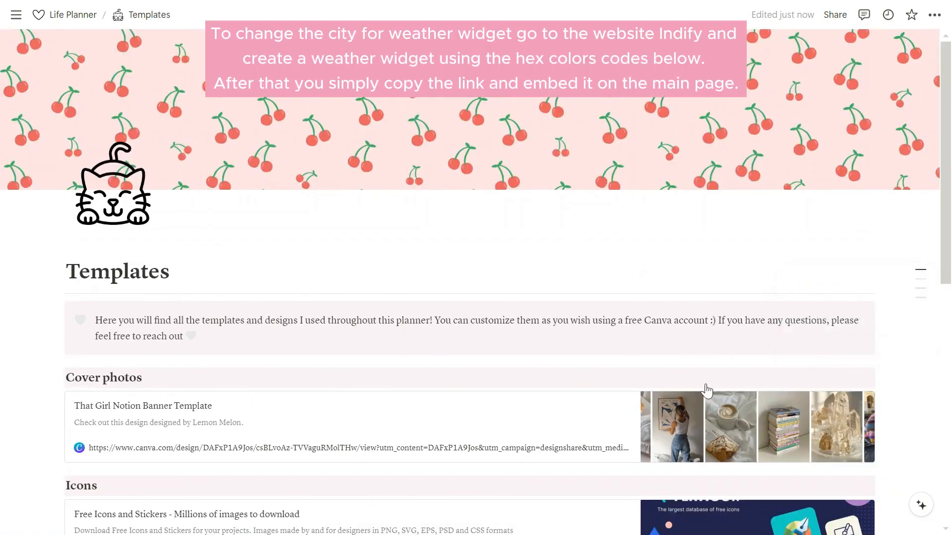
pyautogui.scroll(-5, 790, 136)
pyautogui.scroll(-5, 807, 111)
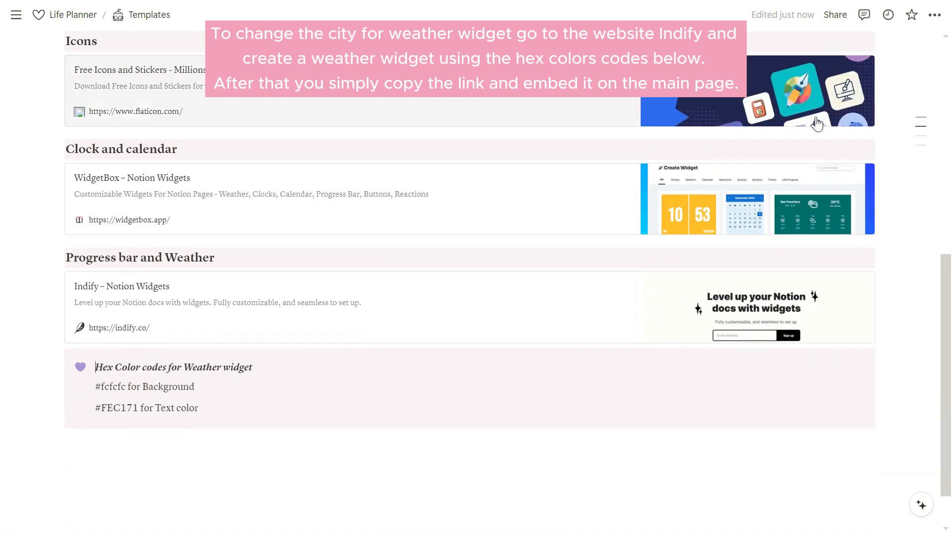